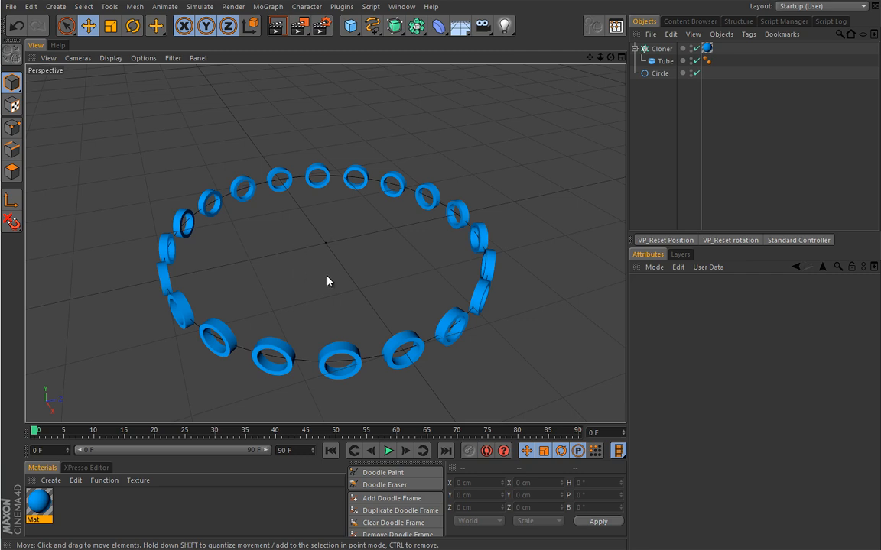
Step: Play the animation of the rings moving around the circle, stop it and return to the first frame
{"action": "left_click", "coordinate": [389, 450]}
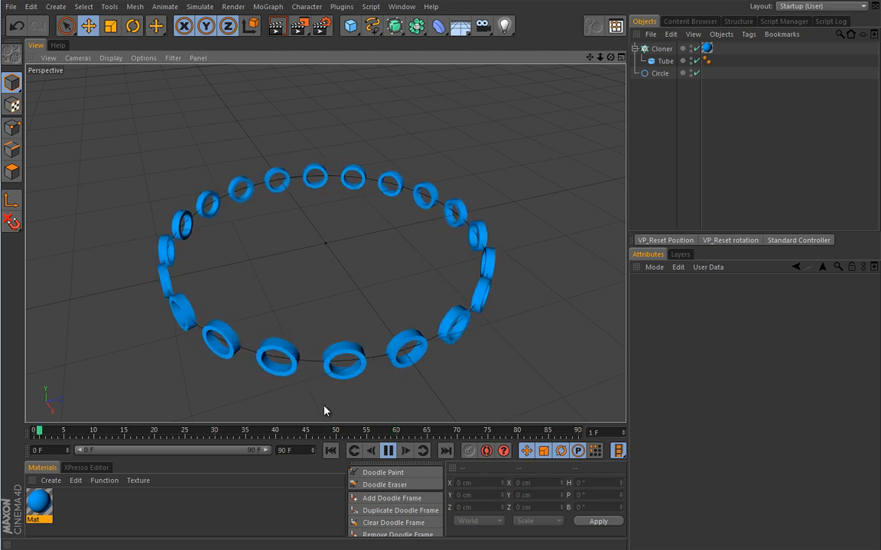
{"action": "left_click", "coordinate": [388, 450]}
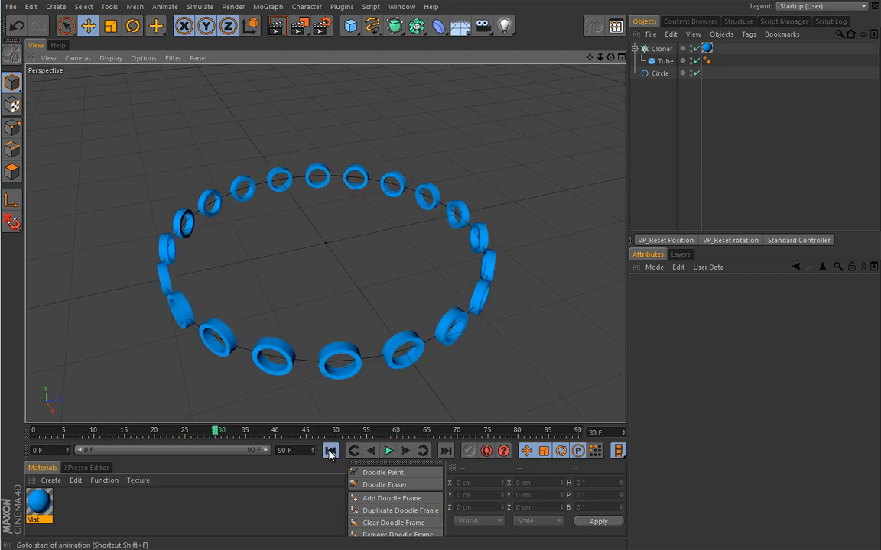
{"action": "left_click", "coordinate": [330, 450]}
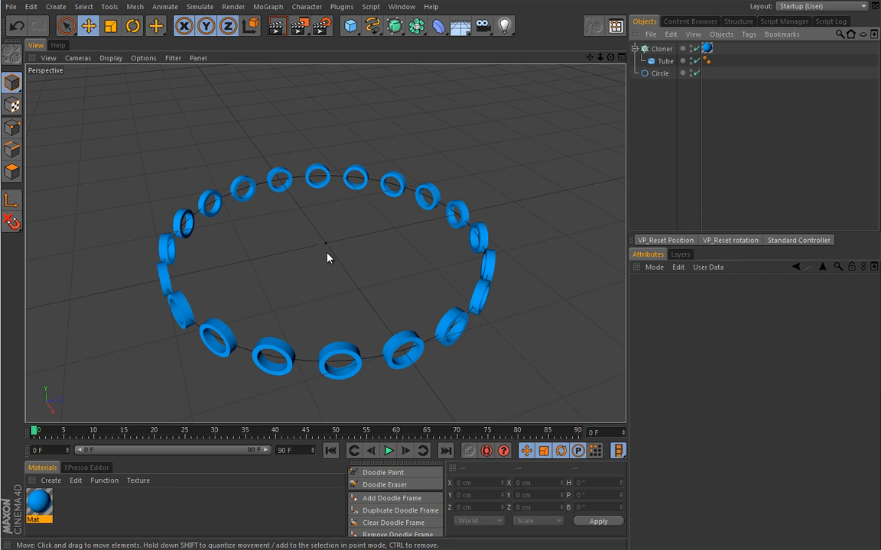
Step: Add a Random effector to the Cloner that distributes the tubes around the circle
{"action": "left_click", "coordinate": [662, 49]}
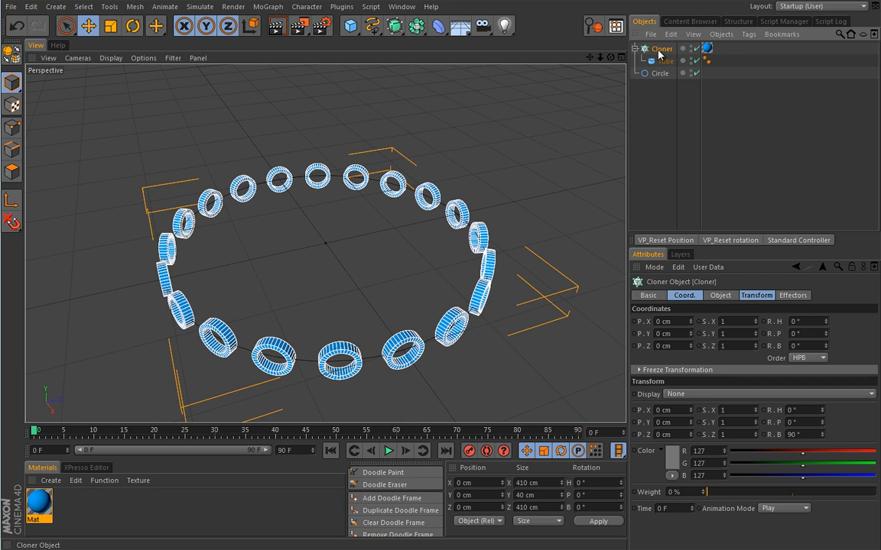
{"action": "left_click", "coordinate": [272, 7]}
{"action": "mouse_move", "coordinate": [272, 28]}
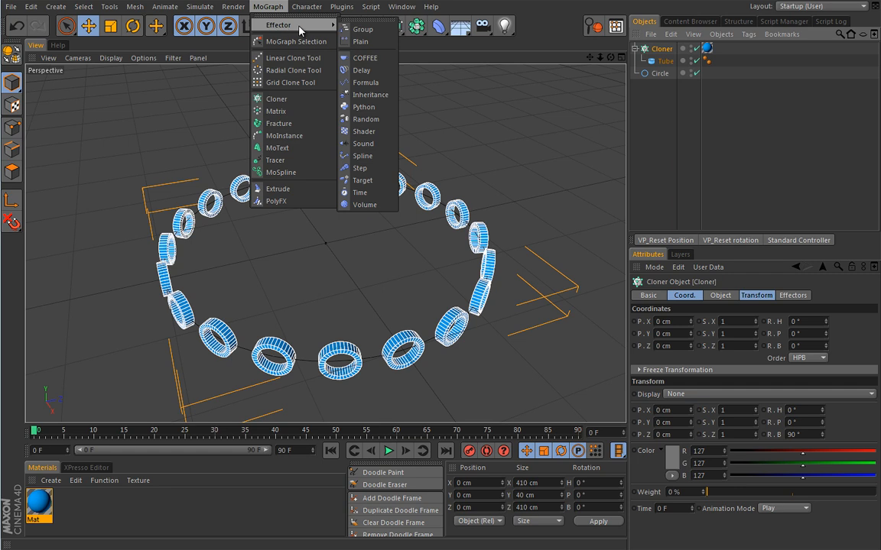
{"action": "left_click", "coordinate": [364, 120]}
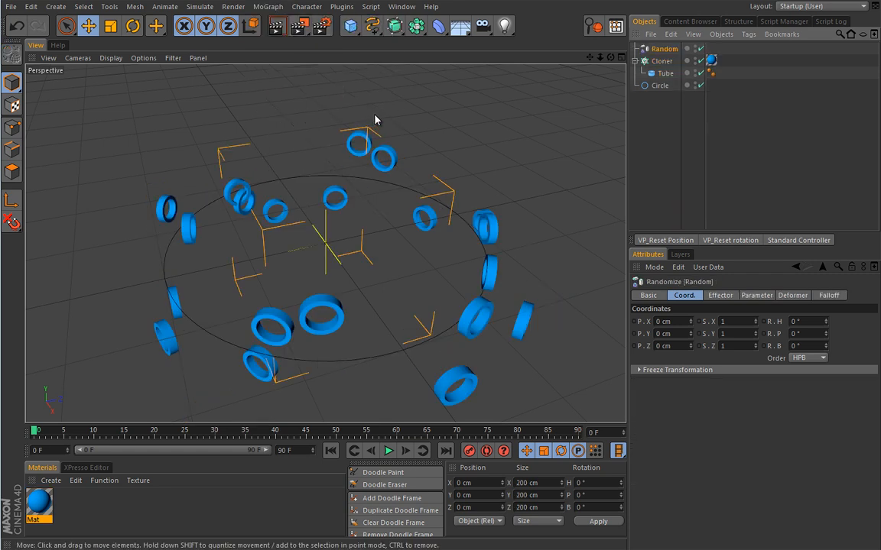
{"action": "left_click_drag", "start_coordinate": [372, 276], "coordinate": [390, 202], "text": "alt"}
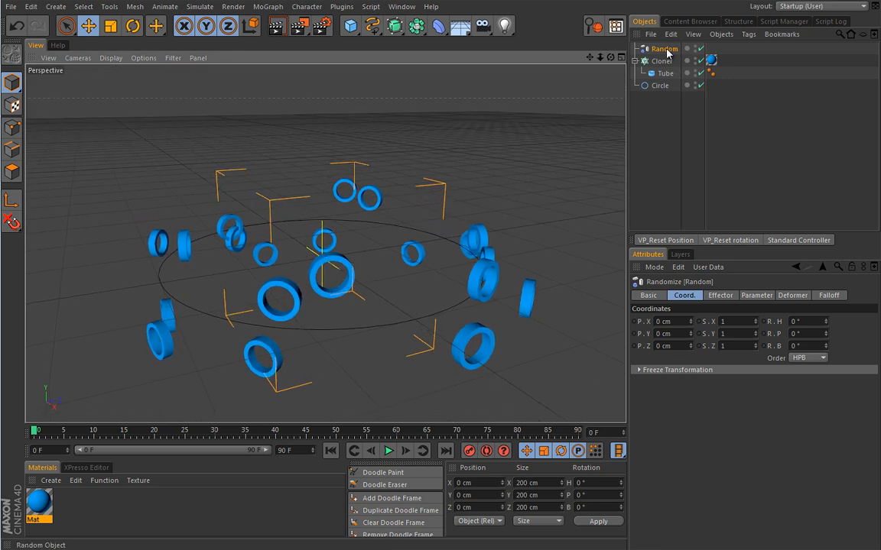
Step: Set the Random effector's position variation to 100 cm on X and 0 cm on Y and Z
{"action": "left_click", "coordinate": [756, 298]}
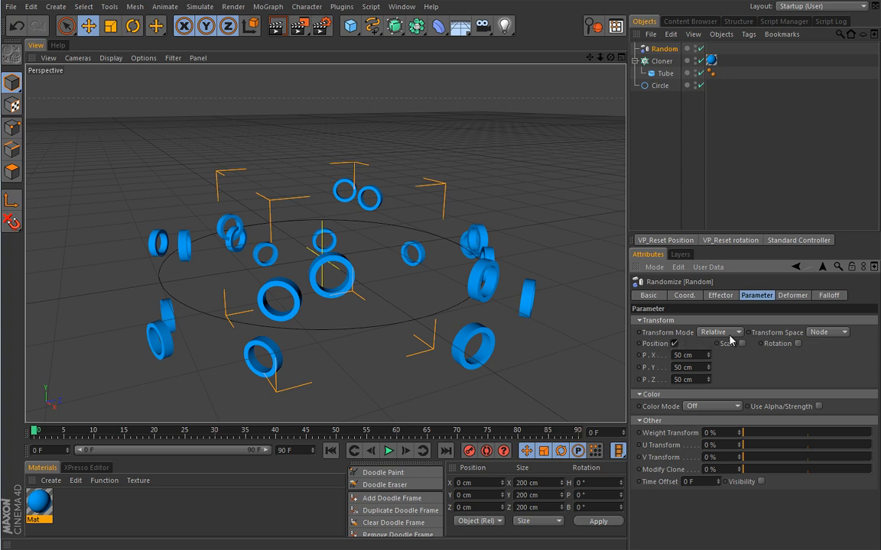
{"action": "left_click", "coordinate": [829, 298]}
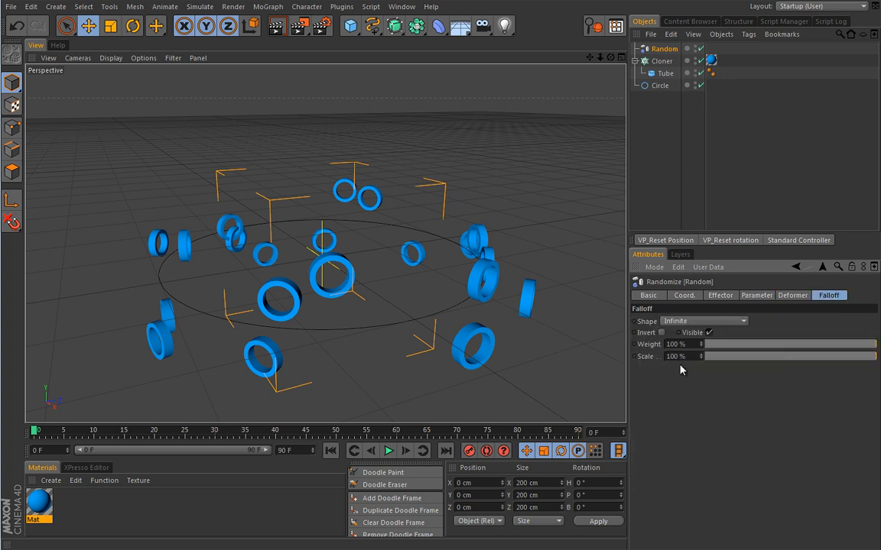
{"action": "left_click", "coordinate": [755, 297]}
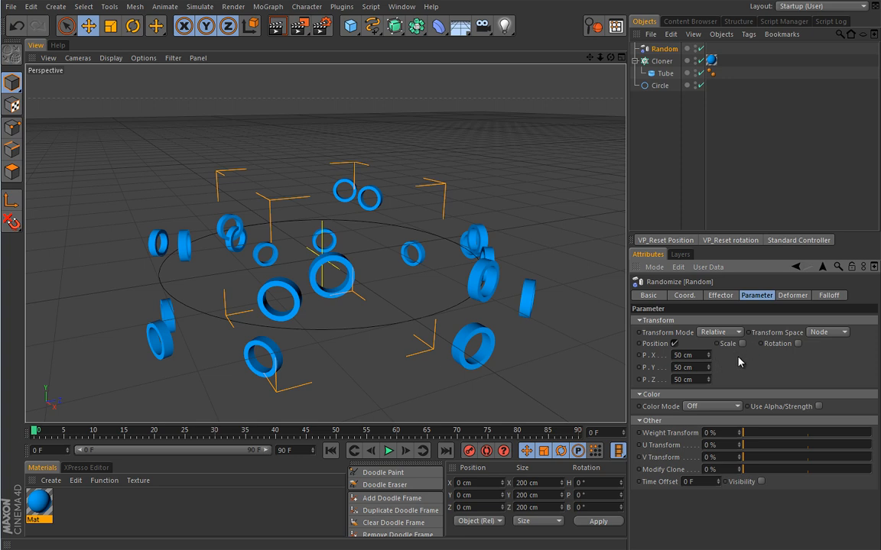
{"action": "left_click", "coordinate": [721, 297]}
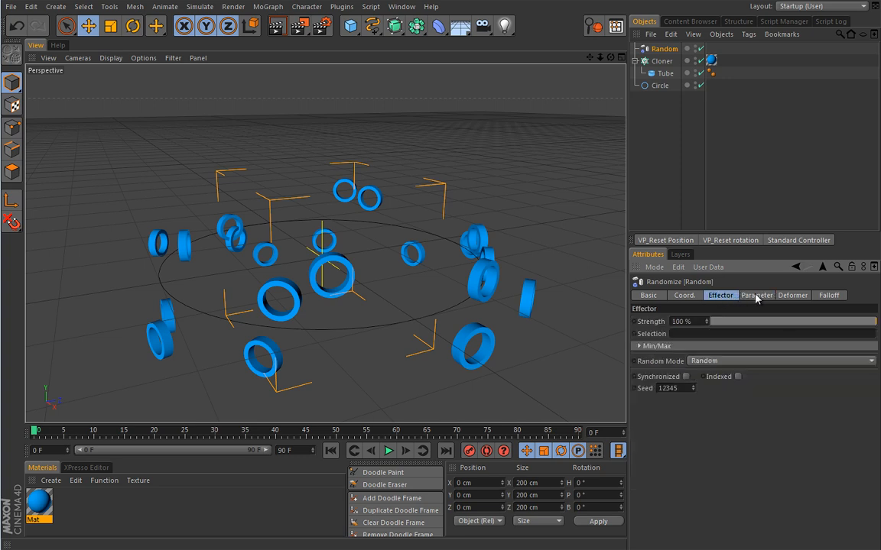
{"action": "left_click", "coordinate": [756, 296]}
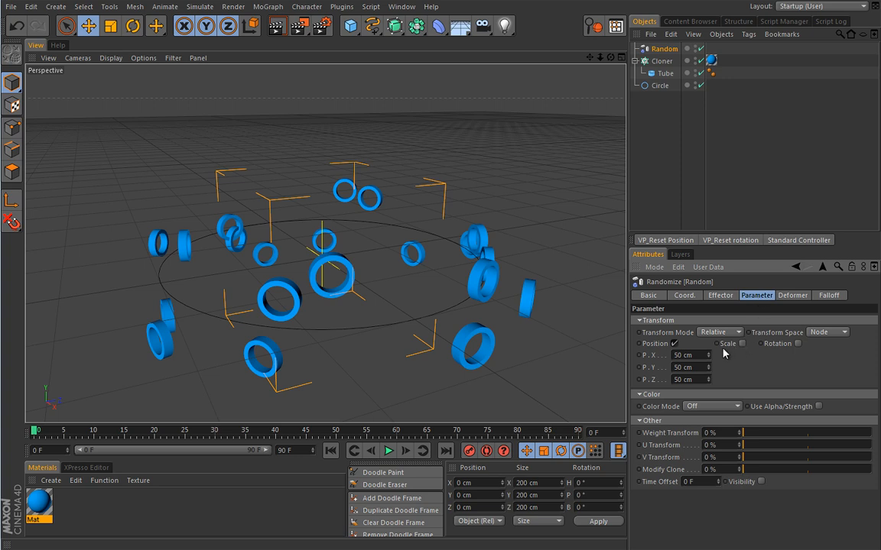
{"action": "left_click_drag", "start_coordinate": [702, 368], "coordinate": [659, 379]}
{"action": "type", "text": "00"}
{"action": "key", "text": "Return"}
{"action": "left_click_drag", "start_coordinate": [701, 356], "coordinate": [659, 356]}
{"action": "type", "text": "100"}
{"action": "key", "text": "Return"}
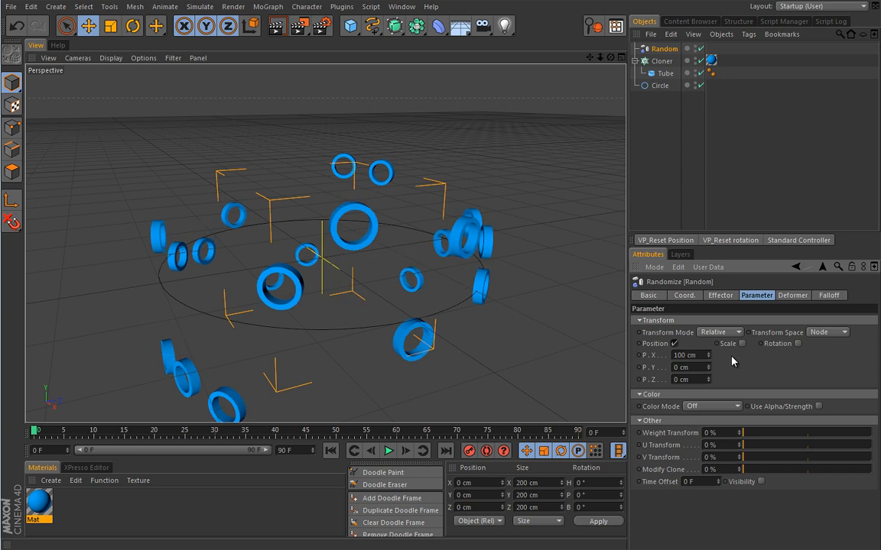
{"action": "left_click", "coordinate": [688, 355]}
Step: Set the Random effector's minimum to 0 % so the rings are only offset in one direction from the circle
{"action": "left_click", "coordinate": [719, 298]}
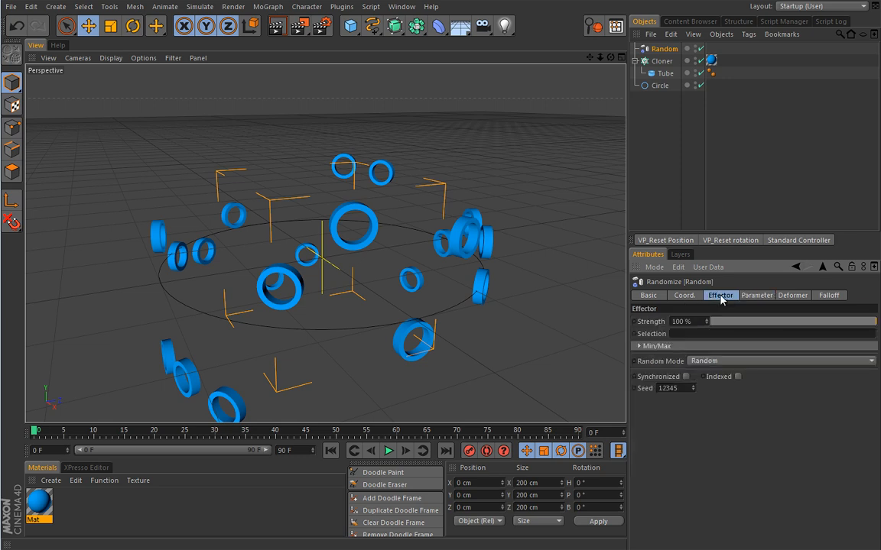
{"action": "left_click", "coordinate": [642, 347]}
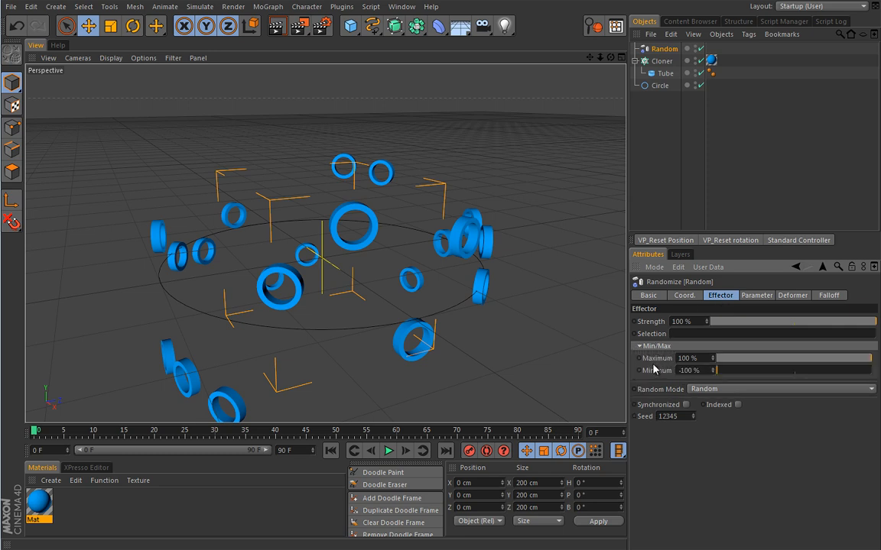
{"action": "left_click_drag", "start_coordinate": [718, 370], "coordinate": [795, 378]}
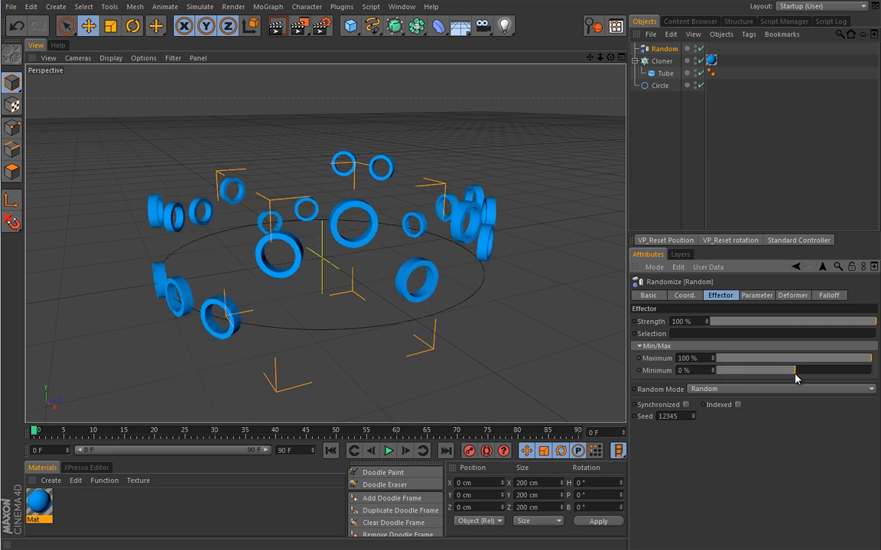
{"action": "left_click_drag", "start_coordinate": [458, 332], "coordinate": [431, 308], "text": "alt"}
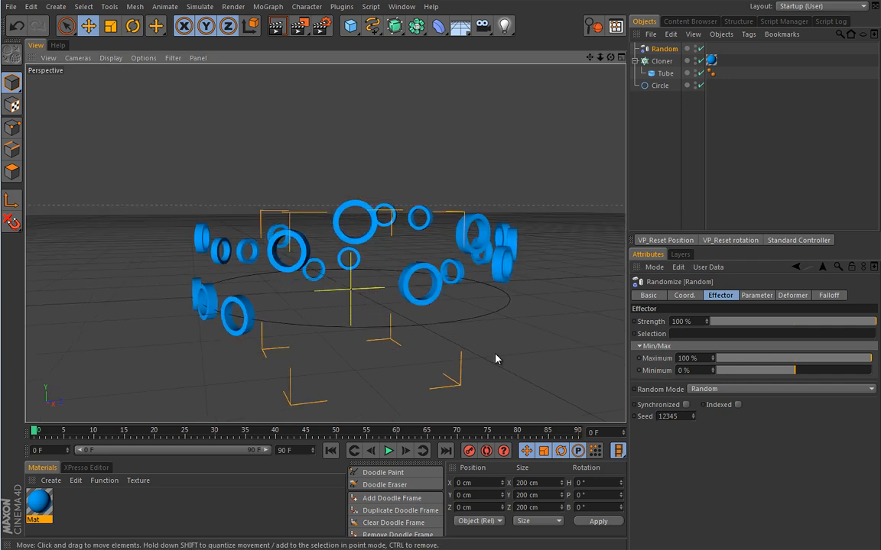
Step: Switch the Random effector's random mode to Gaussian
{"action": "left_click", "coordinate": [756, 295]}
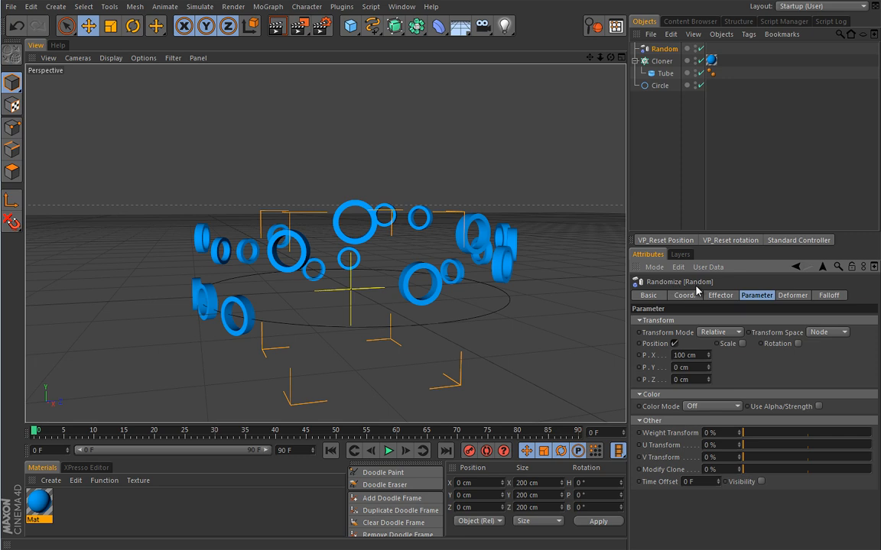
{"action": "left_click", "coordinate": [720, 295]}
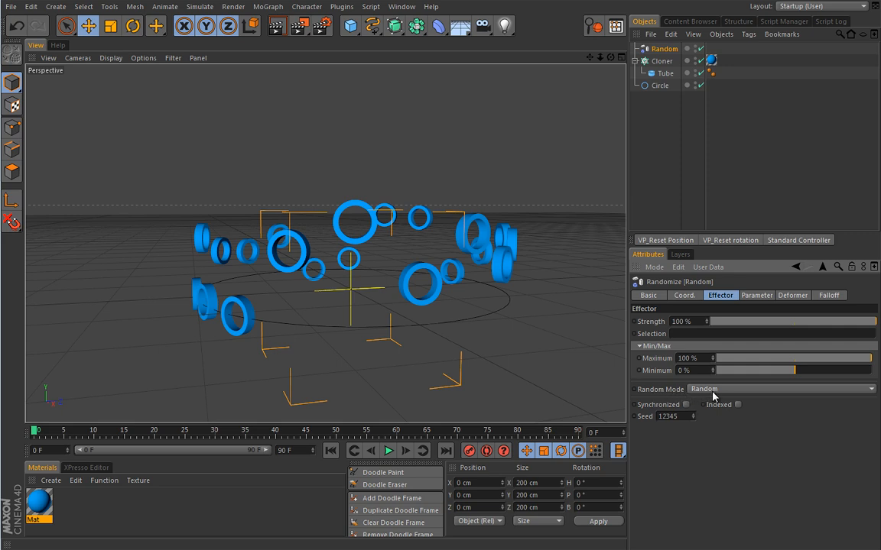
{"action": "left_click", "coordinate": [861, 391]}
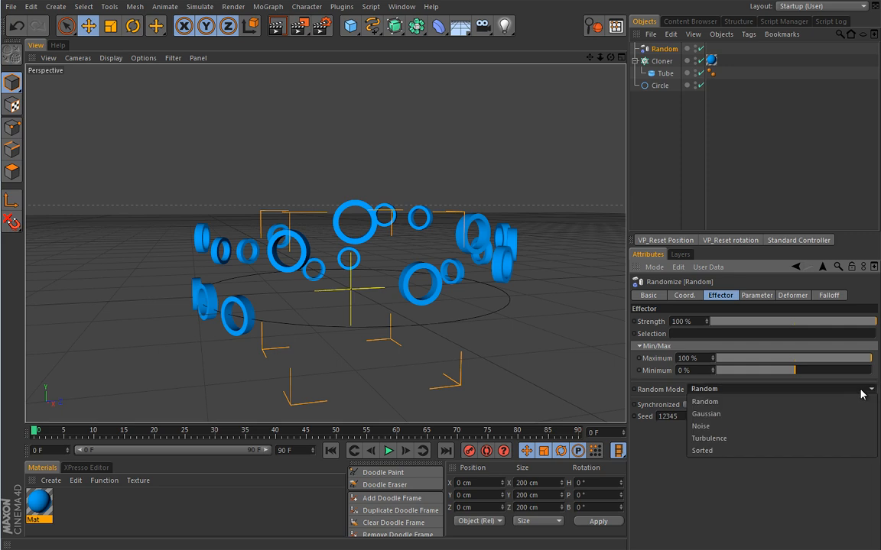
{"action": "left_click", "coordinate": [790, 415]}
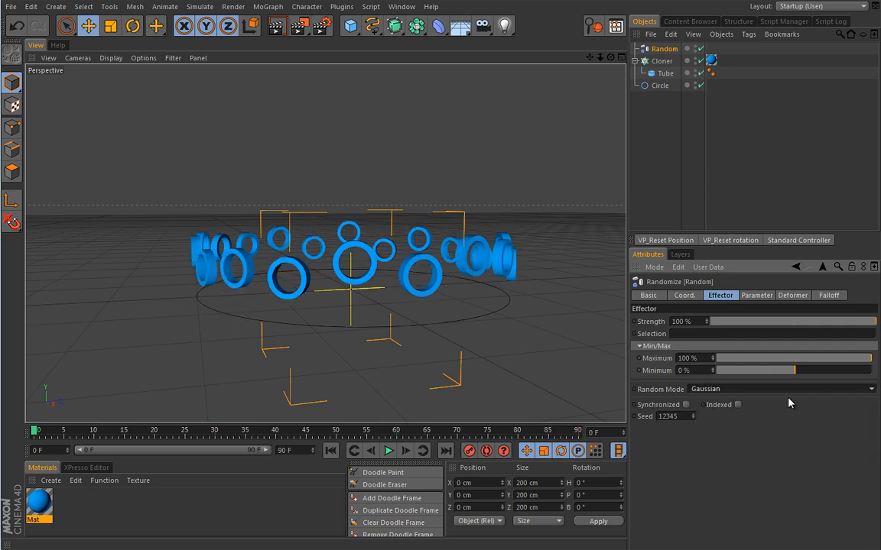
{"action": "left_click_drag", "start_coordinate": [403, 304], "coordinate": [413, 338], "text": "alt"}
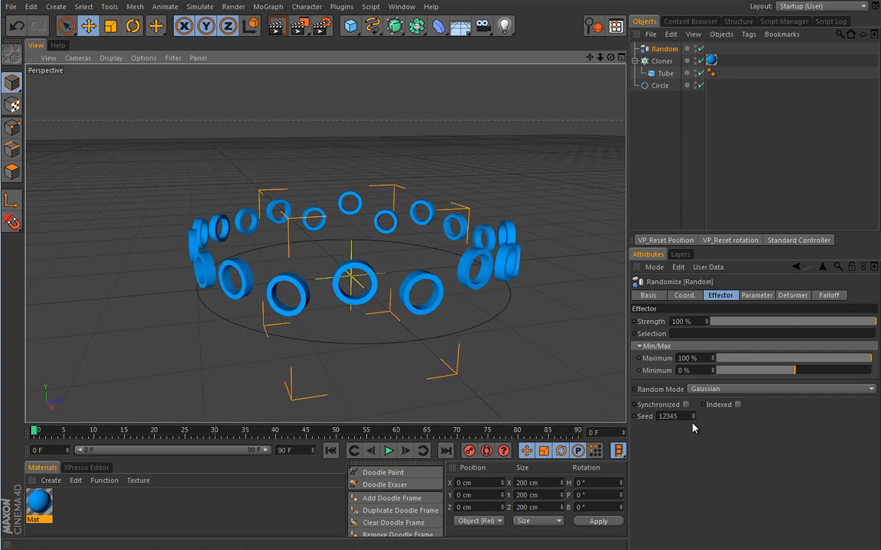
Step: Try different seed values for the Random effector's Gaussian distribution
{"action": "left_click_drag", "start_coordinate": [694, 422], "coordinate": [694, 423]}
{"action": "mouse_move", "coordinate": [692, 421]}
{"action": "left_mouse_down"}
{"action": "mouse_move", "coordinate": [692, 389]}
{"action": "mouse_move", "coordinate": [703, 392]}
{"action": "left_mouse_up"}
{"action": "left_click", "coordinate": [769, 389]}
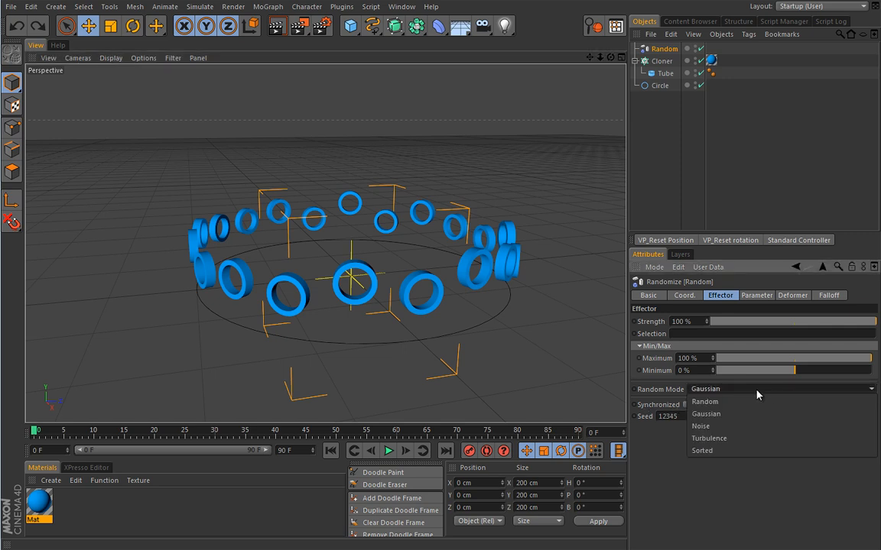
{"action": "left_click", "coordinate": [757, 394]}
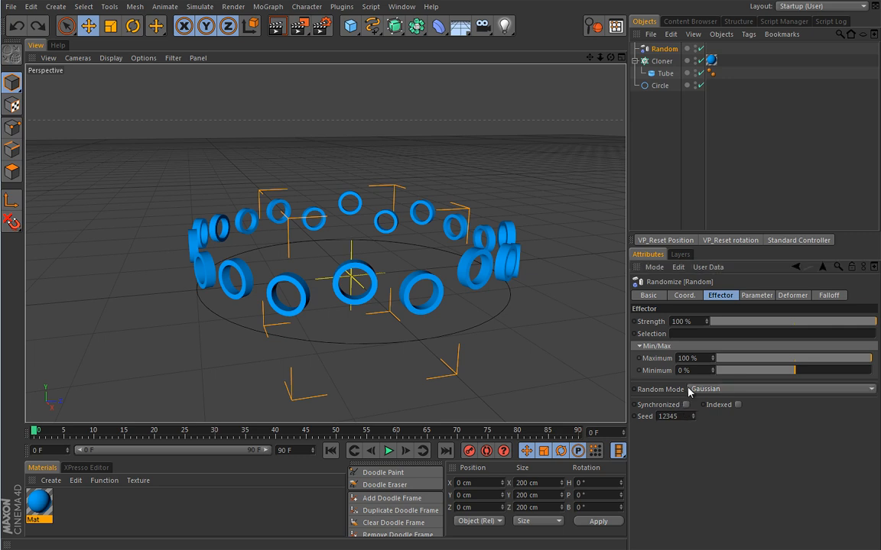
Step: Compare the Random effector's position, scale and rotation parameters with its Synchronized and Indexed options
{"action": "left_click", "coordinate": [756, 295]}
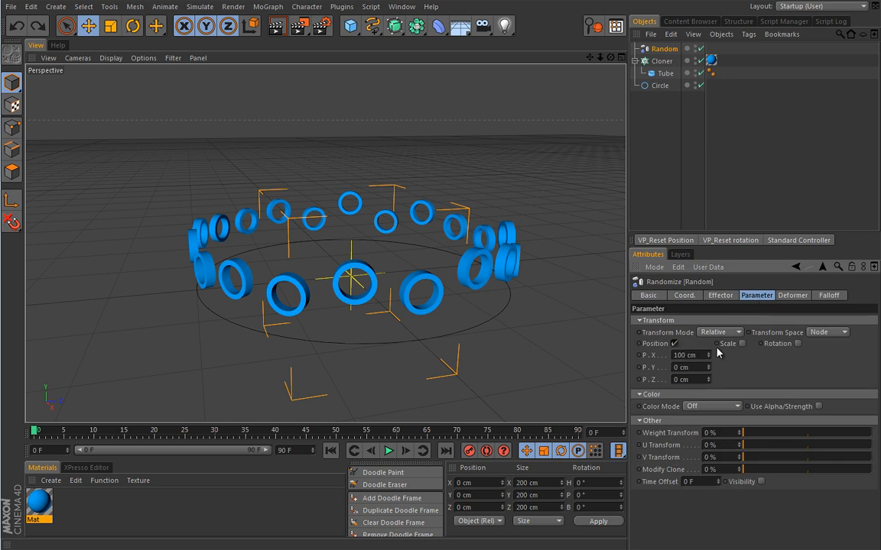
{"action": "left_click", "coordinate": [729, 296]}
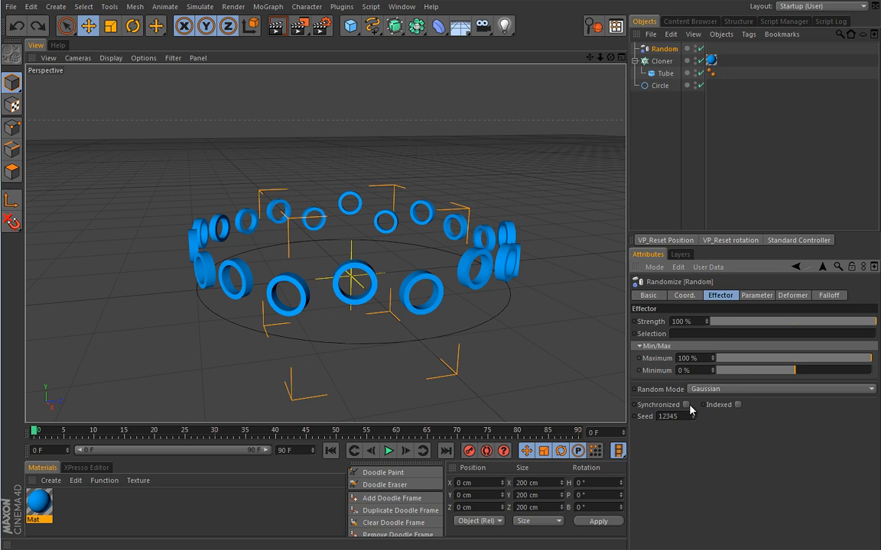
{"action": "left_click", "coordinate": [757, 296]}
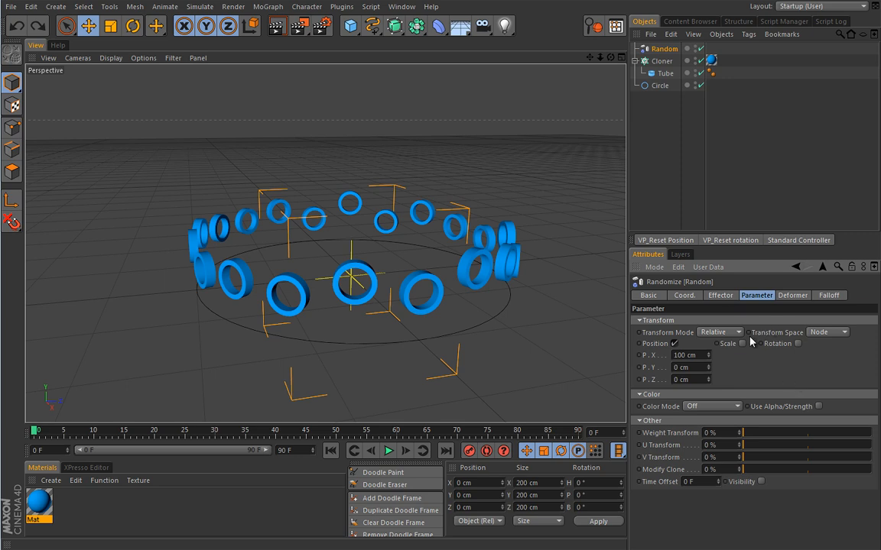
{"action": "left_click", "coordinate": [721, 296]}
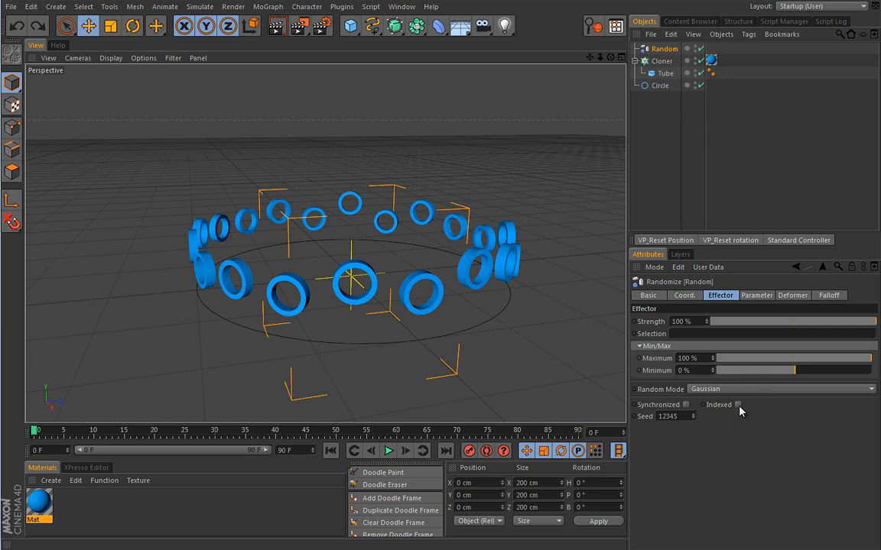
{"action": "left_click", "coordinate": [756, 296]}
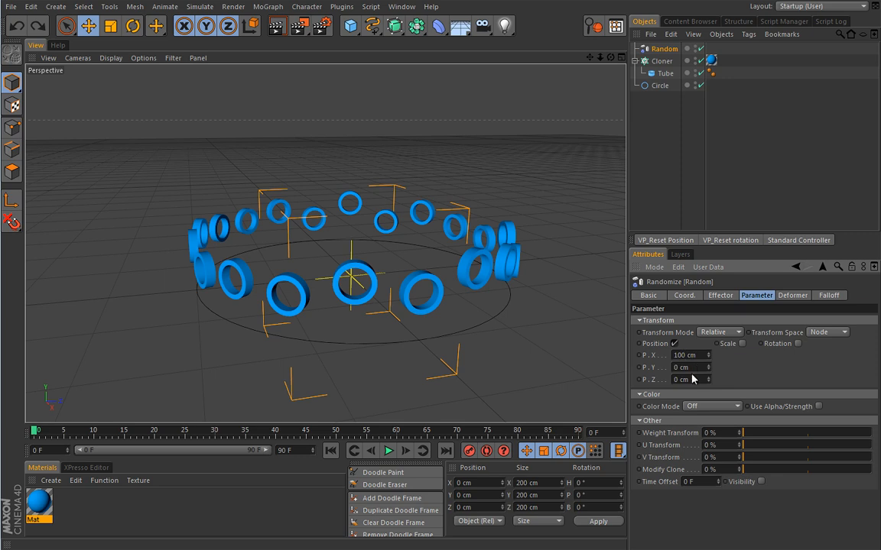
{"action": "left_click", "coordinate": [720, 296]}
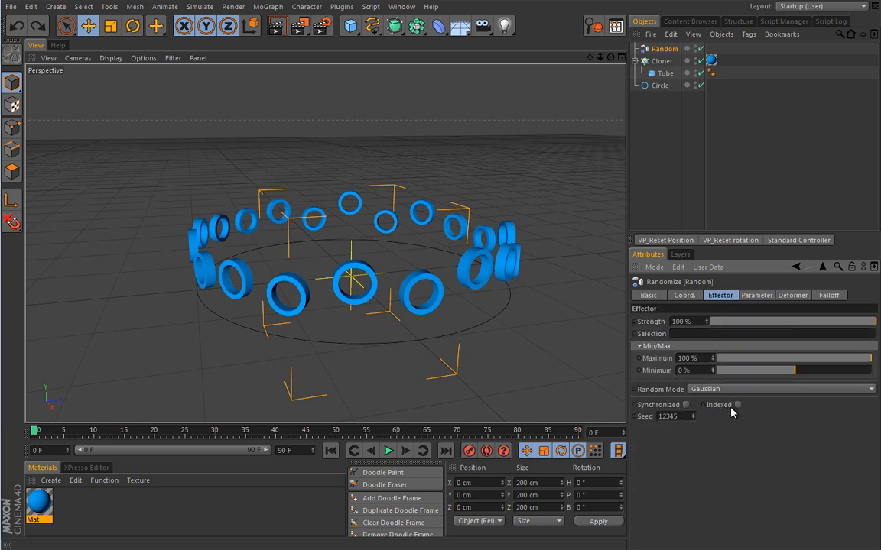
{"action": "left_click", "coordinate": [756, 296]}
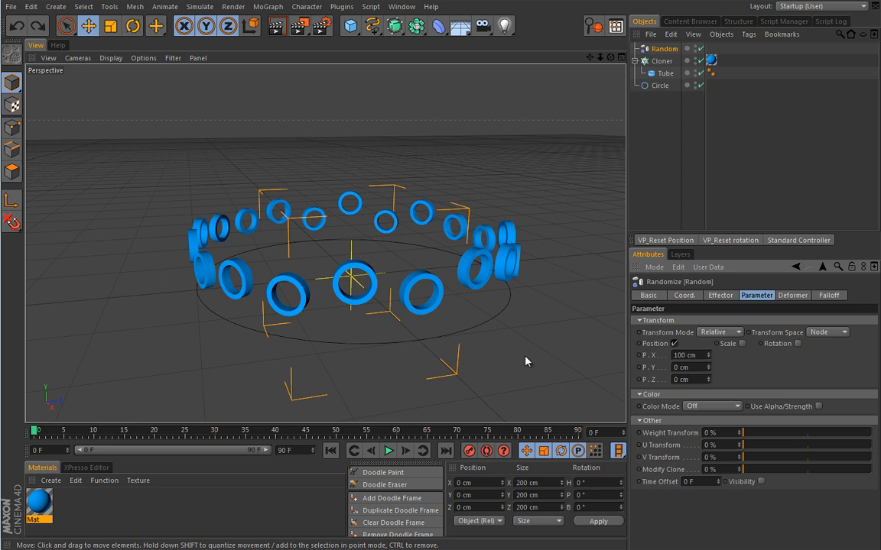
{"action": "left_click", "coordinate": [720, 295]}
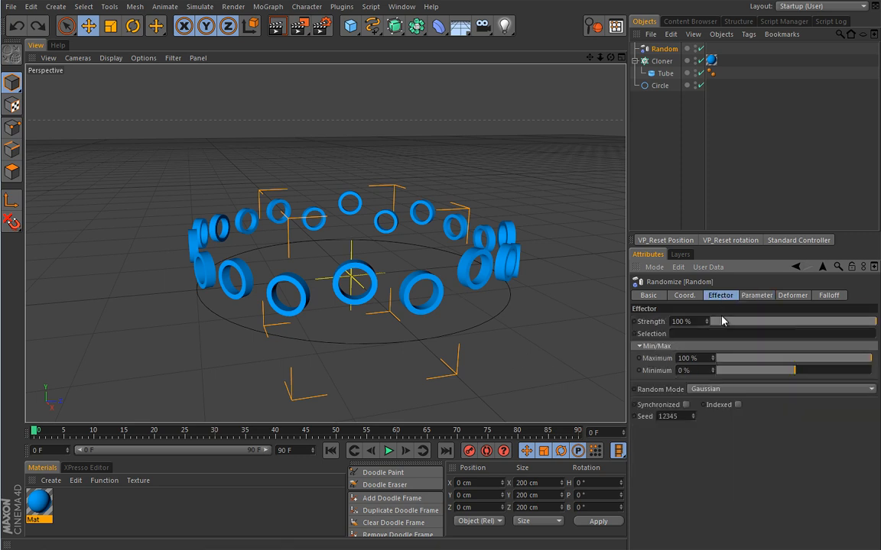
Step: Try the Sorted random mode on the Random effector and switch it to Random
{"action": "left_click", "coordinate": [709, 389]}
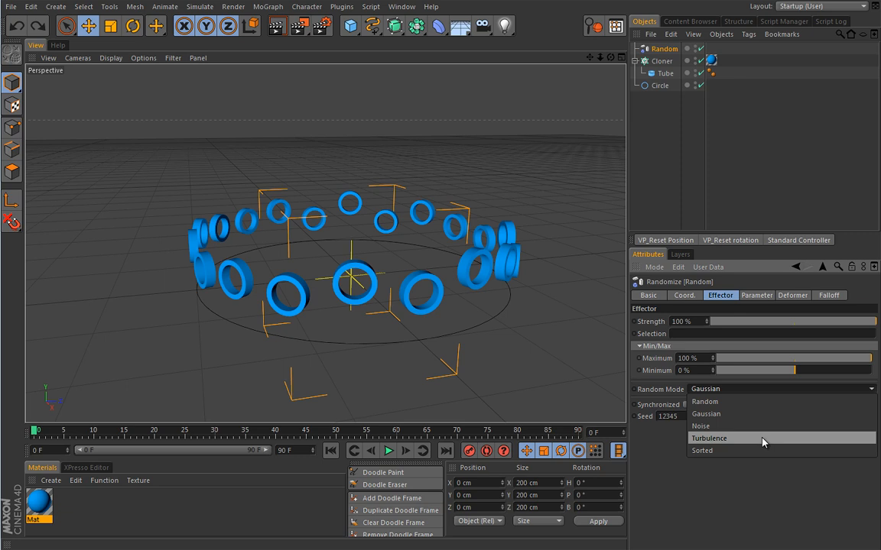
{"action": "left_click", "coordinate": [712, 451]}
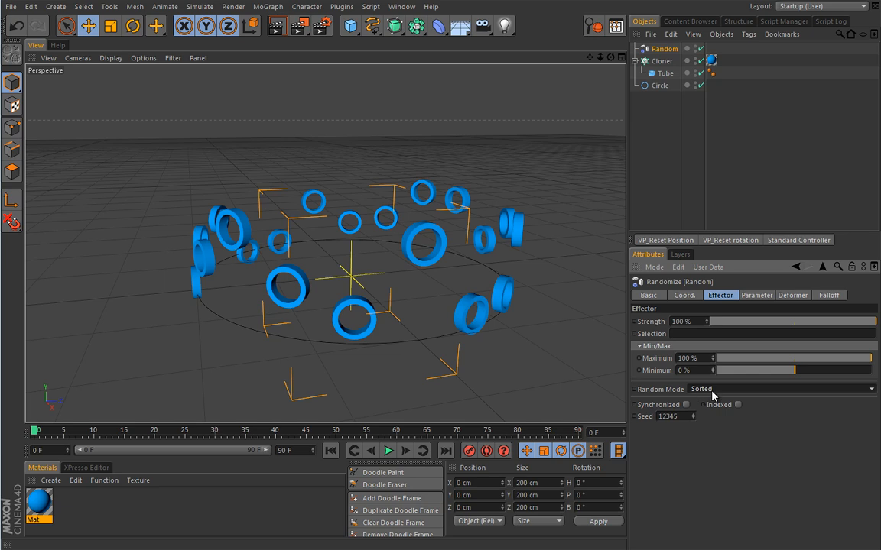
{"action": "left_click", "coordinate": [703, 390]}
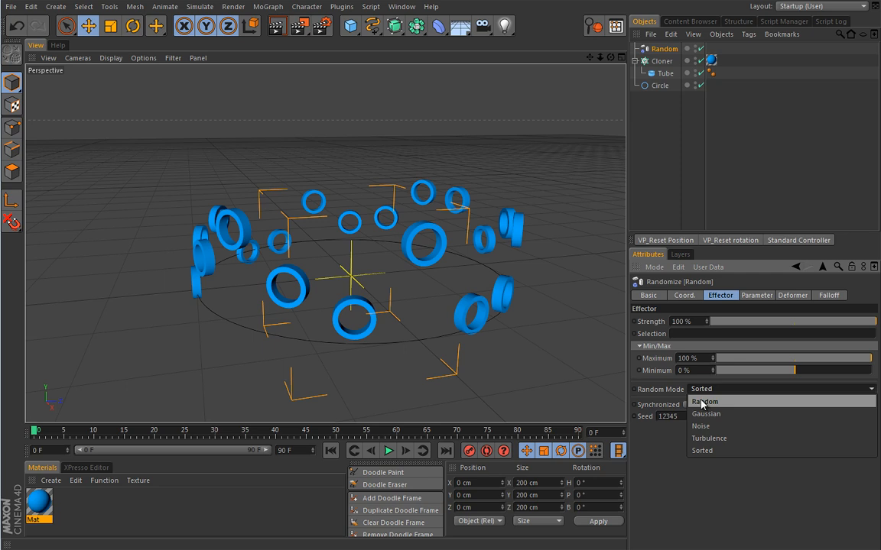
{"action": "left_click", "coordinate": [702, 402]}
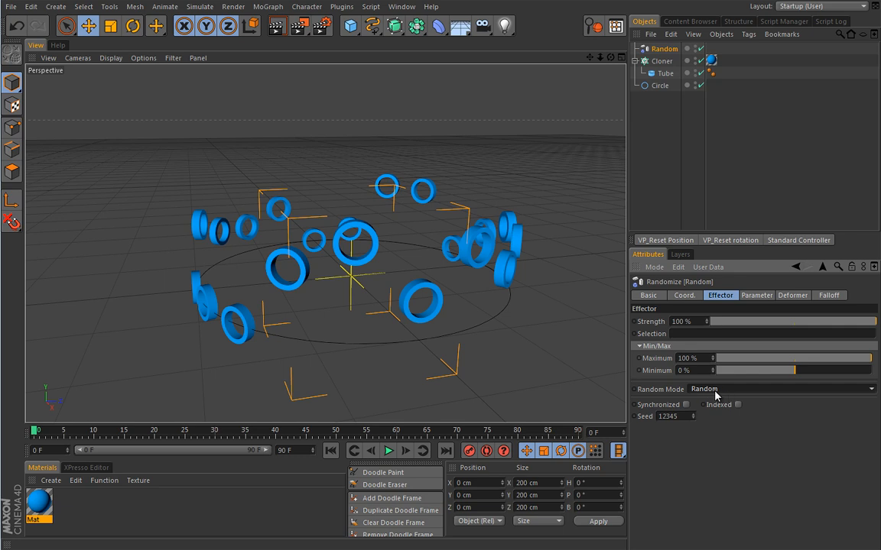
Step: Play the animation and switch the Random effector's random mode to Gaussian
{"action": "left_click", "coordinate": [388, 451]}
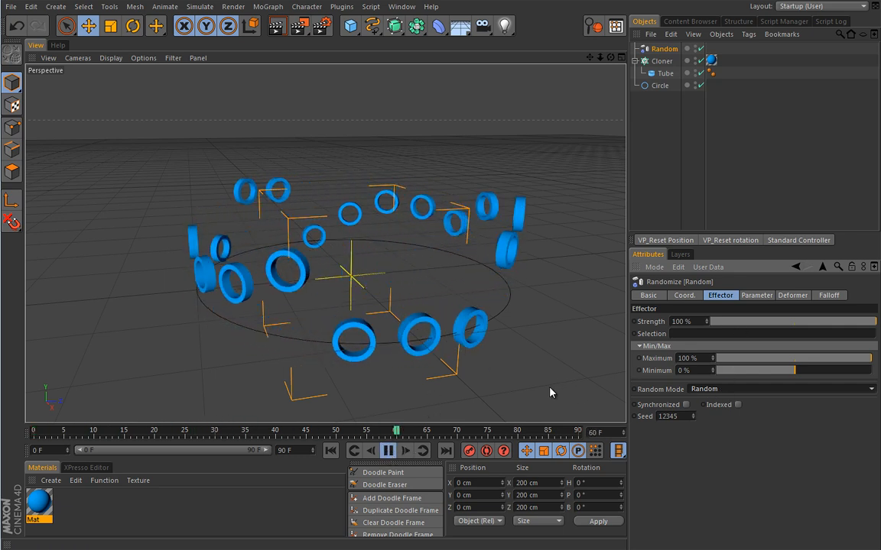
{"action": "left_click", "coordinate": [754, 295]}
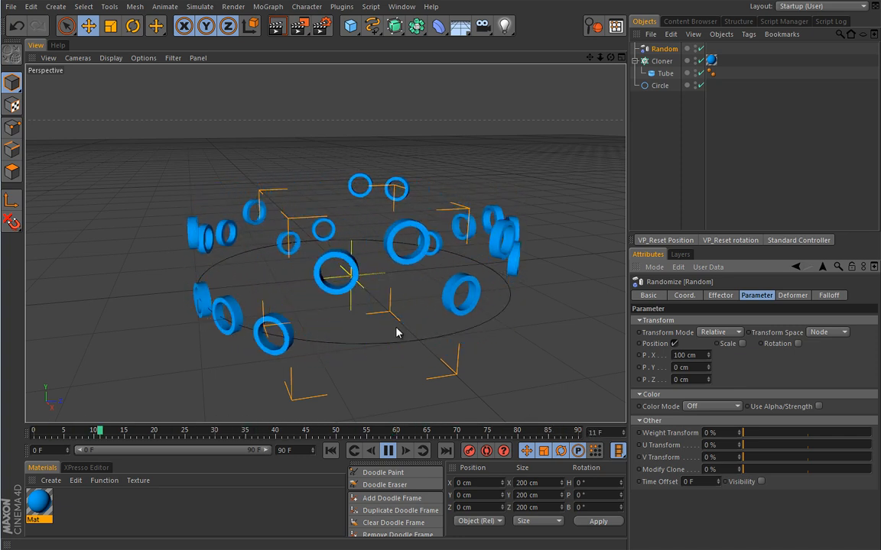
{"action": "left_click", "coordinate": [720, 296]}
{"action": "left_click", "coordinate": [715, 389]}
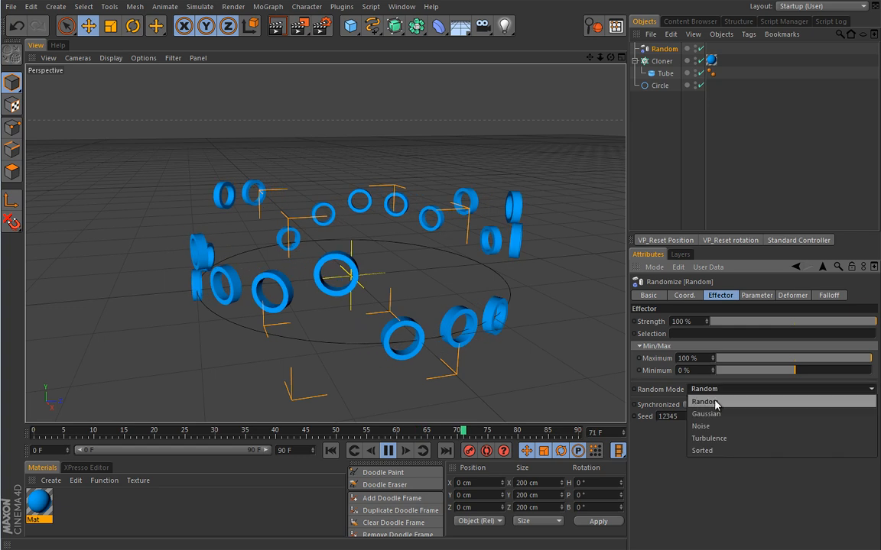
{"action": "left_click", "coordinate": [715, 414]}
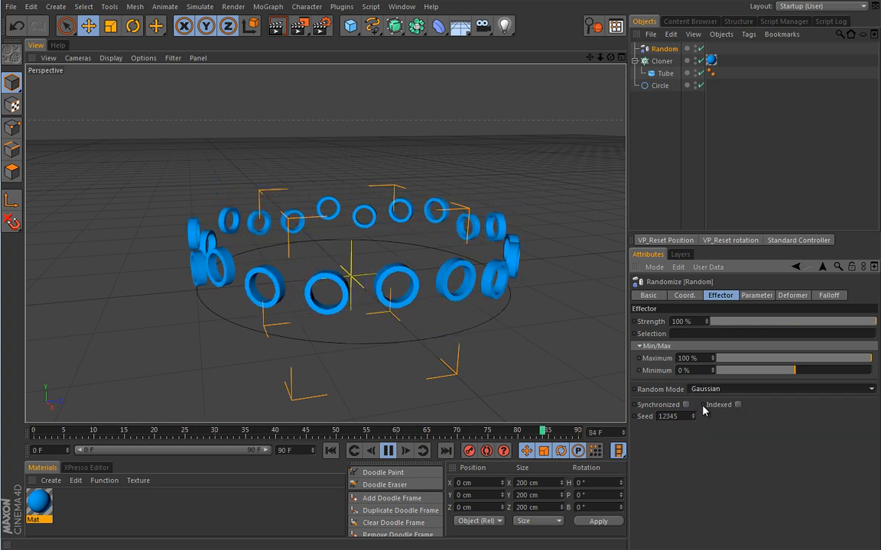
Step: Test the Synchronized and Indexed options with Gaussian, leave both off, and set the random mode to Noise
{"action": "left_click", "coordinate": [737, 404]}
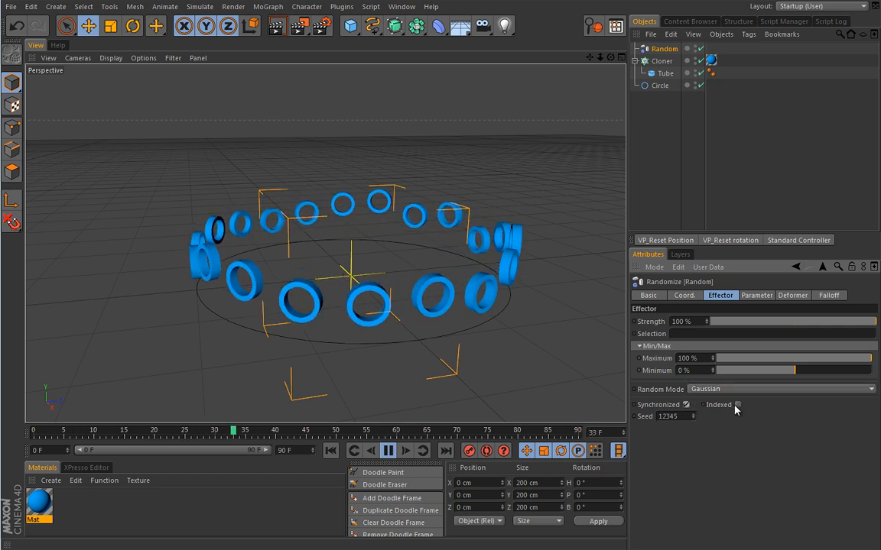
{"action": "left_click", "coordinate": [686, 406]}
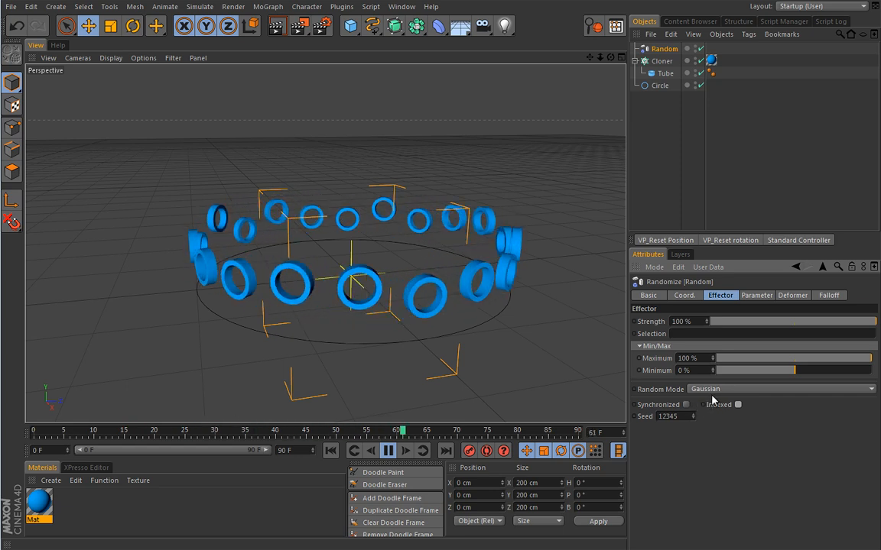
{"action": "left_click", "coordinate": [716, 390]}
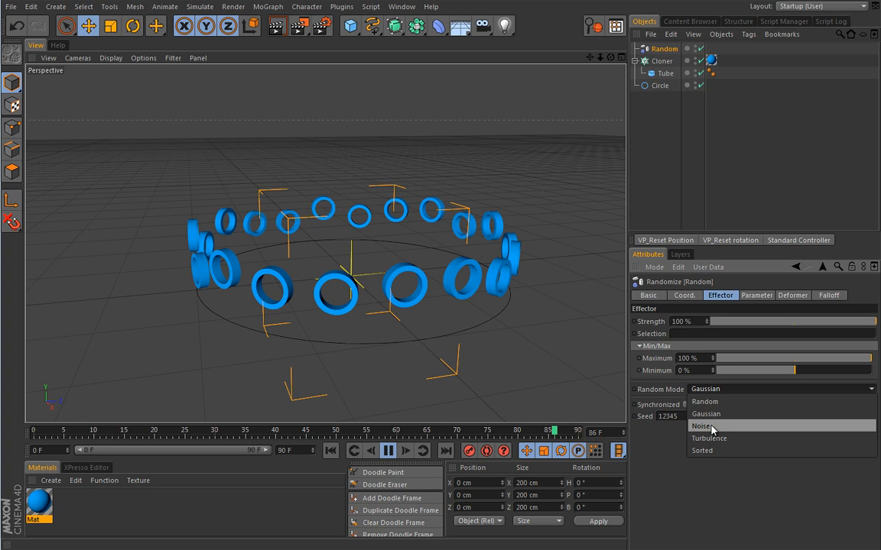
{"action": "left_click", "coordinate": [711, 426]}
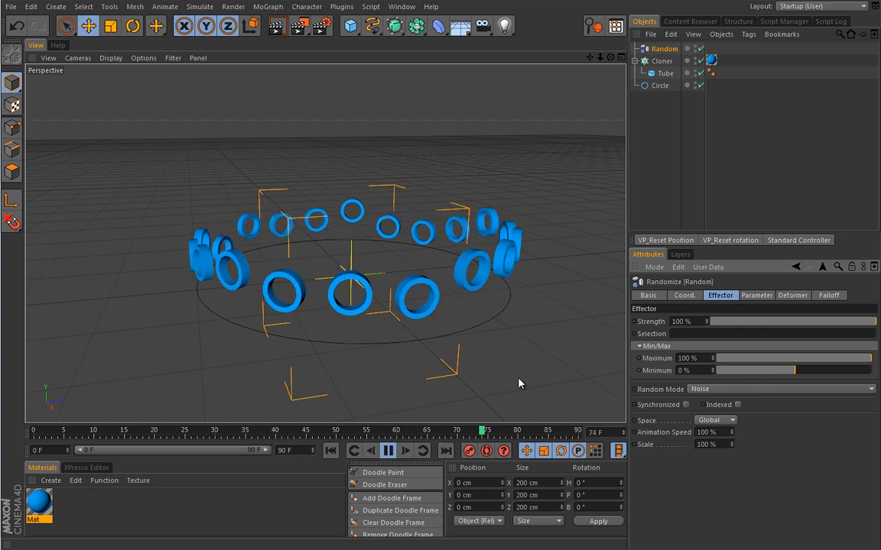
Step: Pause the animation to review the Random effector's position parameters and resume playback on its effector settings
{"action": "left_click", "coordinate": [388, 452]}
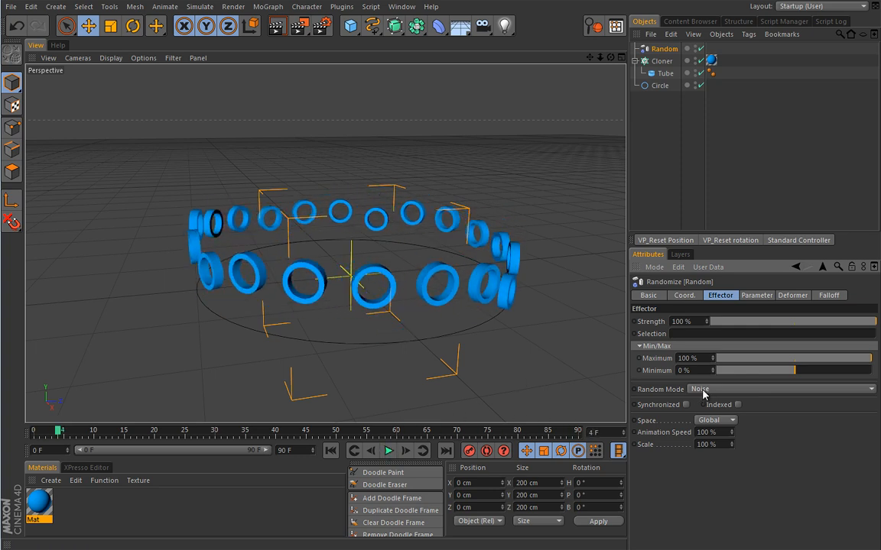
{"action": "left_click", "coordinate": [757, 295]}
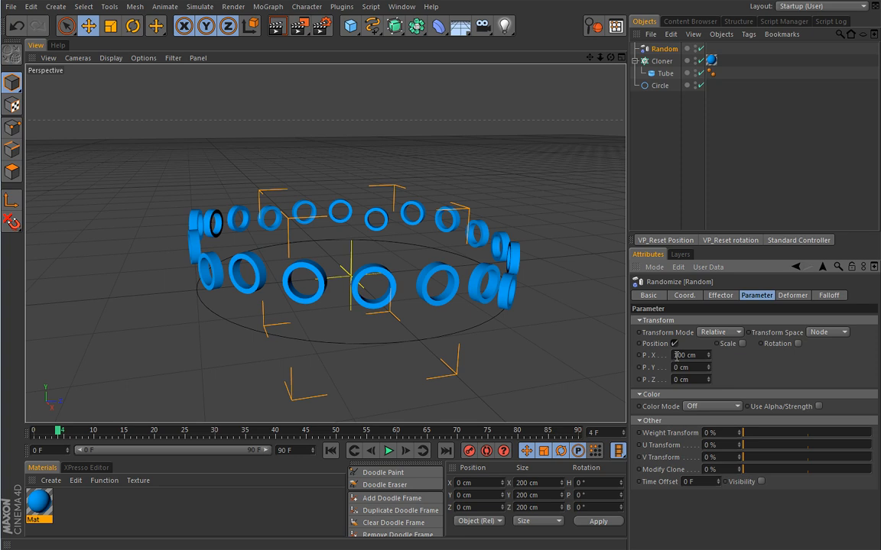
{"action": "left_click", "coordinate": [721, 296]}
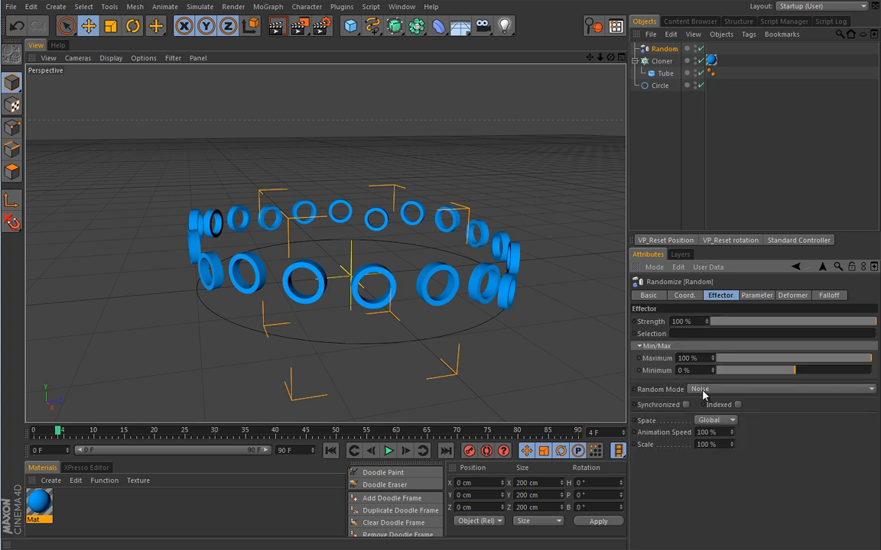
{"action": "left_click", "coordinate": [390, 453]}
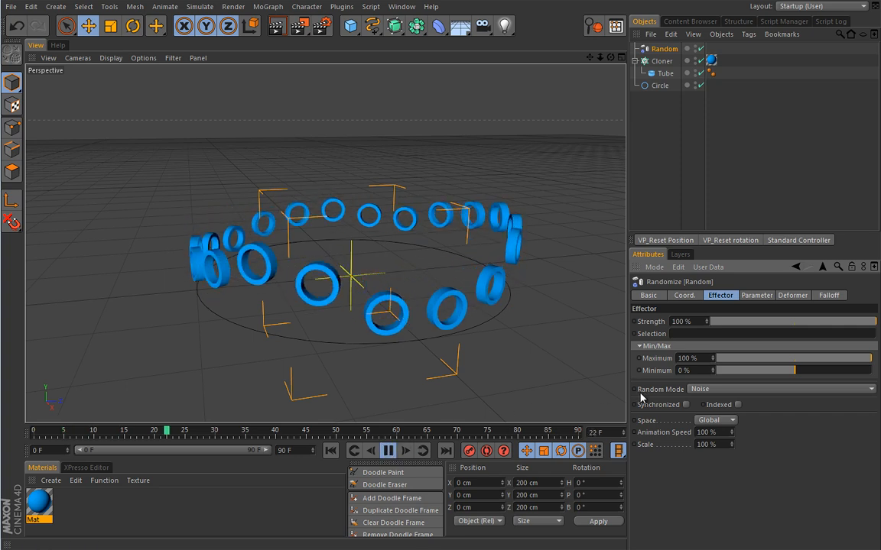
Step: Toggle Synchronized and Indexed on and off for the Noise mode, and switch the random mode to Turbulence
{"action": "left_click", "coordinate": [686, 404]}
{"action": "left_click", "coordinate": [738, 405]}
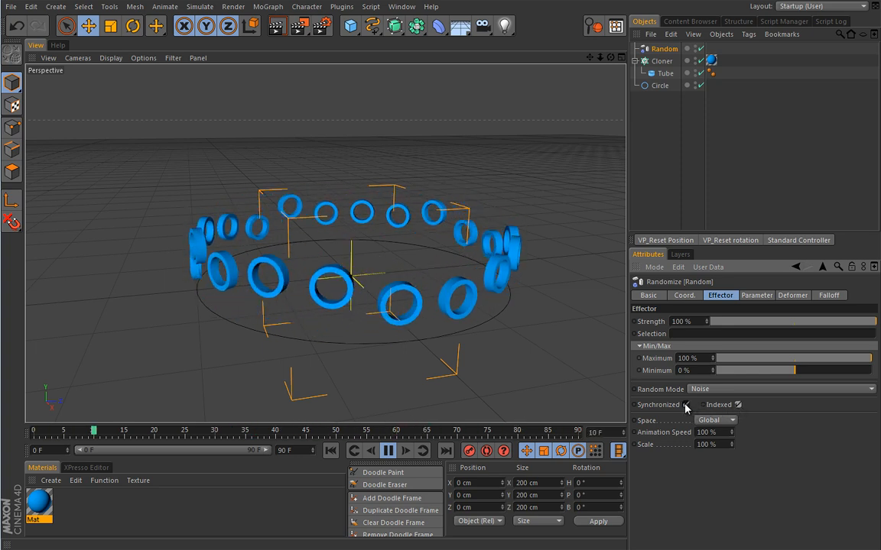
{"action": "left_click", "coordinate": [738, 406]}
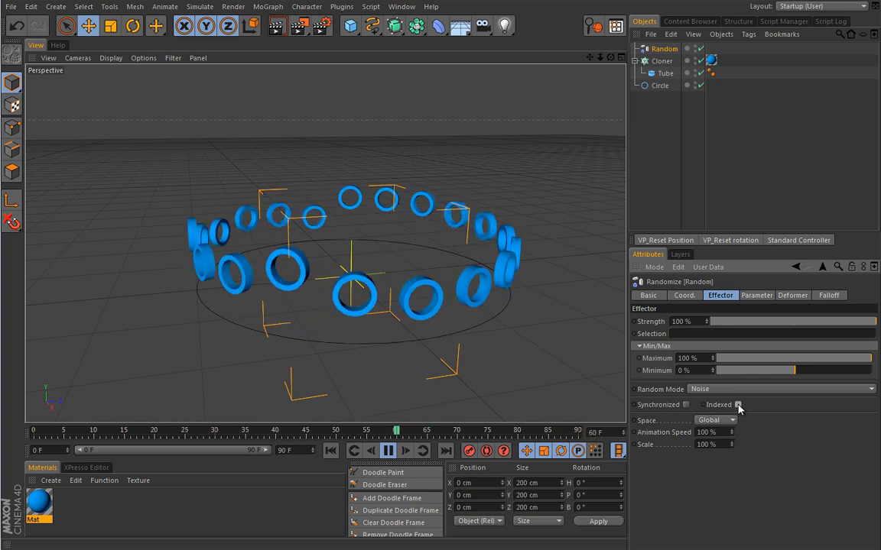
{"action": "left_click", "coordinate": [708, 389]}
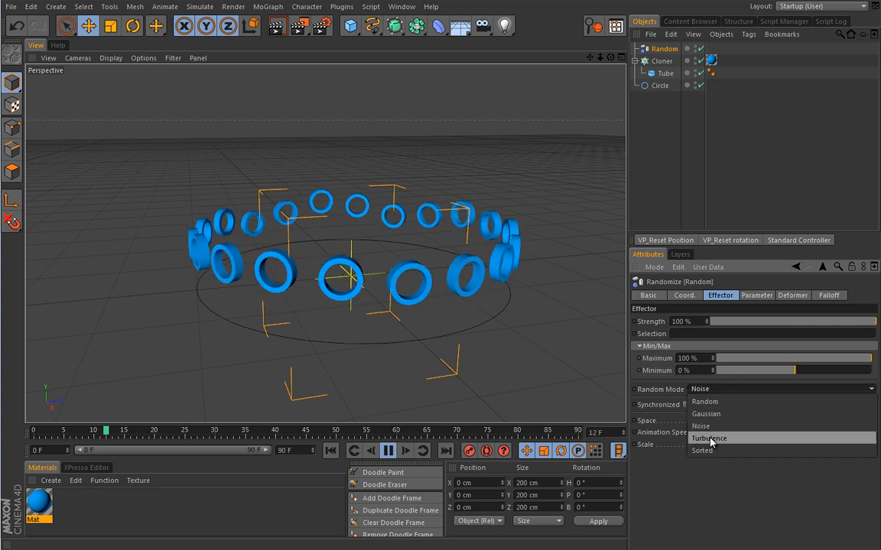
{"action": "left_click", "coordinate": [709, 438]}
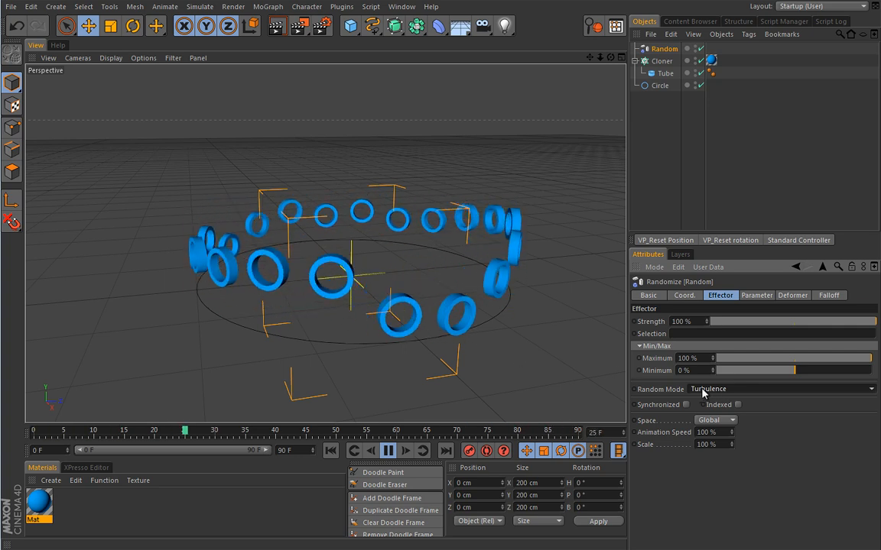
Step: Try a P.X offset of about 278 cm on the Random effector and restore it to 100 cm
{"action": "left_click", "coordinate": [756, 295]}
{"action": "left_click_drag", "start_coordinate": [708, 356], "coordinate": [705, 306]}
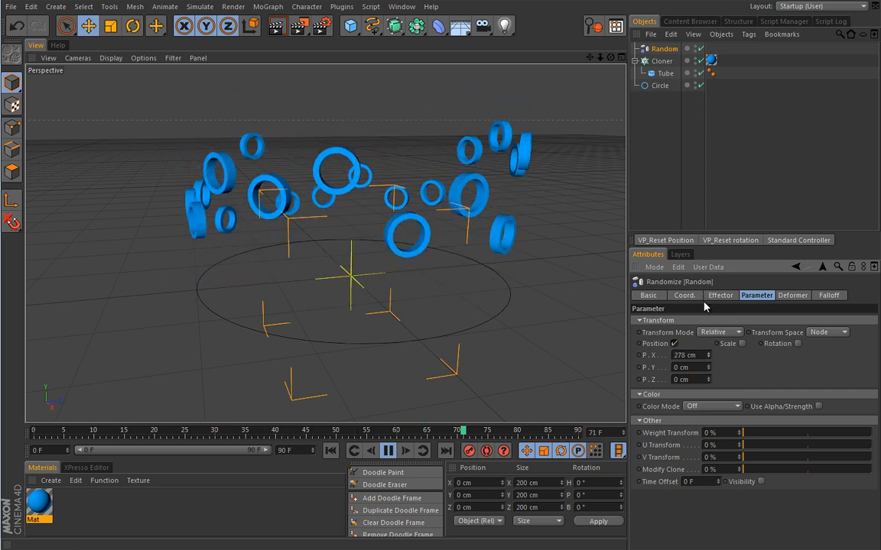
{"action": "double_click", "coordinate": [689, 355]}
{"action": "type", "text": "100"}
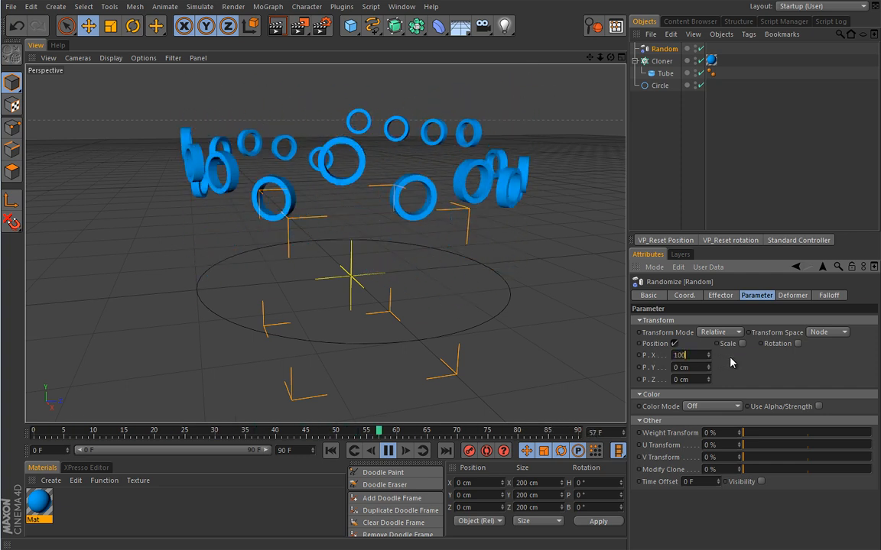
{"action": "key", "text": "Return"}
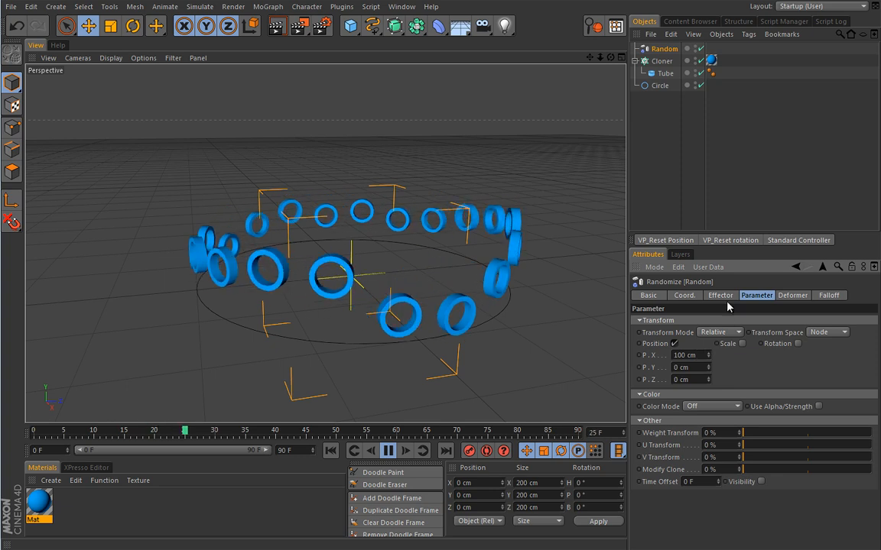
Step: Set the Random effector's random mode back to Noise and restart the animation playback
{"action": "left_click", "coordinate": [720, 295]}
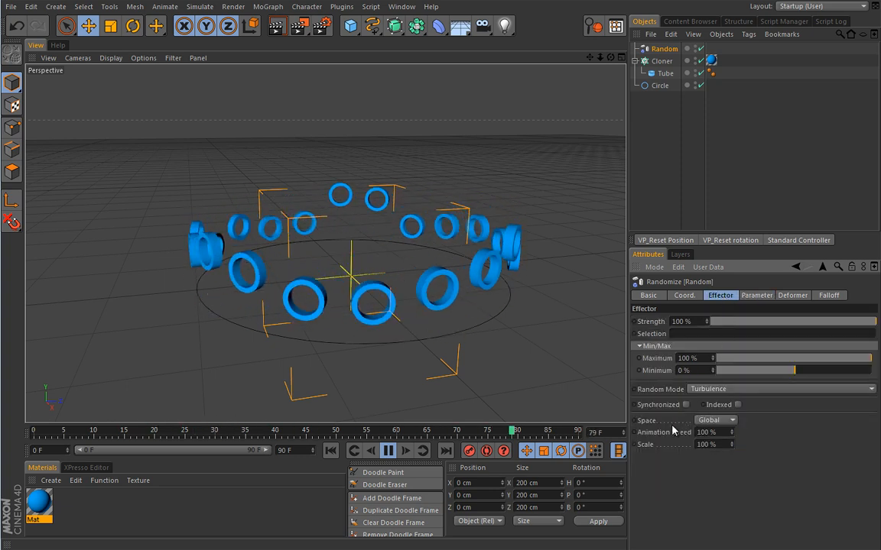
{"action": "left_click", "coordinate": [701, 389]}
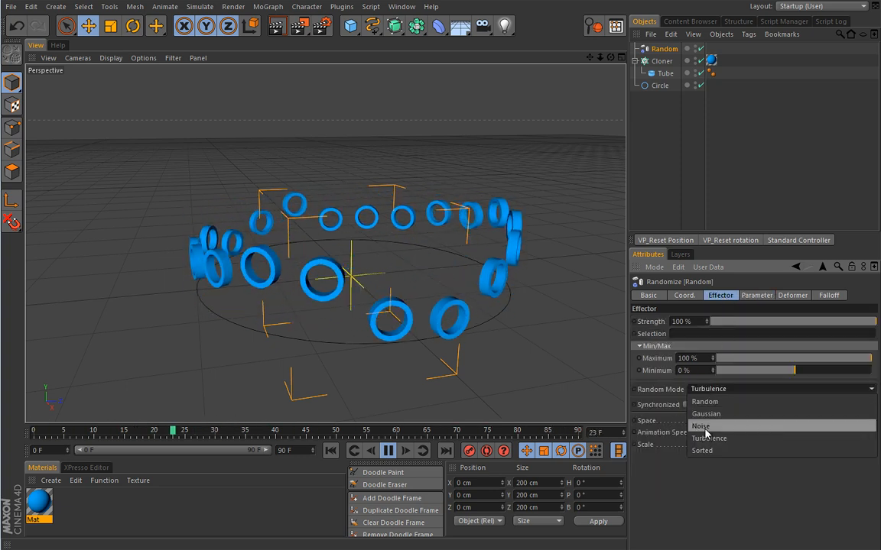
{"action": "left_click", "coordinate": [705, 430]}
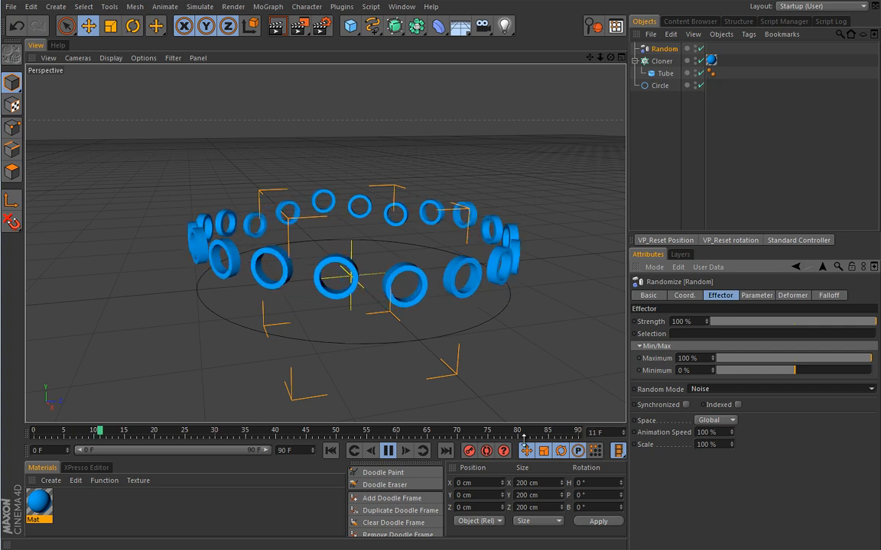
{"action": "left_click", "coordinate": [389, 452]}
{"action": "left_click", "coordinate": [388, 452]}
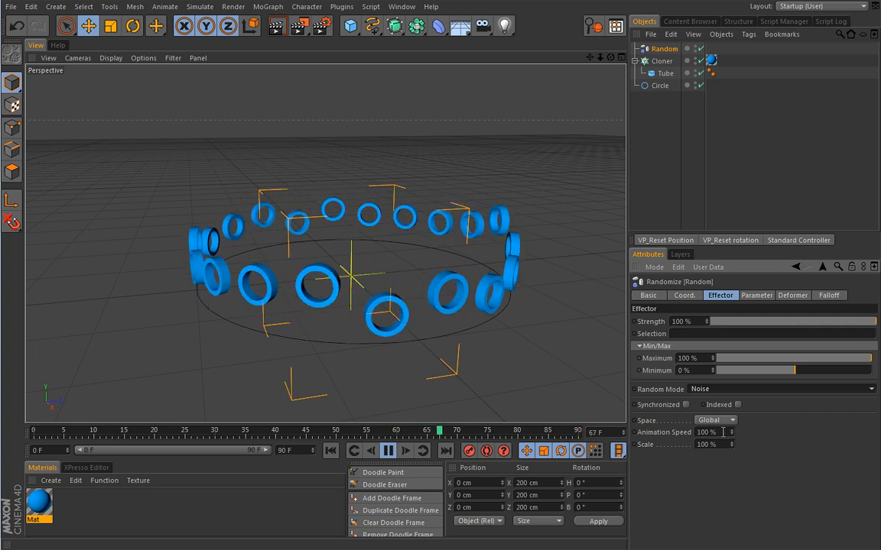
Step: Try an Animation Speed of 10 % for the Noise mode and restore it to 100 %
{"action": "left_click_drag", "start_coordinate": [724, 432], "coordinate": [694, 432]}
{"action": "type", "text": "10"}
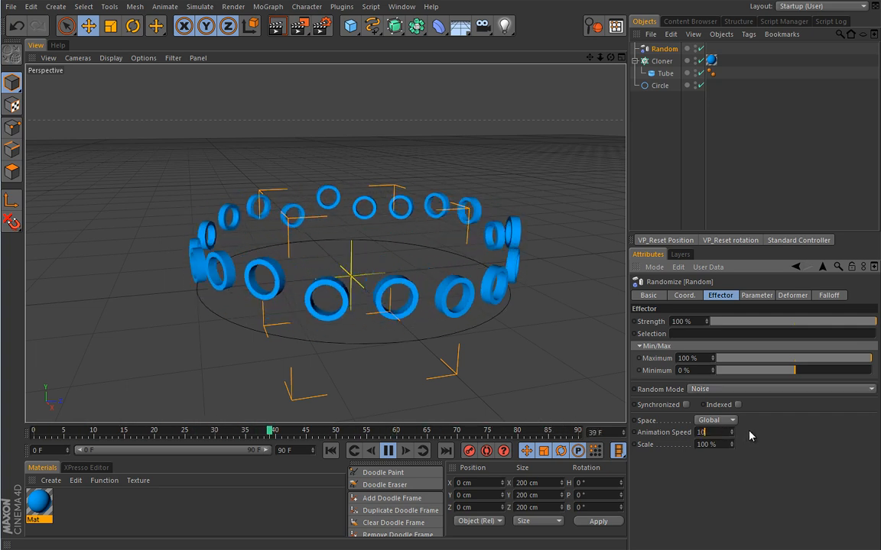
{"action": "key", "text": "Return"}
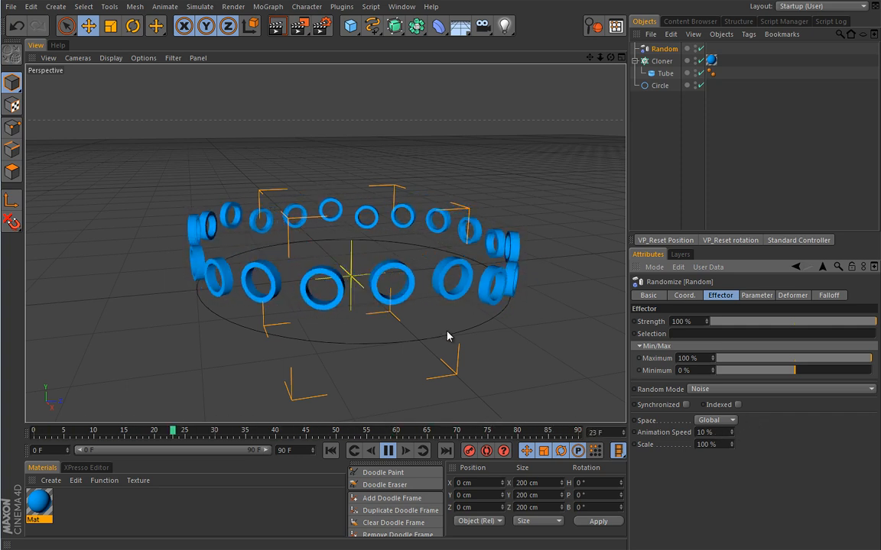
{"action": "double_click", "coordinate": [724, 431]}
{"action": "type", "text": "100"}
{"action": "key", "text": "Return"}
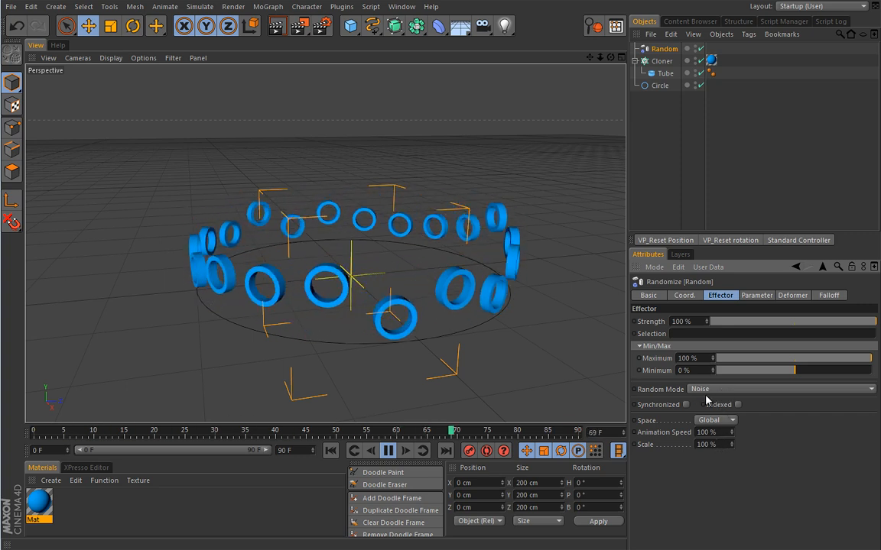
Step: Try a noise Scale of 10 %, restore it to 100 %, and stop the animation
{"action": "left_click", "coordinate": [711, 444]}
{"action": "type", "text": "10"}
{"action": "key", "text": "Return"}
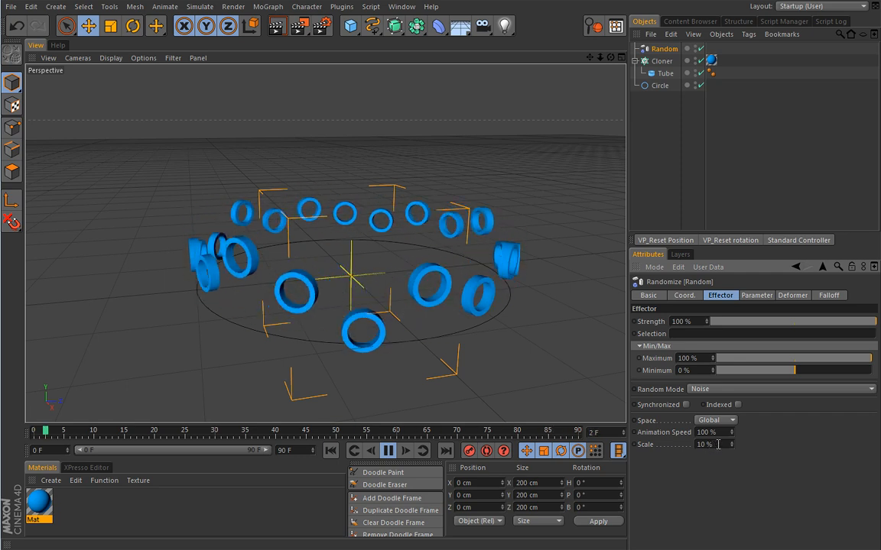
{"action": "left_click_drag", "start_coordinate": [720, 444], "coordinate": [679, 444]}
{"action": "type", "text": "100"}
{"action": "key", "text": "Return"}
{"action": "left_click", "coordinate": [389, 451]}
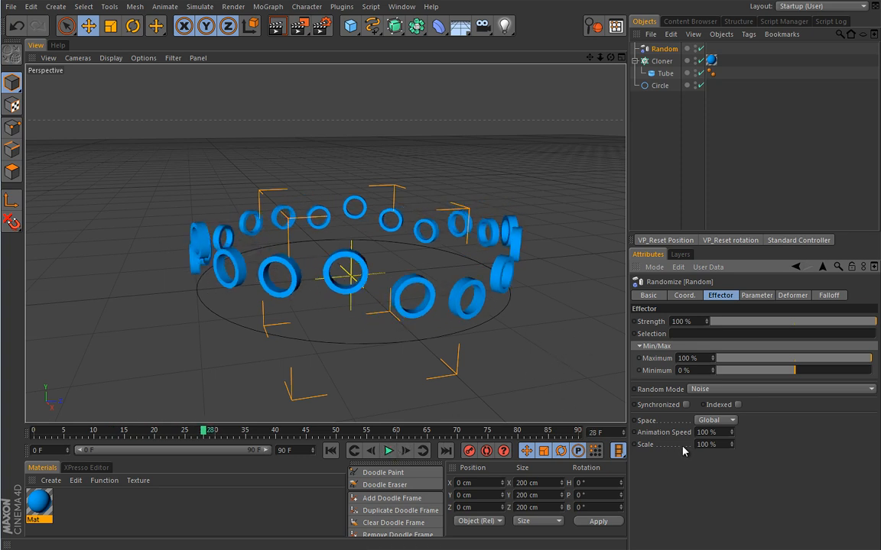
Step: Try the Random mode on the Random effector for comparison and return its random mode to Noise
{"action": "left_click", "coordinate": [707, 391]}
{"action": "left_click", "coordinate": [700, 426]}
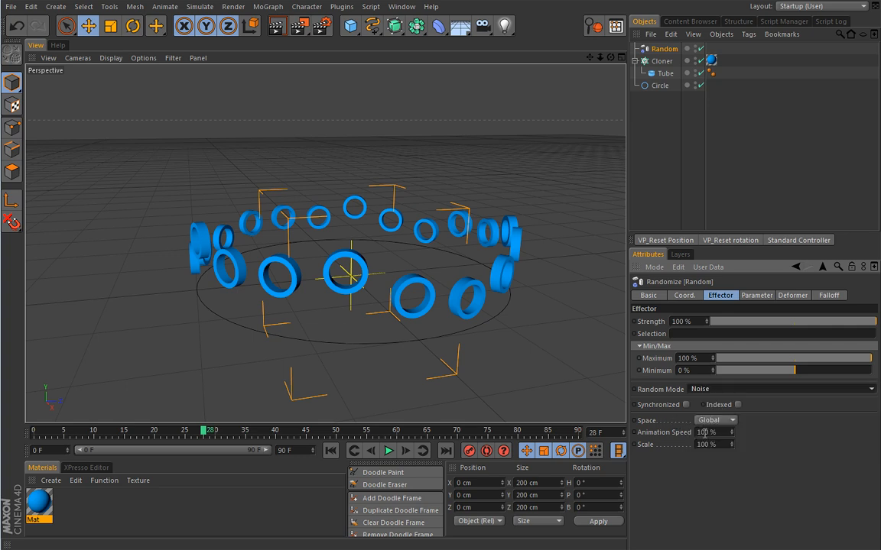
{"action": "left_click", "coordinate": [706, 391]}
{"action": "left_click", "coordinate": [707, 405]}
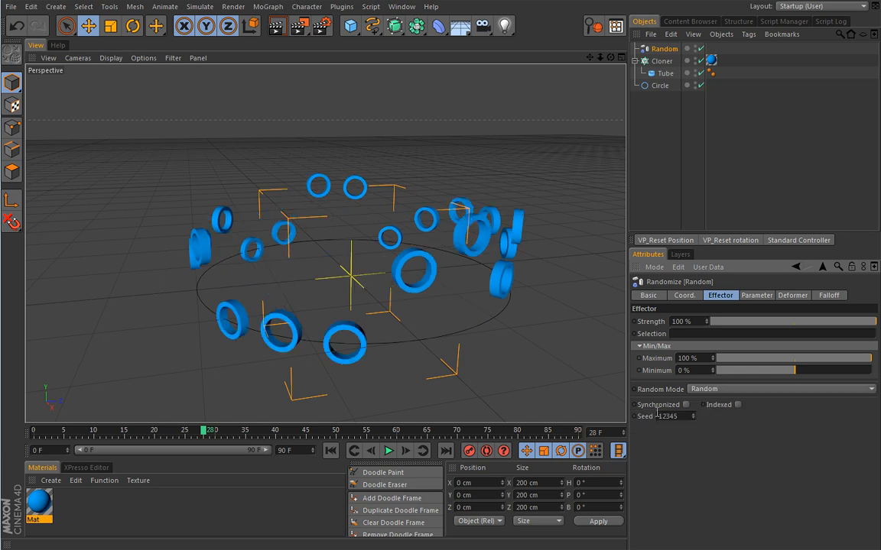
{"action": "left_click", "coordinate": [707, 390]}
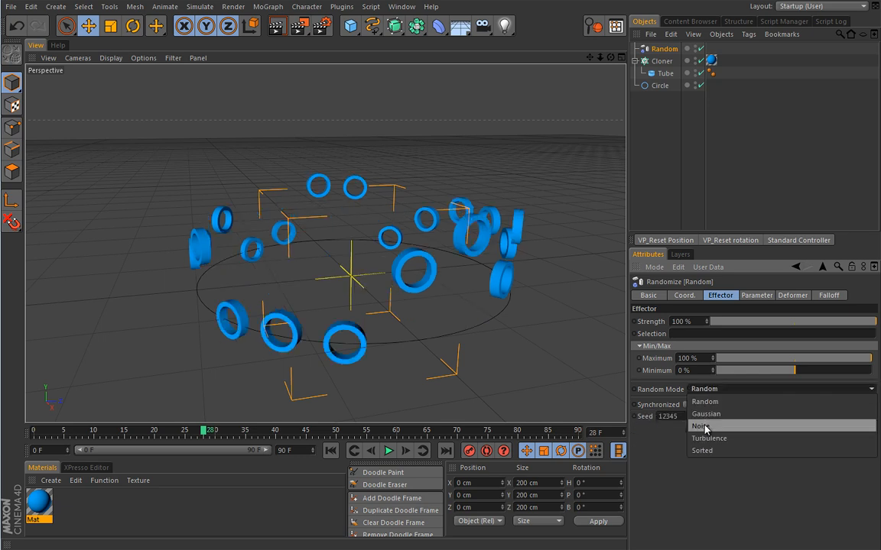
{"action": "left_click", "coordinate": [701, 421]}
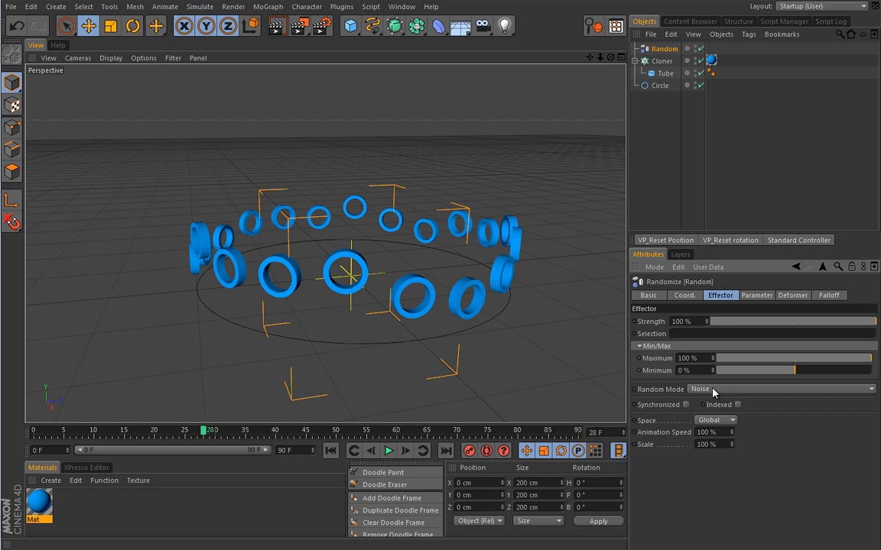
Step: Set the Random effector's random mode to Turbulence and play the animation
{"action": "left_click", "coordinate": [699, 391]}
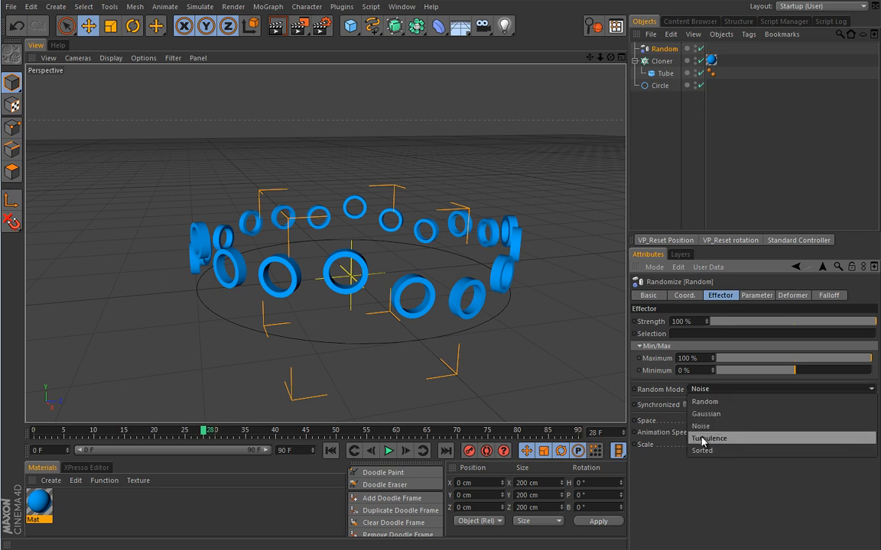
{"action": "left_click", "coordinate": [695, 434]}
{"action": "left_click", "coordinate": [388, 451]}
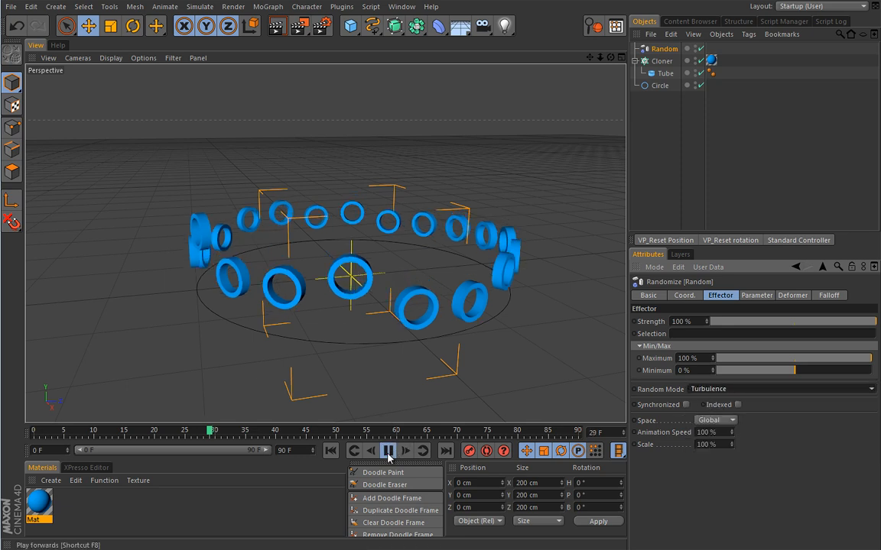
{"action": "left_click_drag", "start_coordinate": [554, 356], "coordinate": [409, 292], "text": "alt"}
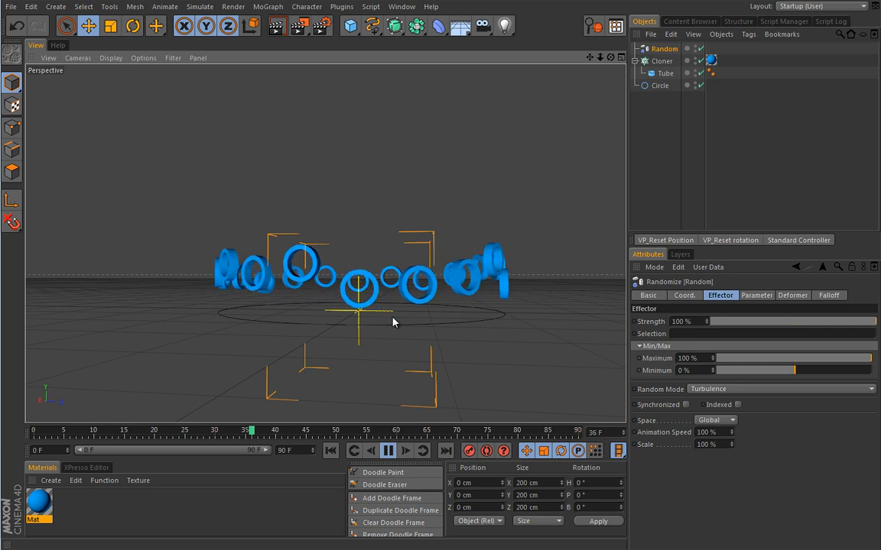
Step: Try a Minimum of -100 % on the Random effector during playback and restore it to 0 %
{"action": "left_click_drag", "start_coordinate": [794, 371], "coordinate": [711, 374]}
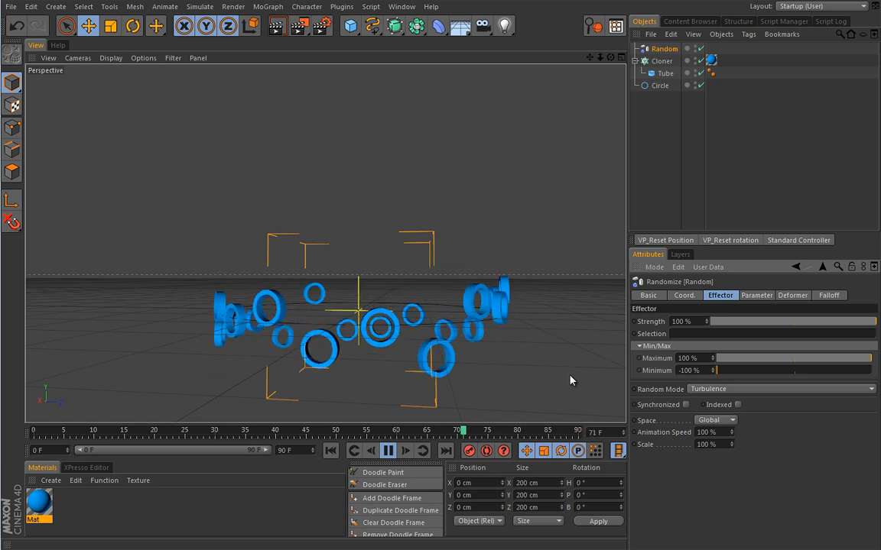
{"action": "left_click", "coordinate": [795, 372]}
{"action": "left_click", "coordinate": [712, 373]}
{"action": "left_click", "coordinate": [712, 374]}
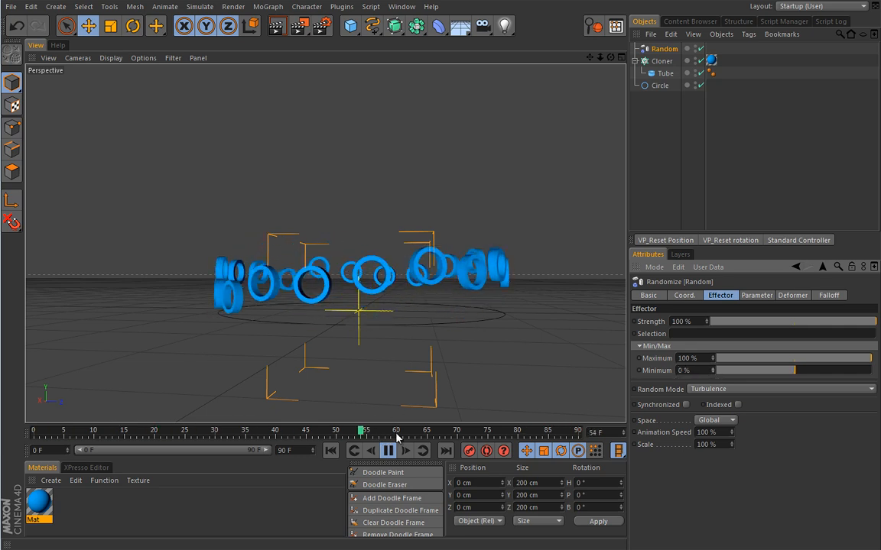
Step: Stop the playback and return the animation to frame 0
{"action": "middle_click_drag", "start_coordinate": [386, 324], "coordinate": [382, 298], "text": "alt"}
{"action": "left_click_drag", "start_coordinate": [382, 303], "coordinate": [378, 361], "text": "alt"}
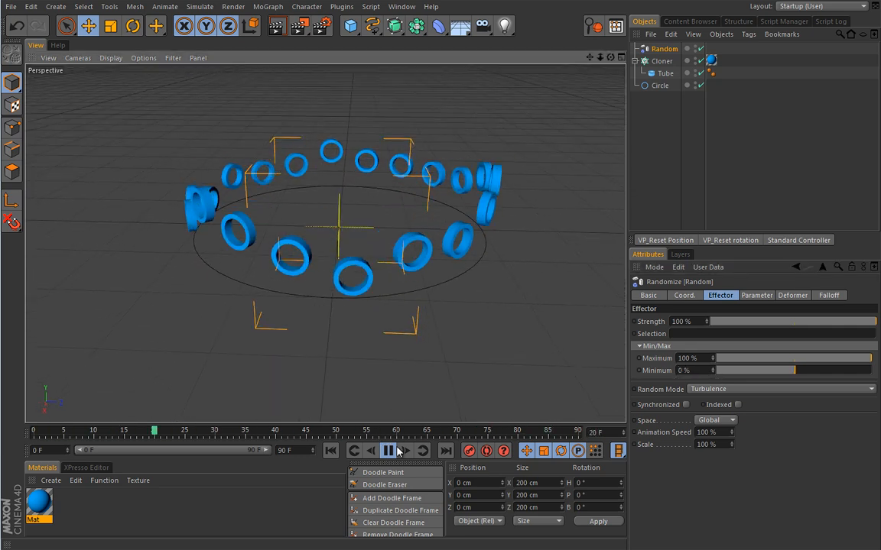
{"action": "left_click", "coordinate": [389, 451]}
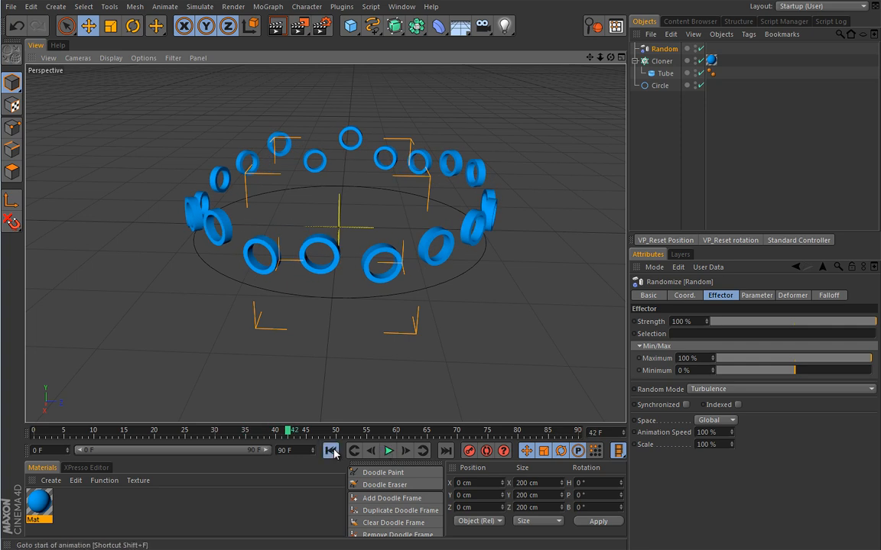
{"action": "left_click", "coordinate": [354, 451]}
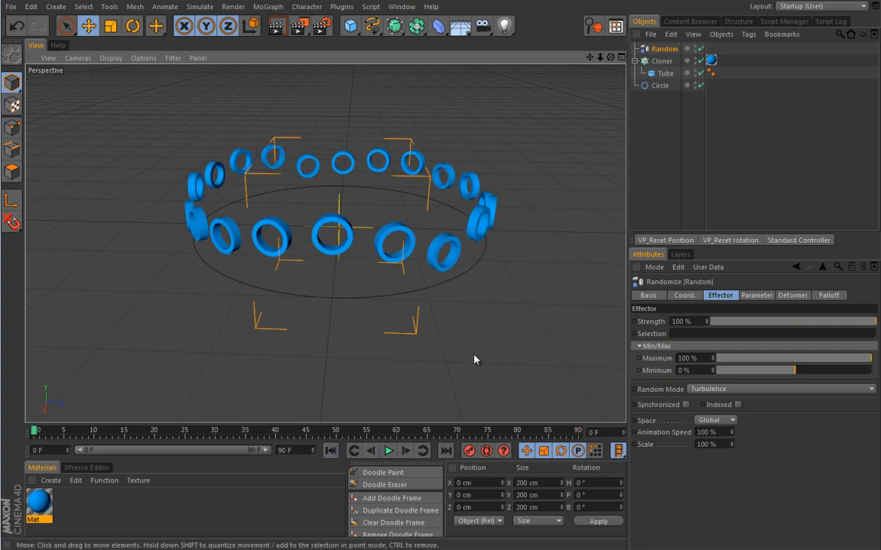
Step: Disable the Random effector's Position transform and set its Color Mode to On
{"action": "left_click", "coordinate": [754, 298]}
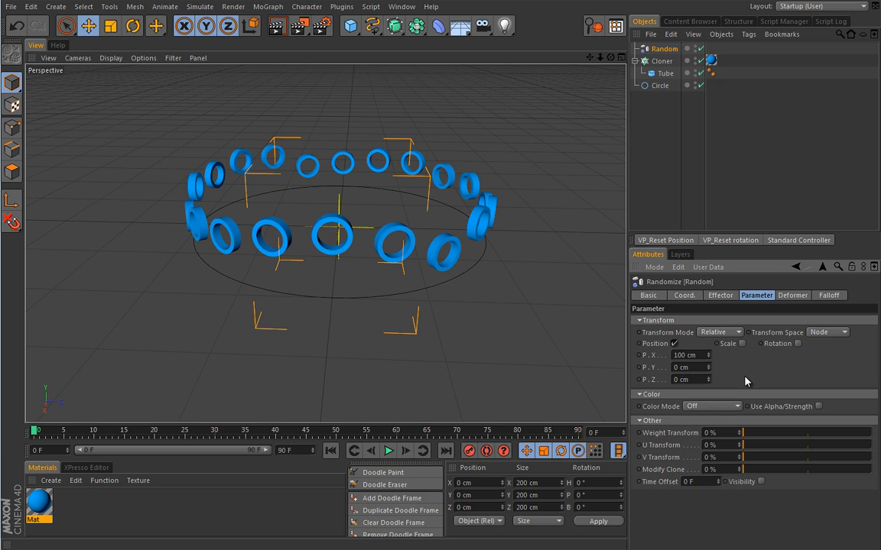
{"action": "left_click", "coordinate": [674, 344]}
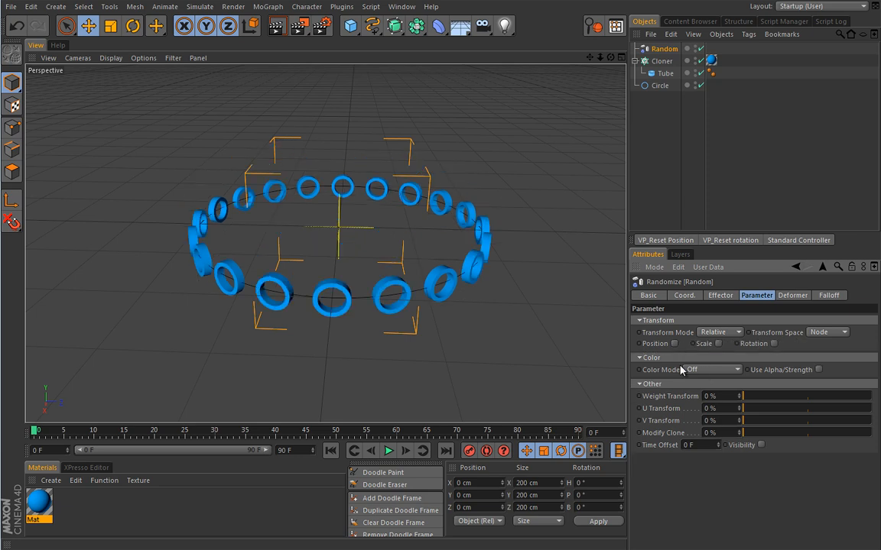
{"action": "left_click", "coordinate": [700, 371]}
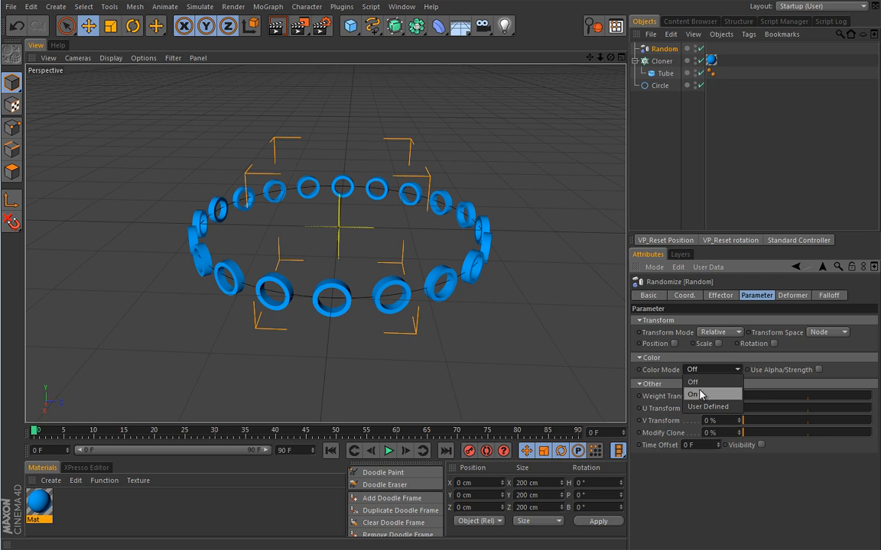
{"action": "left_click", "coordinate": [701, 395]}
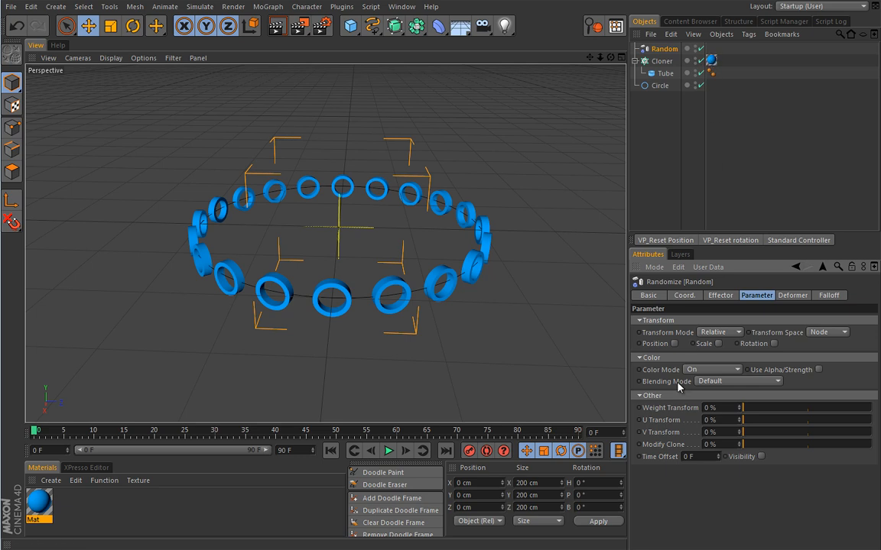
Step: Delete the blue material's tag from the Cloner and select the Random effector again
{"action": "left_click", "coordinate": [711, 60]}
{"action": "key", "text": "Delete"}
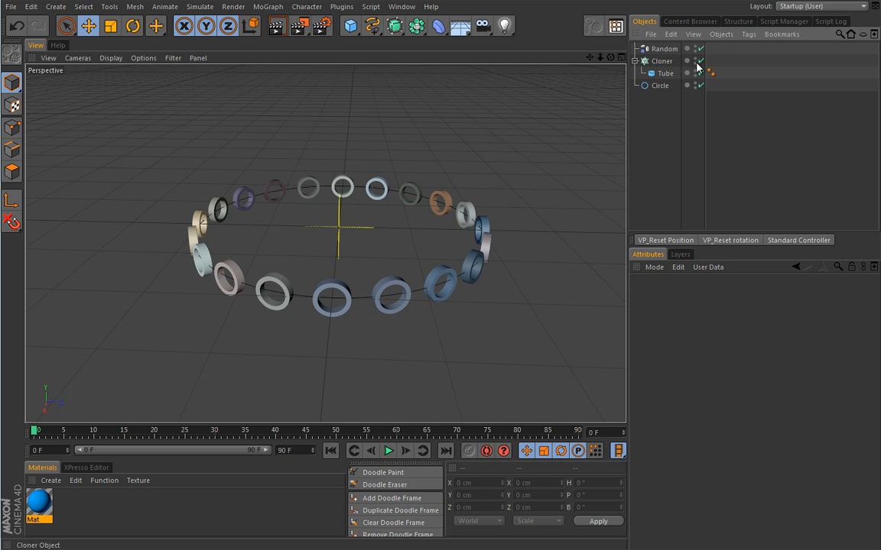
{"action": "left_click", "coordinate": [662, 48]}
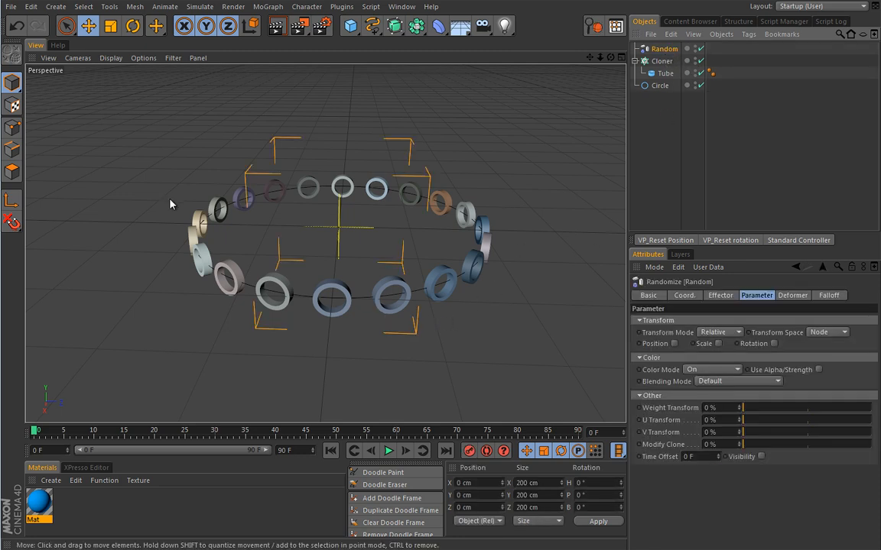
Step: Set the Random effector's random mode to Random for the clone colors
{"action": "left_click", "coordinate": [721, 298]}
{"action": "left_click", "coordinate": [702, 392]}
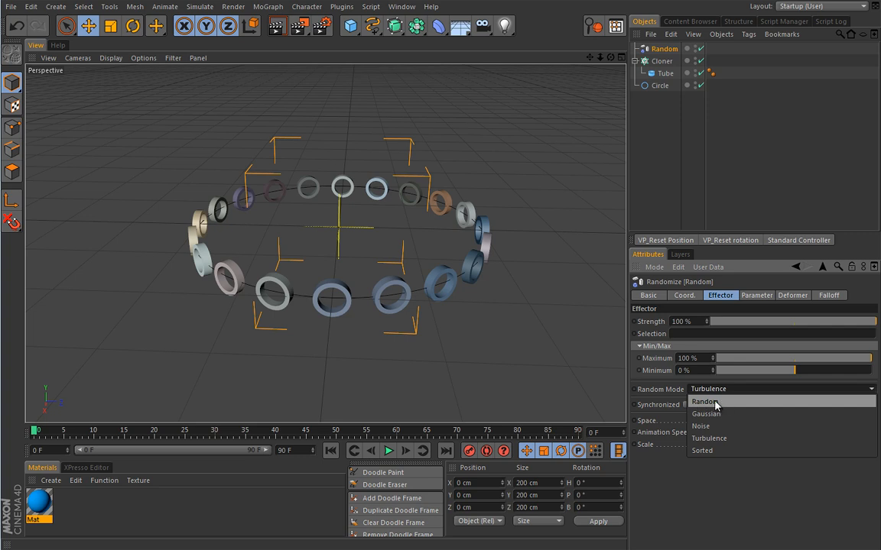
{"action": "left_click", "coordinate": [722, 402]}
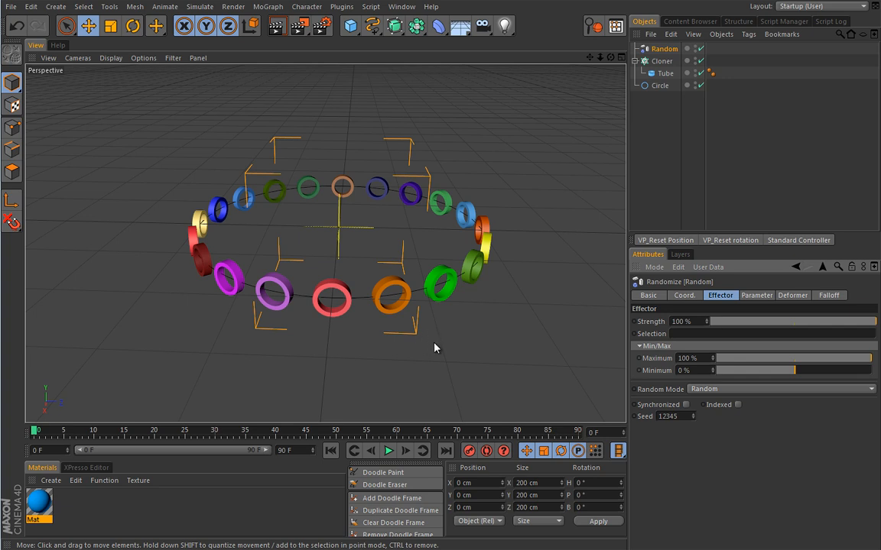
Step: Switch the random mode to Gaussian, try a Seed of 12336, and undo the seed change
{"action": "left_click", "coordinate": [730, 390]}
{"action": "left_click", "coordinate": [723, 414]}
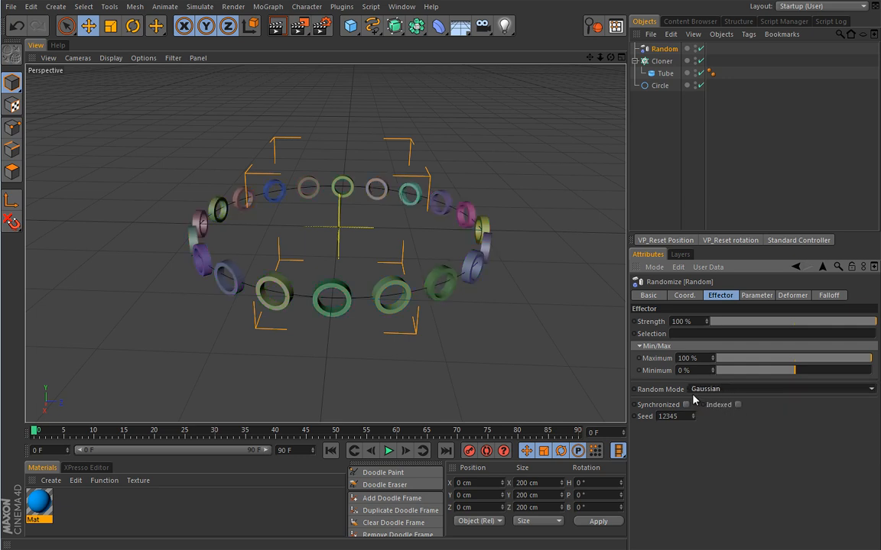
{"action": "left_click", "coordinate": [693, 413]}
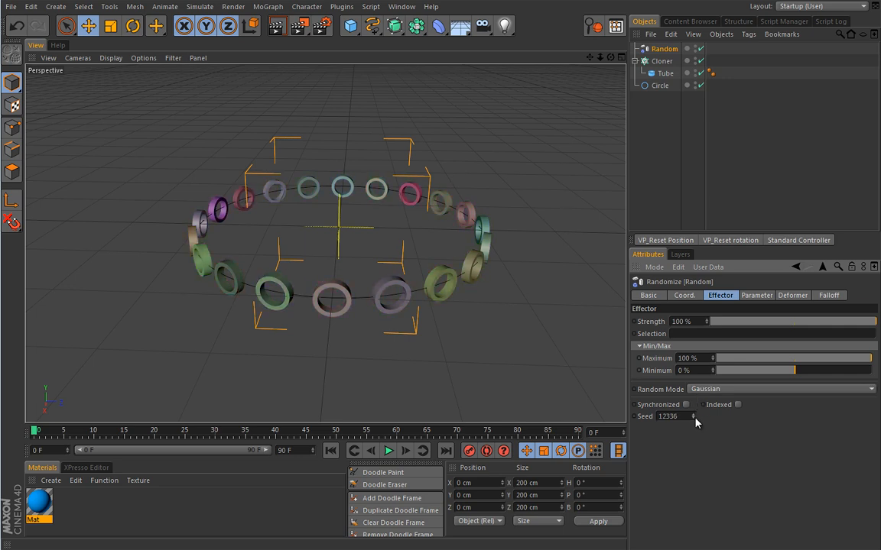
{"action": "key", "text": "ctrl+z"}
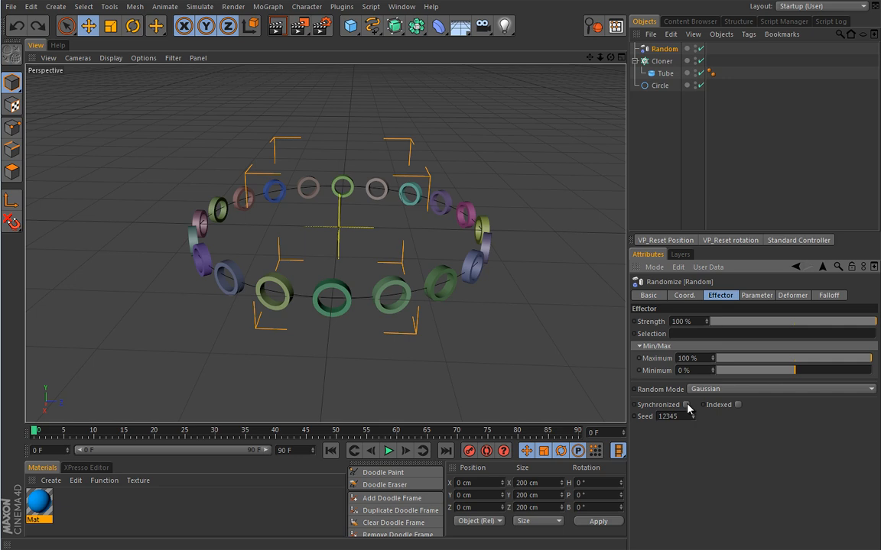
Step: Try the Synchronized and Indexed options on the Random effector and turn both off again
{"action": "left_click", "coordinate": [686, 405]}
{"action": "left_click", "coordinate": [686, 405]}
{"action": "left_click", "coordinate": [738, 406]}
{"action": "left_click", "coordinate": [737, 405]}
{"action": "left_click", "coordinate": [717, 390]}
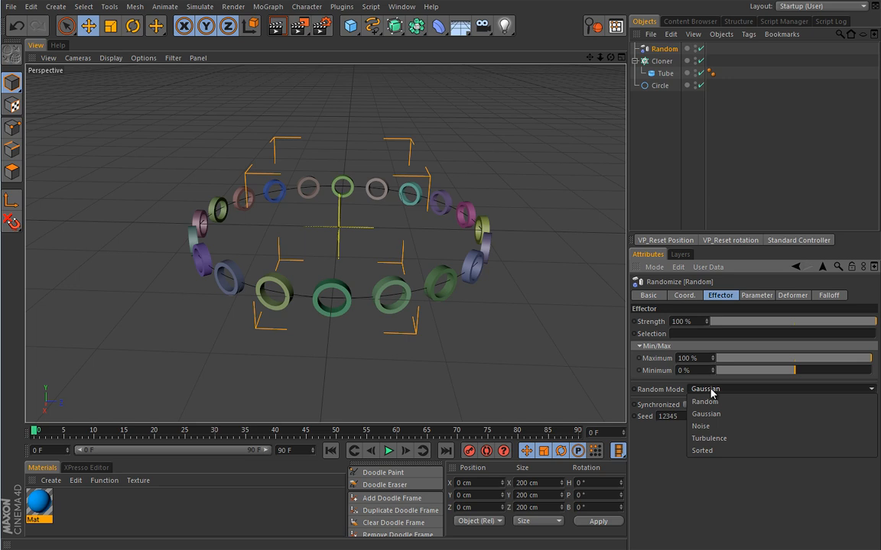
{"action": "left_click", "coordinate": [712, 390]}
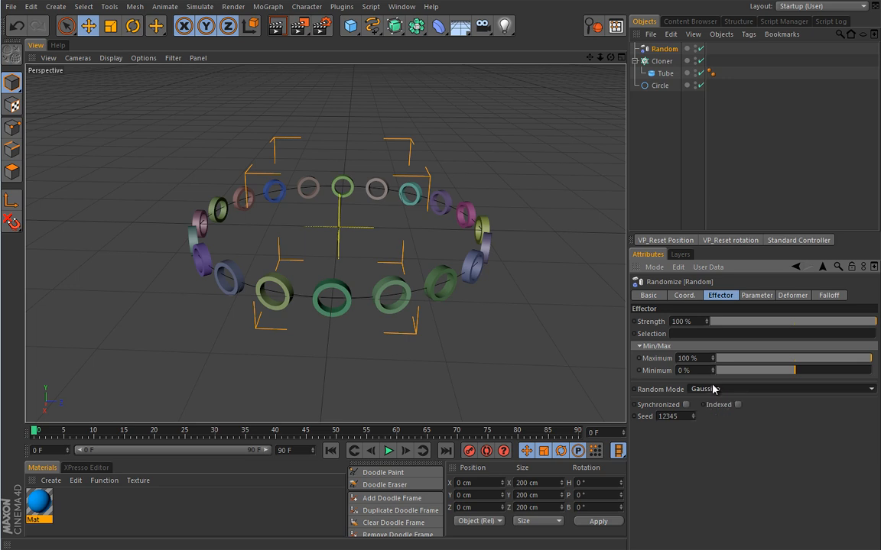
Step: Show the Random effector's Effector and Parameter settings together with more display height, and collapse the Other group
{"action": "left_click", "coordinate": [748, 297], "text": "shift"}
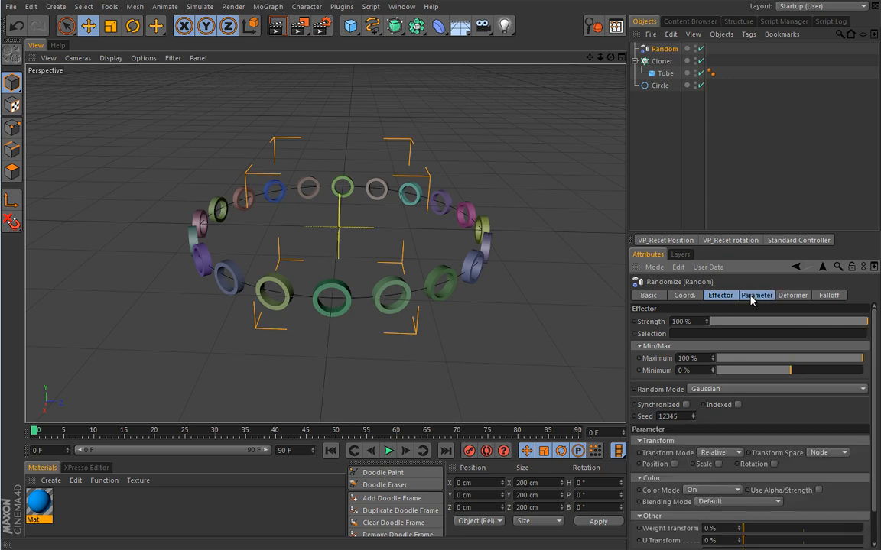
{"action": "left_click_drag", "start_coordinate": [777, 231], "coordinate": [776, 162]}
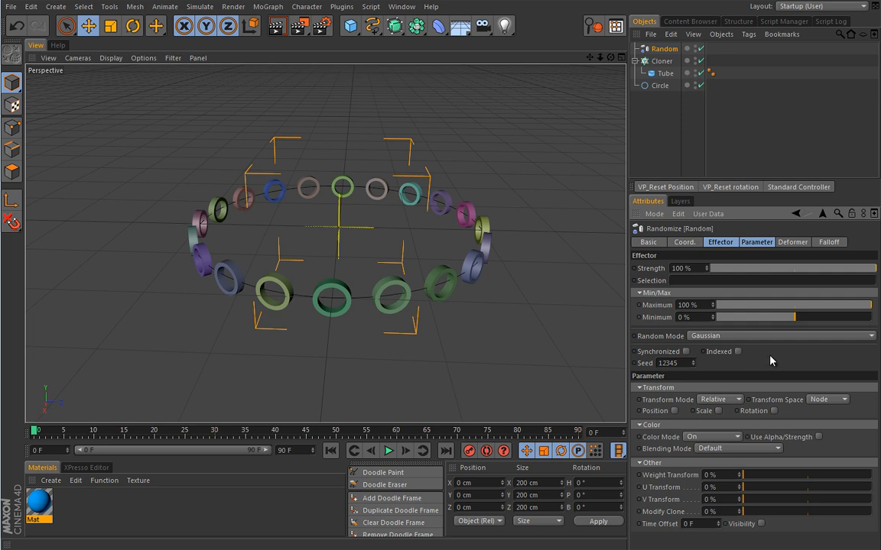
{"action": "left_click", "coordinate": [639, 463]}
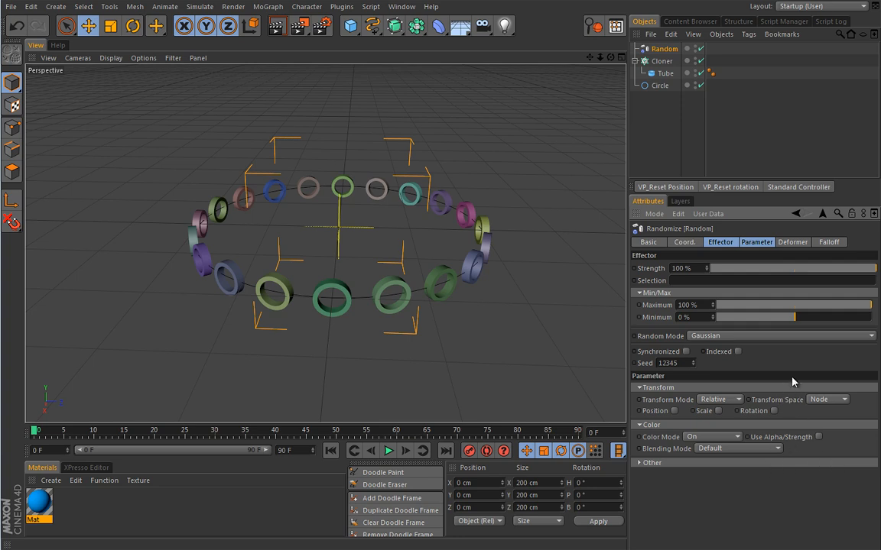
Step: Set the Random effector's random mode back to Random and its color Blending Mode to Add
{"action": "left_click", "coordinate": [734, 335]}
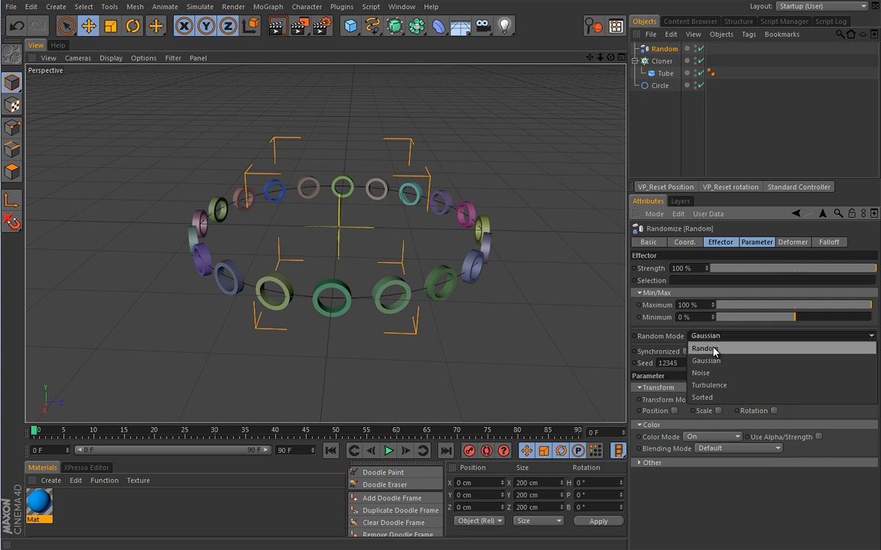
{"action": "left_click", "coordinate": [728, 325]}
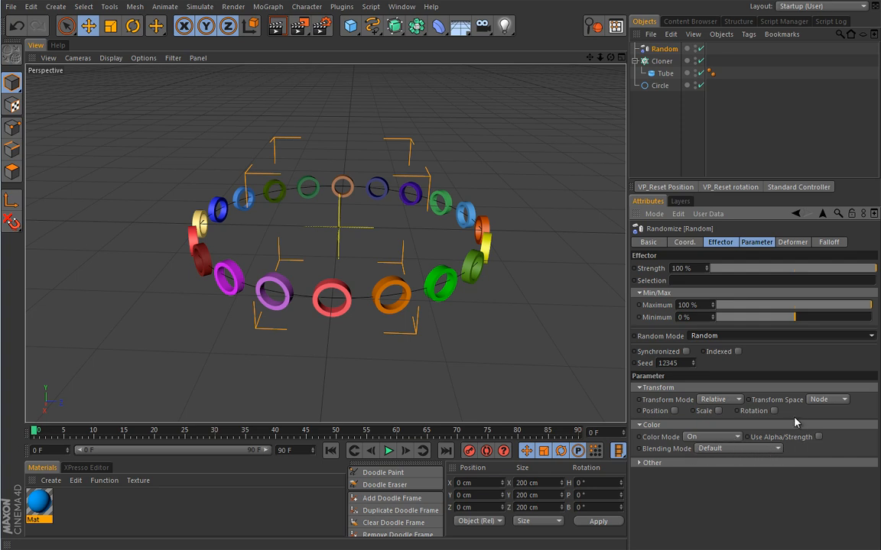
{"action": "left_click", "coordinate": [778, 450]}
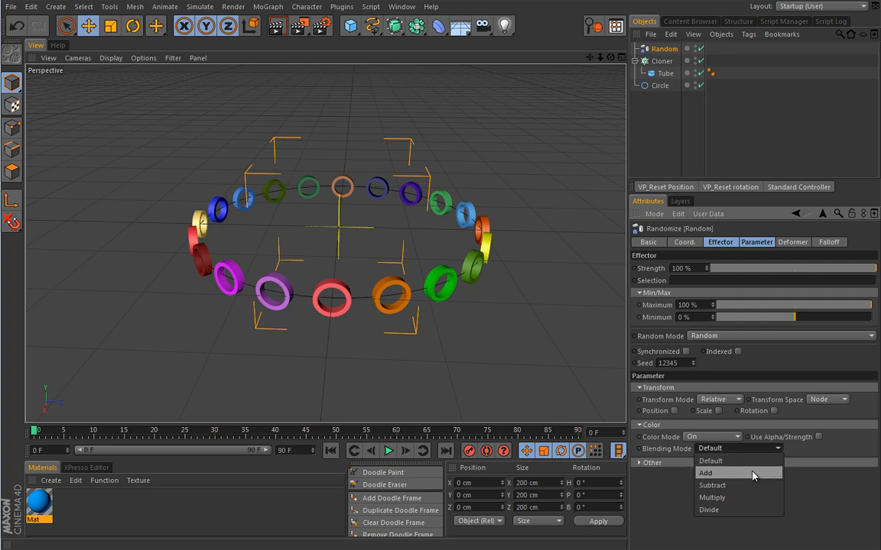
{"action": "left_click", "coordinate": [753, 475]}
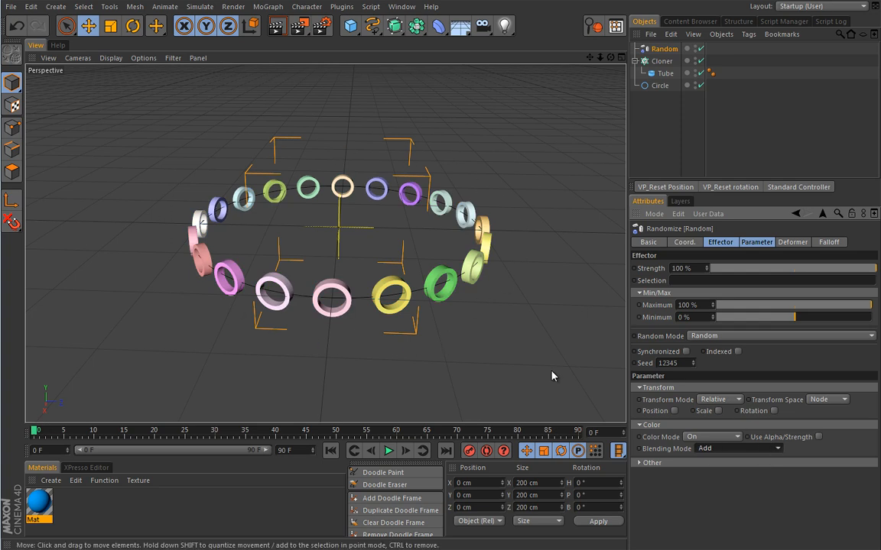
Step: Try the Subtract color Blending Mode on the Random effector and change it to Multiply
{"action": "left_click", "coordinate": [772, 449]}
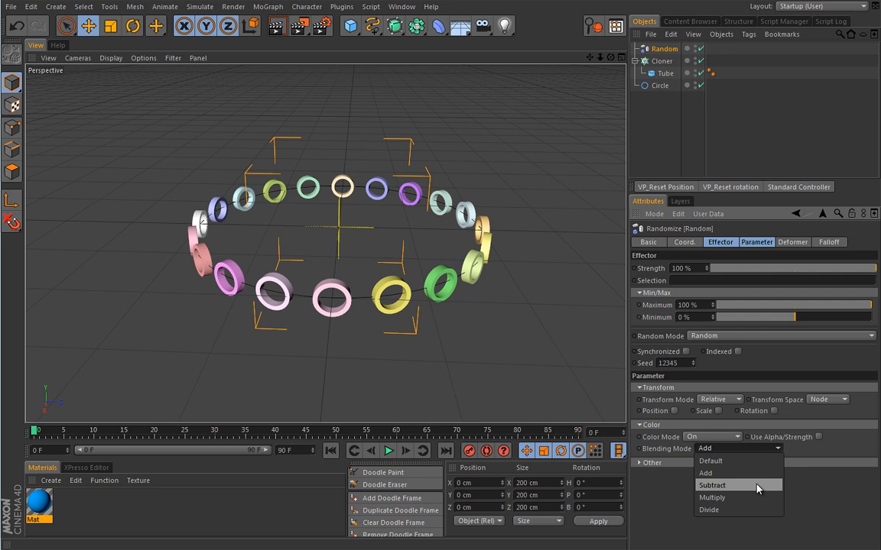
{"action": "left_click", "coordinate": [757, 486]}
{"action": "left_click", "coordinate": [765, 449]}
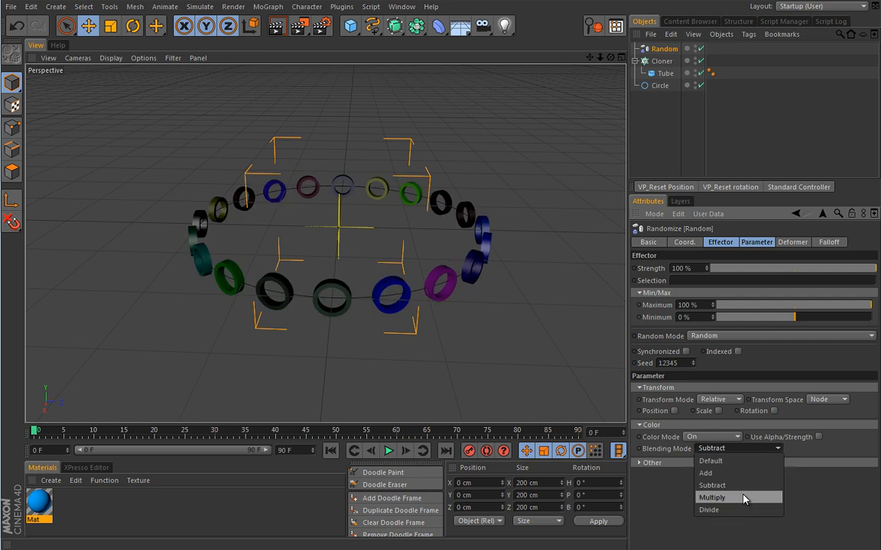
{"action": "left_click", "coordinate": [744, 499]}
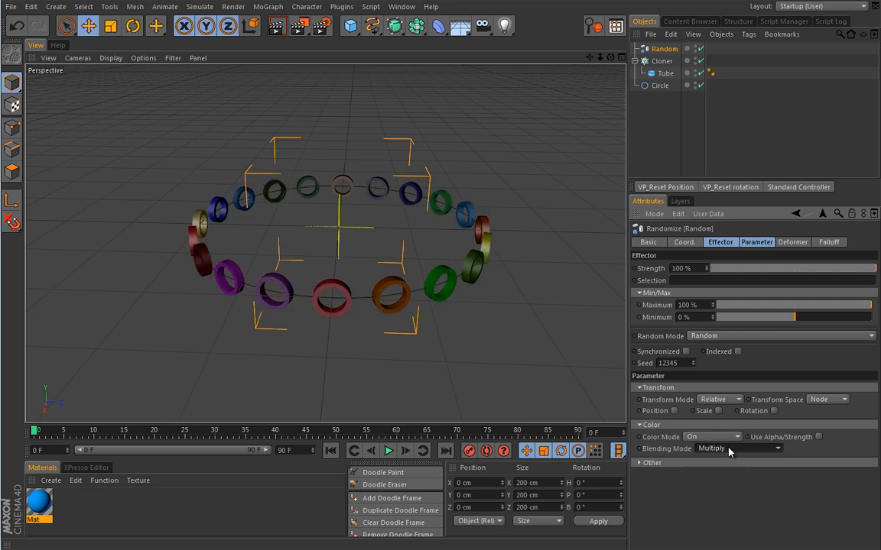
Step: Try the Divide and Add color Blending Modes on the Random effector and set it back to Default
{"action": "left_click", "coordinate": [729, 449]}
{"action": "left_click", "coordinate": [734, 510]}
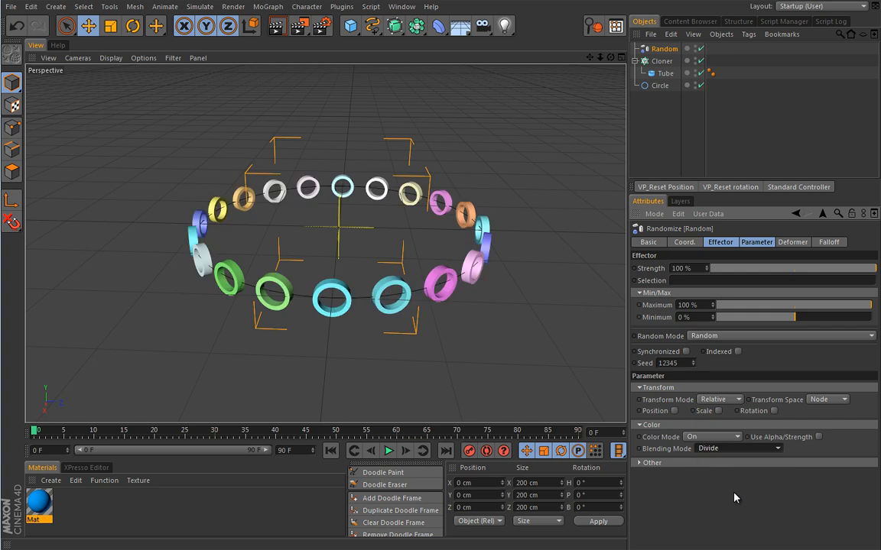
{"action": "left_click", "coordinate": [726, 451]}
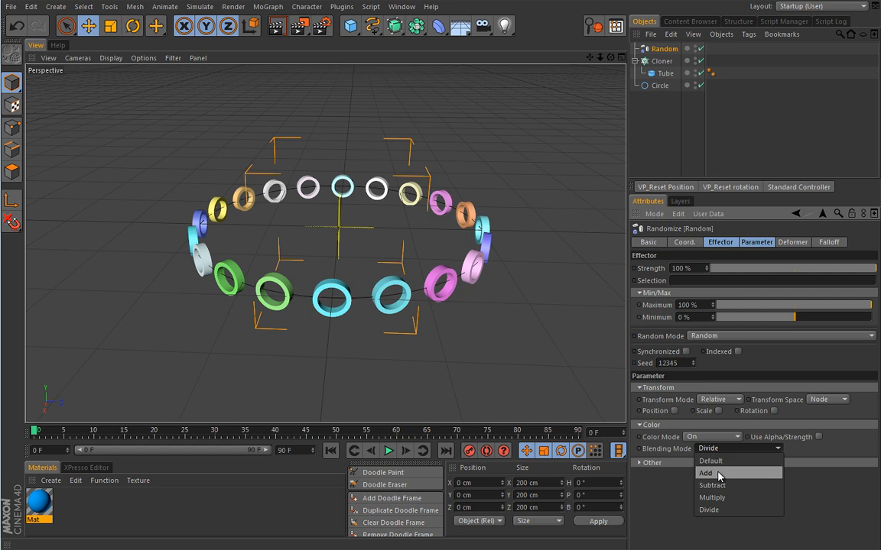
{"action": "left_click", "coordinate": [719, 473]}
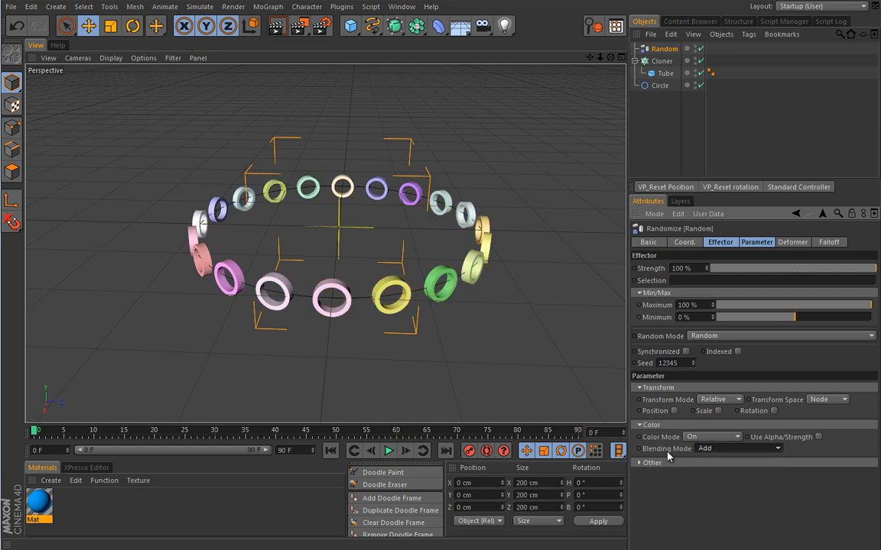
{"action": "left_click", "coordinate": [719, 449]}
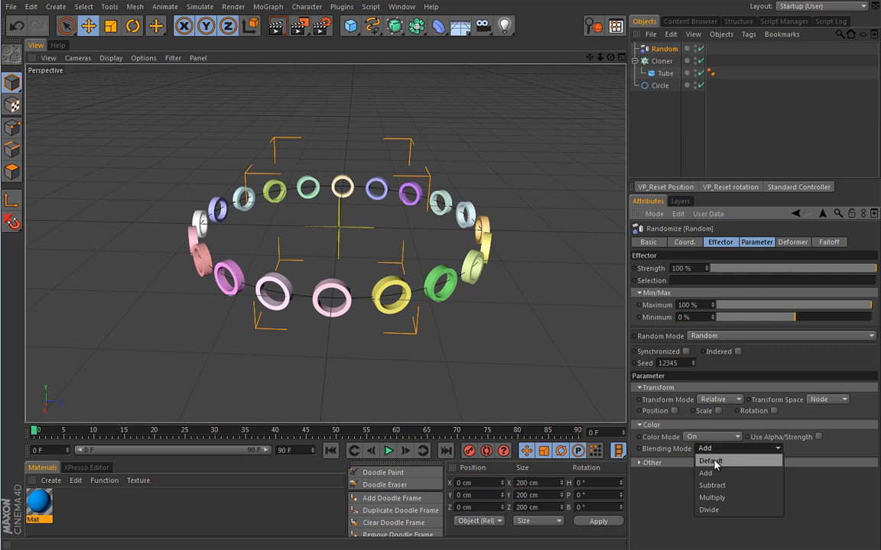
{"action": "left_click", "coordinate": [711, 462]}
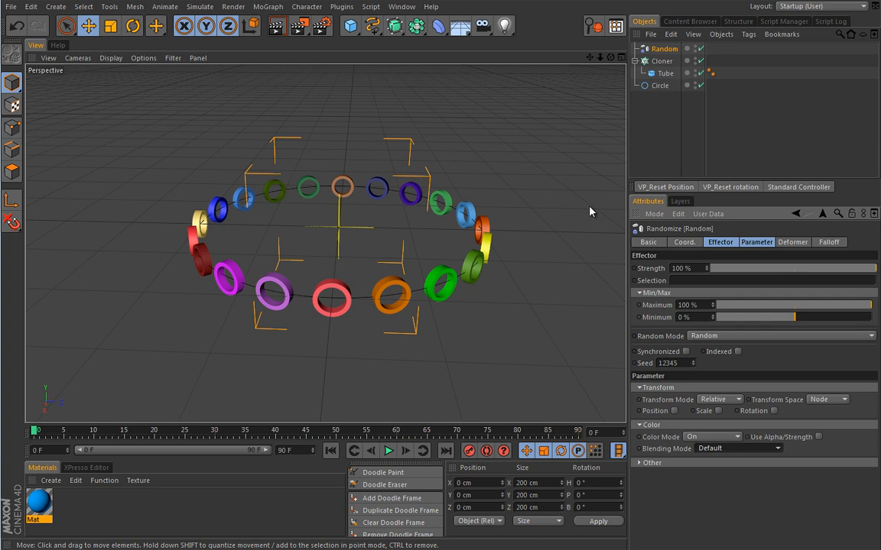
Step: Lock the attribute display on the Cloner's Transform settings and set its color to white (RGB 255, 255, 255)
{"action": "left_click", "coordinate": [662, 63]}
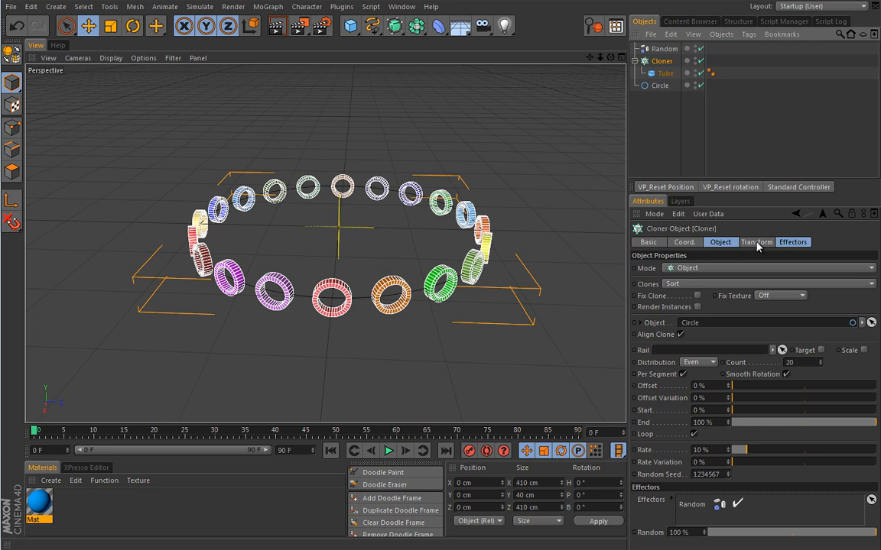
{"action": "left_click", "coordinate": [757, 242]}
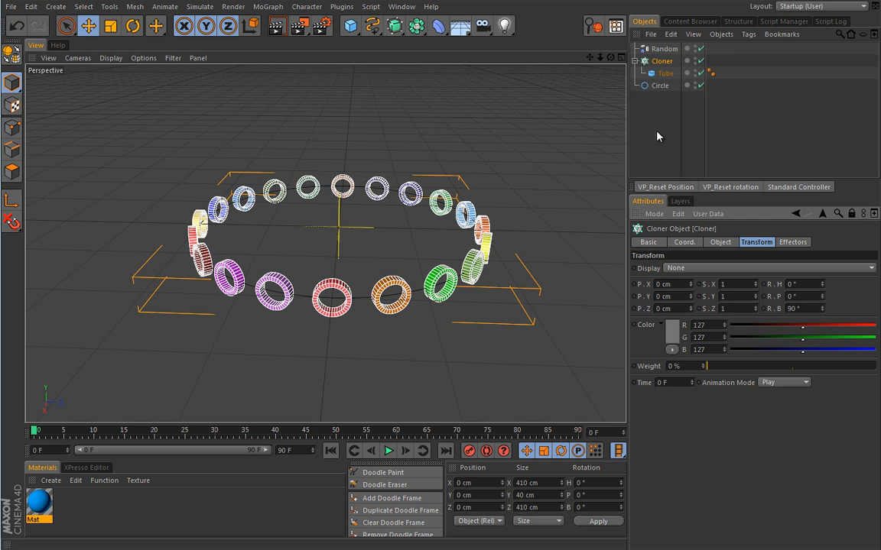
{"action": "key", "text": "ctrl+r"}
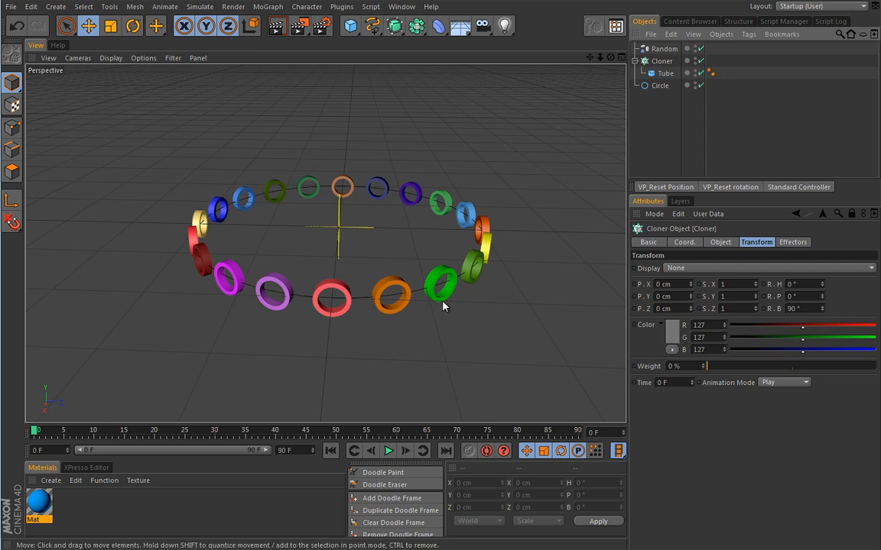
{"action": "left_click", "coordinate": [673, 331]}
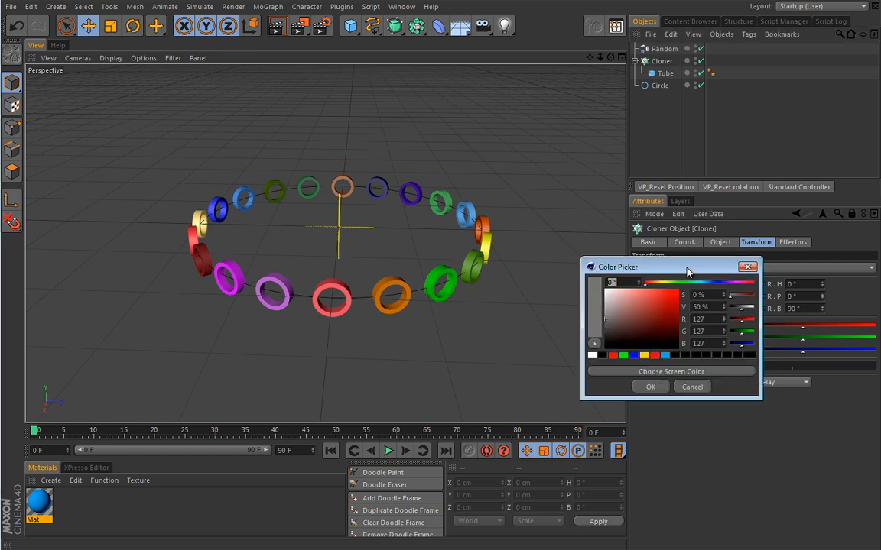
{"action": "left_click_drag", "start_coordinate": [685, 264], "coordinate": [683, 354]}
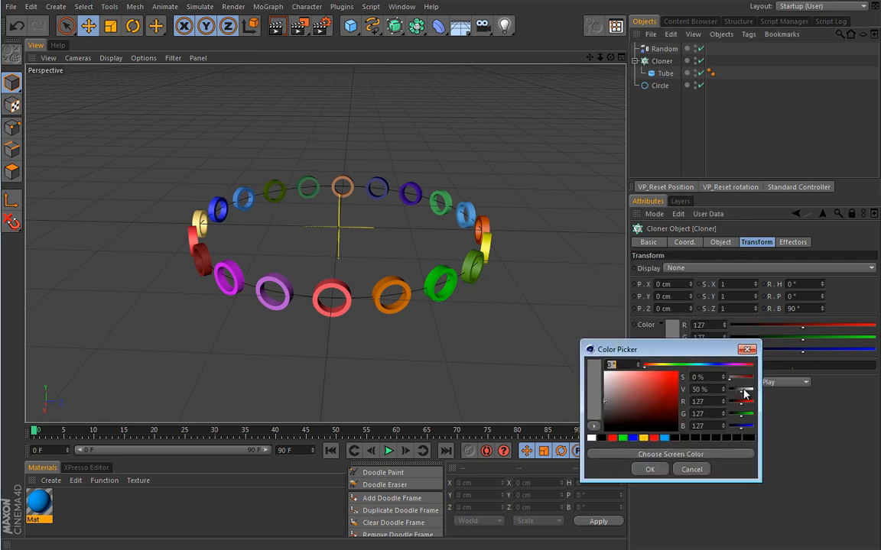
{"action": "left_click_drag", "start_coordinate": [741, 389], "coordinate": [759, 392]}
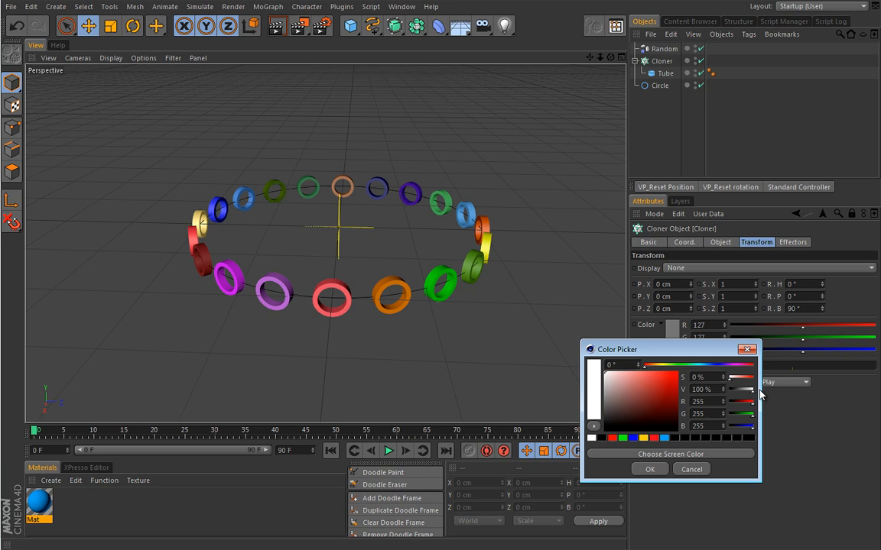
{"action": "left_click", "coordinate": [654, 470]}
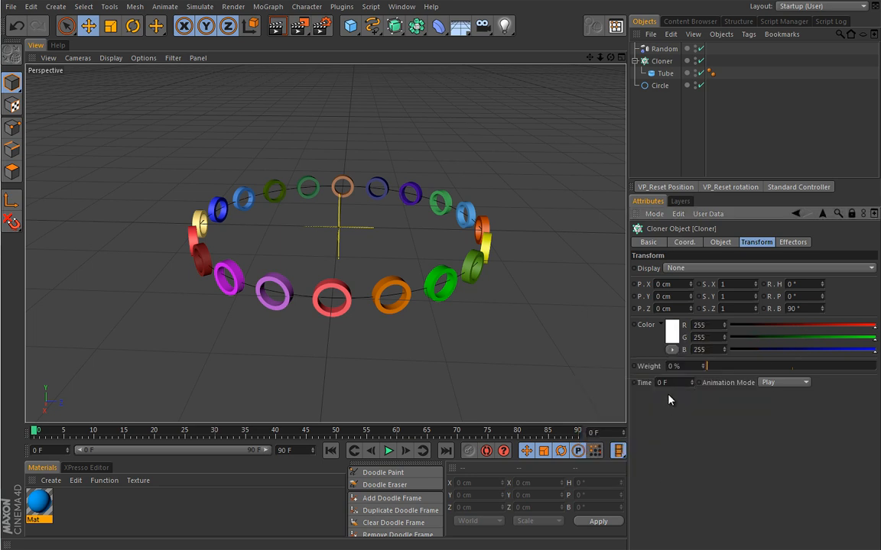
Step: Try black (RGB 0, 0, 0) as the Cloner's color and undo the recent color changes
{"action": "left_click", "coordinate": [671, 333]}
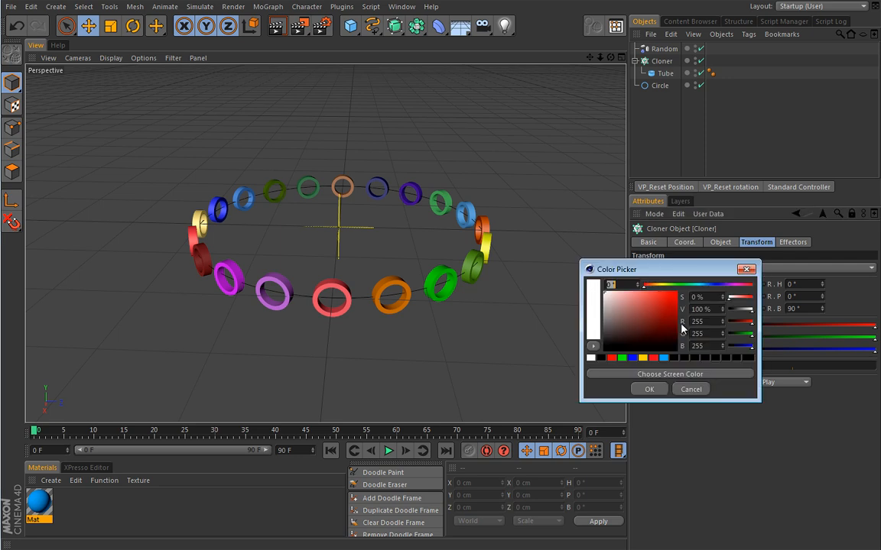
{"action": "left_click", "coordinate": [649, 390]}
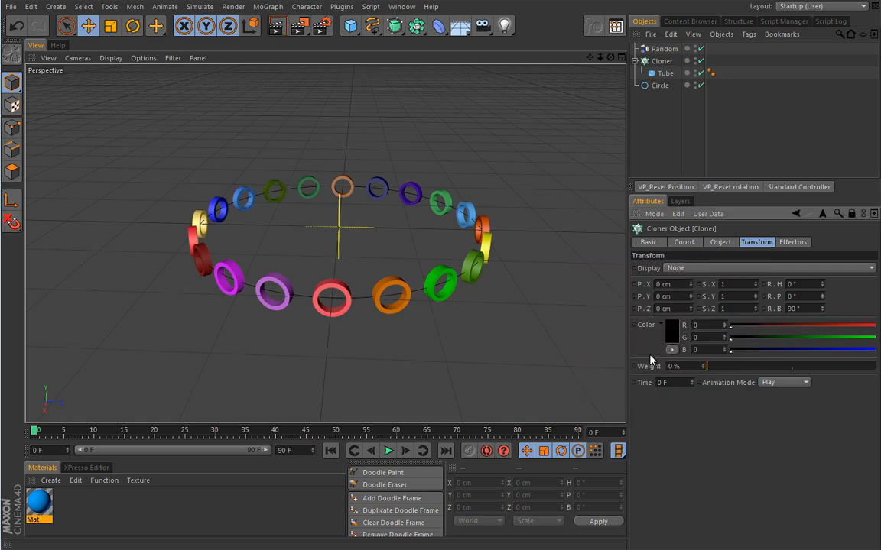
{"action": "key", "text": "ctrl+z"}
{"action": "key", "text": "ctrl+z"}
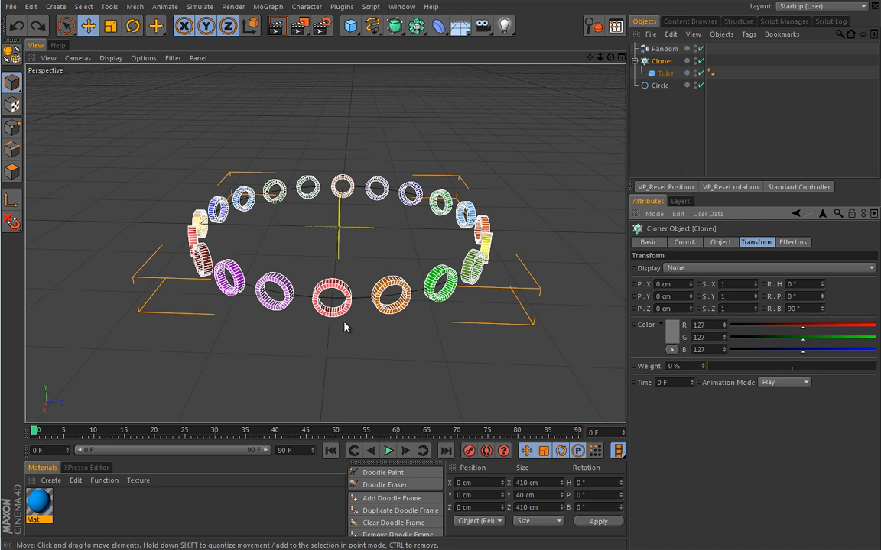
Step: Set the Random effector's color Blending Mode to Add in its Parameter settings
{"action": "left_click", "coordinate": [665, 49]}
{"action": "left_click", "coordinate": [756, 243]}
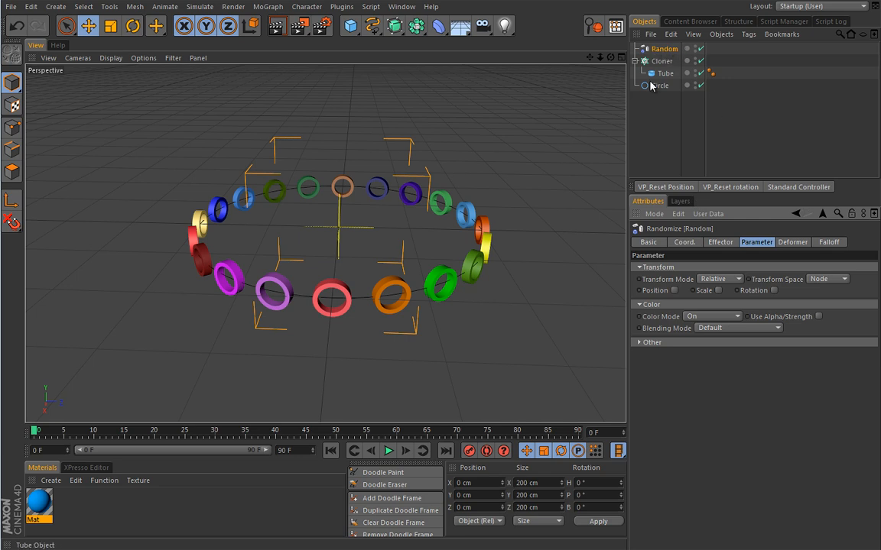
{"action": "left_click", "coordinate": [730, 328]}
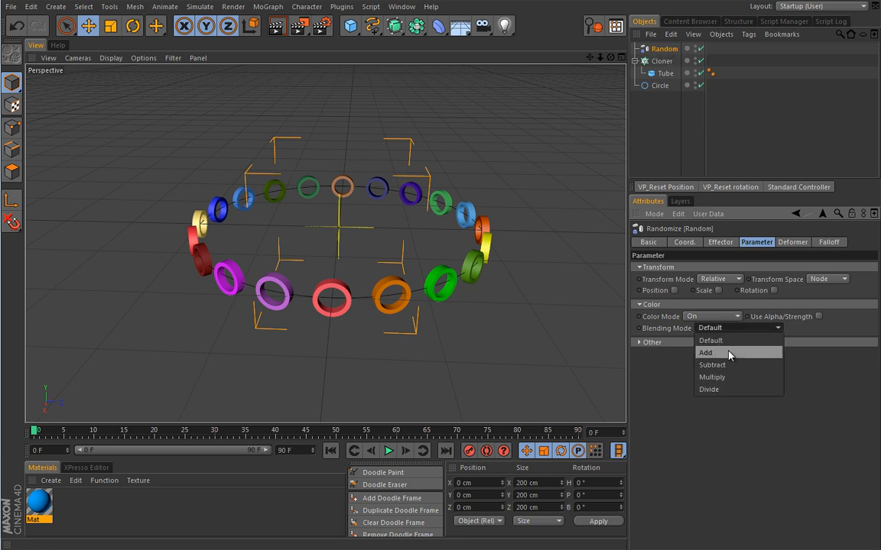
{"action": "left_click", "coordinate": [730, 354]}
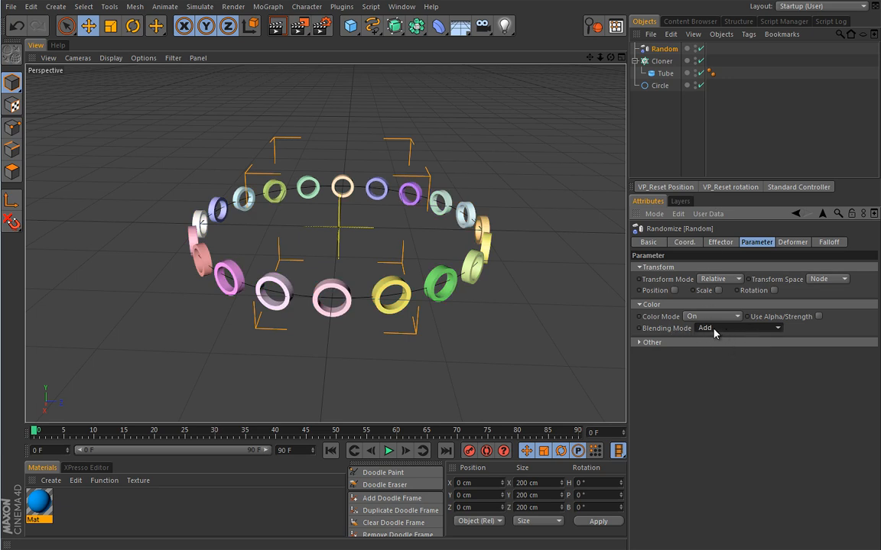
{"action": "left_click", "coordinate": [734, 329]}
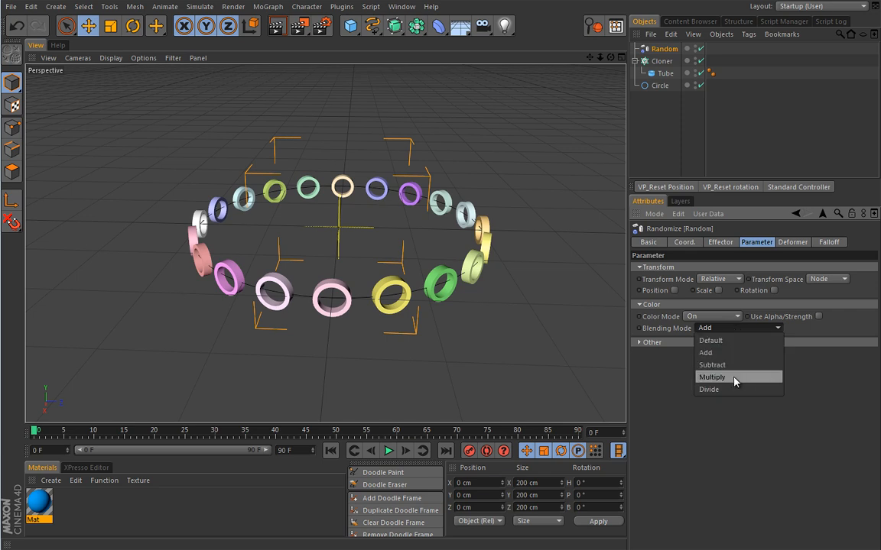
{"action": "left_click", "coordinate": [719, 430]}
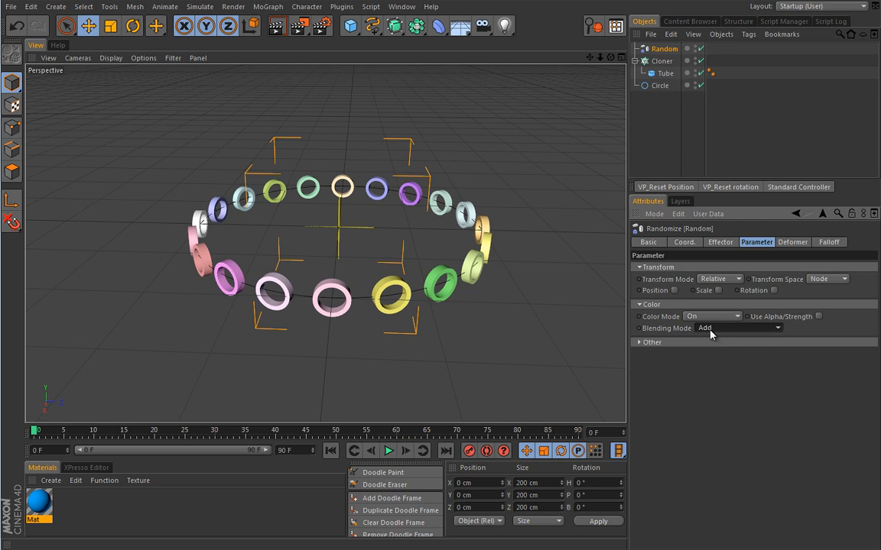
Step: Keep the Cloner's Transform settings locked on display, deselect the objects, and set the Cloner's color to white (RGB 255, 255, 255)
{"action": "left_click", "coordinate": [664, 61]}
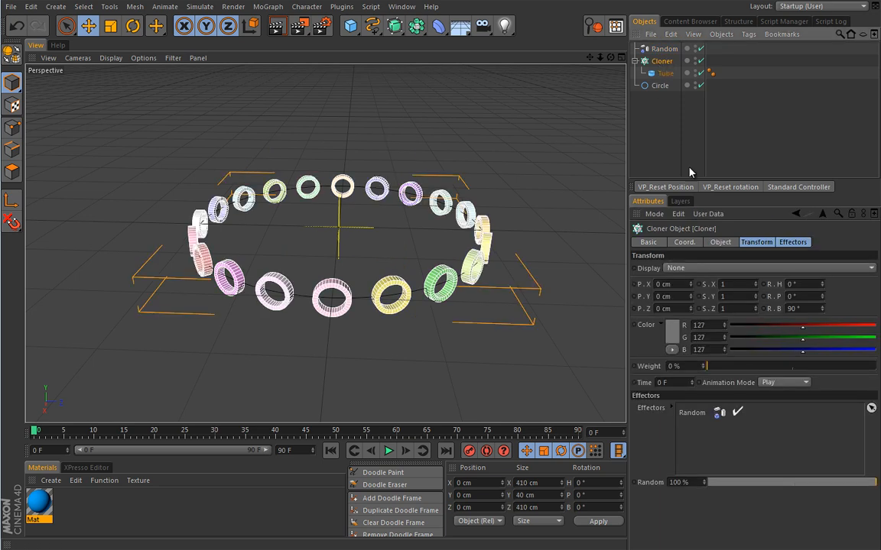
{"action": "left_click", "coordinate": [767, 243]}
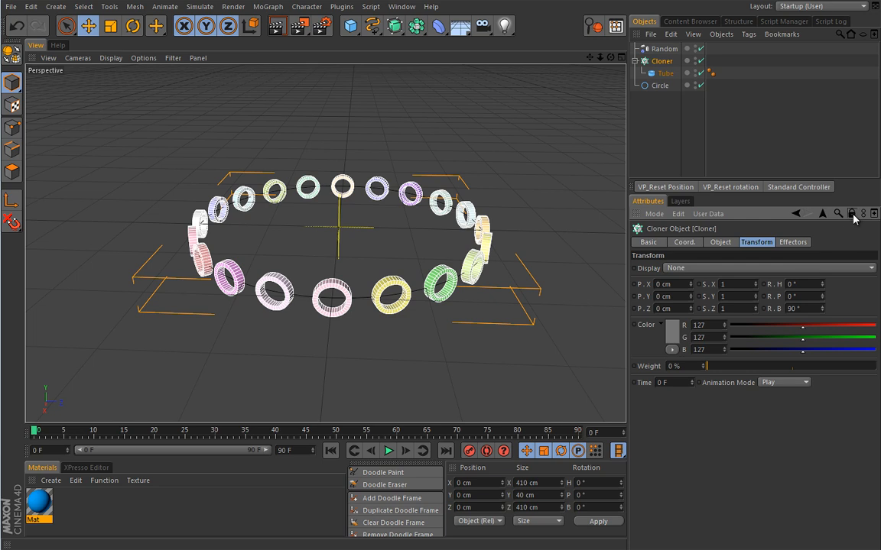
{"action": "left_click", "coordinate": [669, 154]}
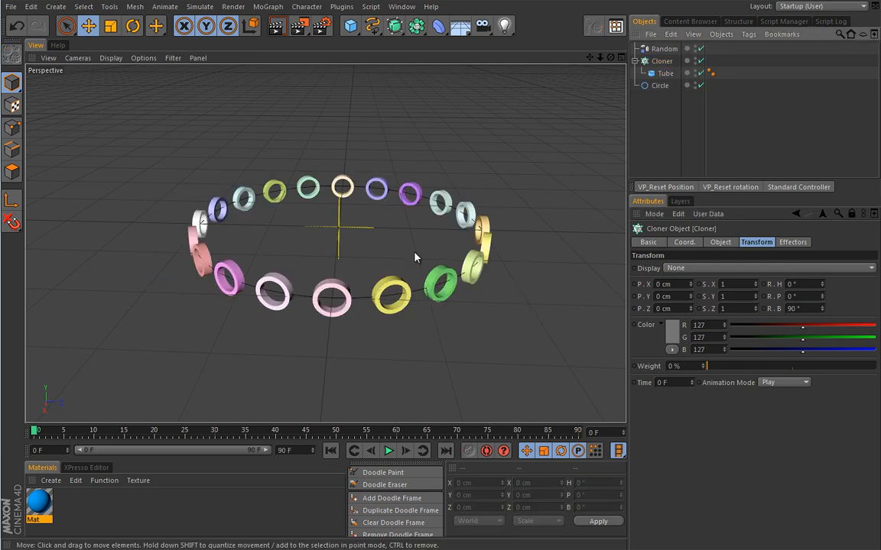
{"action": "left_click", "coordinate": [670, 330]}
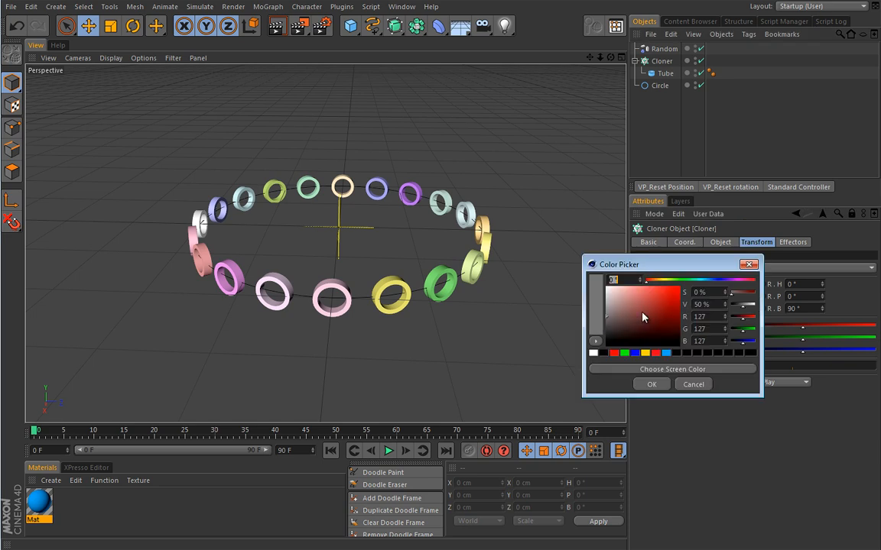
{"action": "left_click_drag", "start_coordinate": [643, 317], "coordinate": [589, 290]}
{"action": "left_click", "coordinate": [651, 384]}
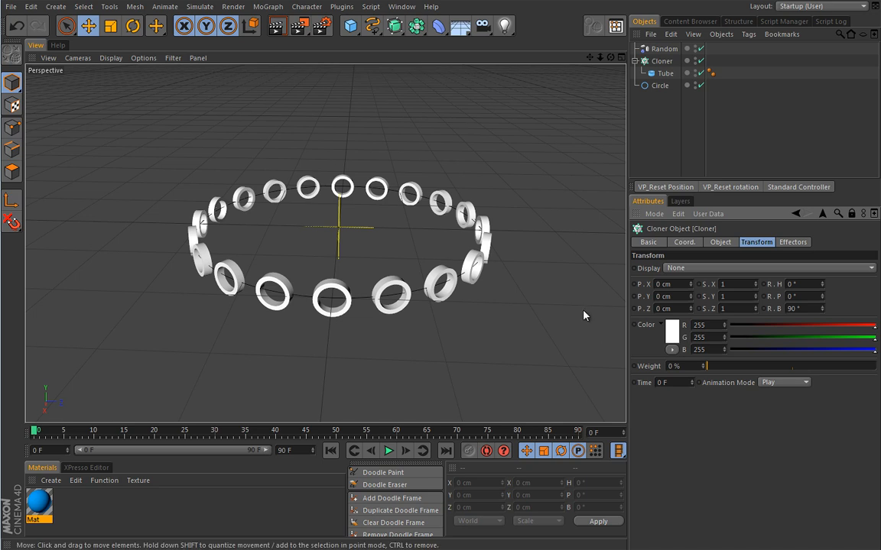
Step: Set the Cloner's color to black (RGB 0, 0, 0)
{"action": "left_click", "coordinate": [672, 332]}
{"action": "left_click_drag", "start_coordinate": [653, 320], "coordinate": [598, 360]}
{"action": "left_click", "coordinate": [651, 389]}
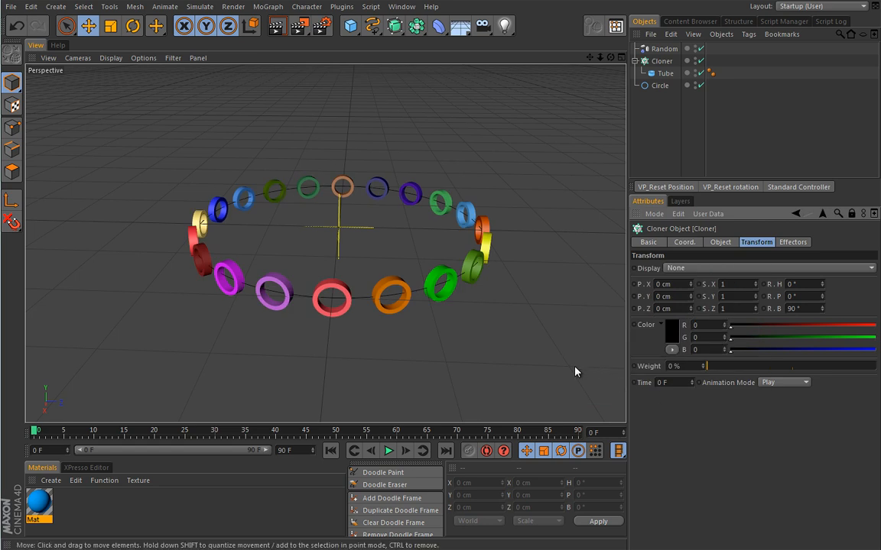
Step: Change the Cloner's color to the blue preset swatch (RGB 0, 172, 246)
{"action": "left_click", "coordinate": [673, 331]}
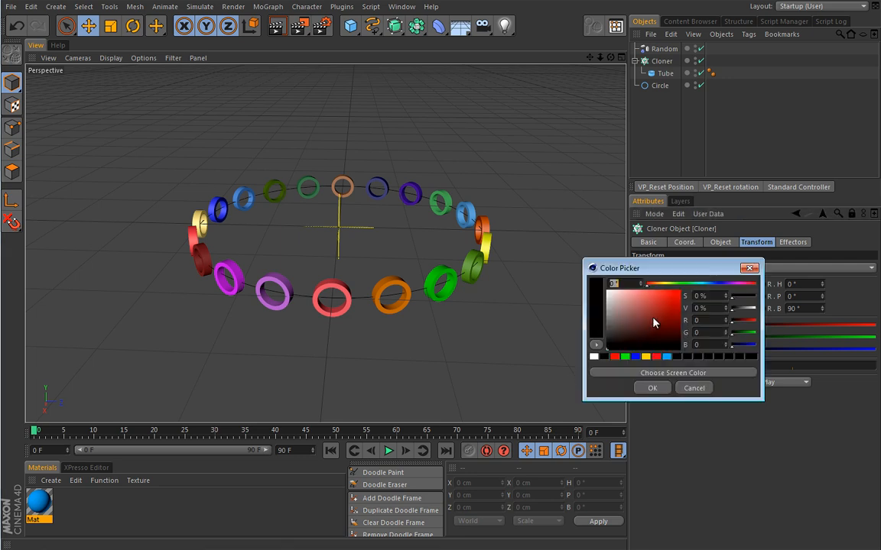
{"action": "left_click_drag", "start_coordinate": [656, 283], "coordinate": [653, 315]}
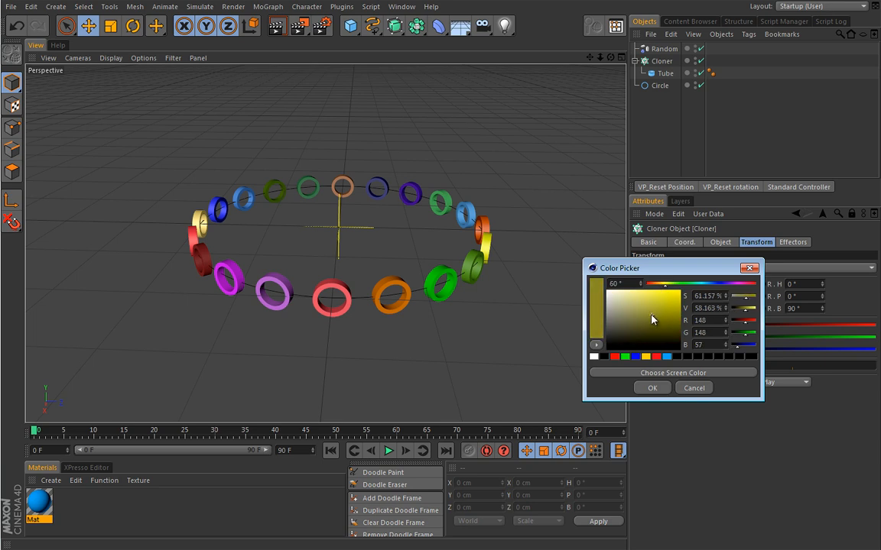
{"action": "left_click", "coordinate": [666, 356]}
{"action": "left_click", "coordinate": [652, 388]}
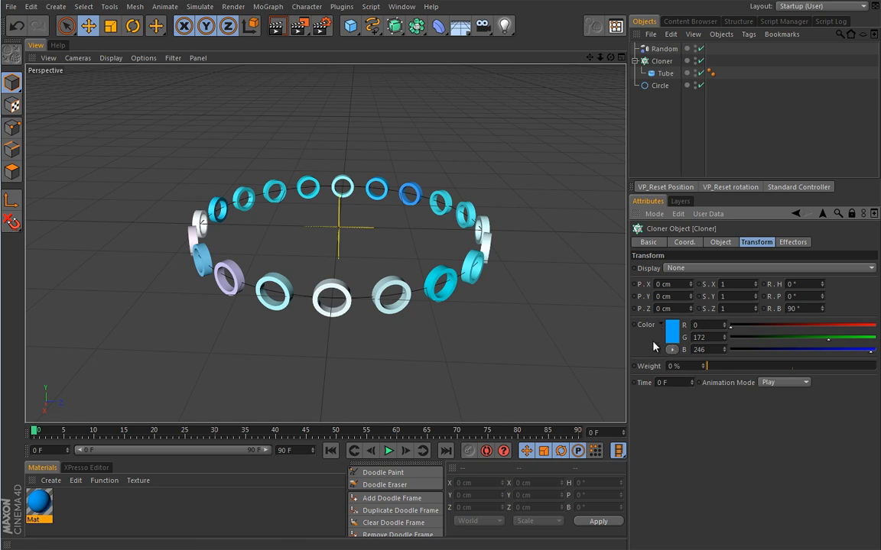
Step: Unlock the attribute display and set the Random effector's color Blending Mode to Subtract
{"action": "left_click", "coordinate": [664, 48]}
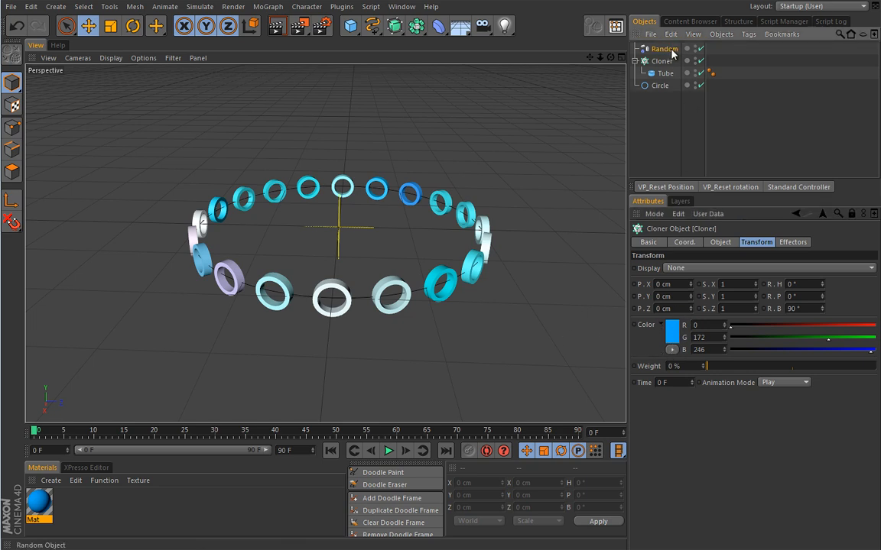
{"action": "left_click", "coordinate": [852, 215]}
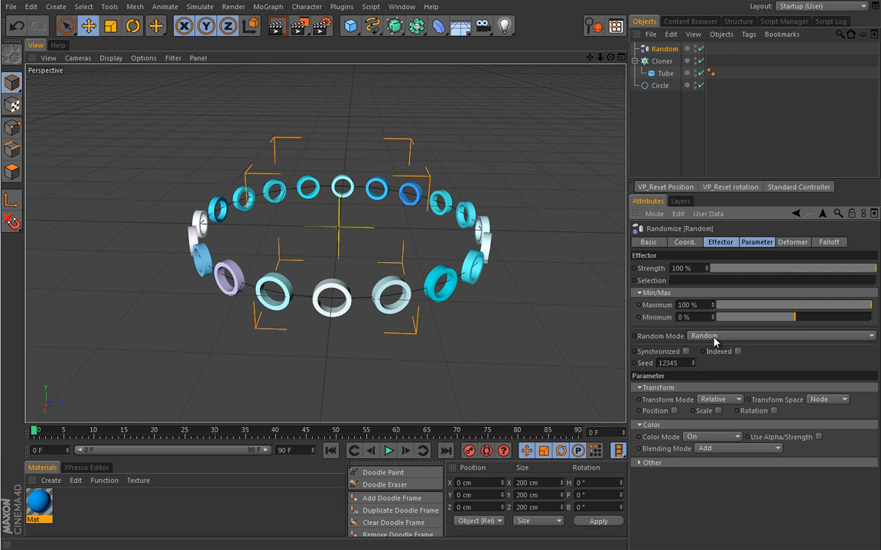
{"action": "left_click", "coordinate": [758, 242]}
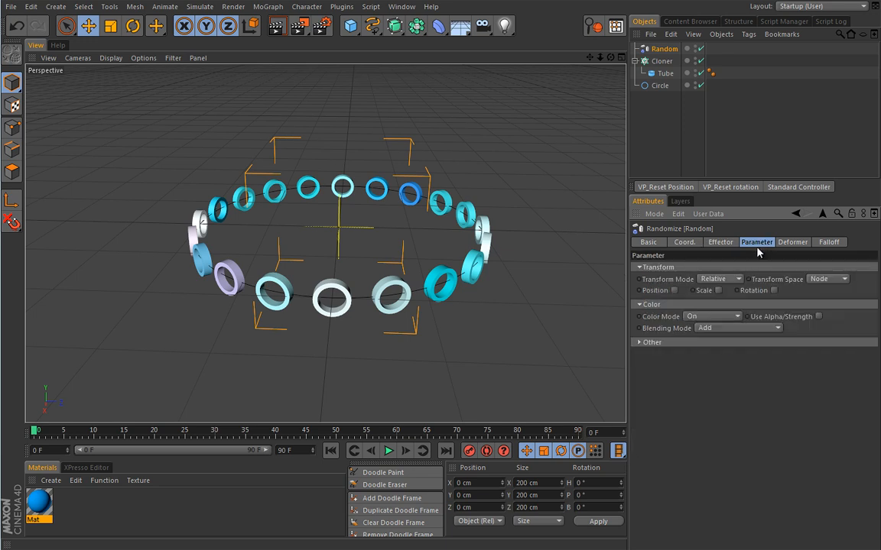
{"action": "left_click", "coordinate": [733, 328]}
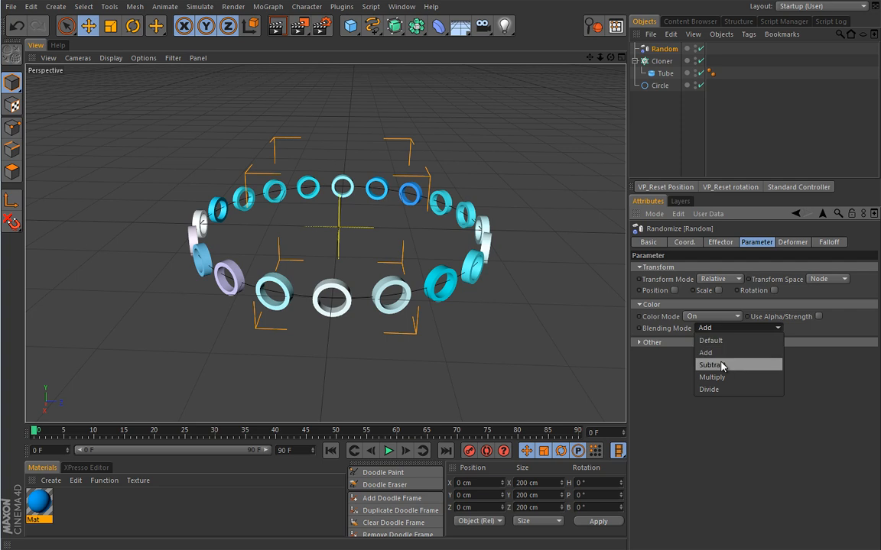
{"action": "left_click", "coordinate": [723, 366]}
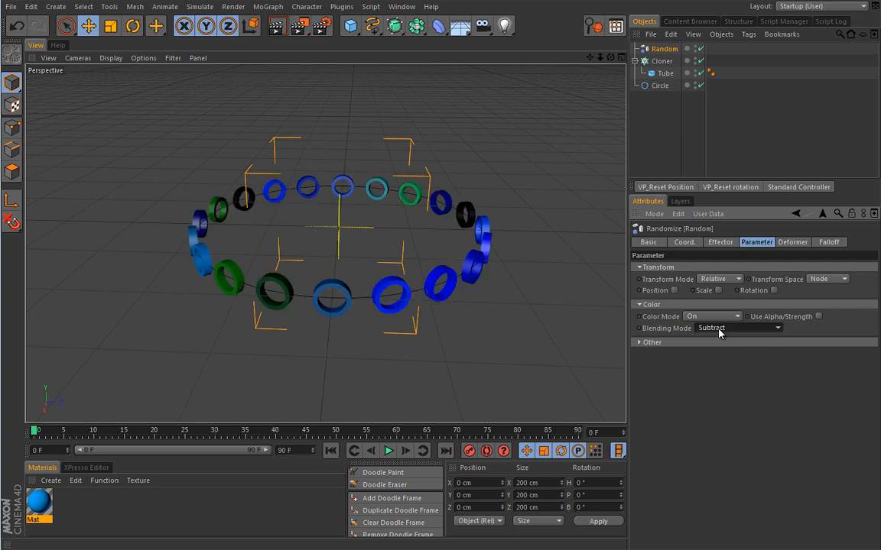
Step: Try the Multiply color Blending Mode on the Random effector and change it to Divide
{"action": "left_click", "coordinate": [720, 328]}
{"action": "left_click", "coordinate": [722, 379]}
{"action": "left_click", "coordinate": [727, 329]}
{"action": "left_click", "coordinate": [719, 389]}
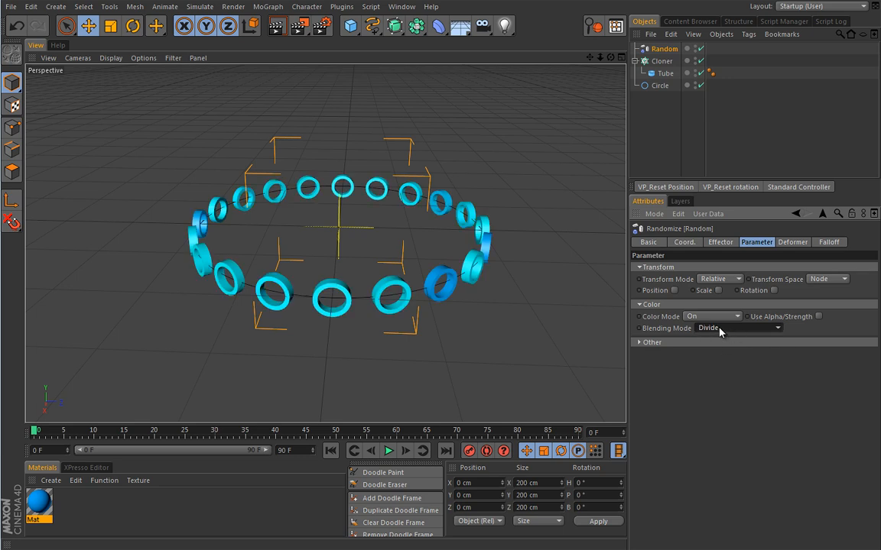
Step: Change the Random effector's color Blending Mode to Add
{"action": "left_click", "coordinate": [718, 328]}
{"action": "left_click", "coordinate": [715, 354]}
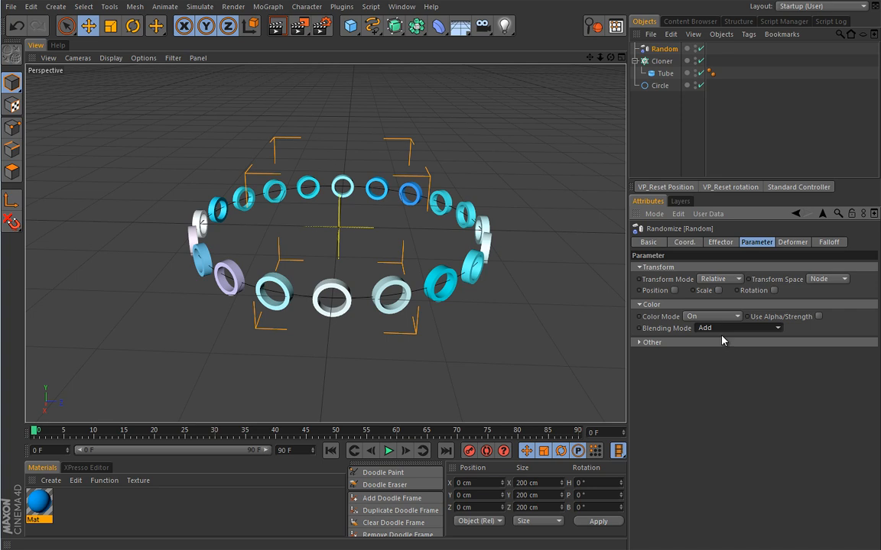
Step: Set the Cloner's color to a neutral grey with 0% saturation and a value of 50%
{"action": "left_click", "coordinate": [661, 61]}
{"action": "left_click", "coordinate": [757, 242]}
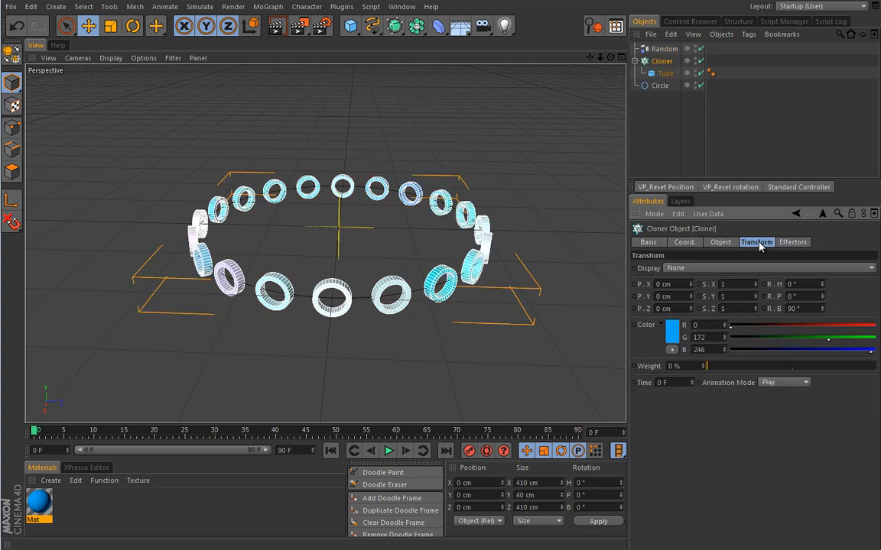
{"action": "left_click", "coordinate": [672, 333]}
{"action": "left_click", "coordinate": [606, 291]}
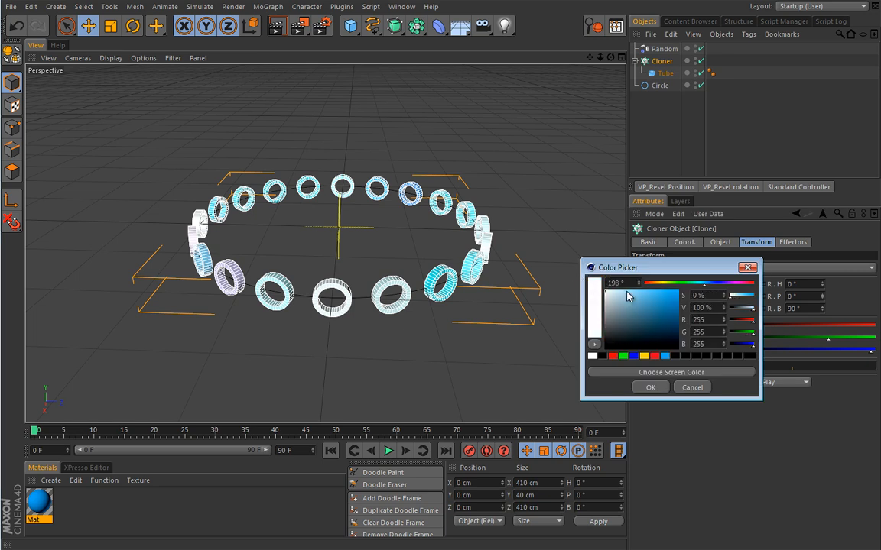
{"action": "left_click", "coordinate": [694, 306]}
{"action": "type", "text": "50"}
{"action": "key", "text": "Tab"}
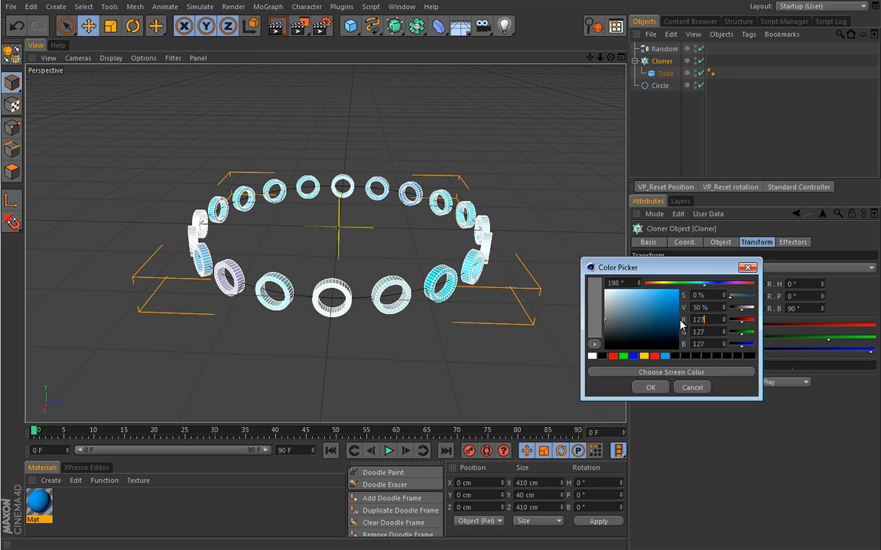
{"action": "left_click", "coordinate": [650, 388]}
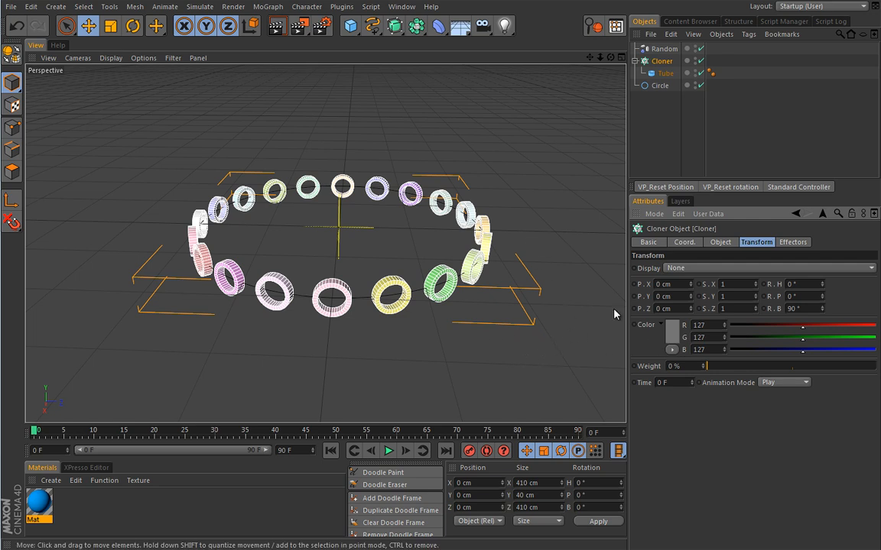
Step: Show the Random effector's Effector and Parameter settings together and change its Random Mode to Noise
{"action": "left_click", "coordinate": [663, 49]}
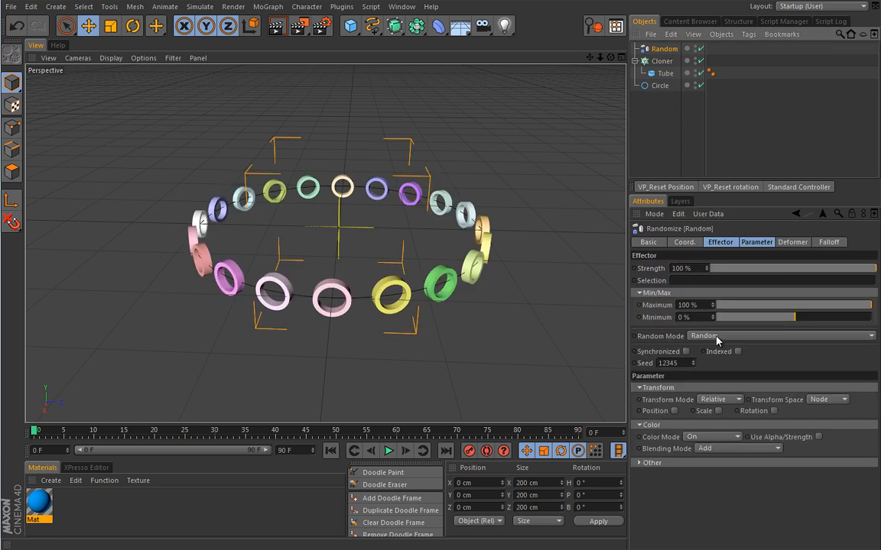
{"action": "left_click", "coordinate": [701, 337]}
{"action": "left_click", "coordinate": [719, 371]}
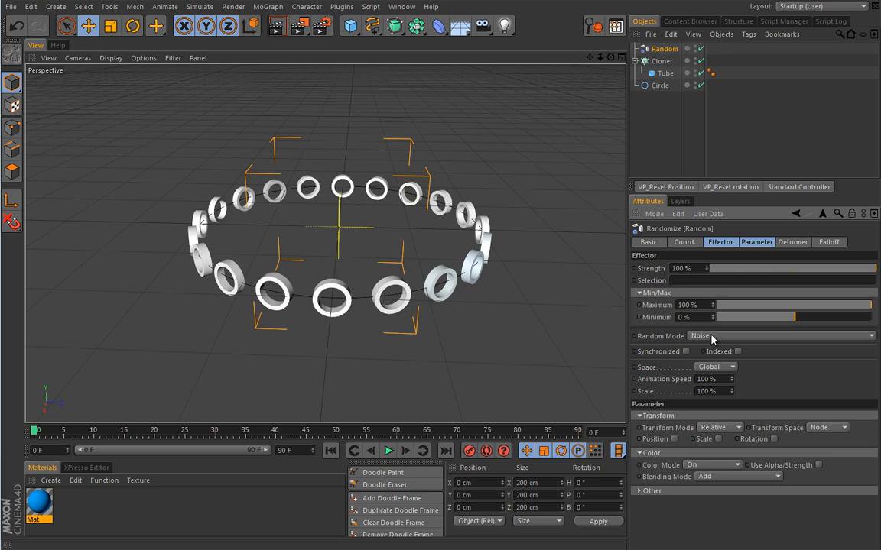
{"action": "left_click", "coordinate": [711, 337]}
{"action": "left_click", "coordinate": [711, 337]}
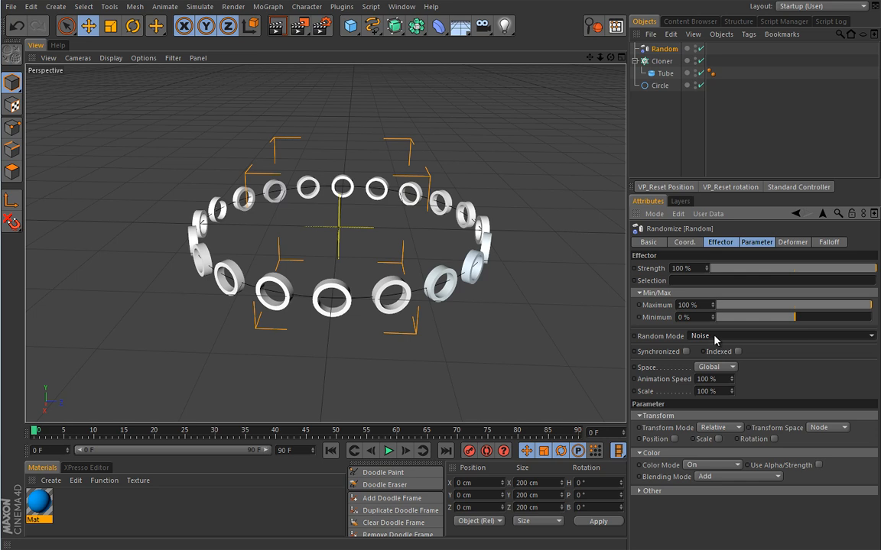
Step: Play the animation and set the Random effector's color Blending Mode to Default during playback
{"action": "left_click", "coordinate": [388, 451]}
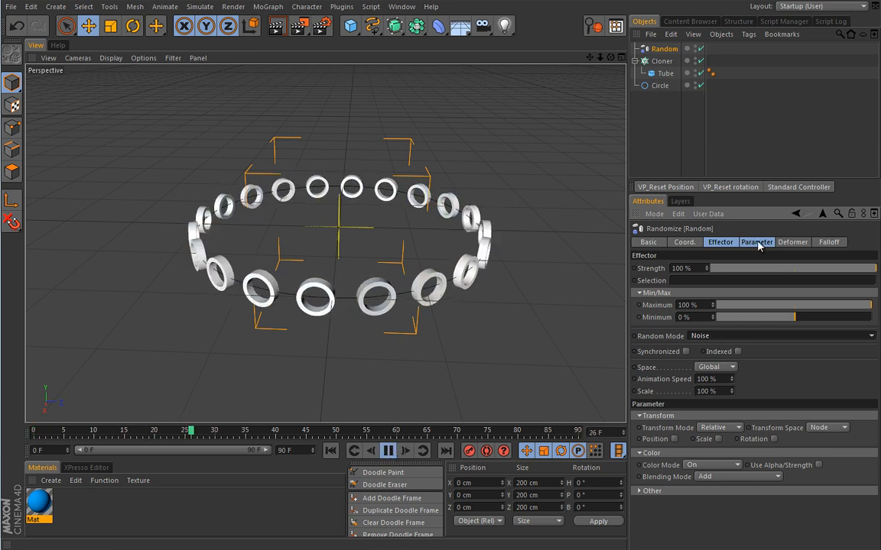
{"action": "left_click", "coordinate": [719, 475]}
{"action": "left_click", "coordinate": [719, 482]}
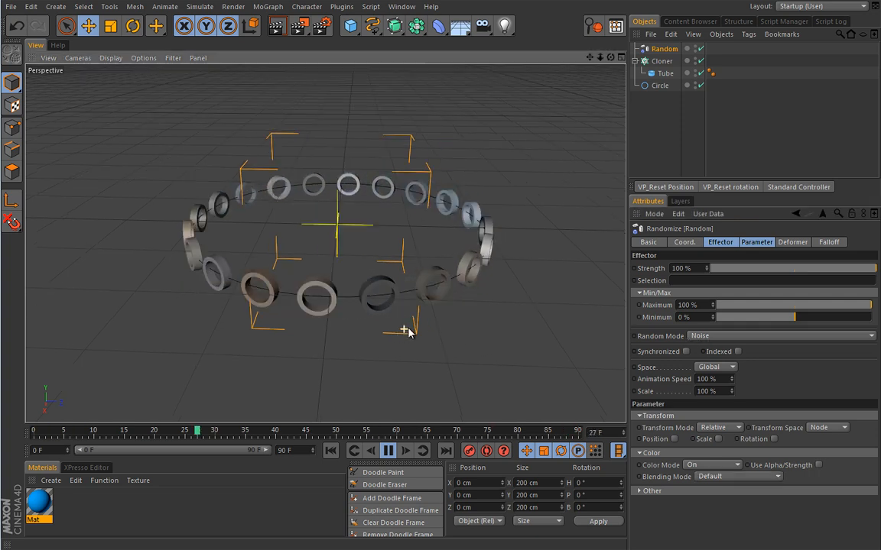
Step: Try the Random effector's Synchronized and Indexed options one at a time during playback, leaving both off
{"action": "left_click", "coordinate": [687, 352]}
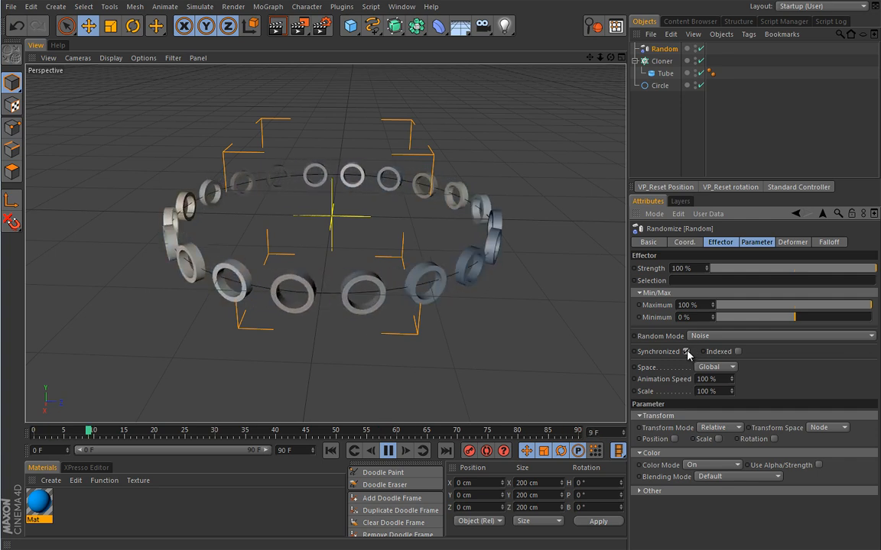
{"action": "left_click", "coordinate": [738, 351]}
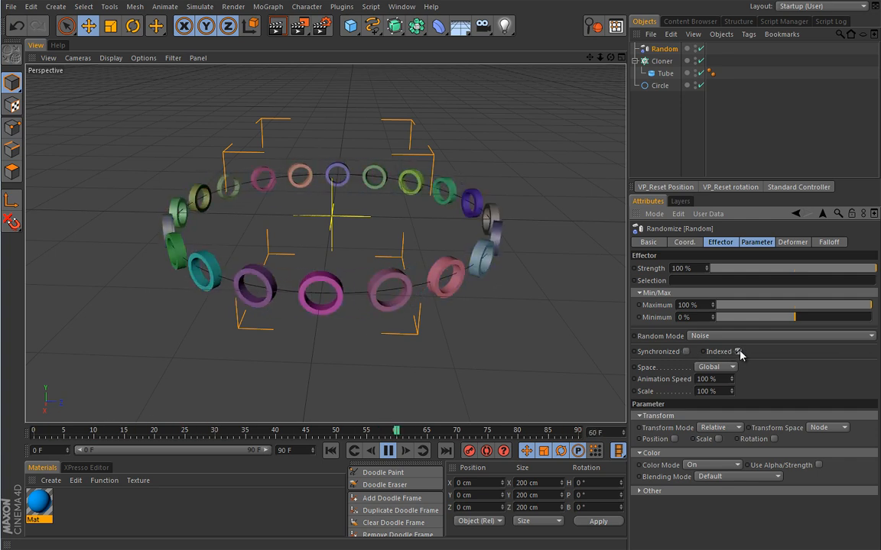
Step: Change the Random effector's Random Mode to Turbulence, stop playback and return to frame 0
{"action": "left_click", "coordinate": [745, 335]}
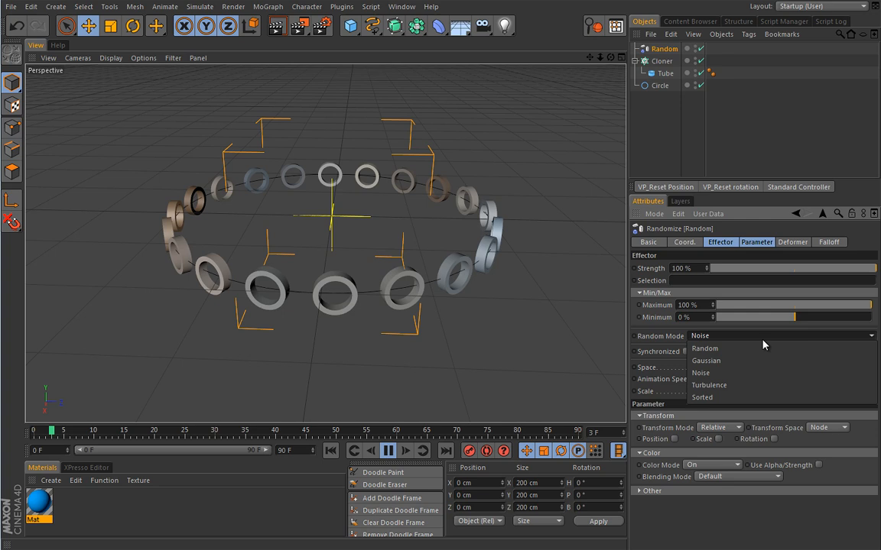
{"action": "left_click", "coordinate": [751, 385]}
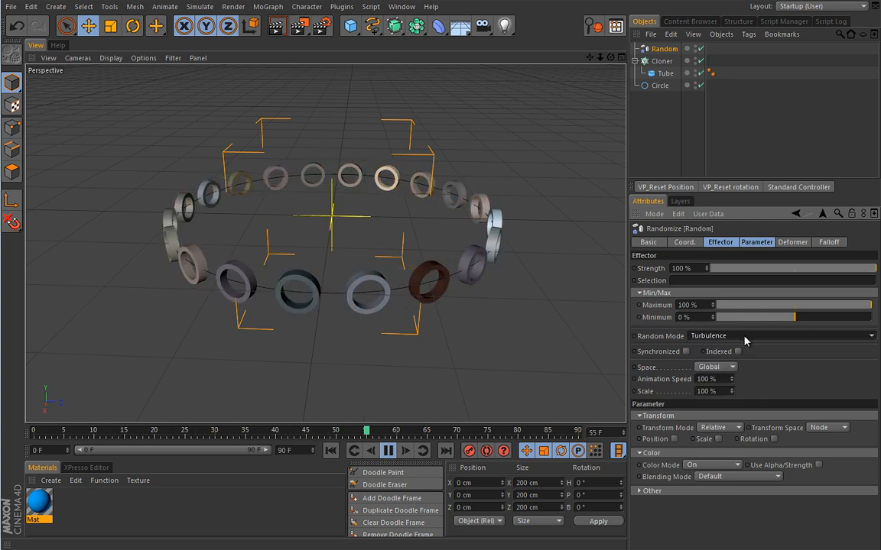
{"action": "left_click", "coordinate": [389, 450]}
{"action": "left_click", "coordinate": [330, 450]}
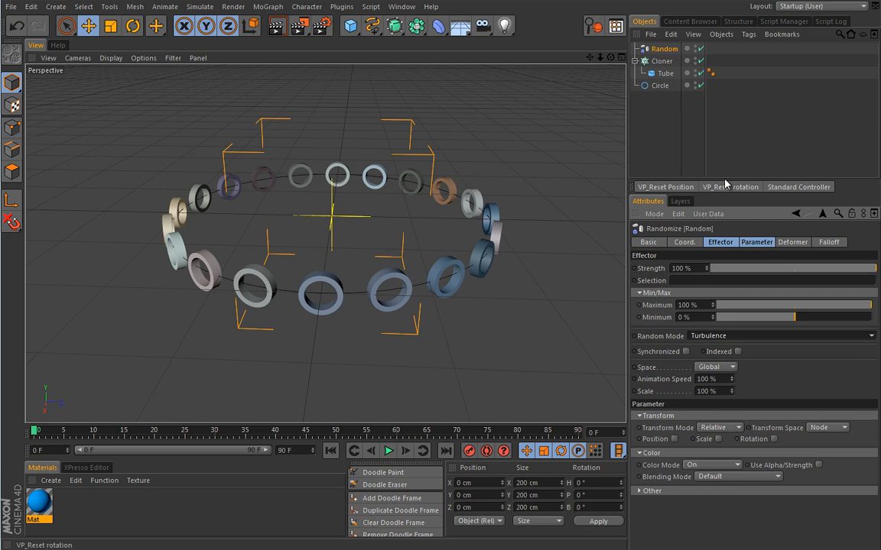
Step: Change the Cloner's color to the red preset swatch (RGB 255, 0, 46)
{"action": "left_click", "coordinate": [662, 61]}
{"action": "left_click", "coordinate": [666, 336]}
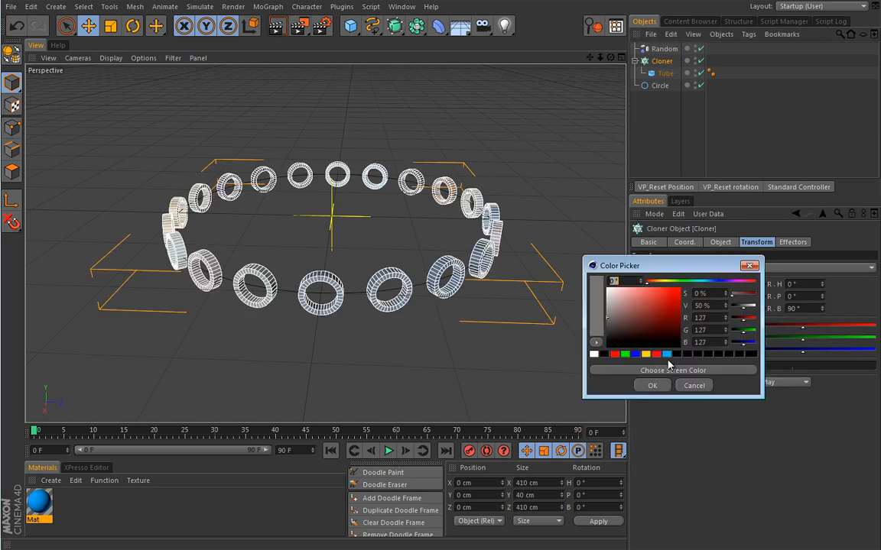
{"action": "left_click", "coordinate": [656, 355]}
{"action": "left_click", "coordinate": [652, 385]}
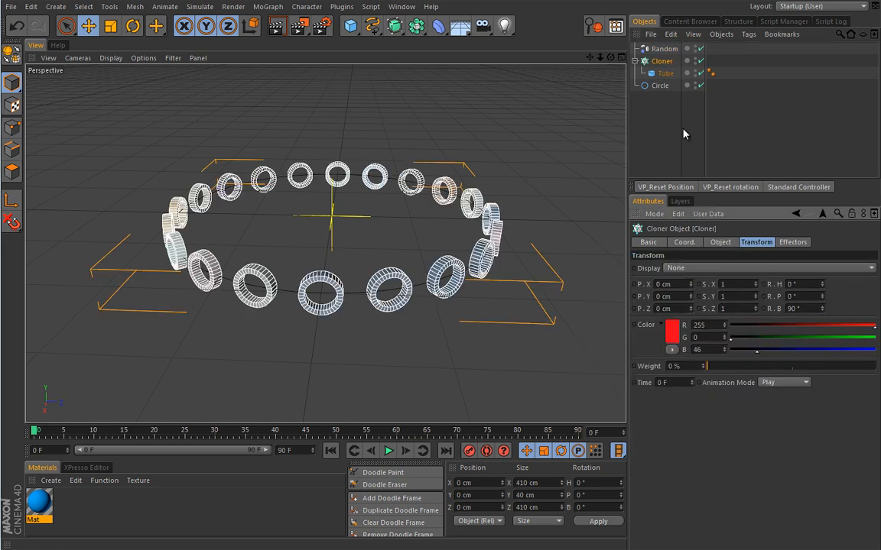
Step: Set the Random effector's color Blending Mode to Add so the Cloner's red base color is included
{"action": "left_click", "coordinate": [663, 48]}
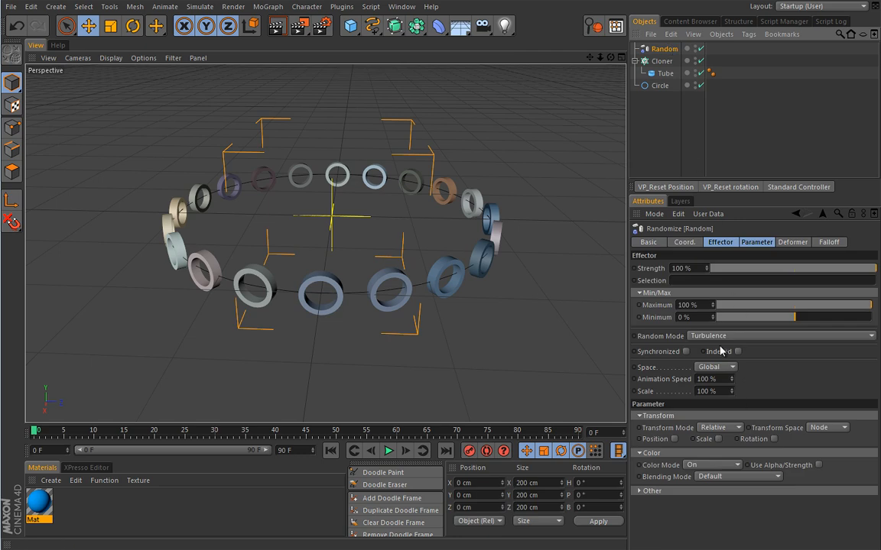
{"action": "left_click", "coordinate": [715, 477]}
{"action": "left_click", "coordinate": [720, 503]}
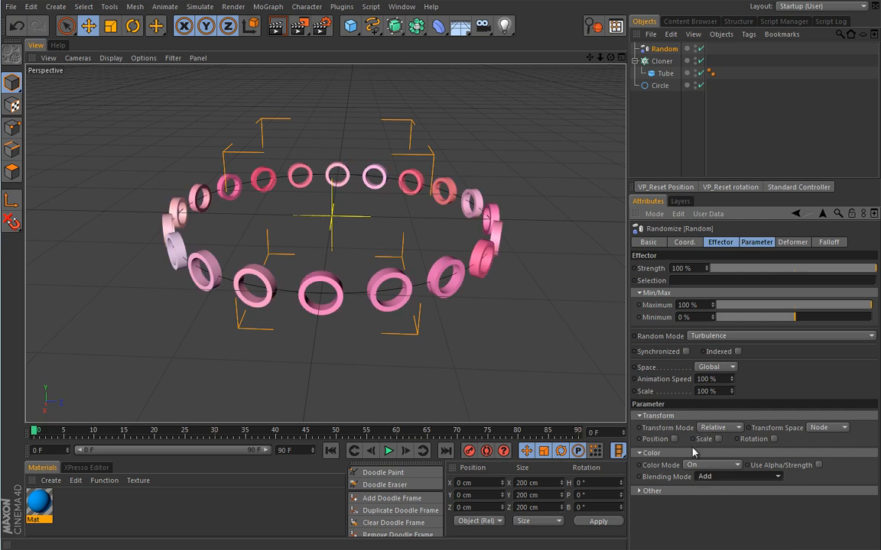
Step: Play the animation to preview the Turbulence colors on the red tubes, stop it and return to frame 0
{"action": "left_click", "coordinate": [388, 451]}
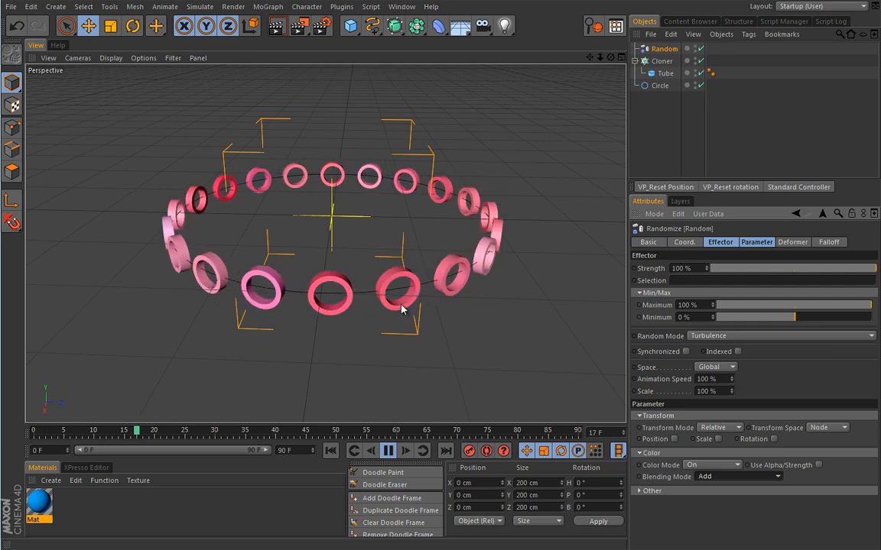
{"action": "left_click", "coordinate": [389, 451]}
{"action": "left_click", "coordinate": [331, 451]}
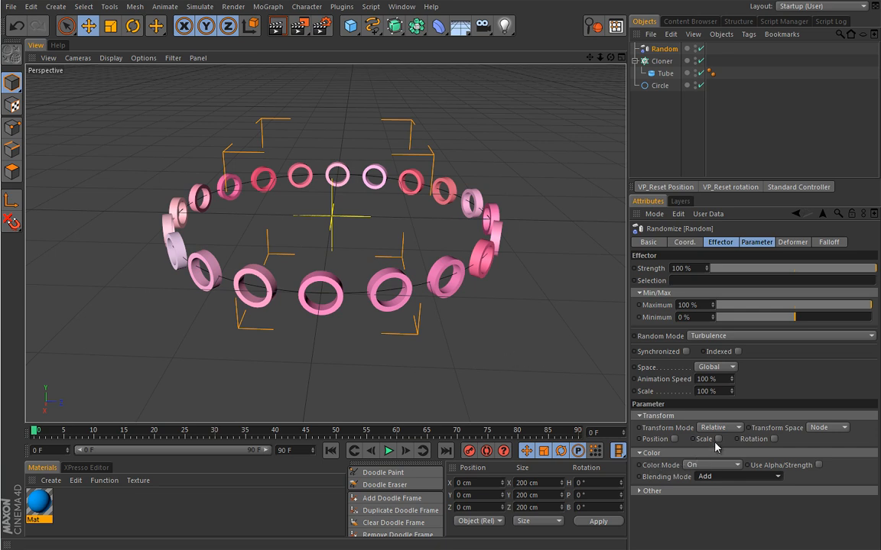
Step: Change the Random effector's Random Mode to Noise
{"action": "left_click", "coordinate": [727, 244], "text": "shift"}
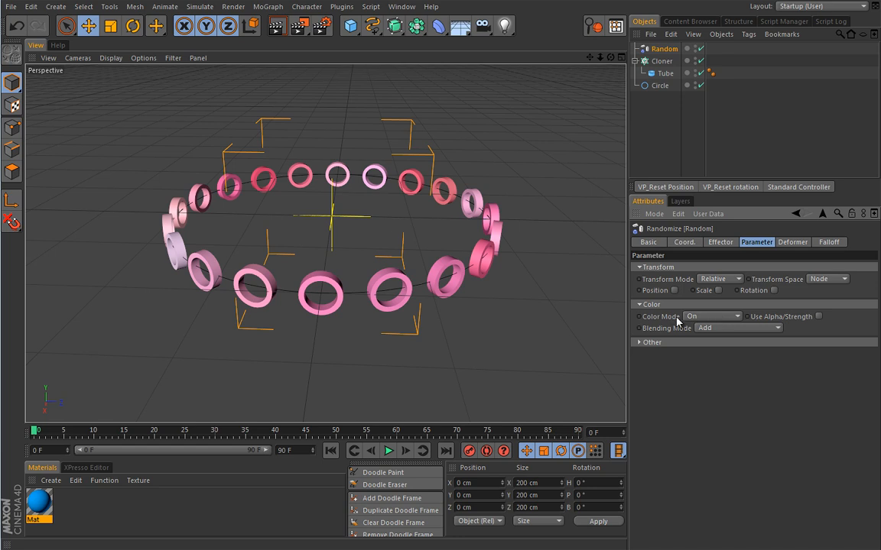
{"action": "left_click", "coordinate": [723, 244]}
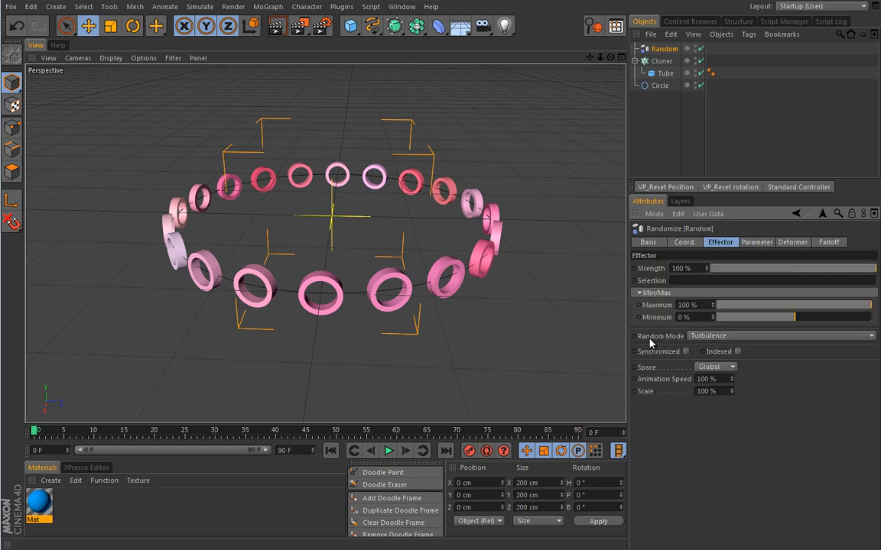
{"action": "left_click", "coordinate": [699, 336]}
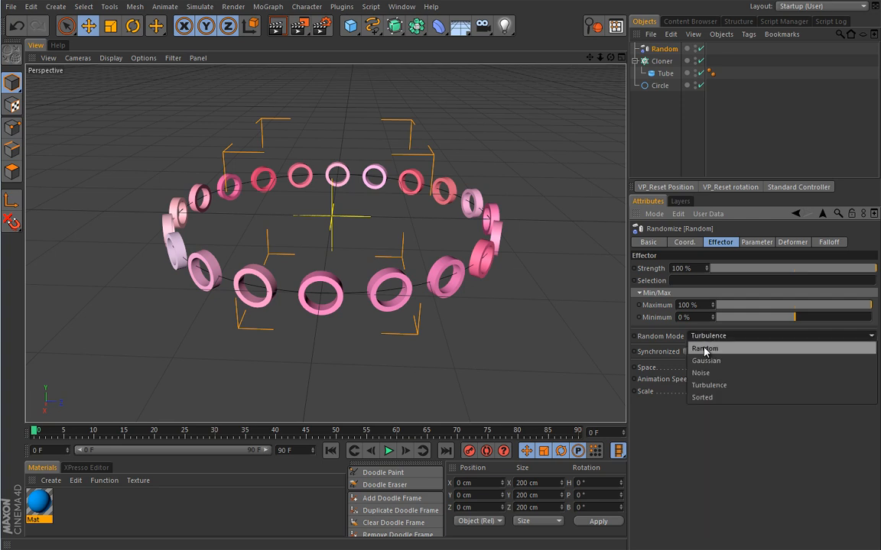
{"action": "left_click", "coordinate": [701, 373]}
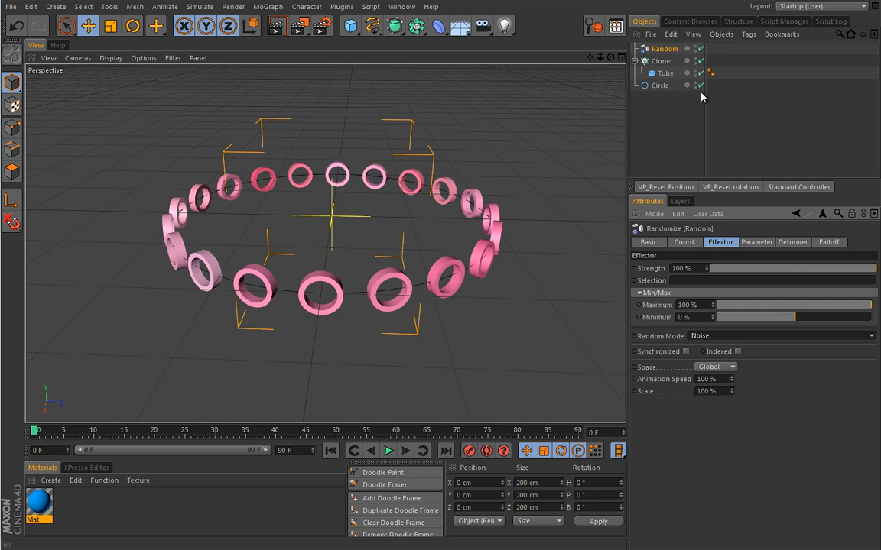
Step: Set the Random effector's color Blending Mode to Default and review its Random Mode setting
{"action": "left_click", "coordinate": [756, 242]}
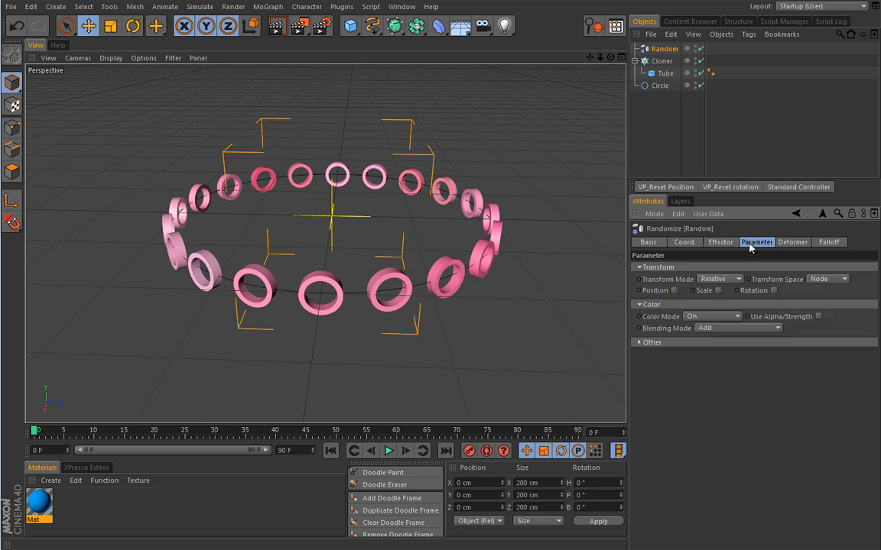
{"action": "left_click", "coordinate": [723, 328]}
{"action": "left_click", "coordinate": [715, 339]}
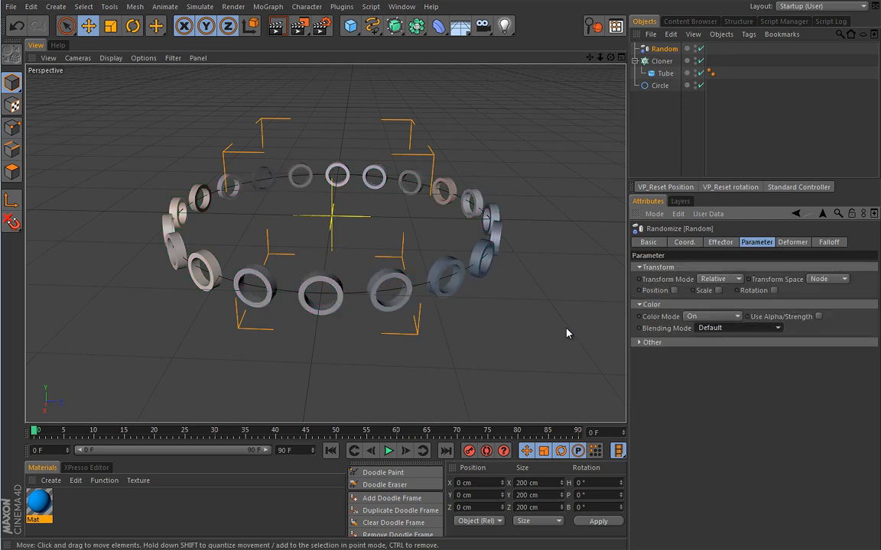
{"action": "left_click", "coordinate": [723, 243]}
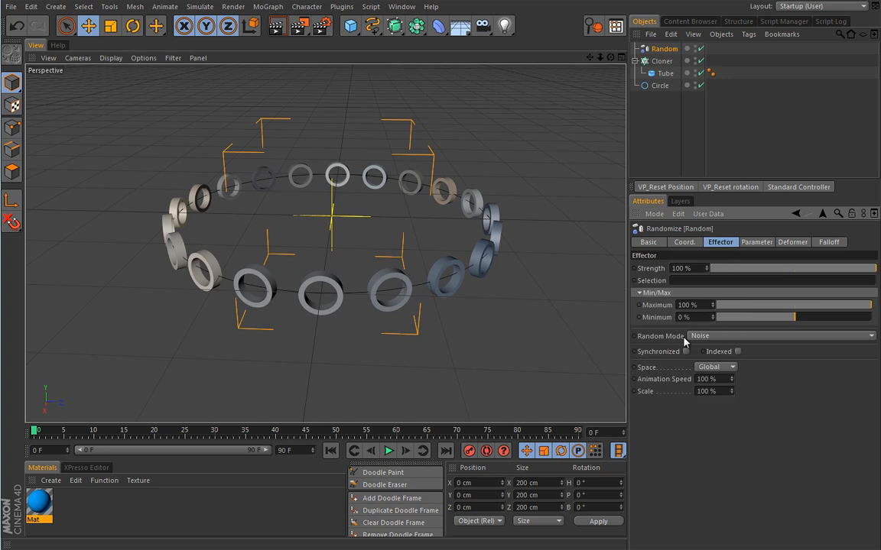
{"action": "left_click", "coordinate": [755, 242]}
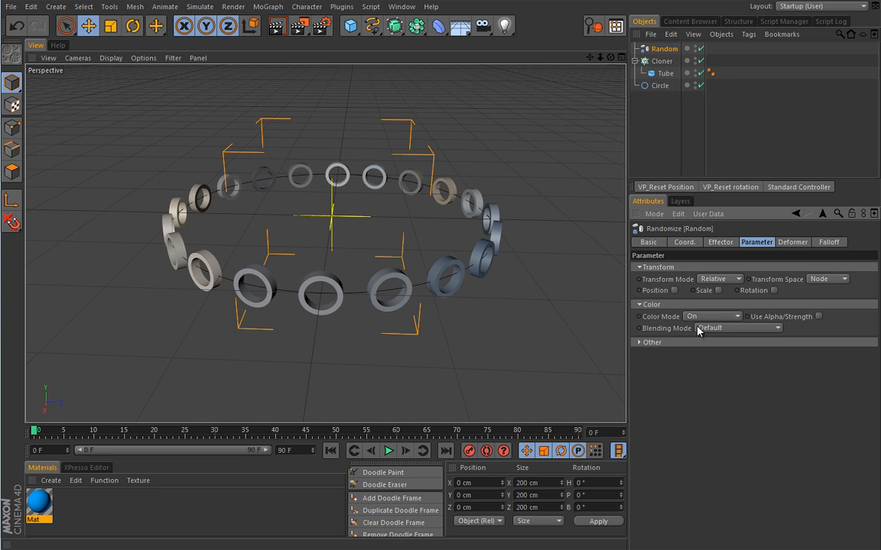
Step: Change the Cloner's color to the blue preset swatch (RGB 0, 172, 246) and deselect the Cloner
{"action": "left_click", "coordinate": [661, 60]}
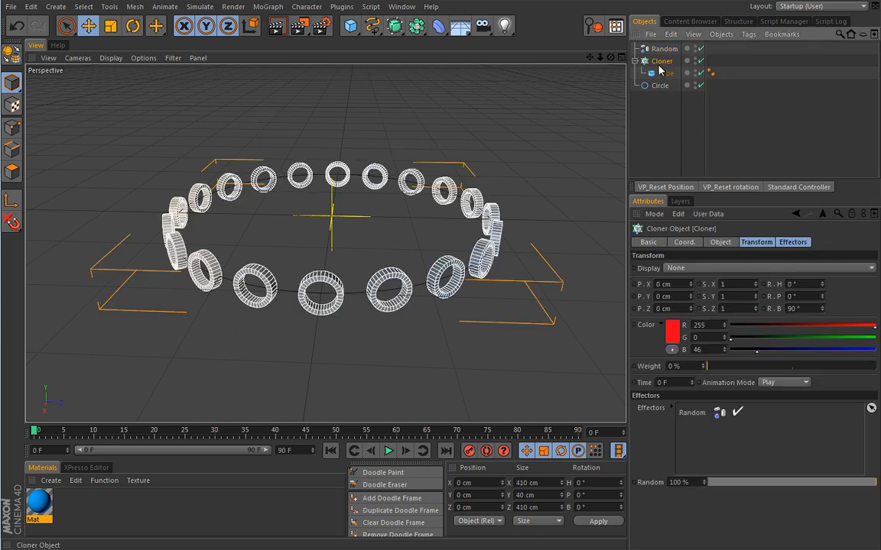
{"action": "left_click", "coordinate": [673, 334]}
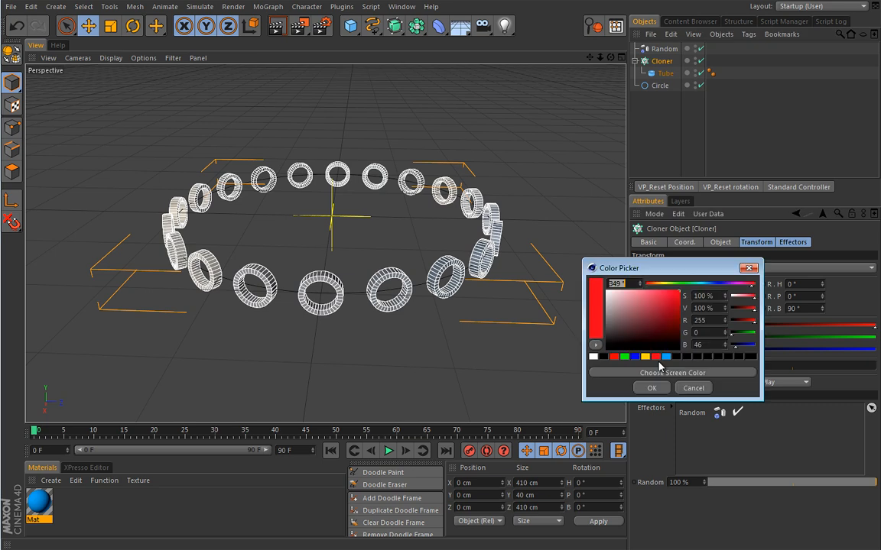
{"action": "left_click", "coordinate": [666, 356]}
{"action": "left_click", "coordinate": [652, 388]}
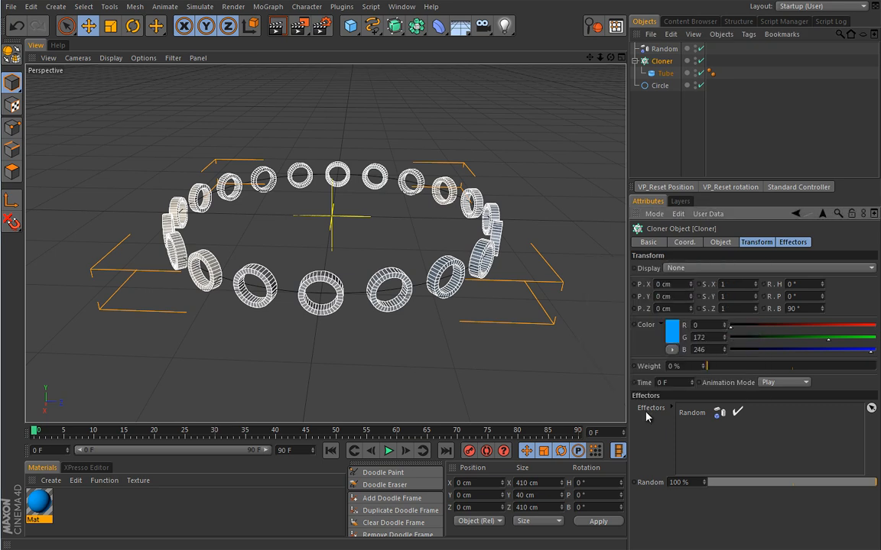
{"action": "left_click", "coordinate": [659, 138]}
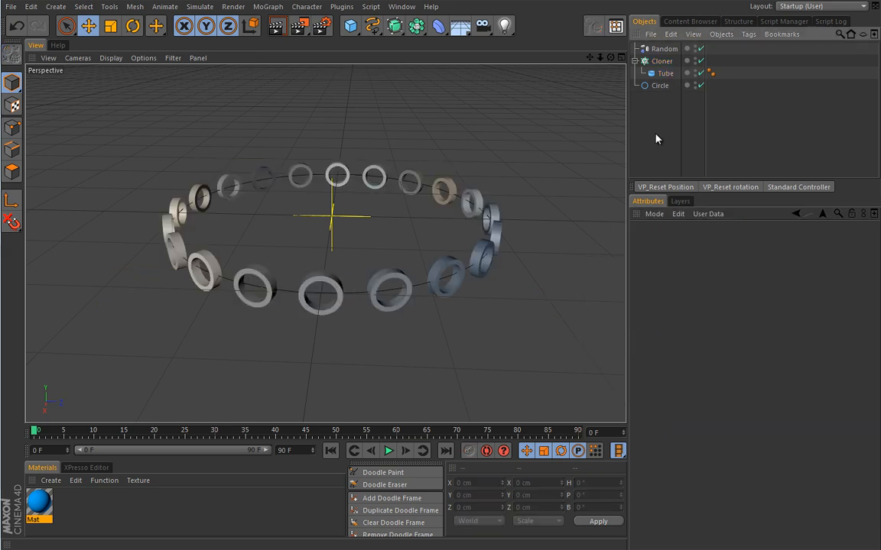
Step: Set the Random effector's color Blending Mode to Add, compare it with another blending mode, and return it to Add
{"action": "left_click", "coordinate": [664, 48]}
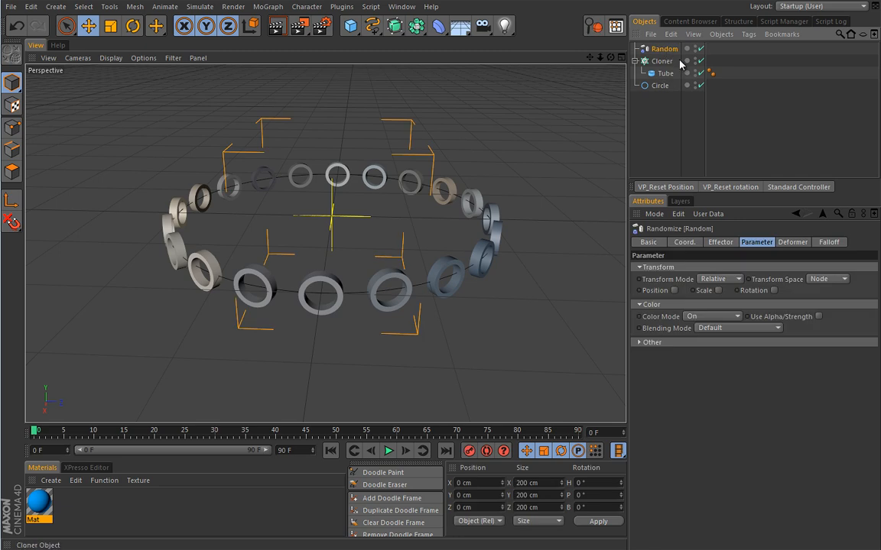
{"action": "left_click", "coordinate": [719, 328]}
{"action": "left_click", "coordinate": [715, 354]}
{"action": "left_click", "coordinate": [751, 330]}
{"action": "left_click", "coordinate": [740, 365]}
{"action": "left_click", "coordinate": [743, 330]}
{"action": "left_click", "coordinate": [731, 352]}
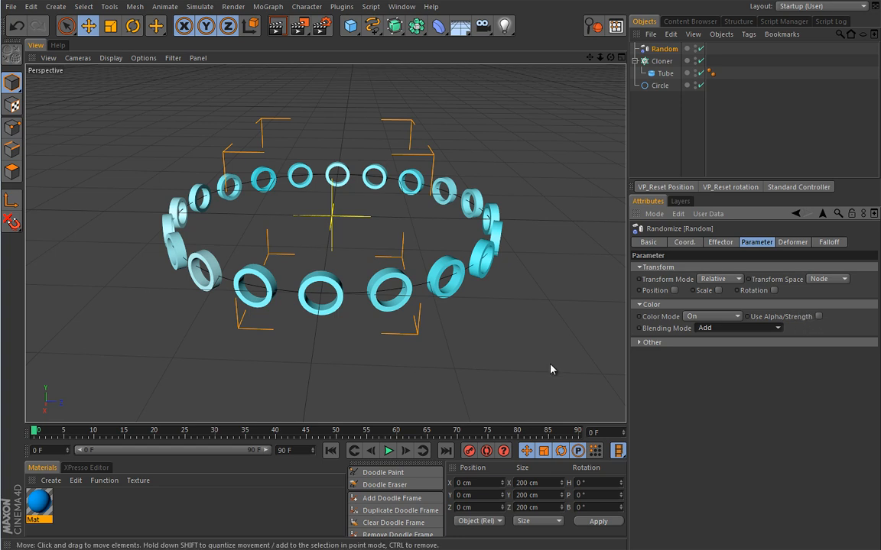
Step: Set the Cloner's color to mid grey (RGB 127, 127, 127) and deselect the Cloner
{"action": "left_click", "coordinate": [662, 61]}
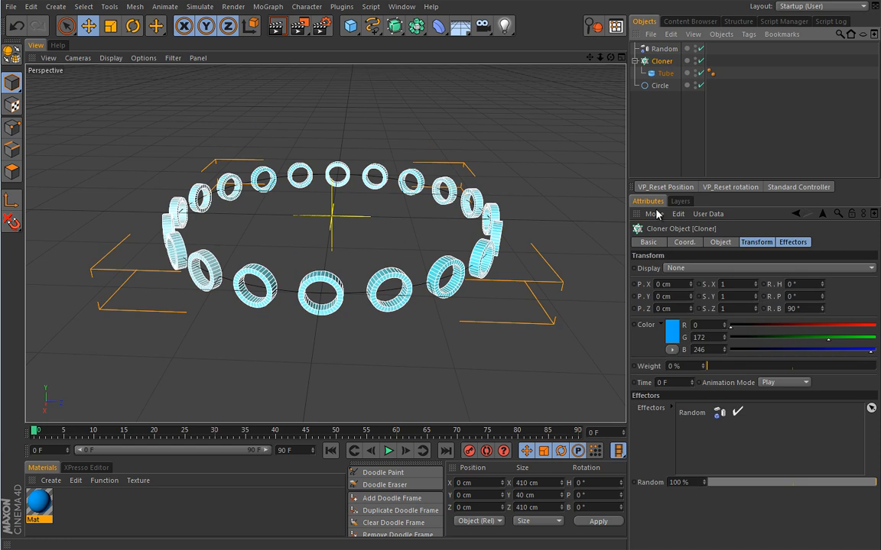
{"action": "left_click", "coordinate": [674, 336]}
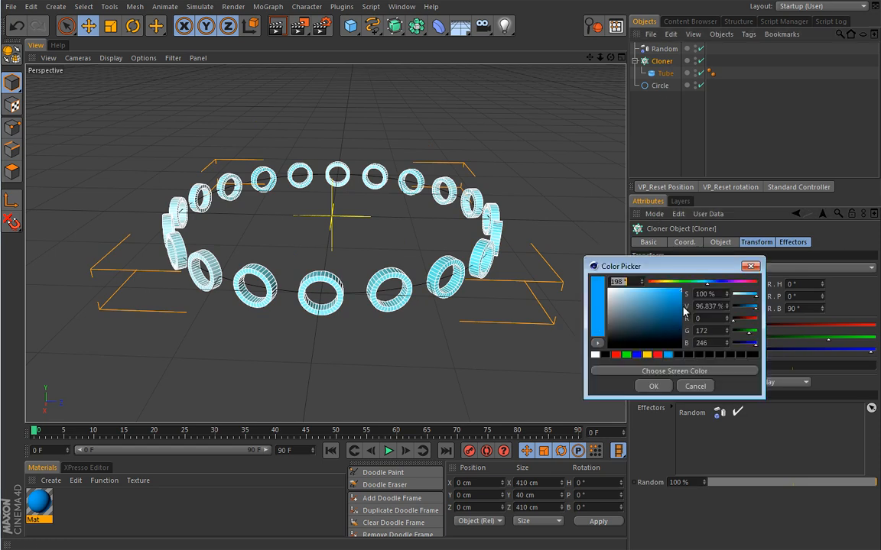
{"action": "left_click", "coordinate": [693, 306]}
{"action": "type", "text": "50"}
{"action": "left_click", "coordinate": [662, 387]}
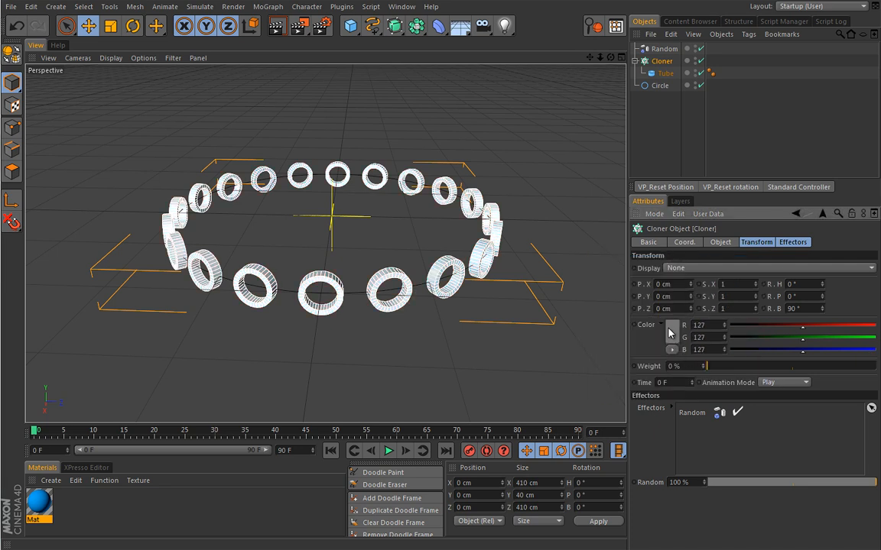
{"action": "left_click", "coordinate": [657, 126]}
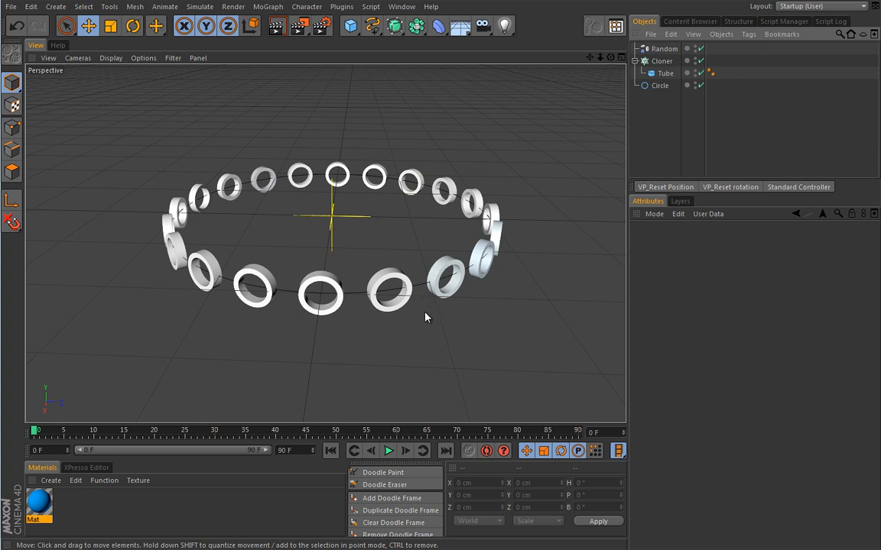
Step: Apply the Mat material to the Cloner, play the animation to check the clone colors, and return to frame 0
{"action": "left_click", "coordinate": [665, 49]}
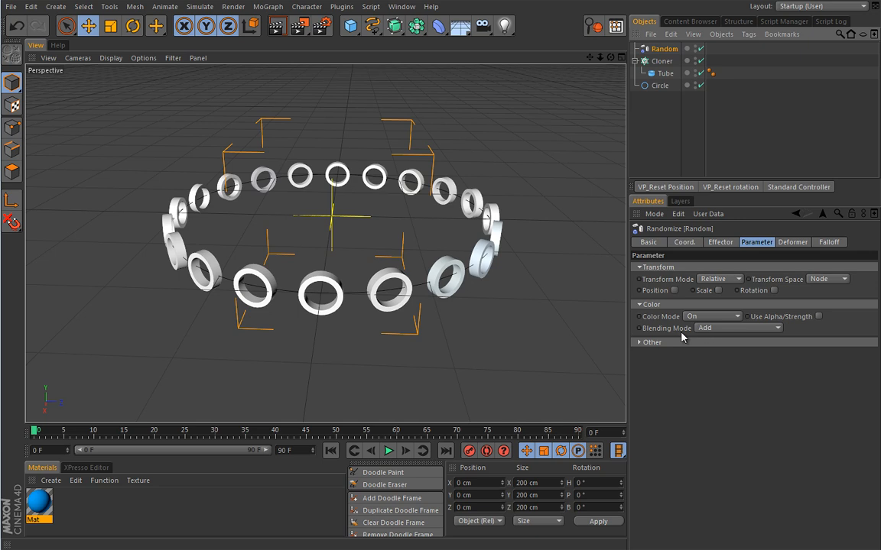
{"action": "left_click_drag", "start_coordinate": [105, 493], "coordinate": [662, 60]}
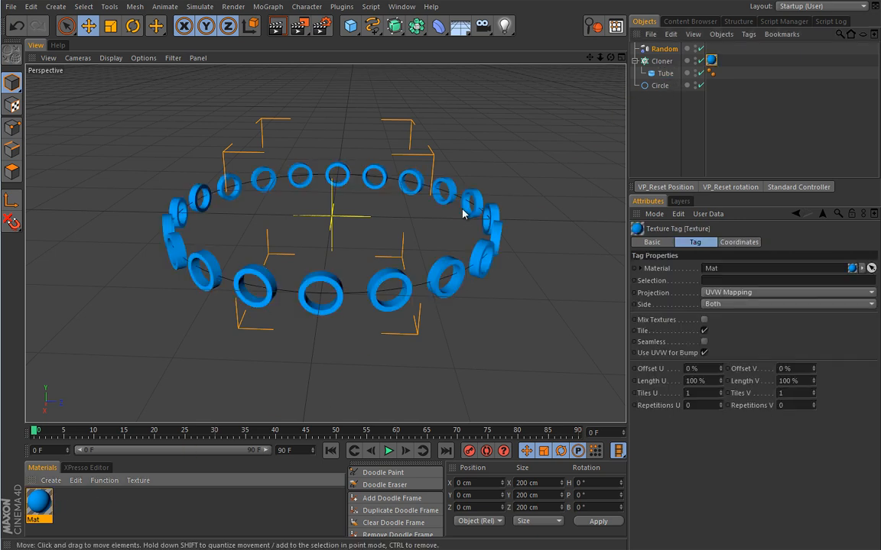
{"action": "left_click", "coordinate": [663, 48]}
{"action": "left_click", "coordinate": [389, 451]}
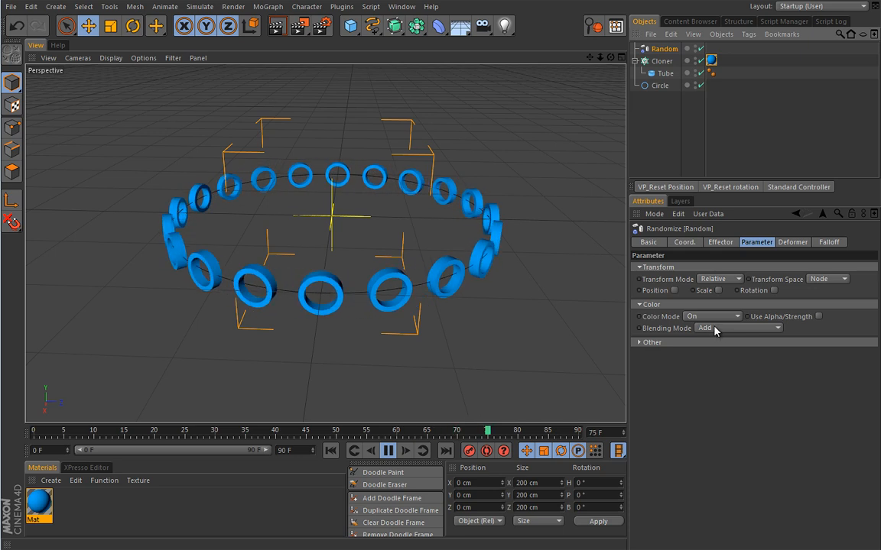
{"action": "left_click", "coordinate": [662, 60]}
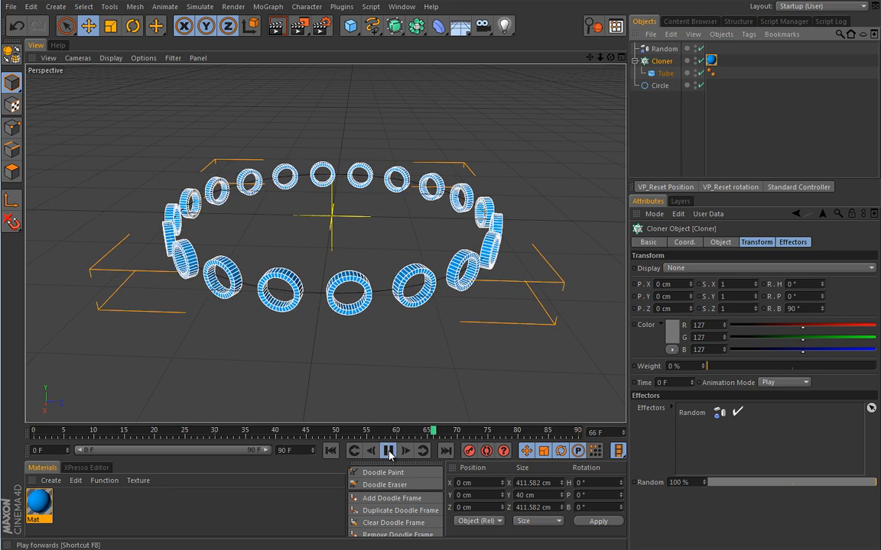
{"action": "left_click", "coordinate": [330, 450]}
{"action": "left_click", "coordinate": [365, 311]}
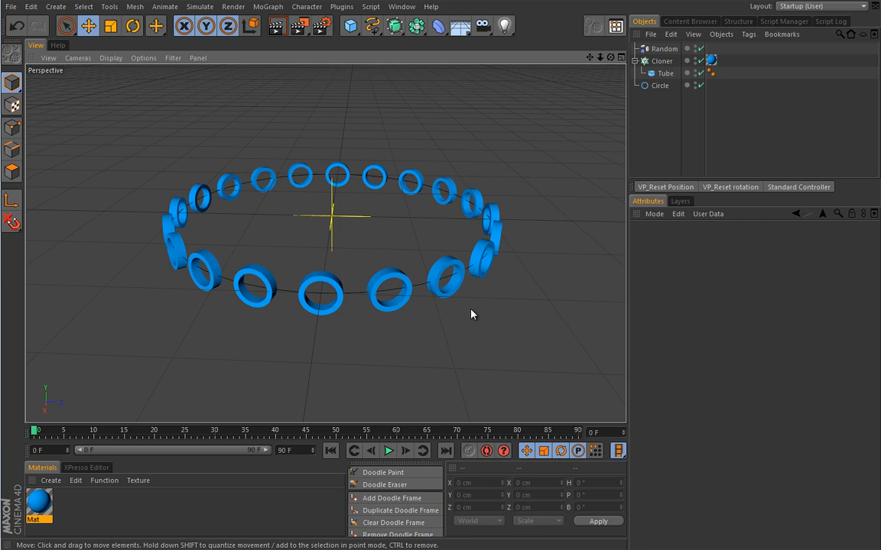
Step: Load the MoGraph Color Shader as the texture in the Mat material's Color channel
{"action": "left_click", "coordinate": [48, 507]}
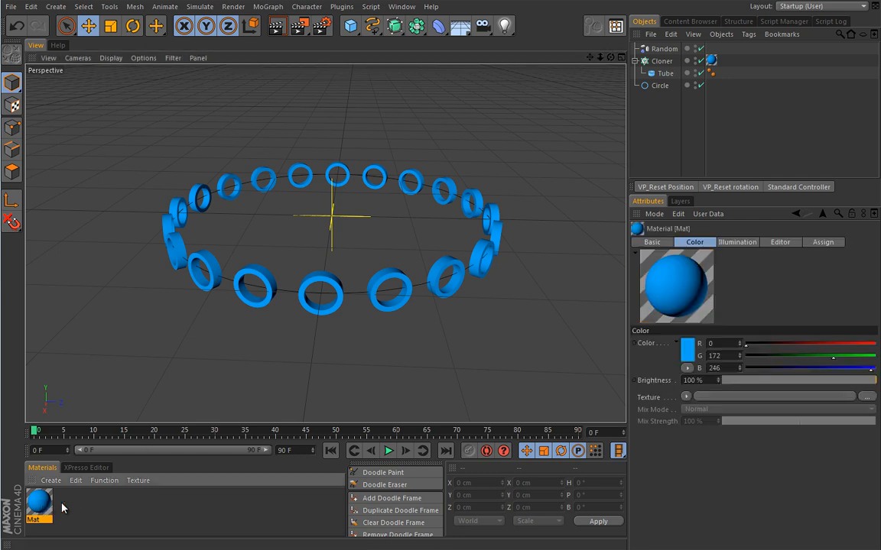
{"action": "left_click", "coordinate": [686, 397]}
{"action": "mouse_move", "coordinate": [698, 349]}
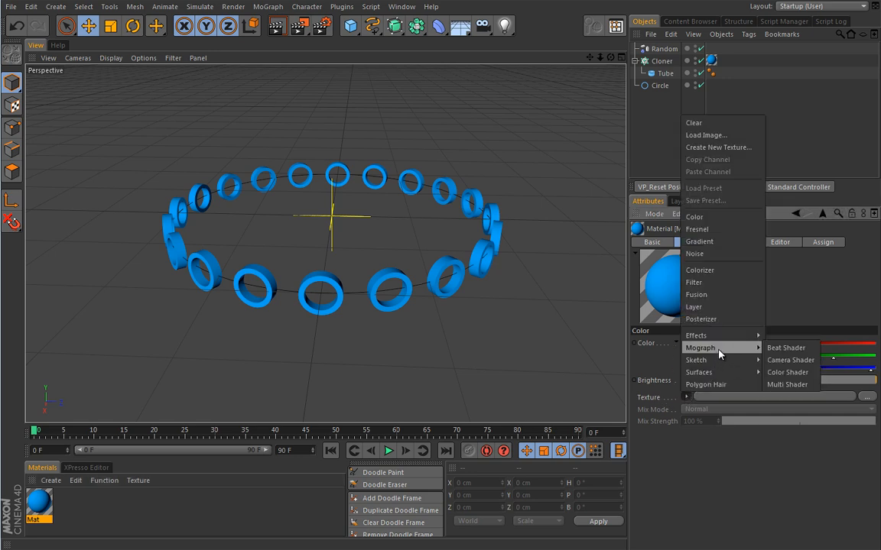
{"action": "left_click", "coordinate": [777, 370]}
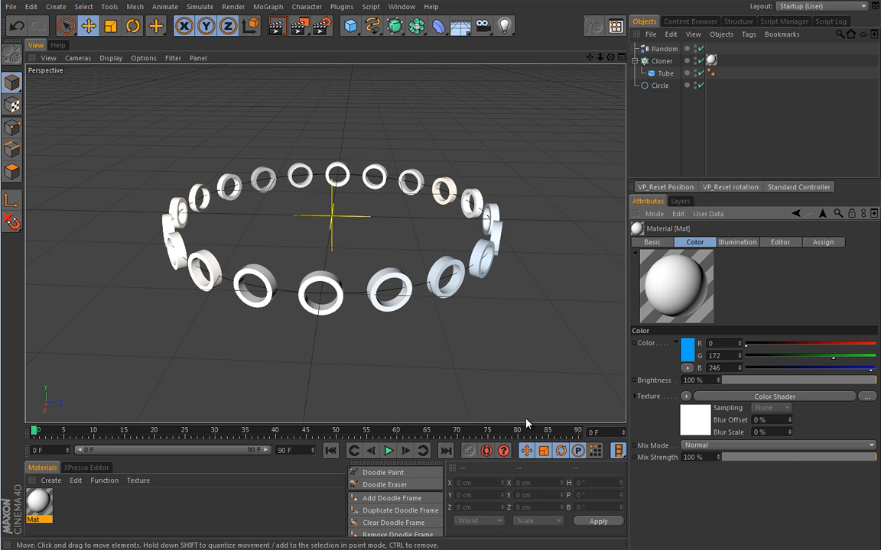
Step: Play the animation, compare Subtract and Multiply as the Random effector's color Blending Mode, and return it to Add
{"action": "left_click", "coordinate": [390, 450]}
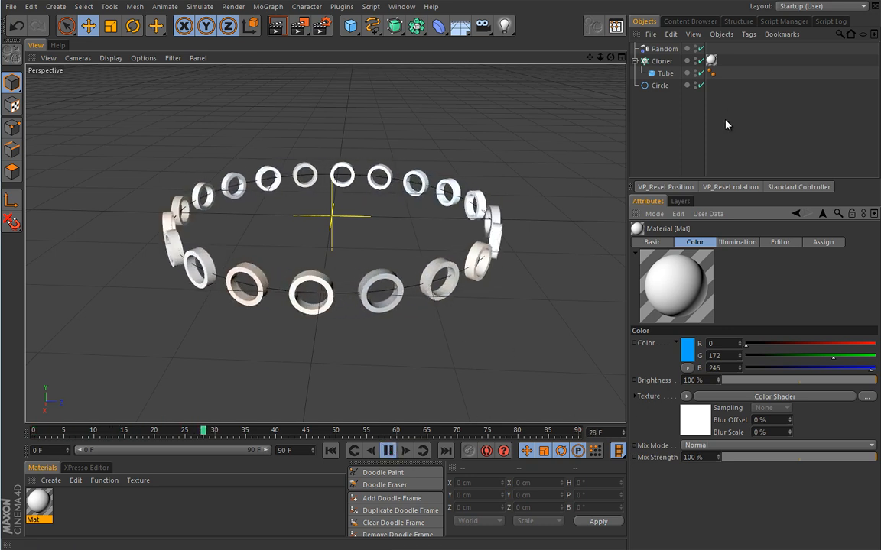
{"action": "left_click", "coordinate": [664, 48]}
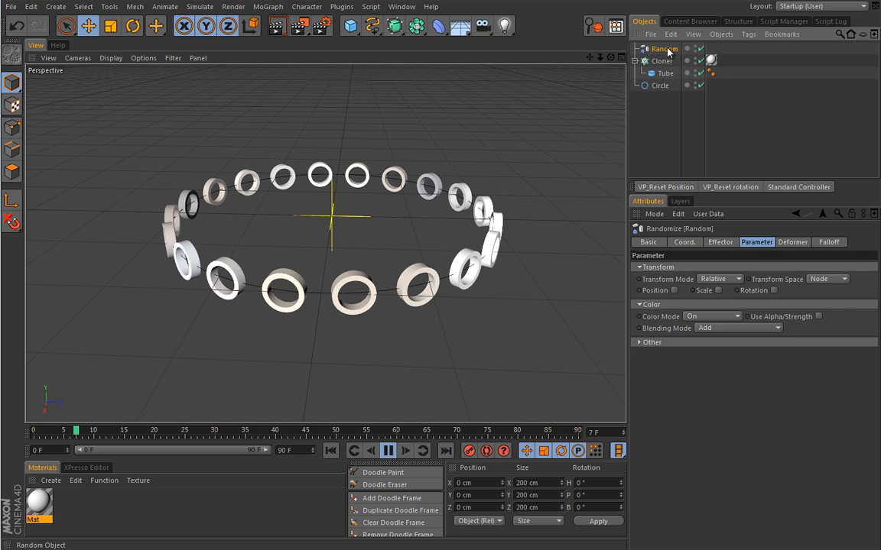
{"action": "left_click", "coordinate": [705, 328]}
{"action": "left_click", "coordinate": [717, 365]}
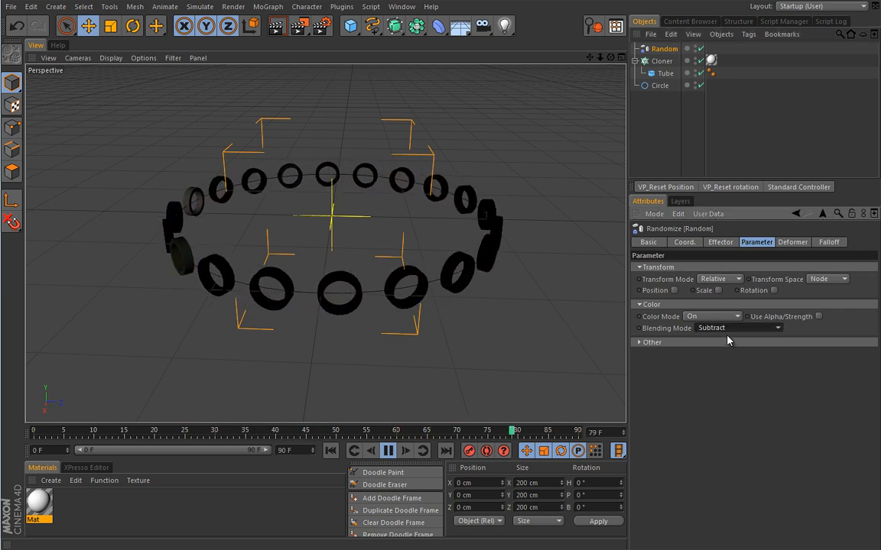
{"action": "left_click", "coordinate": [726, 328]}
{"action": "left_click", "coordinate": [719, 378]}
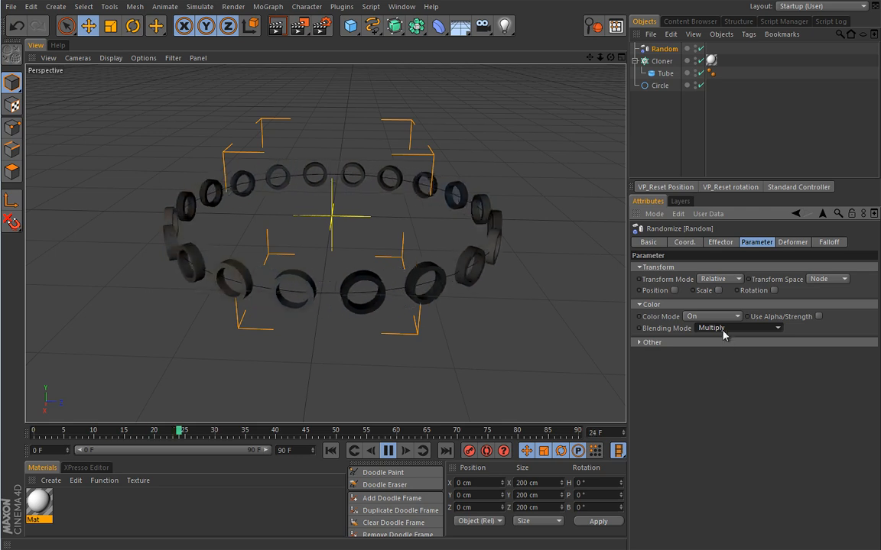
{"action": "left_click", "coordinate": [722, 328]}
{"action": "left_click", "coordinate": [717, 341]}
{"action": "left_click", "coordinate": [723, 328]}
{"action": "left_click", "coordinate": [706, 352]}
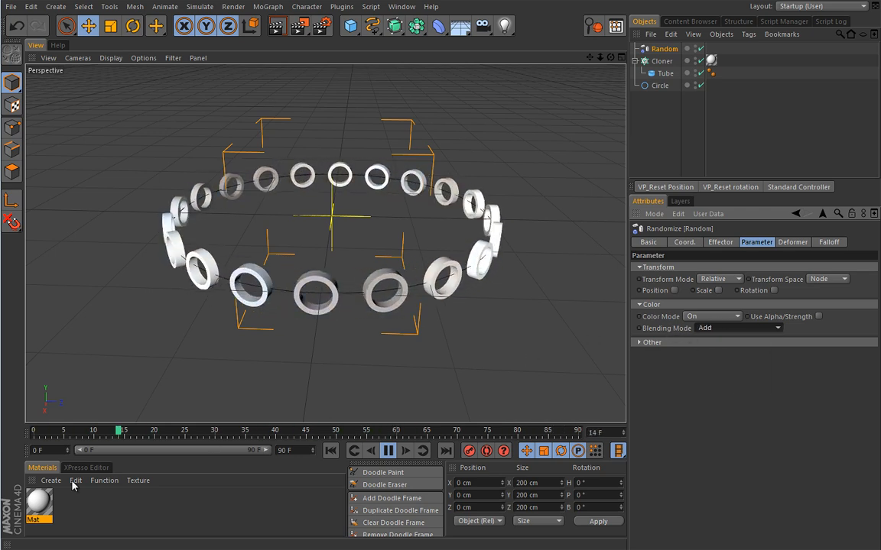
Step: Set the Mat material's color Mix Mode to Multiply, watch the playback, stop it and return to frame 0
{"action": "left_click", "coordinate": [39, 503]}
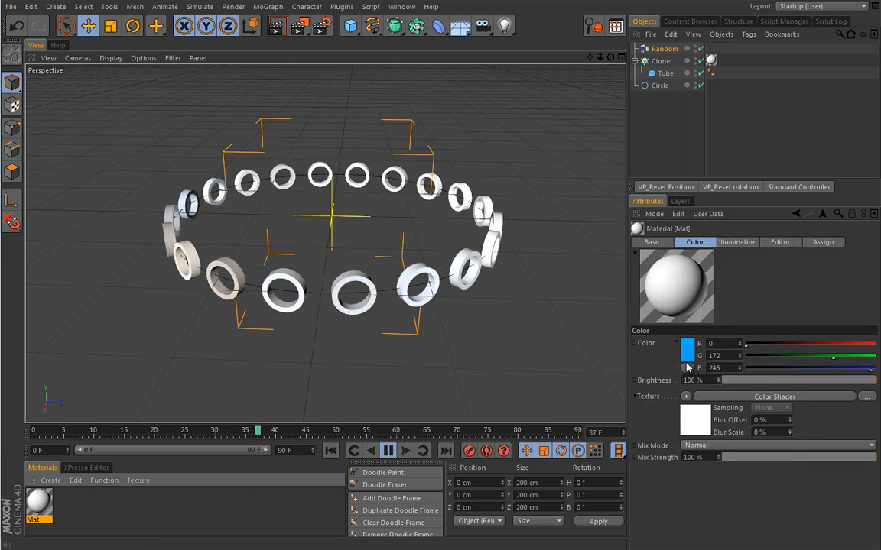
{"action": "left_click", "coordinate": [703, 447]}
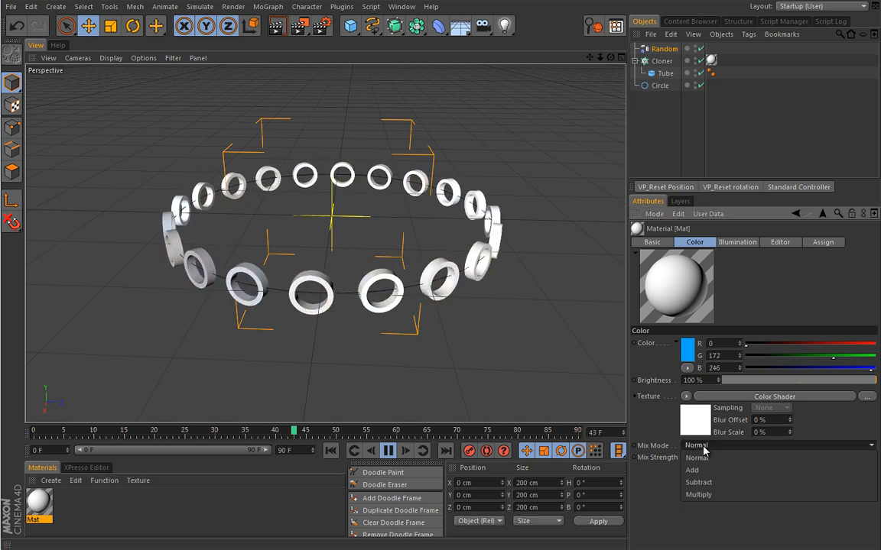
{"action": "left_click", "coordinate": [705, 496]}
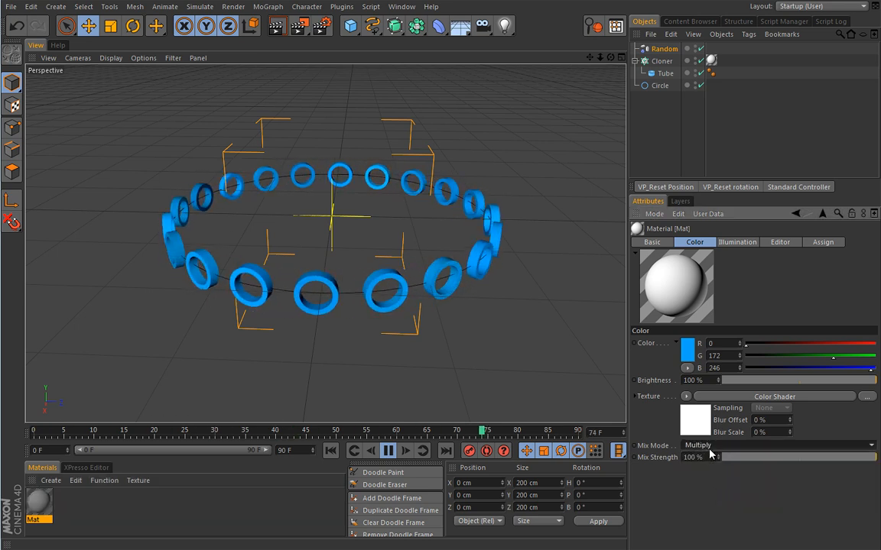
{"action": "left_click", "coordinate": [387, 451]}
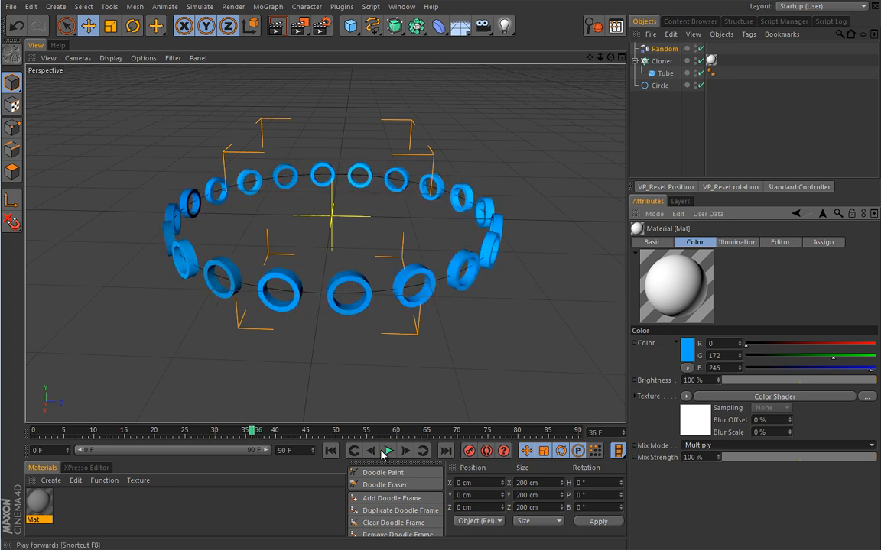
{"action": "left_click", "coordinate": [332, 451]}
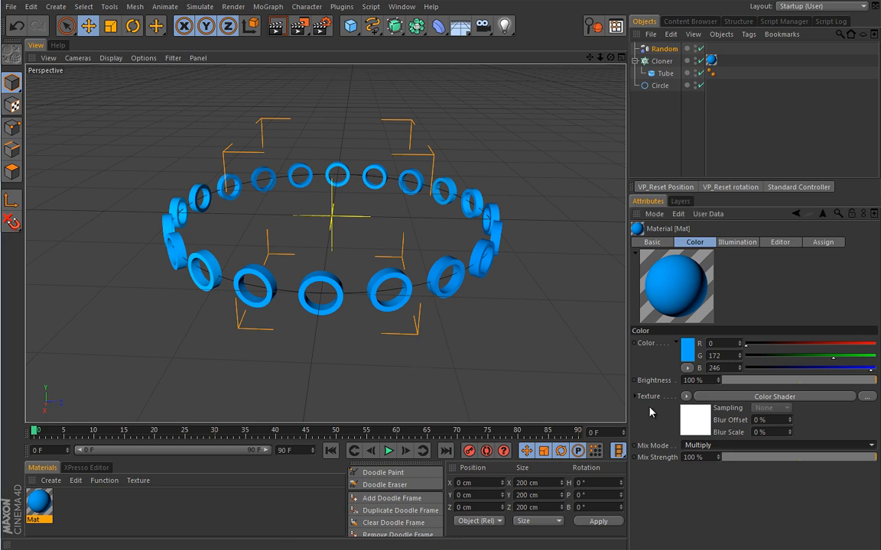
Step: Clear the texture from the Mat material's Luminance channel in the Material Editor, disable Luminance, and return to the Color channel
{"action": "double_click", "coordinate": [39, 501]}
{"action": "left_click_drag", "start_coordinate": [236, 15], "coordinate": [201, 357]}
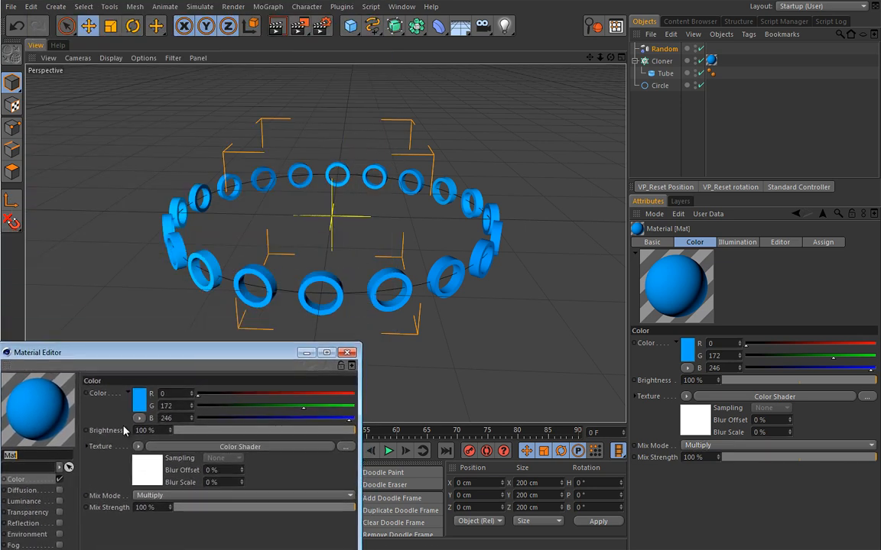
{"action": "left_click", "coordinate": [59, 501]}
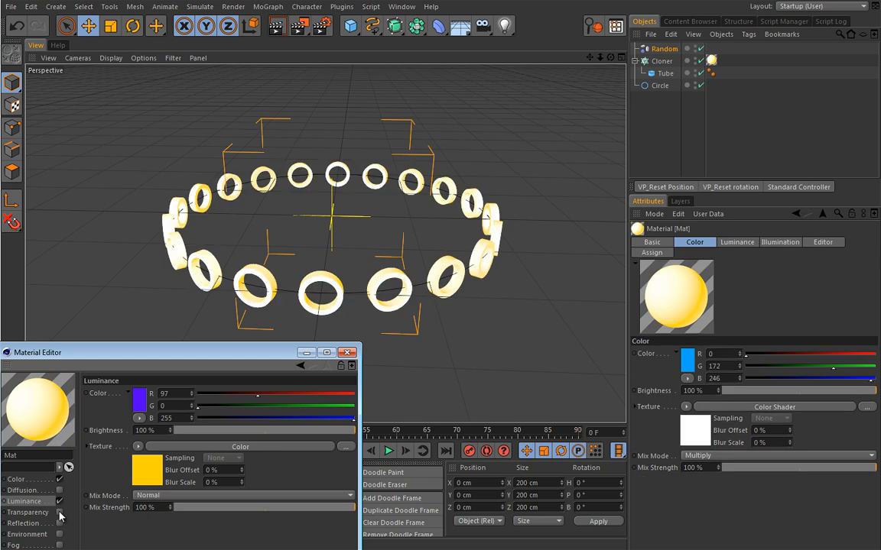
{"action": "left_click", "coordinate": [138, 446]}
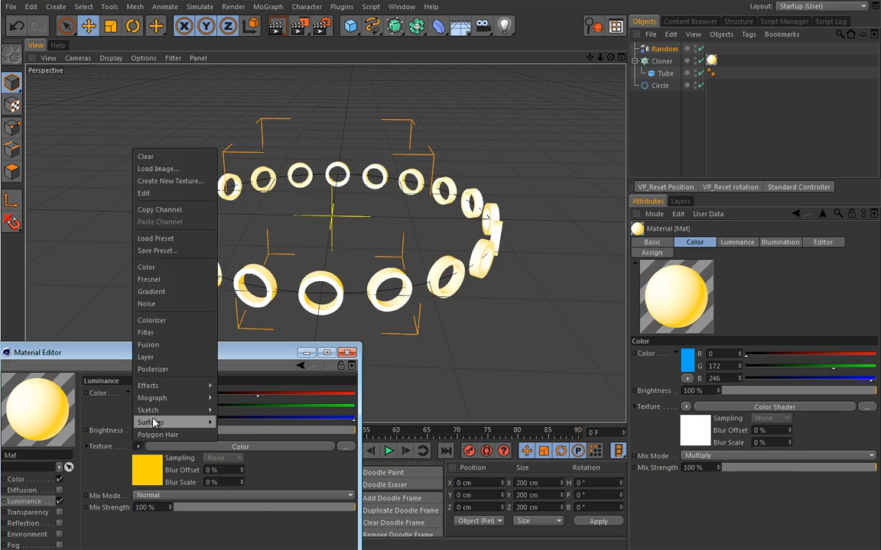
{"action": "left_click", "coordinate": [165, 156]}
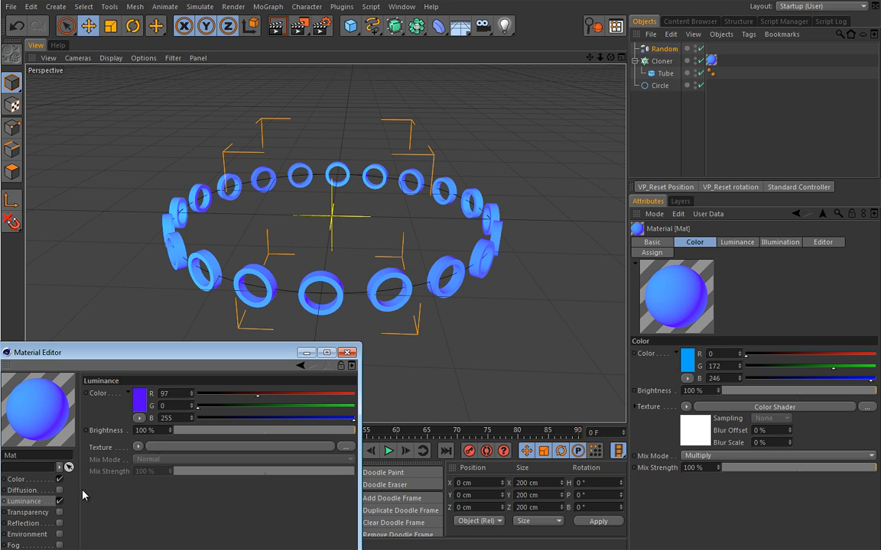
{"action": "left_click", "coordinate": [60, 501]}
{"action": "left_click", "coordinate": [44, 482]}
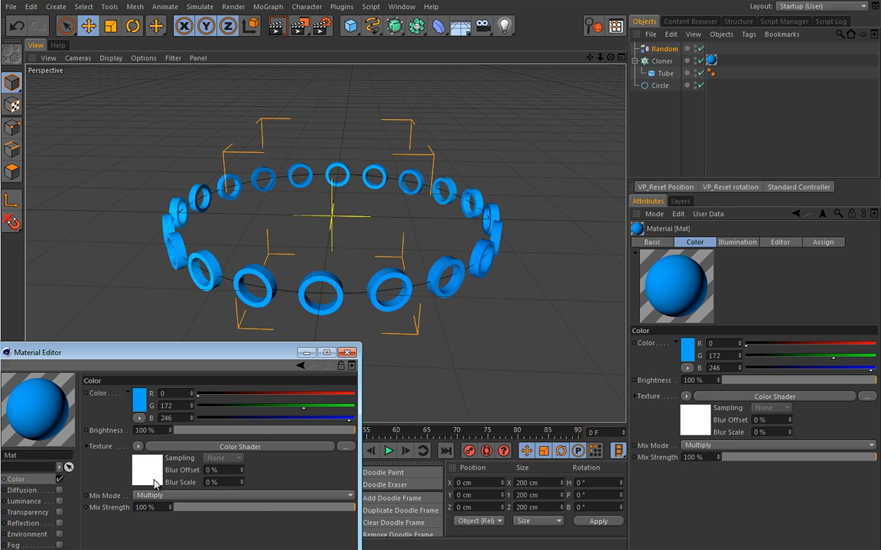
Step: Reposition and resize the Material Editor and set the Color channel's Mix Mode to Normal
{"action": "left_click_drag", "start_coordinate": [209, 348], "coordinate": [274, 140]}
{"action": "left_click_drag", "start_coordinate": [367, 451], "coordinate": [303, 417]}
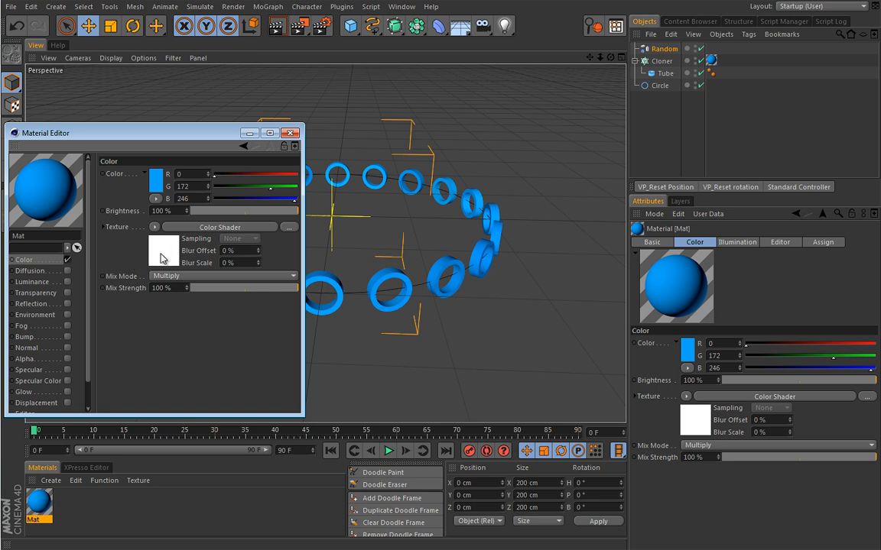
{"action": "left_click", "coordinate": [163, 276]}
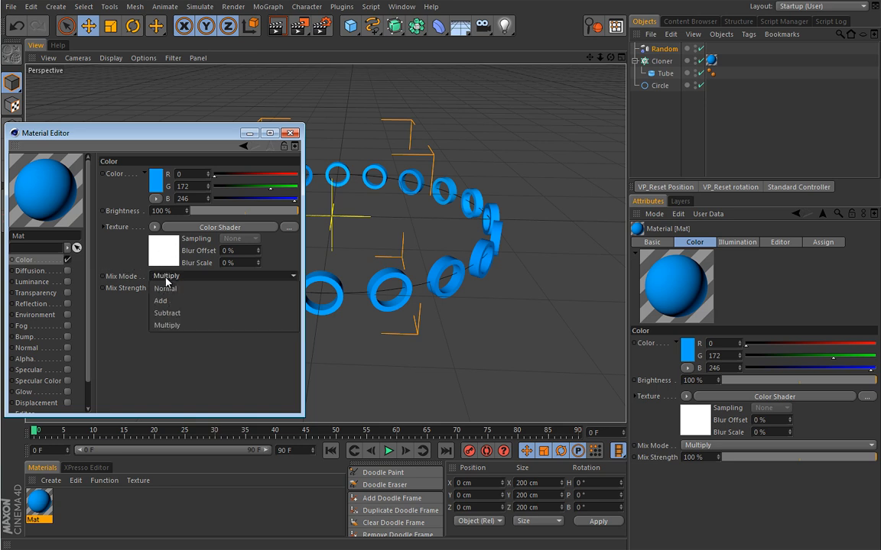
{"action": "left_click", "coordinate": [166, 289]}
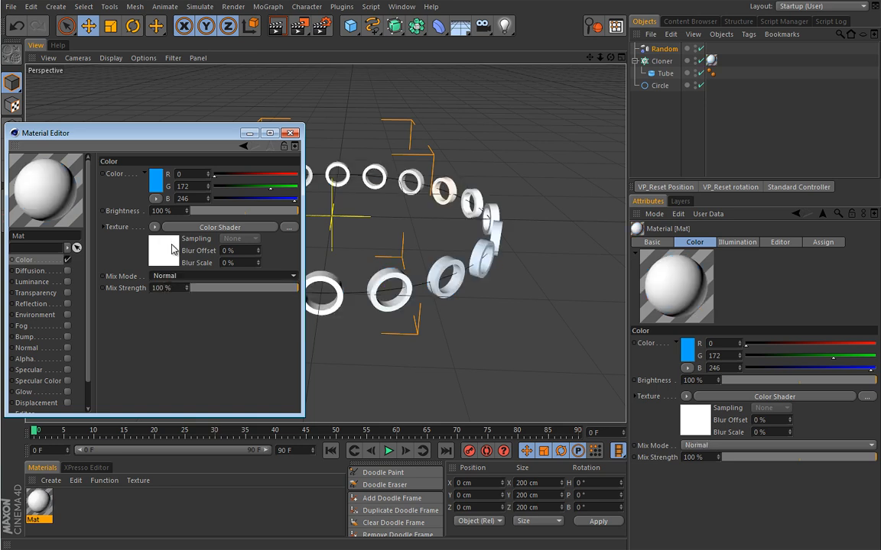
Step: Open the Color Shader's properties, move the Material Editor clear of the clones, and display the shader's Channel options
{"action": "left_click", "coordinate": [156, 239]}
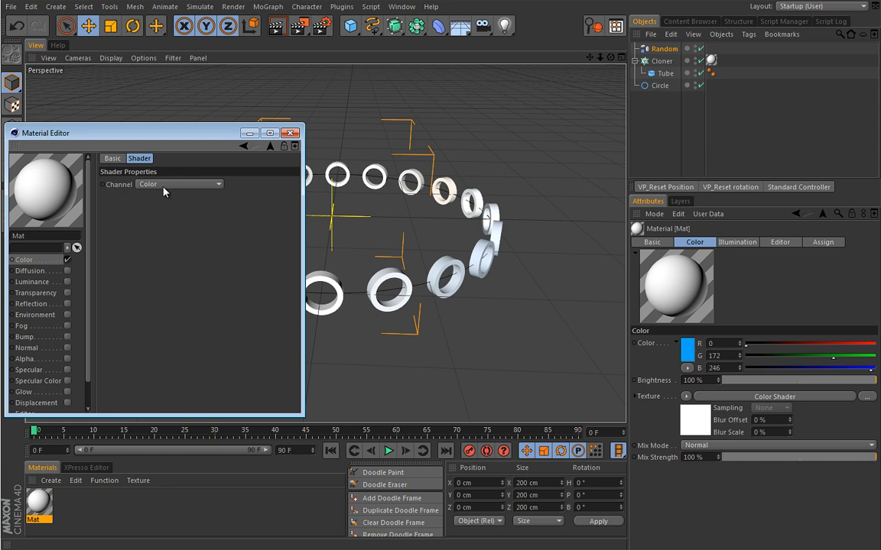
{"action": "left_click_drag", "start_coordinate": [189, 142], "coordinate": [191, 267]}
{"action": "middle_click_drag", "start_coordinate": [404, 173], "coordinate": [516, 220], "text": "alt"}
{"action": "scroll", "coordinate": [515, 221], "scroll_direction": "down", "scroll_amount": 3}
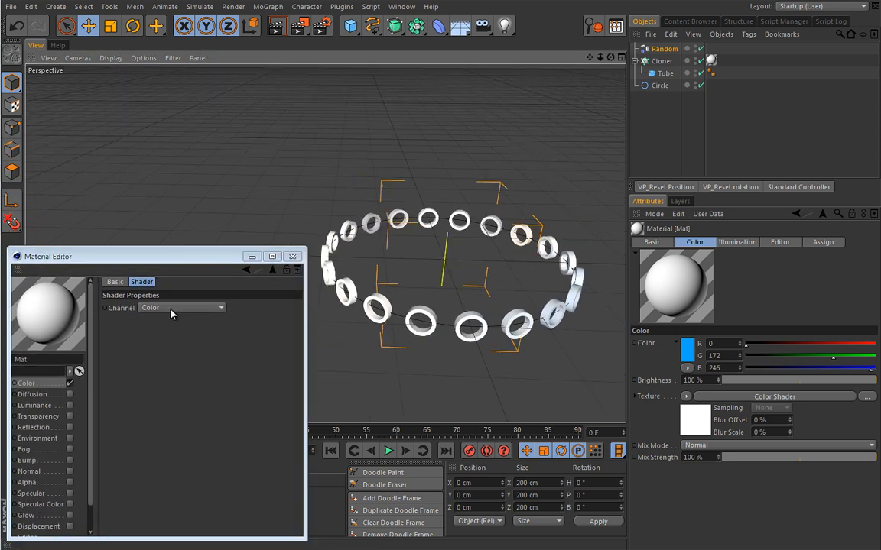
{"action": "left_click", "coordinate": [170, 310]}
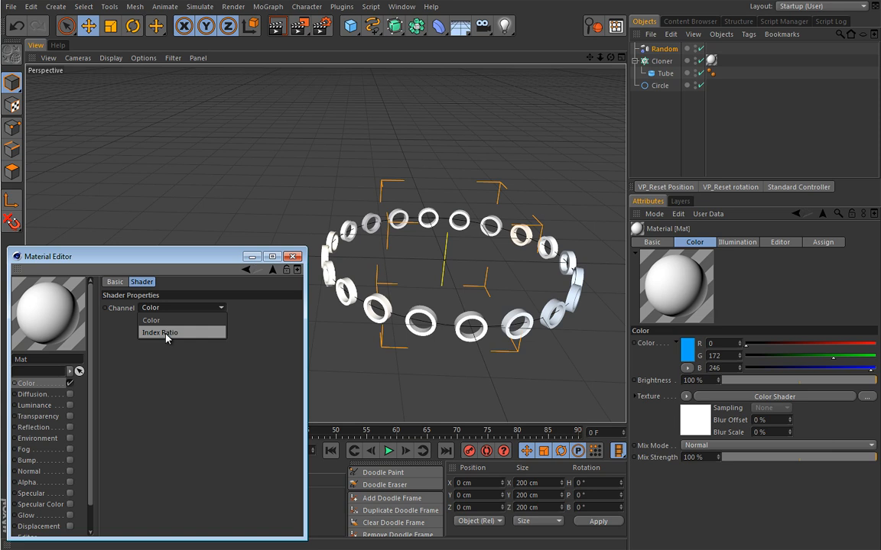
{"action": "left_click", "coordinate": [166, 333]}
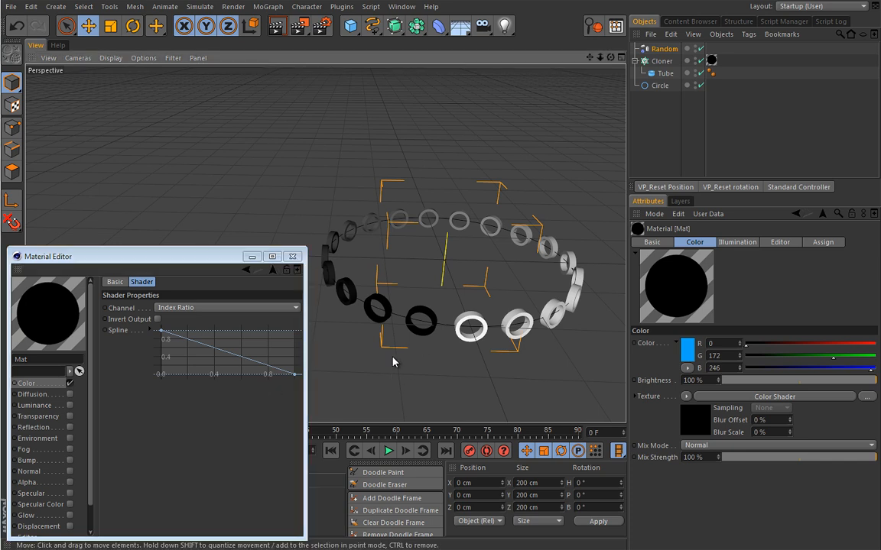
{"action": "left_click", "coordinate": [388, 451]}
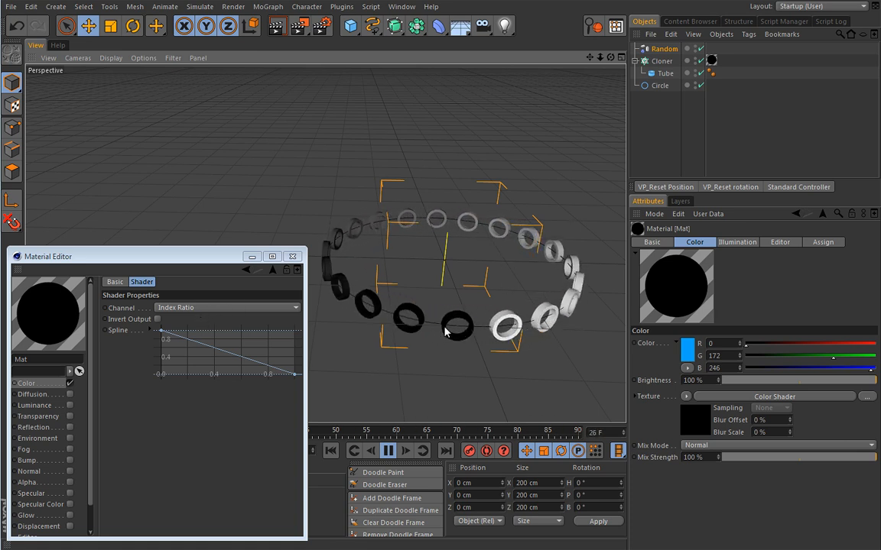
Step: Reverse the Index Ratio spline into a rising slope, then flatten it to a horizontal line near mid height
{"action": "left_click_drag", "start_coordinate": [161, 330], "coordinate": [170, 384]}
{"action": "left_click_drag", "start_coordinate": [290, 375], "coordinate": [304, 311]}
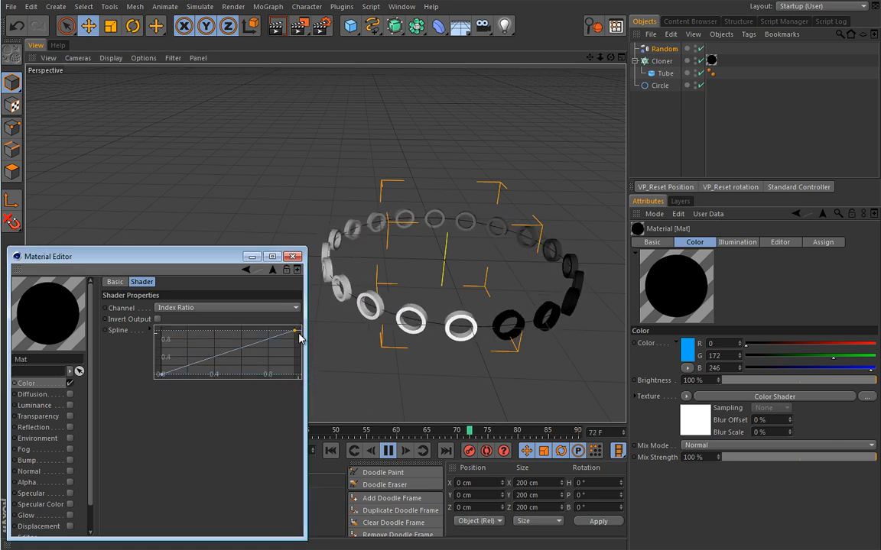
{"action": "left_click_drag", "start_coordinate": [296, 331], "coordinate": [298, 355]}
{"action": "left_click_drag", "start_coordinate": [160, 375], "coordinate": [162, 363]}
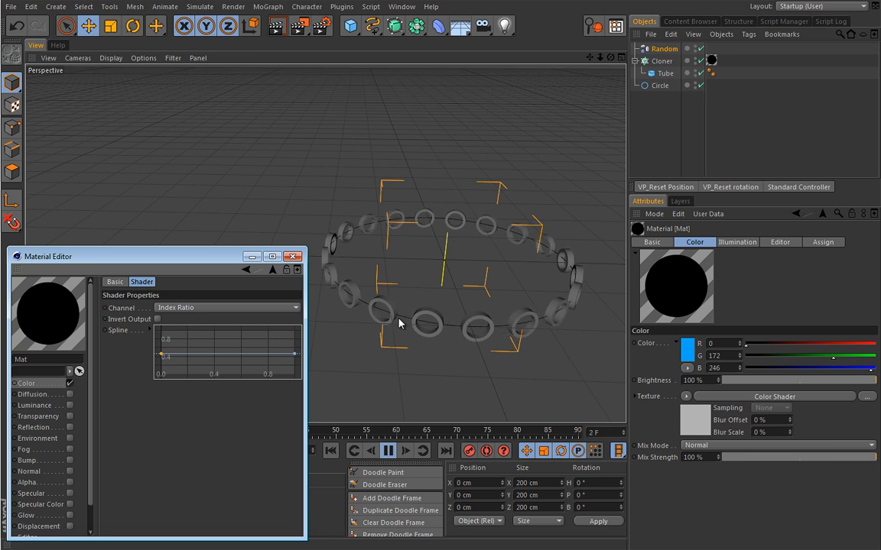
Step: Apply a sine-wave preset to the Index Ratio spline, then stop playback and return to frame 0
{"action": "right_click", "coordinate": [216, 341]}
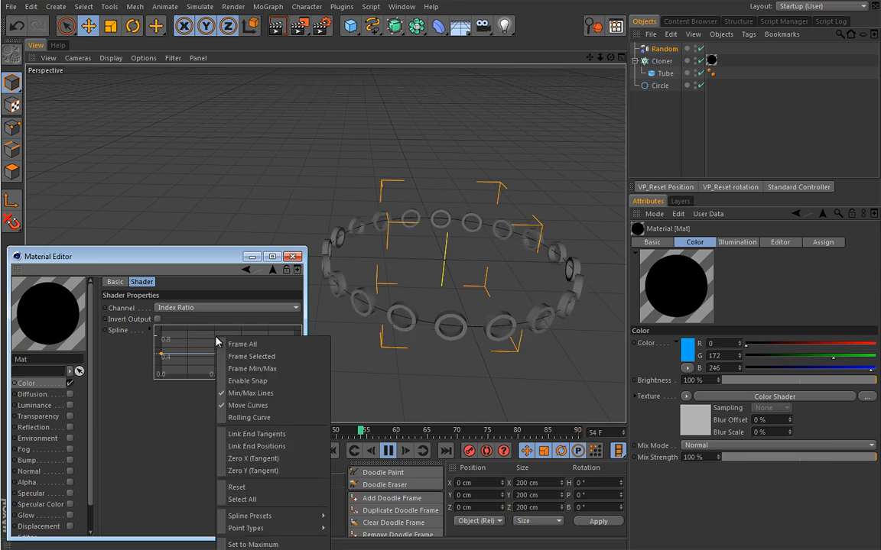
{"action": "mouse_move", "coordinate": [243, 519]}
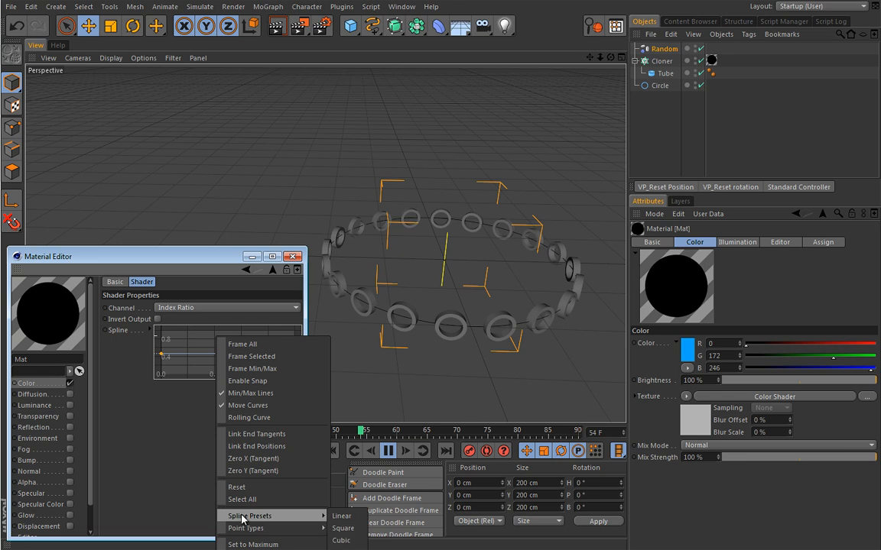
{"action": "left_click", "coordinate": [337, 527]}
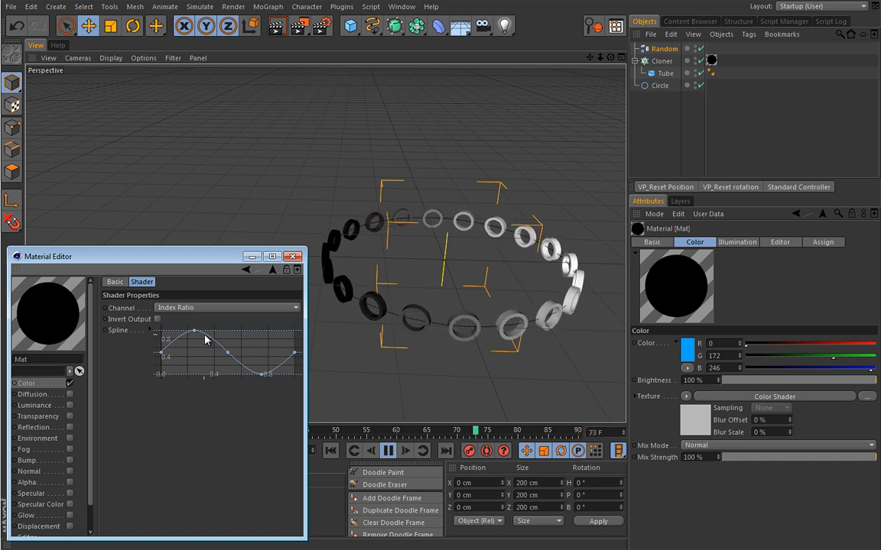
{"action": "left_click", "coordinate": [389, 452]}
{"action": "left_click", "coordinate": [389, 453]}
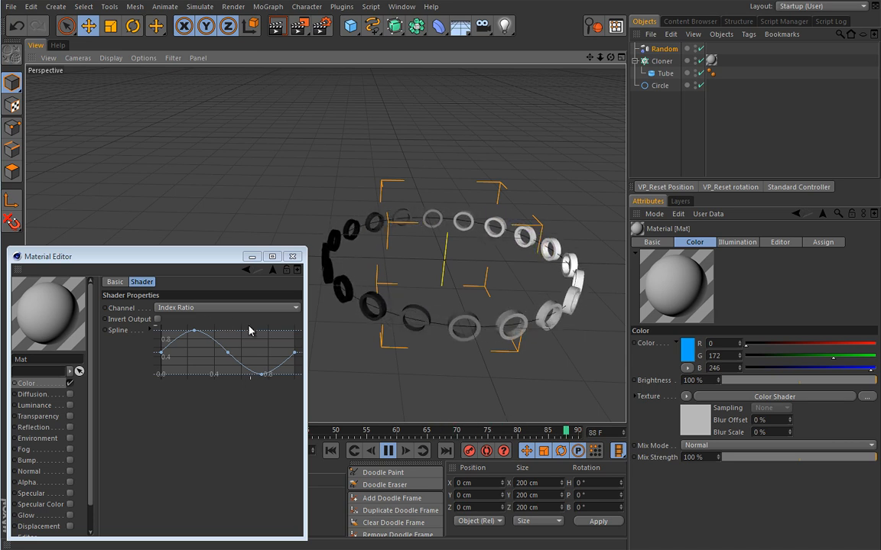
{"action": "left_click", "coordinate": [391, 453]}
{"action": "left_click", "coordinate": [332, 452]}
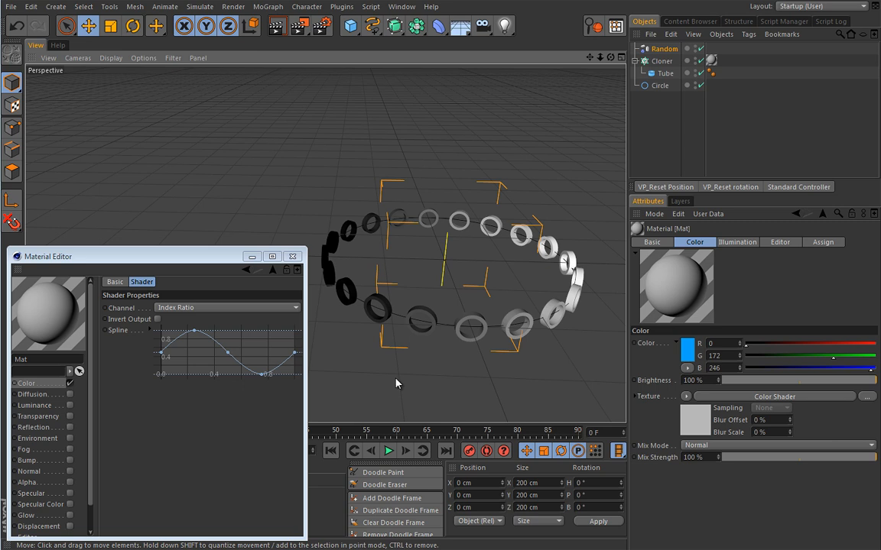
{"action": "left_click", "coordinate": [228, 308]}
{"action": "left_click", "coordinate": [226, 324]}
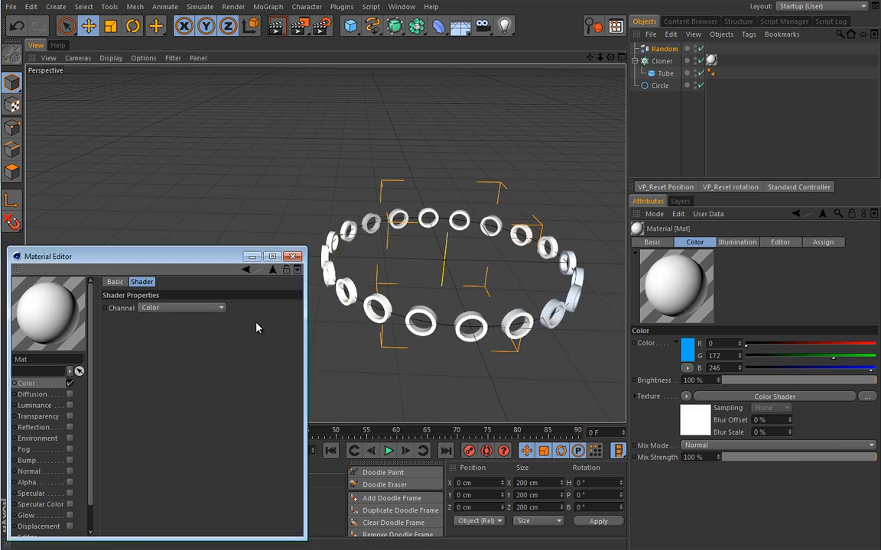
{"action": "left_click", "coordinate": [114, 283]}
{"action": "left_click_drag", "start_coordinate": [200, 257], "coordinate": [178, 162]}
{"action": "left_click", "coordinate": [227, 175]}
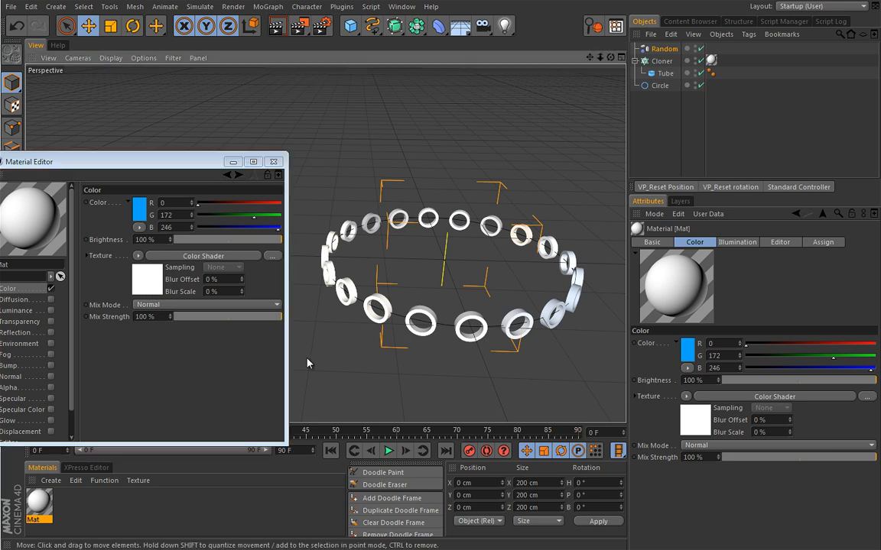
{"action": "left_click", "coordinate": [275, 162]}
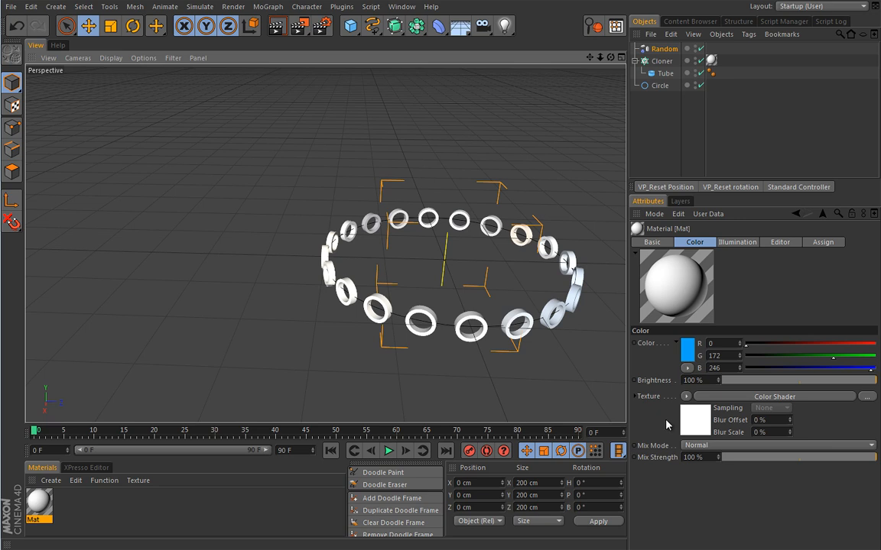
Step: Set the Random effector's color blending mode to Default
{"action": "scroll", "coordinate": [447, 256], "scroll_direction": "up", "scroll_amount": 3}
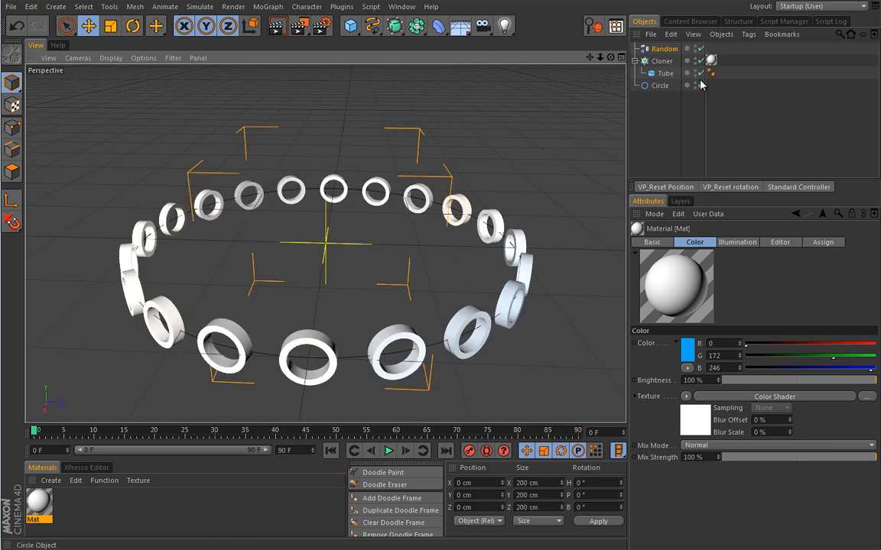
{"action": "left_click", "coordinate": [664, 49]}
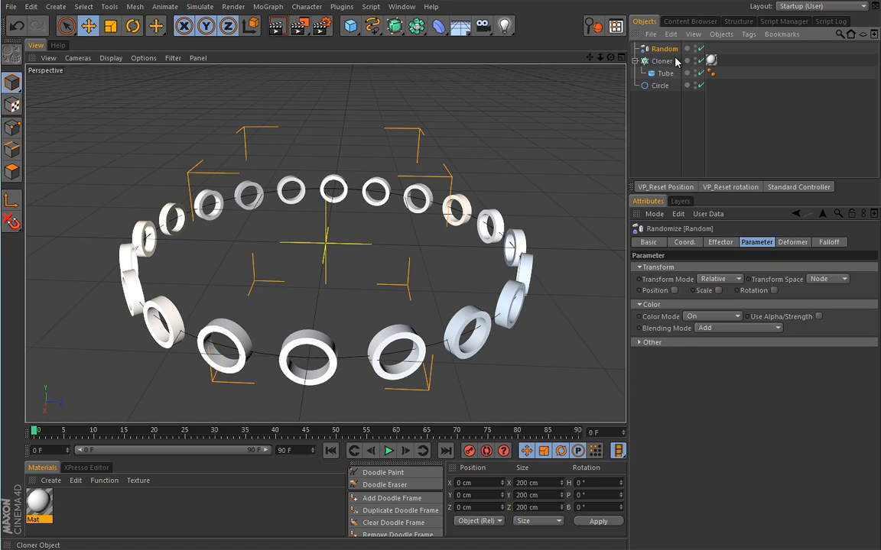
{"action": "left_click", "coordinate": [707, 328]}
{"action": "left_click", "coordinate": [709, 341]}
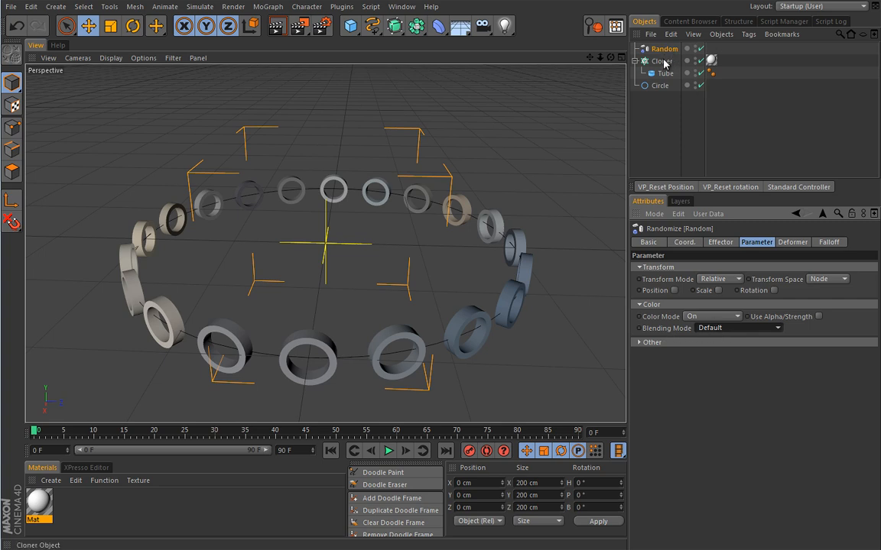
Step: Try the Multiply mix mode on the Mat material's color texture and restore it to Normal
{"action": "left_click", "coordinate": [42, 503]}
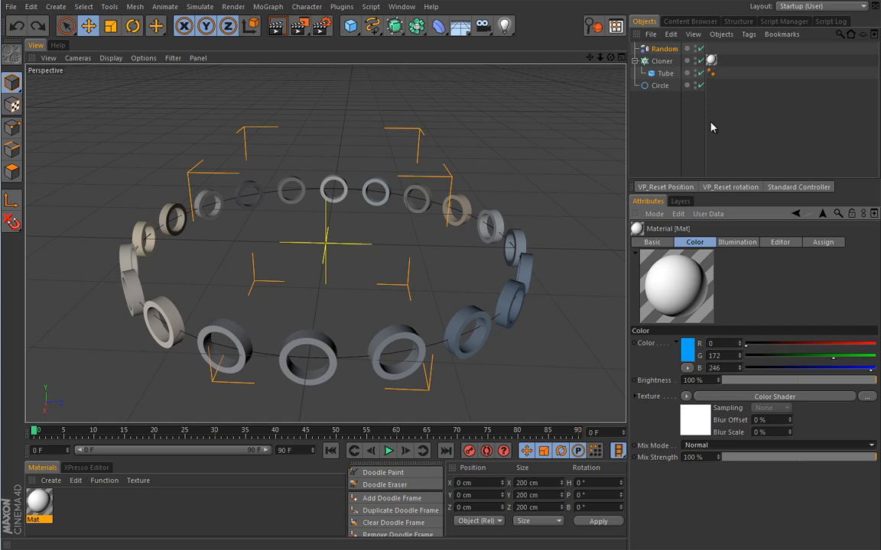
{"action": "left_click", "coordinate": [698, 447]}
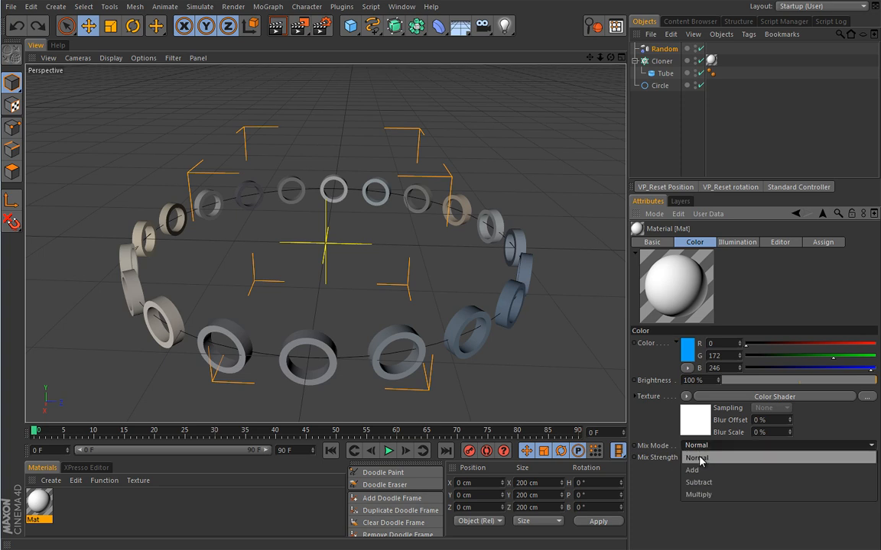
{"action": "left_click", "coordinate": [699, 495]}
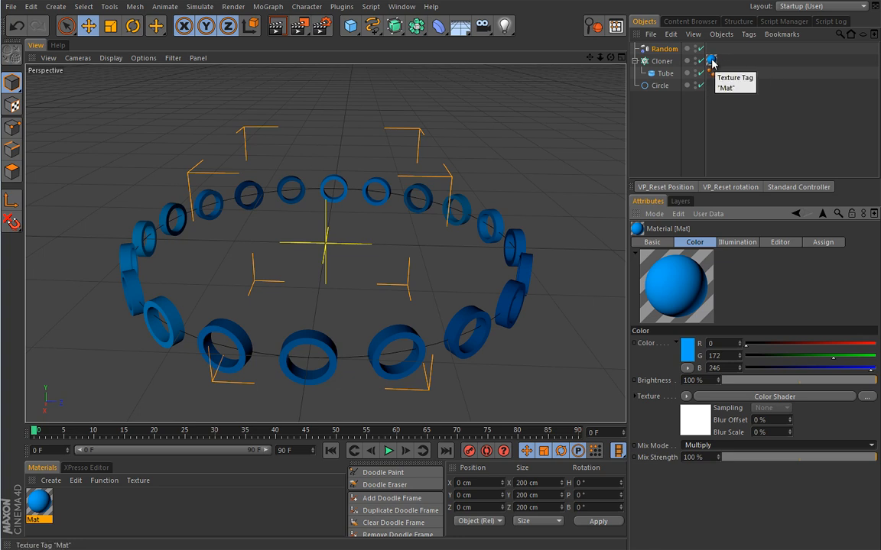
{"action": "left_click", "coordinate": [692, 445]}
{"action": "left_click", "coordinate": [700, 410]}
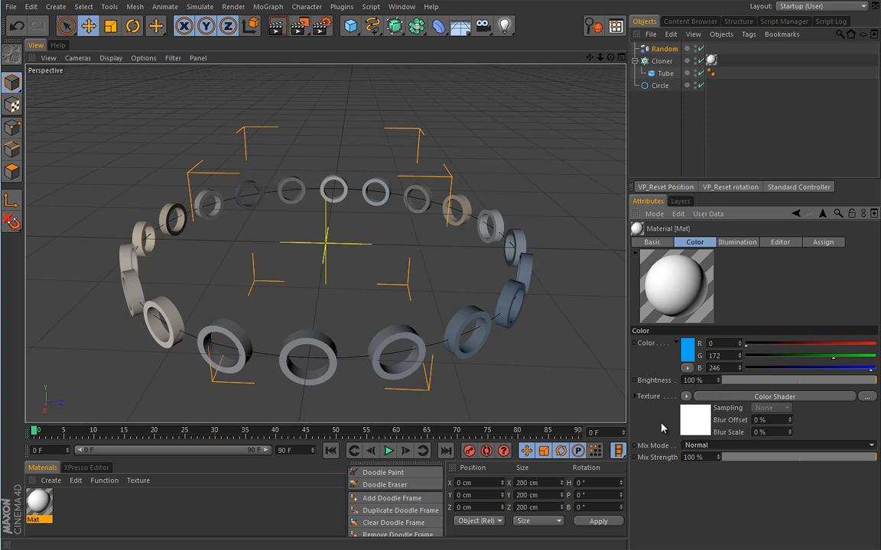
Step: Delete the Random effector from the scene
{"action": "left_click", "coordinate": [665, 49]}
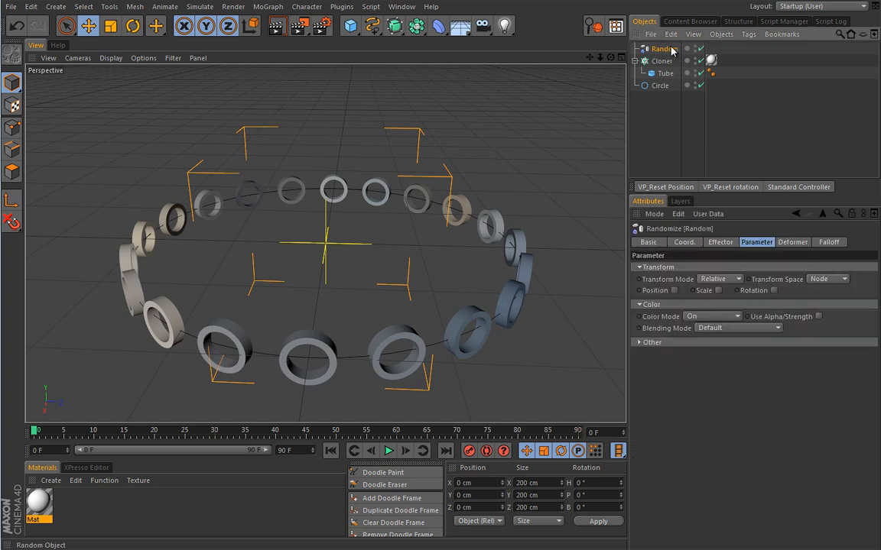
{"action": "key", "text": "Delete"}
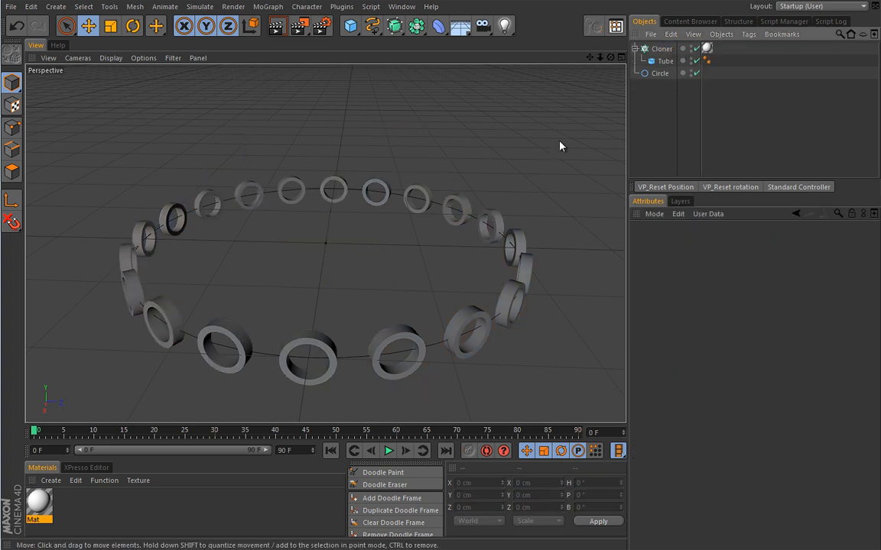
Step: Add a Colorizer shader around the existing color texture of the Mat material
{"action": "left_click", "coordinate": [39, 503]}
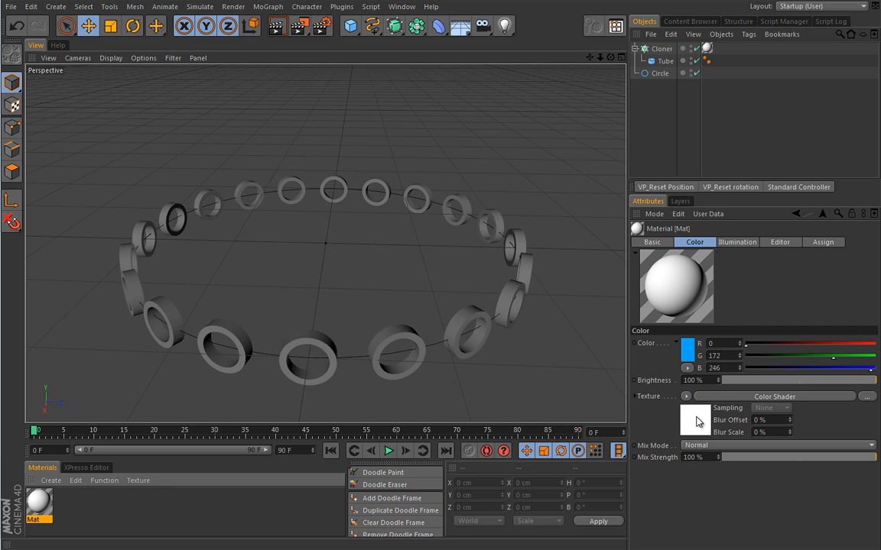
{"action": "left_click", "coordinate": [686, 396]}
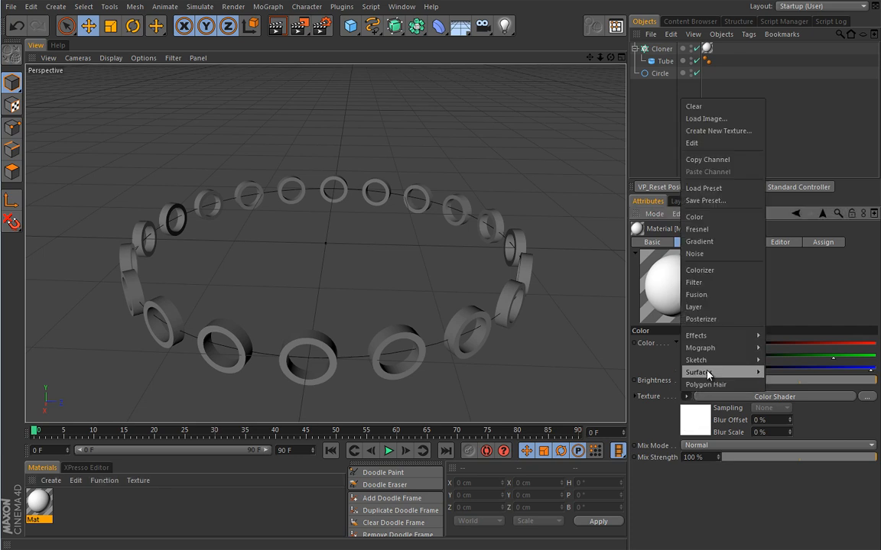
{"action": "left_click", "coordinate": [723, 272]}
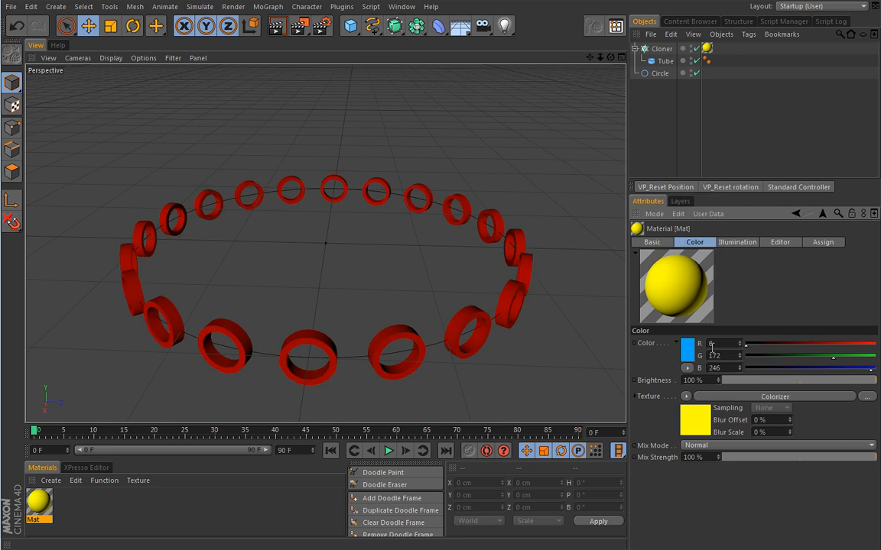
Step: Set the channel of the Color Shader nested inside the Colorizer to Index Ratio
{"action": "left_click", "coordinate": [707, 415]}
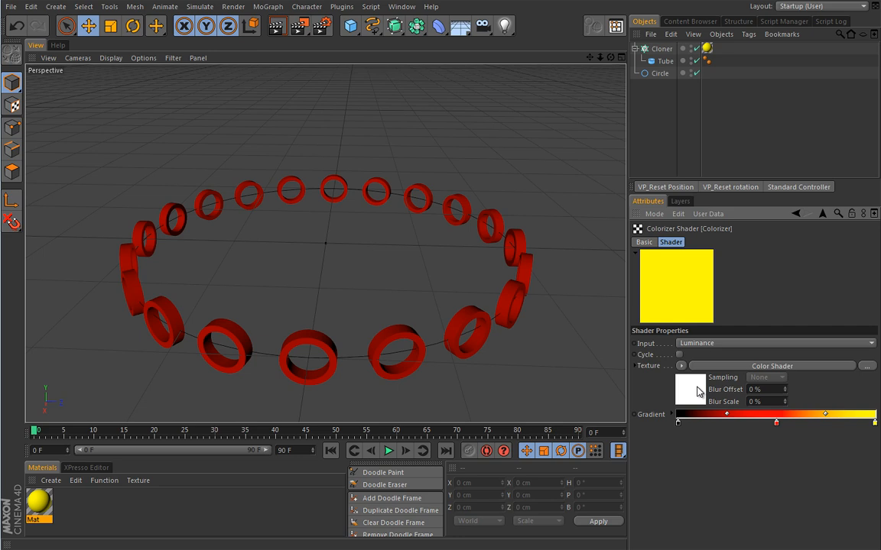
{"action": "left_click", "coordinate": [698, 392]}
{"action": "left_click", "coordinate": [679, 268]}
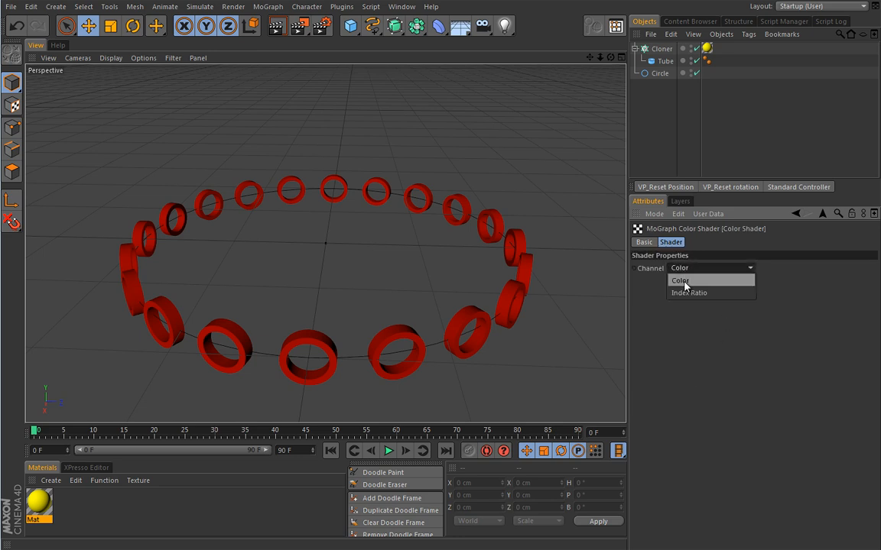
{"action": "left_click", "coordinate": [678, 293]}
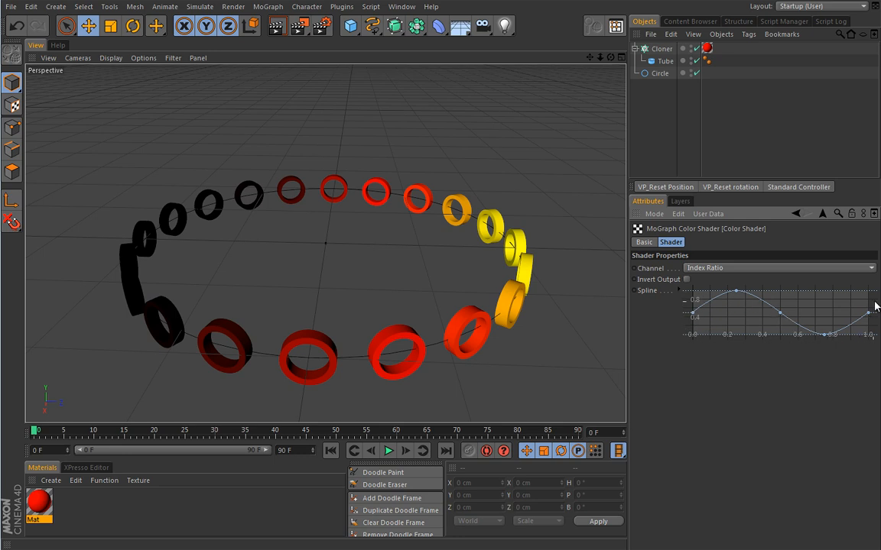
Step: Try pulling down the peak point of the nested Color Shader's spline and undo the change
{"action": "left_click", "coordinate": [798, 214]}
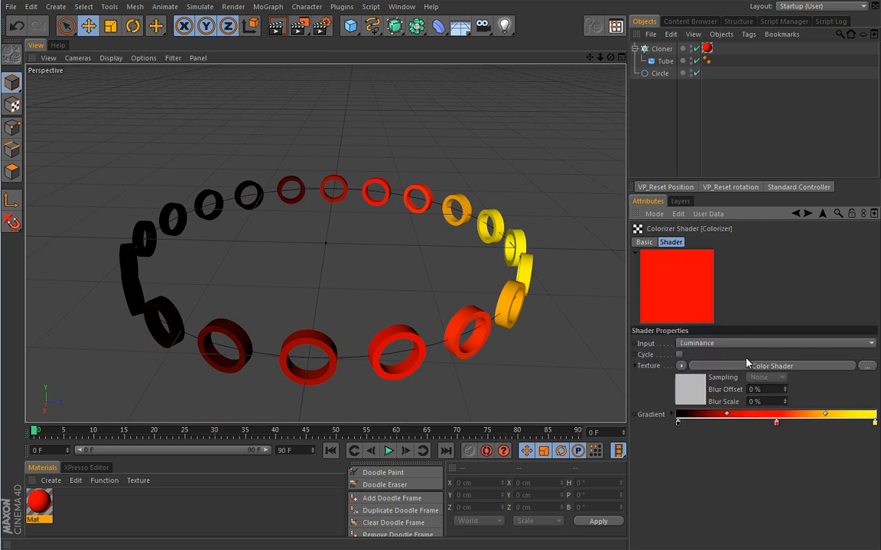
{"action": "left_click", "coordinate": [809, 214]}
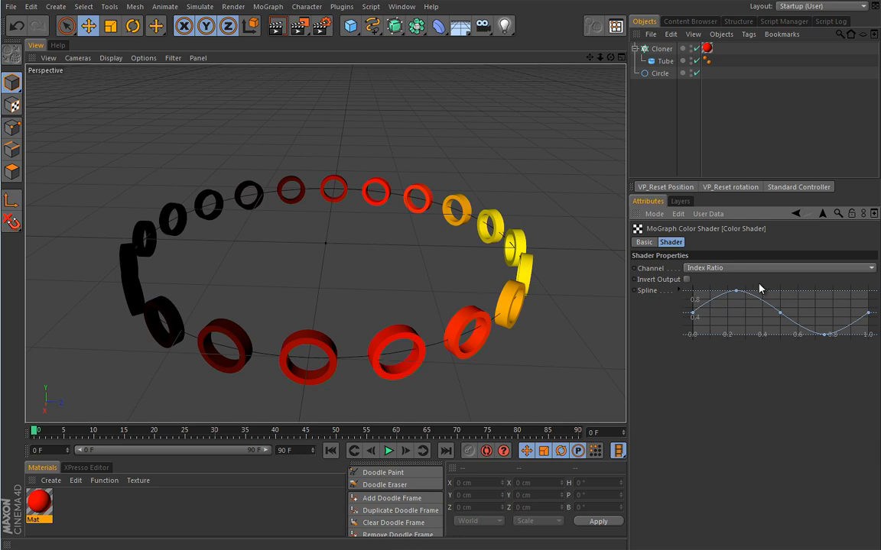
{"action": "left_click_drag", "start_coordinate": [738, 296], "coordinate": [724, 326]}
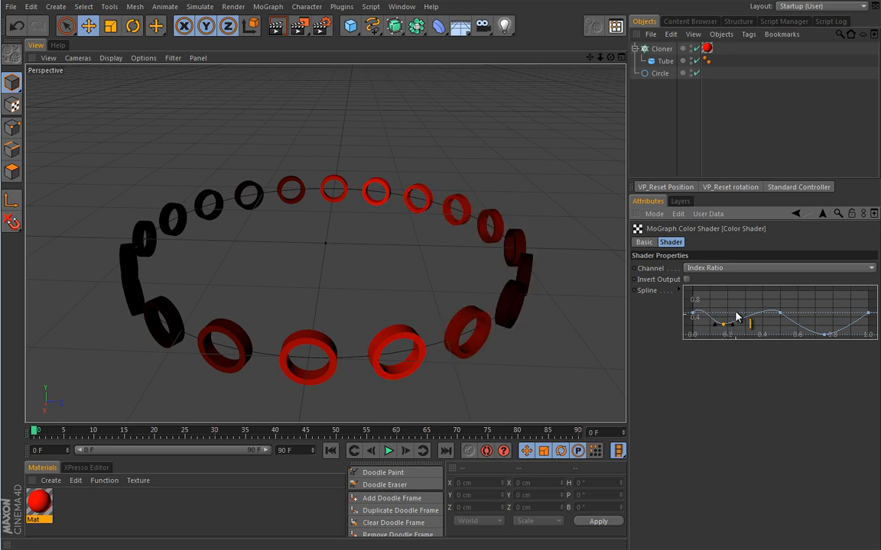
{"action": "key", "text": "ctrl+z"}
Step: Change the yellow end knot of the Colorizer gradient to blue with a hue of 198°
{"action": "left_click", "coordinate": [796, 215]}
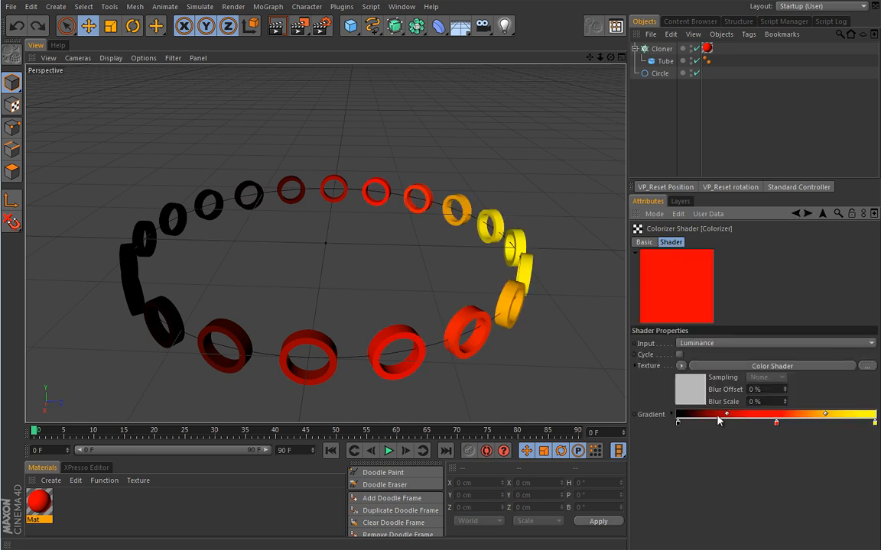
{"action": "double_click", "coordinate": [874, 425]}
{"action": "left_click", "coordinate": [867, 452]}
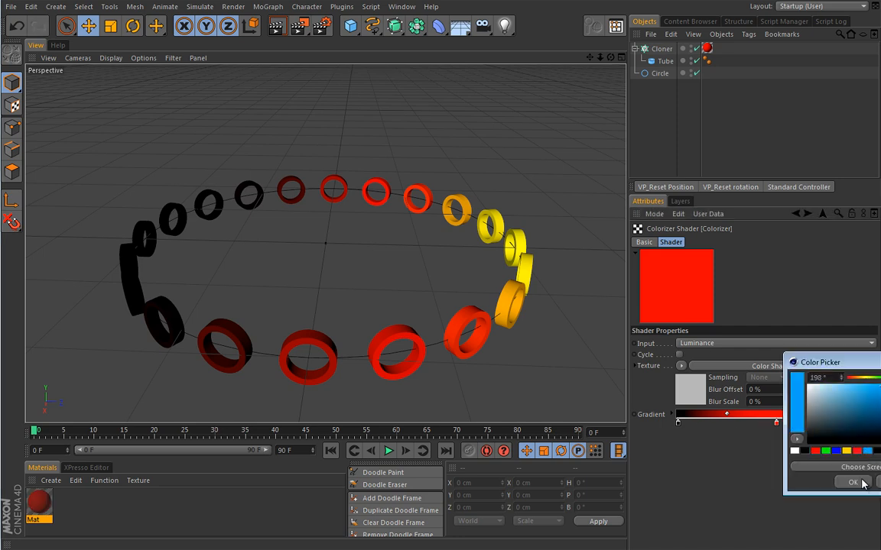
{"action": "left_click", "coordinate": [861, 479]}
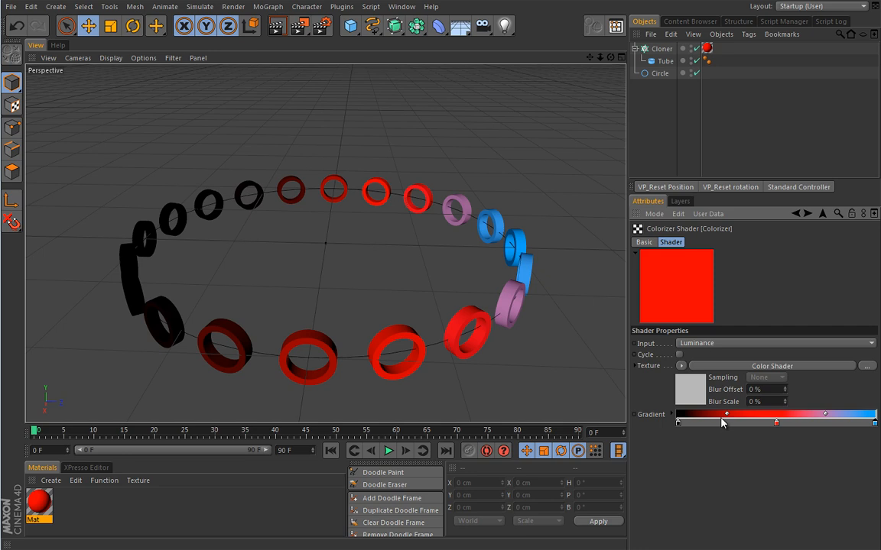
Step: Play the animation to check the gradient colors along the cloned rings, then return to frame 0
{"action": "key", "text": "F8"}
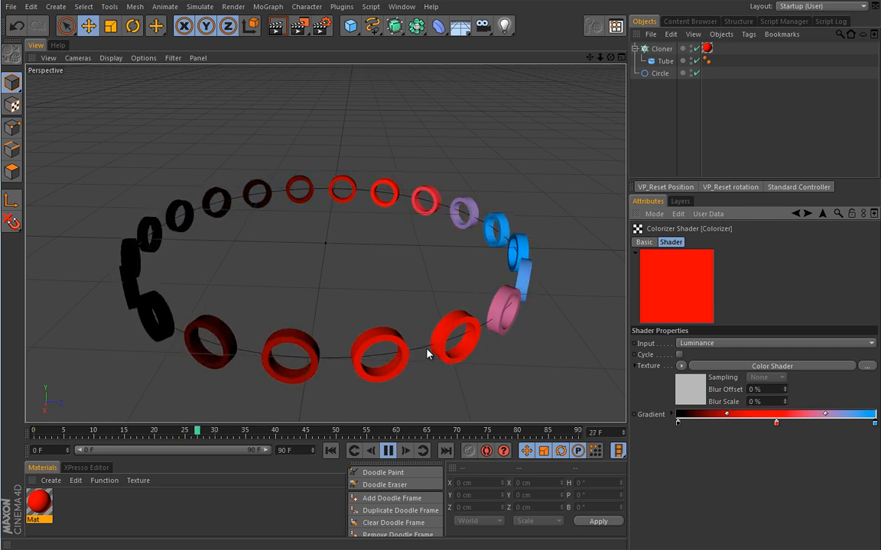
{"action": "left_click", "coordinate": [387, 451]}
{"action": "key", "text": "shift+f"}
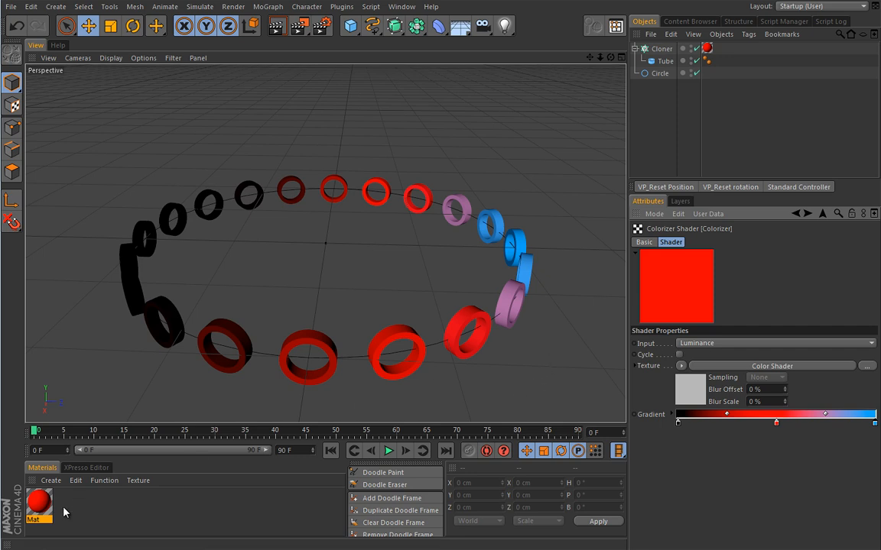
Step: Delete the red gradient material and remove its leftover texture tag from the Cloner
{"action": "key", "text": "Delete"}
{"action": "left_click", "coordinate": [707, 48]}
{"action": "key", "text": "Delete"}
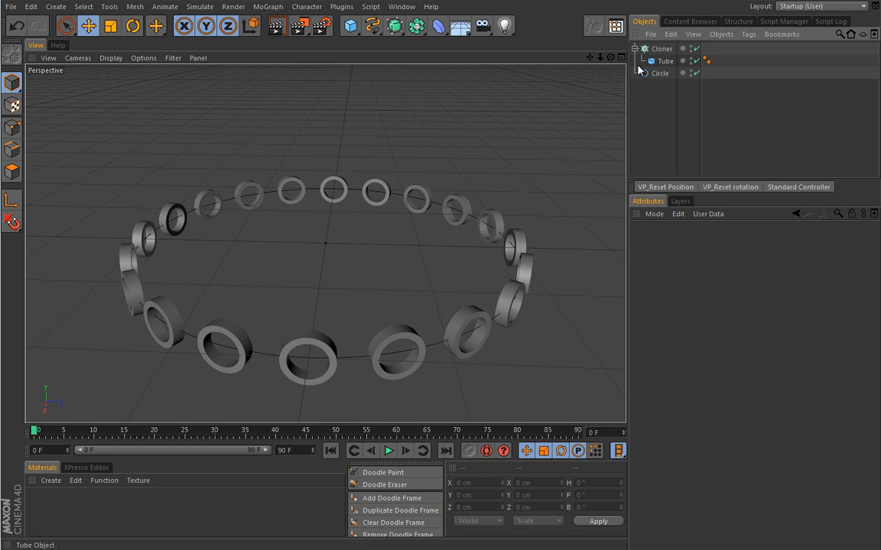
Step: Add a MoGraph Shader effector to the Cloner and disable the effector's Scale transform
{"action": "left_click", "coordinate": [662, 48]}
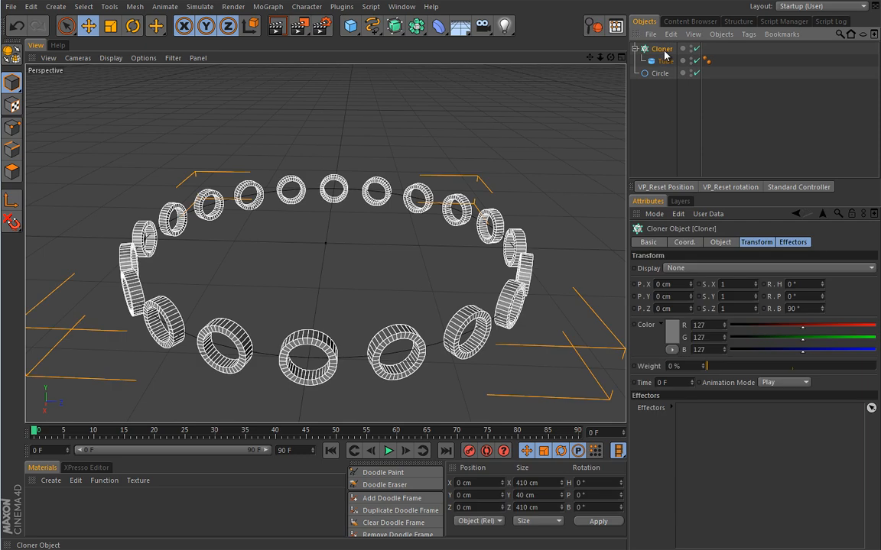
{"action": "left_click", "coordinate": [268, 6]}
{"action": "mouse_move", "coordinate": [288, 29]}
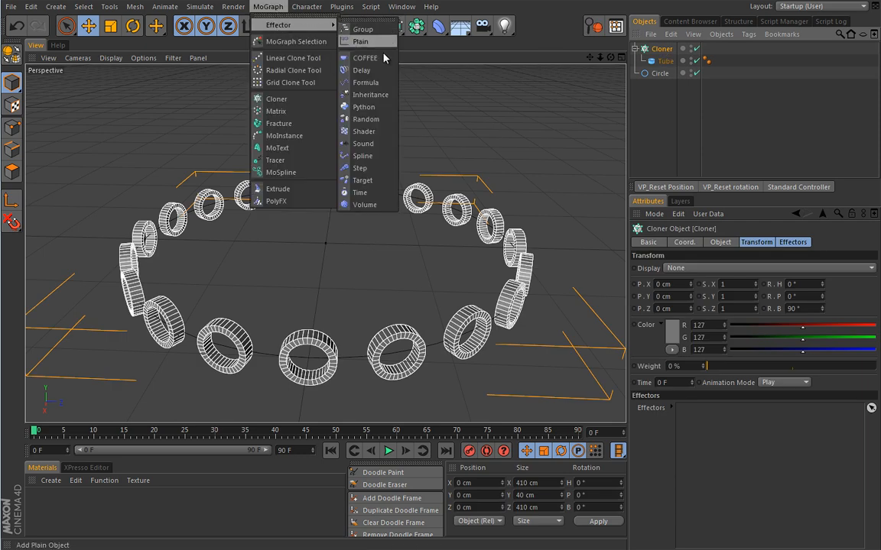
{"action": "left_click", "coordinate": [361, 131]}
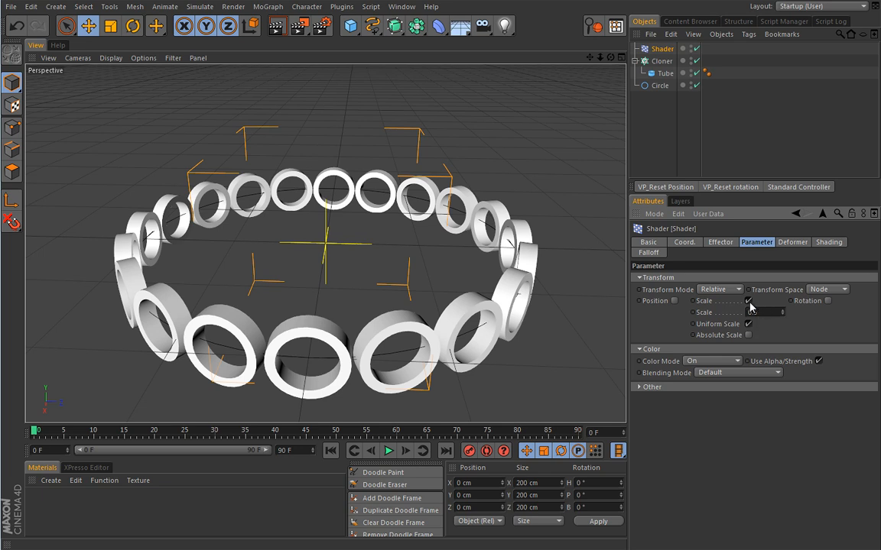
{"action": "left_click", "coordinate": [748, 300]}
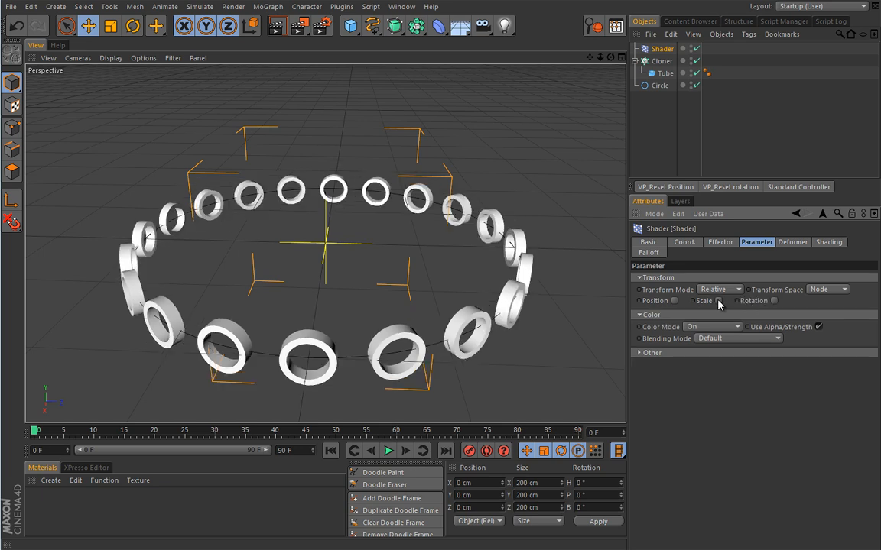
Step: Try a 44 cm X position offset on the Shader effector, reset it to 0 cm, and disable Position again
{"action": "left_click", "coordinate": [675, 301]}
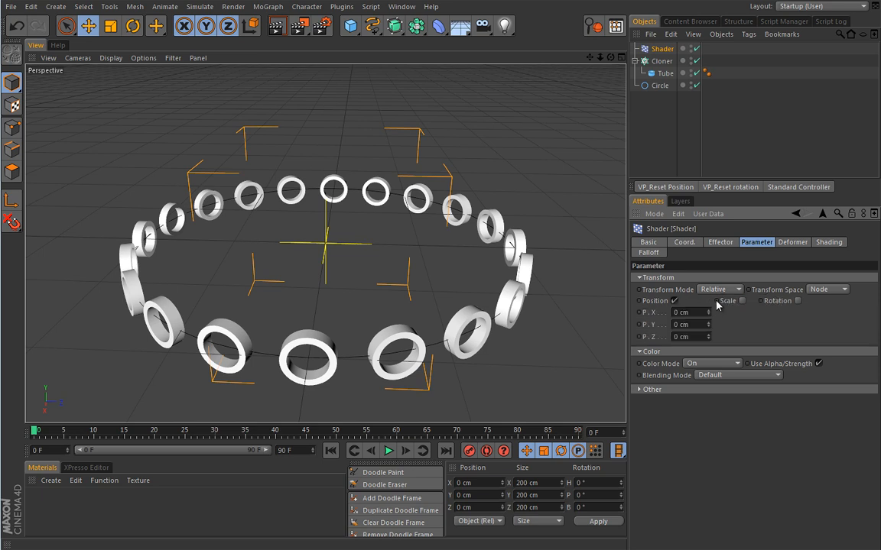
{"action": "mouse_move", "coordinate": [708, 316]}
{"action": "left_mouse_down"}
{"action": "mouse_move", "coordinate": [709, 309]}
{"action": "mouse_move", "coordinate": [711, 322]}
{"action": "mouse_move", "coordinate": [702, 286]}
{"action": "mouse_move", "coordinate": [701, 312]}
{"action": "left_mouse_up"}
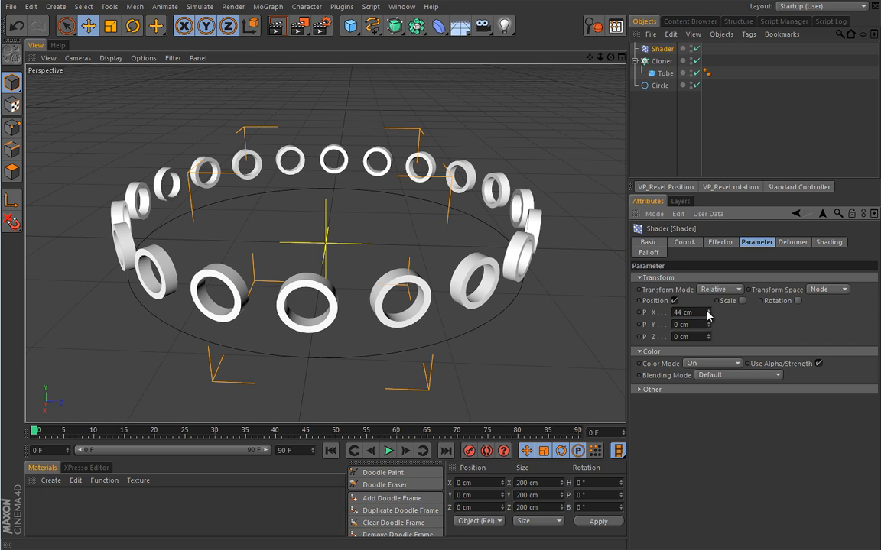
{"action": "double_click", "coordinate": [673, 312]}
{"action": "type", "text": "0"}
{"action": "key", "text": "Return"}
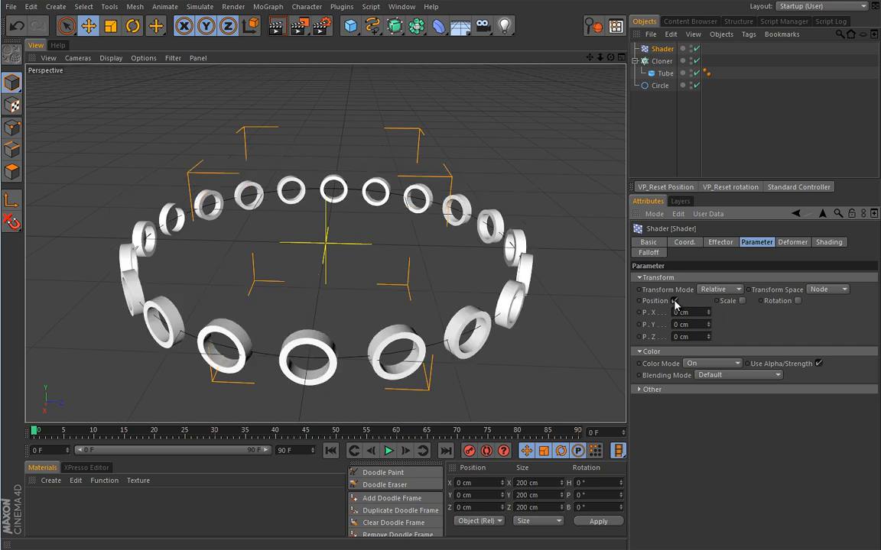
{"action": "left_click", "coordinate": [674, 301]}
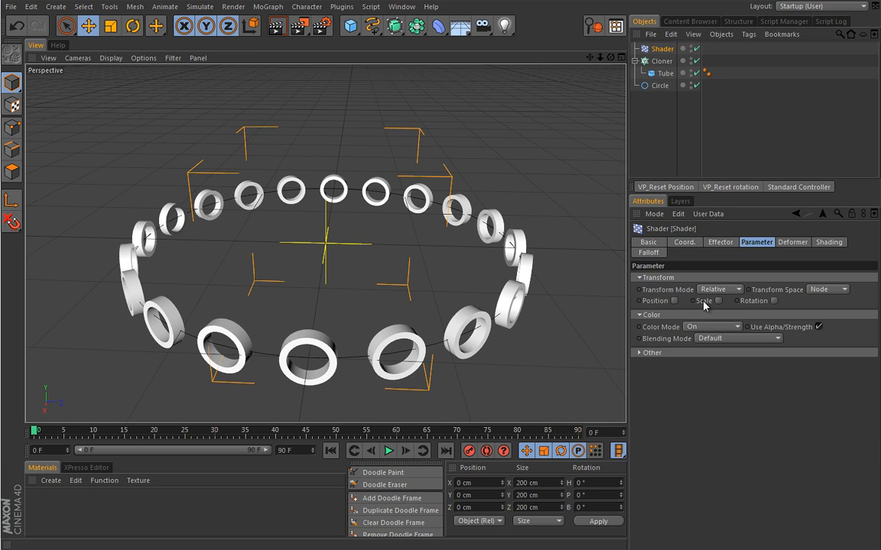
Step: Disable Use Alpha/Strength in the Shader effector's color parameters
{"action": "left_click", "coordinate": [819, 327]}
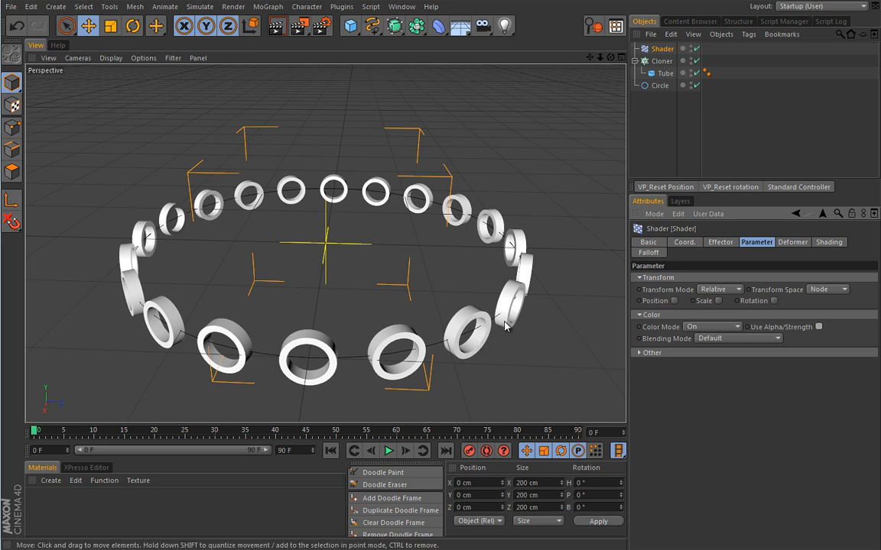
Step: Create a new material with Specular disabled and set its color to red, RGB 255, 0, 46
{"action": "double_click", "coordinate": [39, 507]}
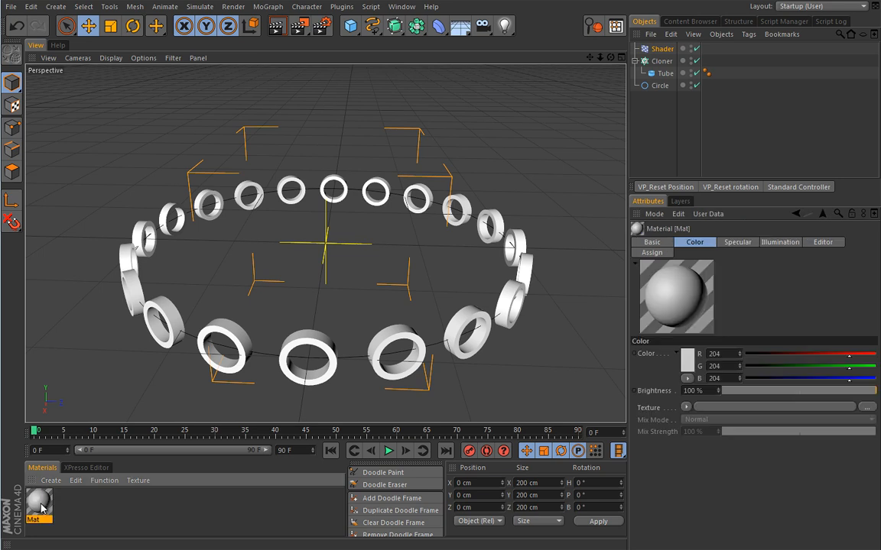
{"action": "double_click", "coordinate": [38, 508]}
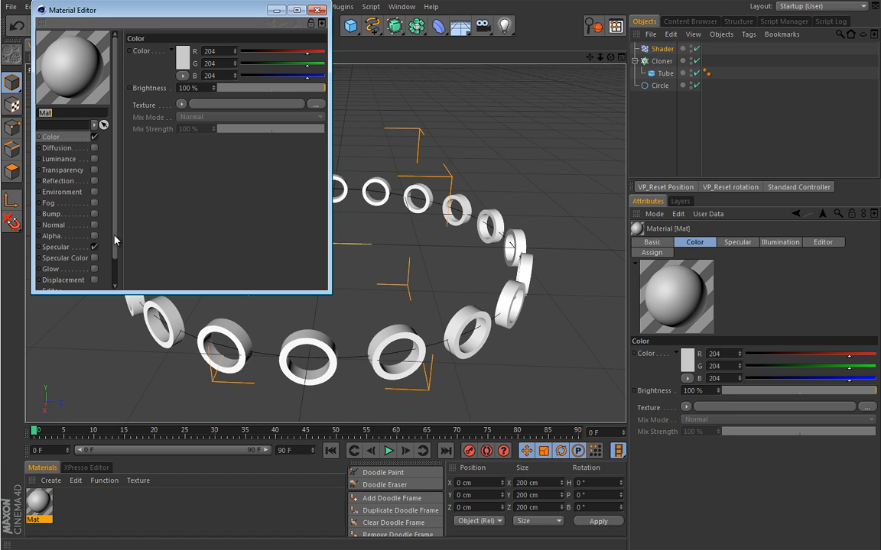
{"action": "left_click", "coordinate": [94, 247]}
{"action": "left_click_drag", "start_coordinate": [175, 10], "coordinate": [199, 99]}
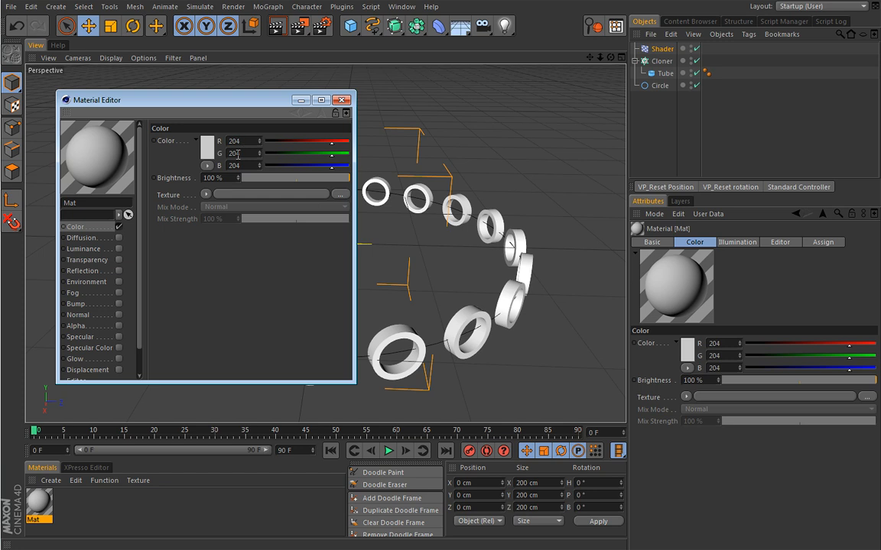
{"action": "left_click", "coordinate": [207, 147]}
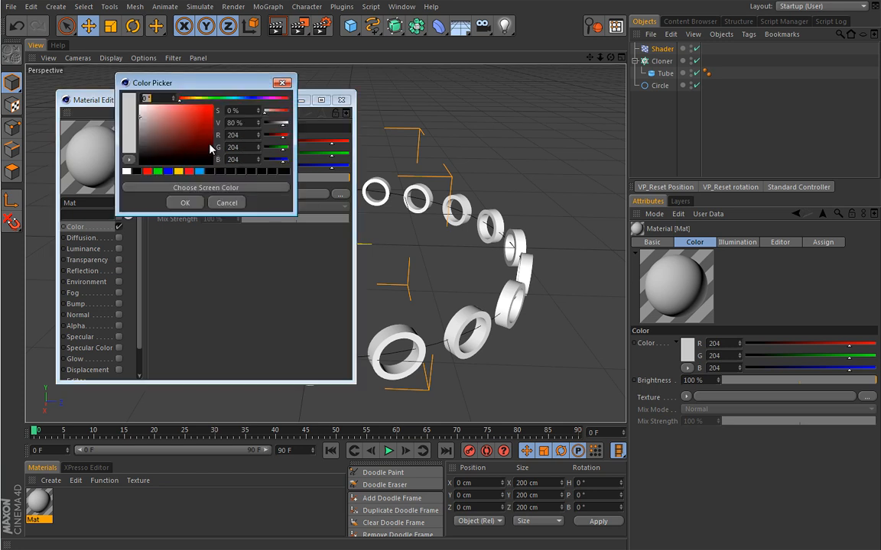
{"action": "left_click", "coordinate": [188, 170]}
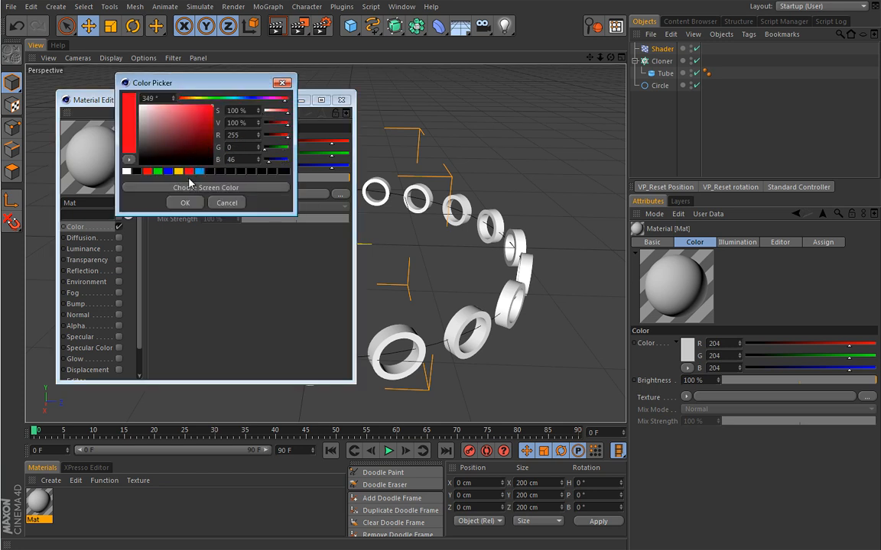
{"action": "left_click", "coordinate": [185, 203]}
{"action": "left_click", "coordinate": [341, 99]}
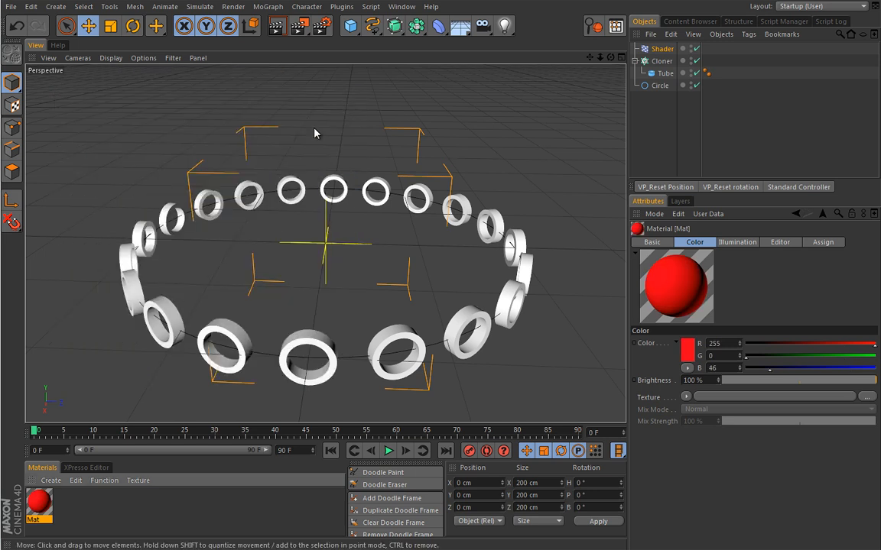
Step: Apply the red material to the Shader effector and set its shading channel to Color, linked to that material's texture tag
{"action": "left_click_drag", "start_coordinate": [46, 499], "coordinate": [678, 54]}
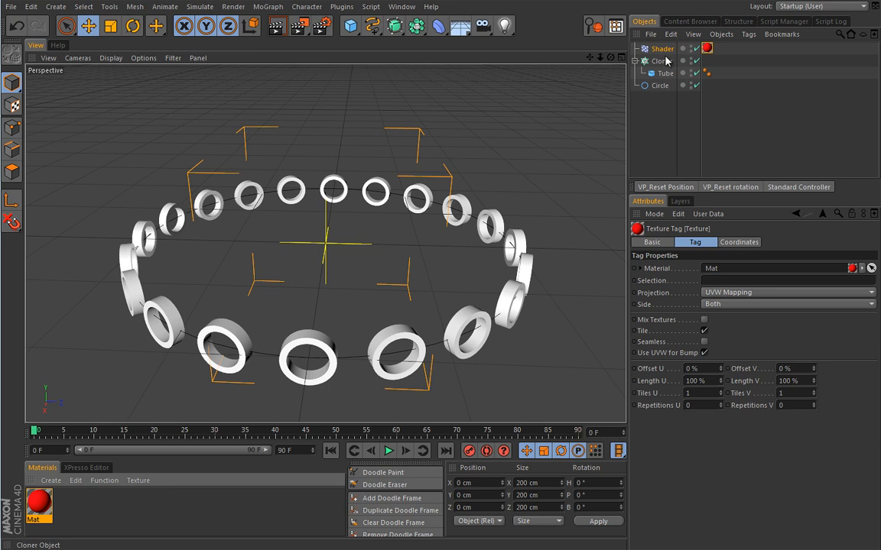
{"action": "left_click", "coordinate": [664, 50]}
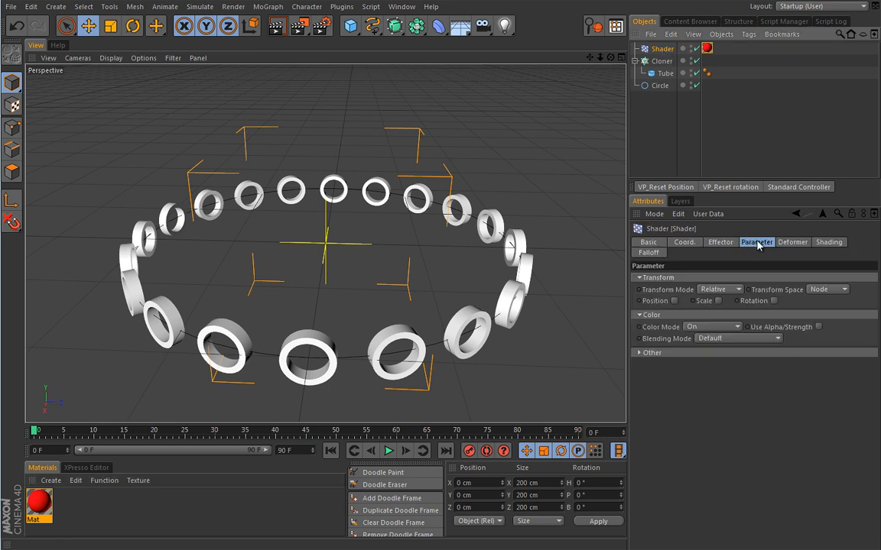
{"action": "left_click", "coordinate": [828, 242]}
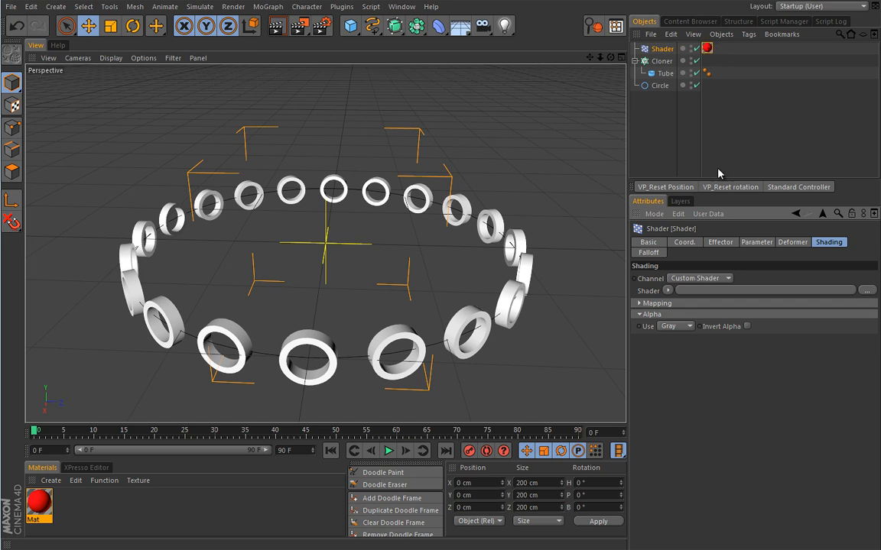
{"action": "left_click", "coordinate": [679, 279]}
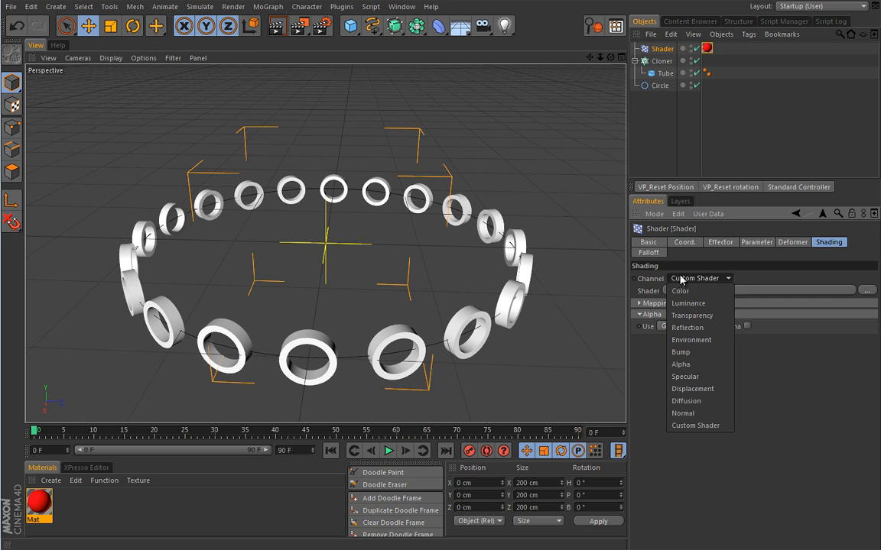
{"action": "left_click", "coordinate": [679, 292]}
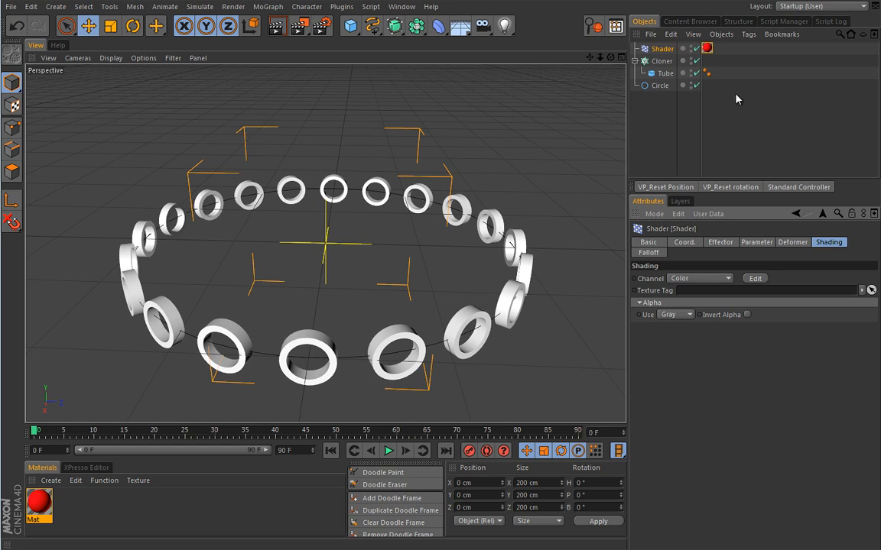
{"action": "left_click_drag", "start_coordinate": [707, 48], "coordinate": [690, 298]}
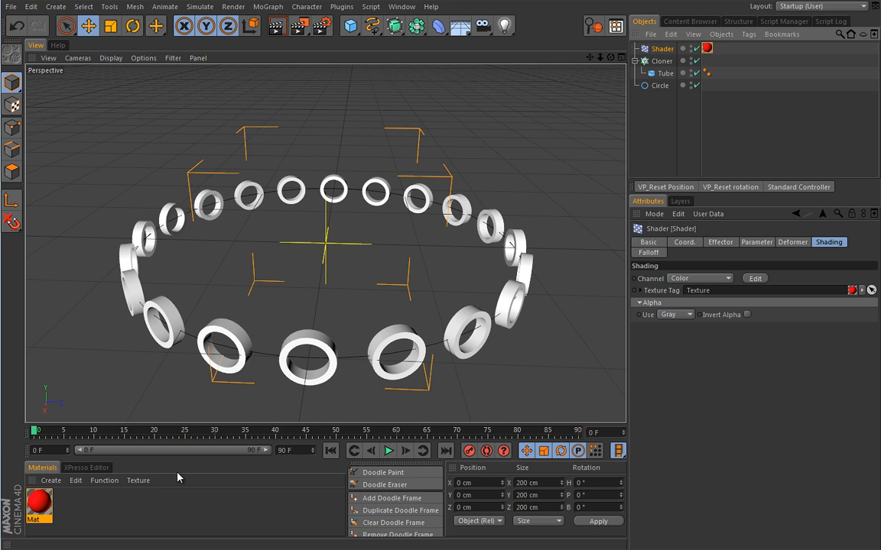
Step: Load a Color shader as the material's color texture and set it to red, RGB 255, 0, 46
{"action": "left_click", "coordinate": [39, 503]}
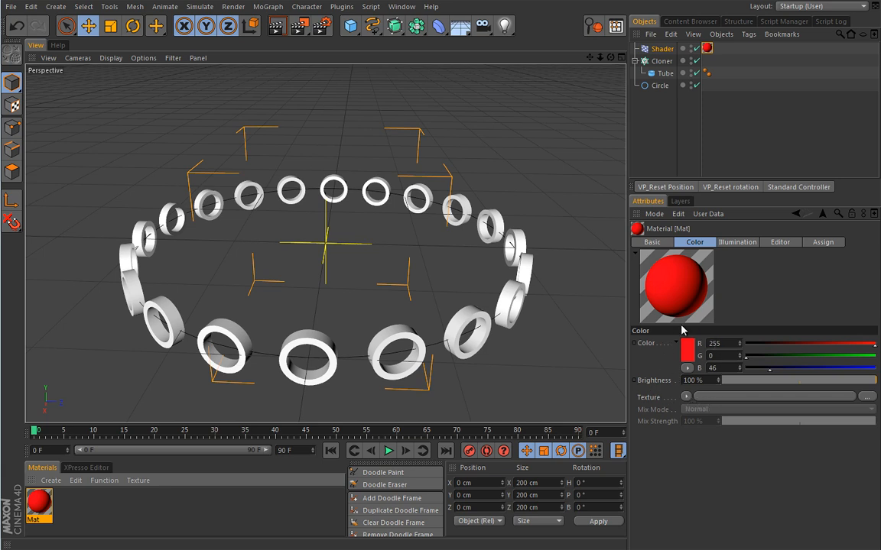
{"action": "left_click", "coordinate": [687, 397]}
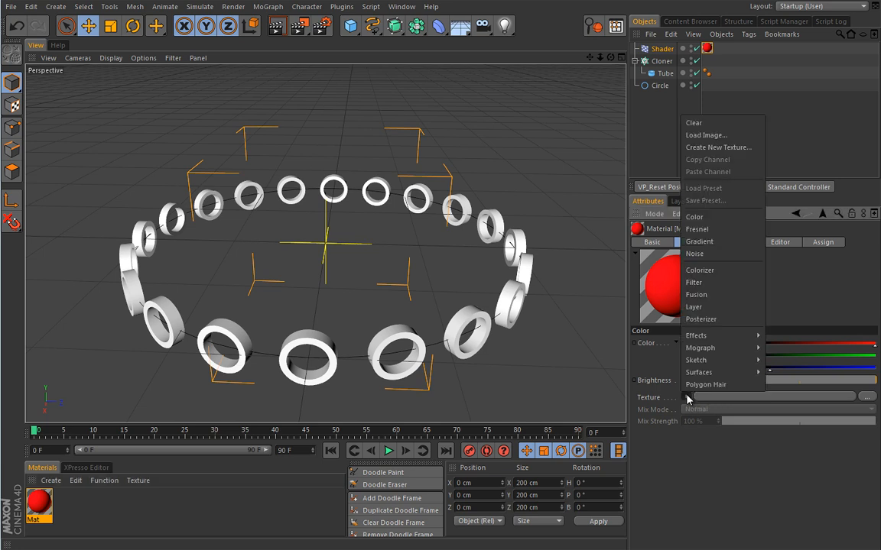
{"action": "left_click", "coordinate": [695, 217]}
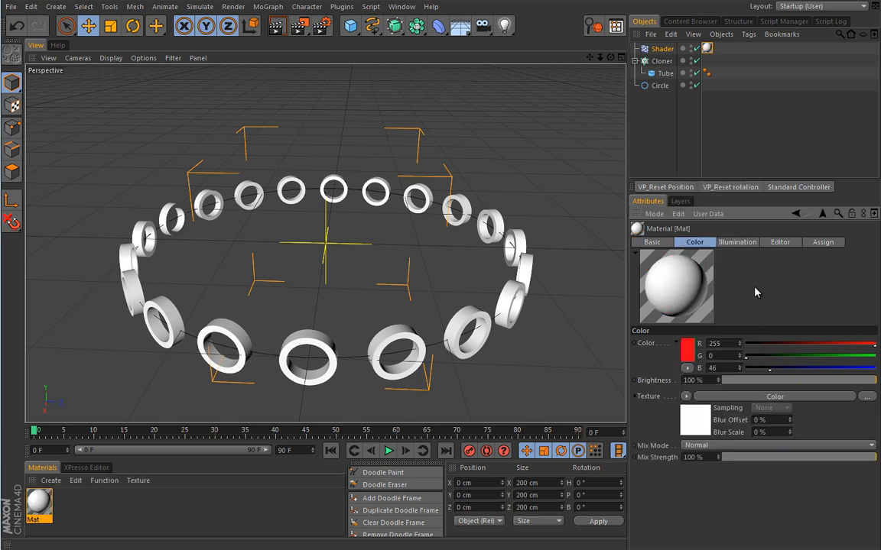
{"action": "left_click", "coordinate": [696, 420]}
{"action": "left_click", "coordinate": [679, 348]}
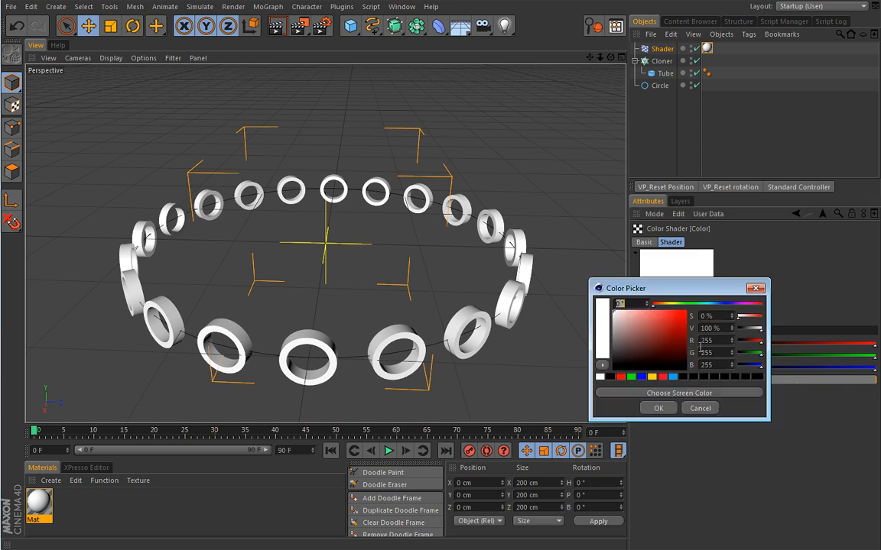
{"action": "left_click", "coordinate": [663, 376]}
{"action": "left_click", "coordinate": [659, 408]}
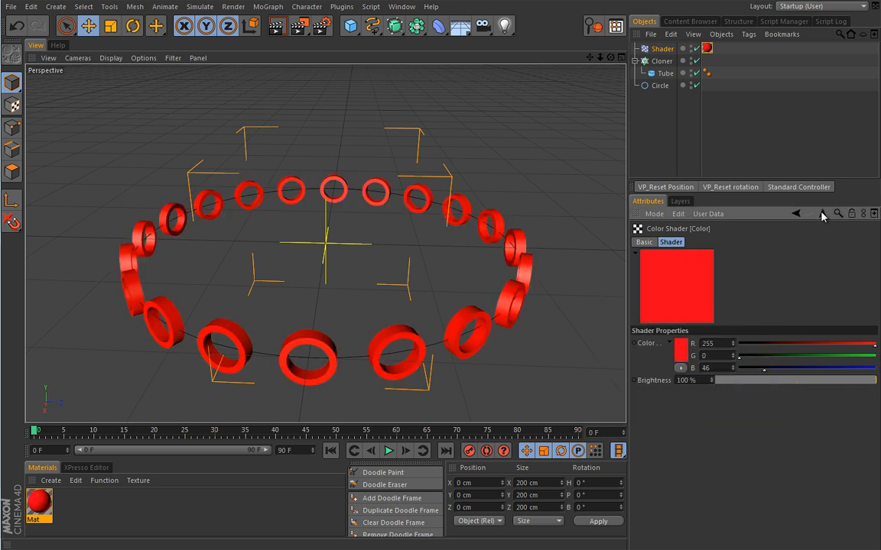
Step: Examine how the effector's Color channel links to the Color shader in the material's texture slot
{"action": "left_click", "coordinate": [798, 215]}
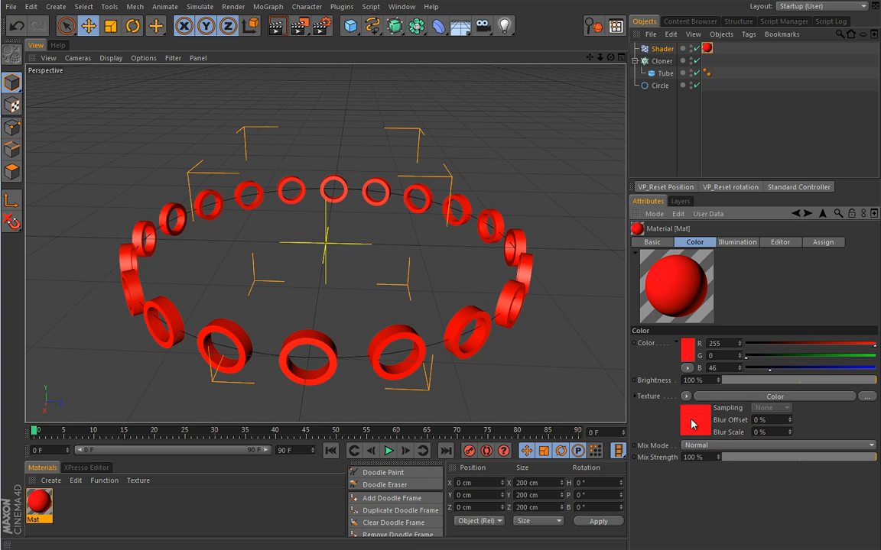
{"action": "left_click", "coordinate": [662, 49]}
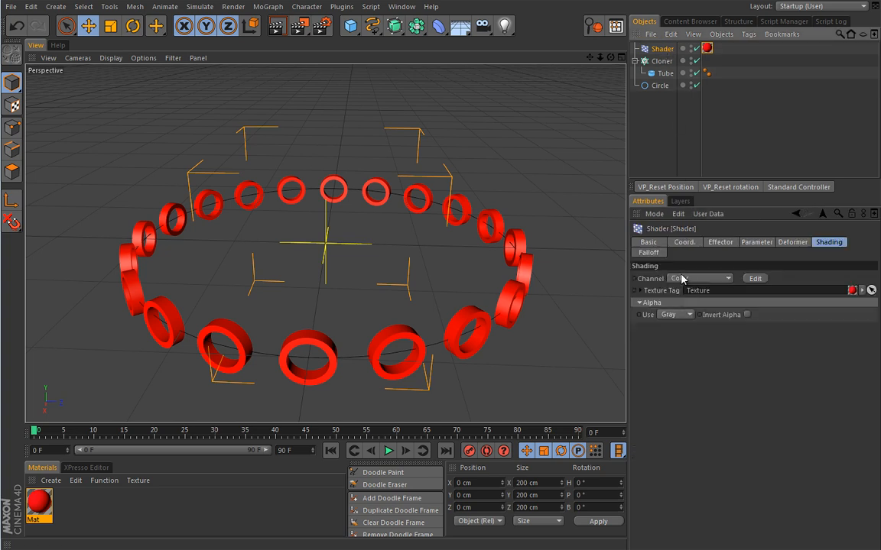
{"action": "left_click", "coordinate": [41, 504]}
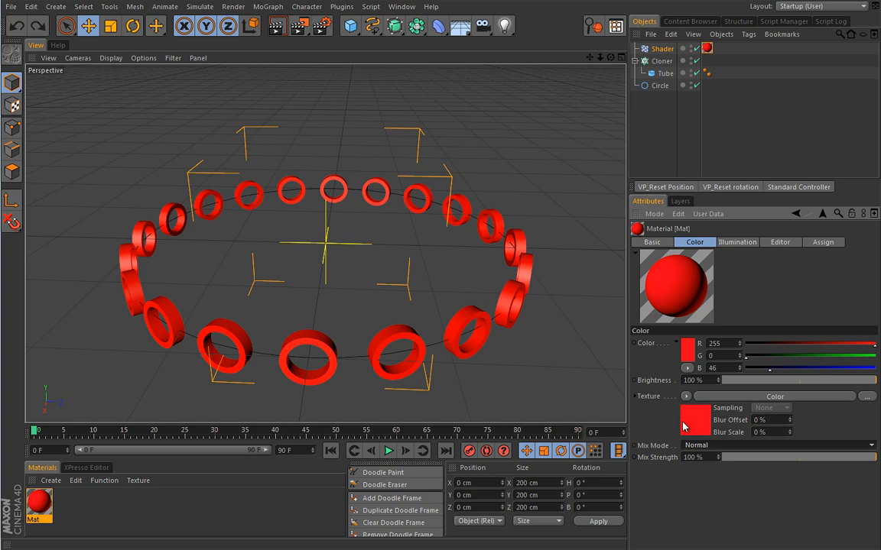
{"action": "left_click", "coordinate": [662, 48]}
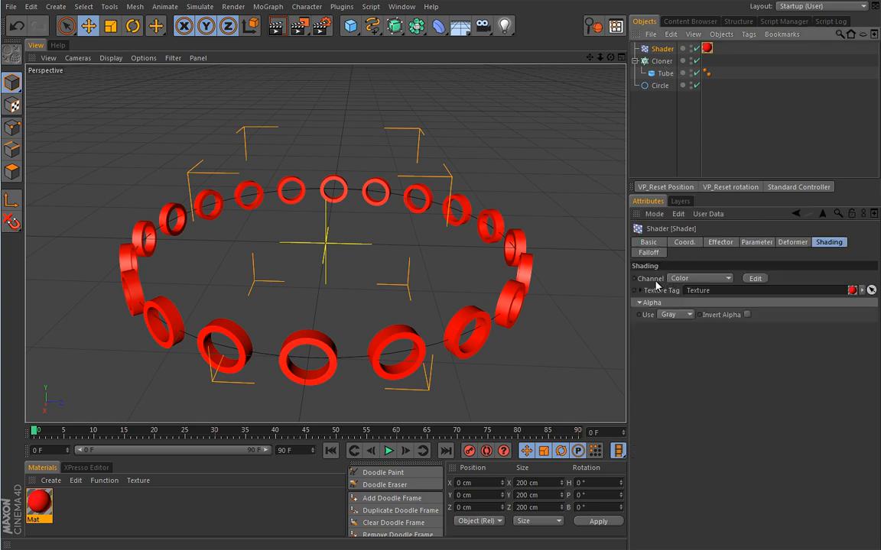
{"action": "left_click", "coordinate": [755, 279]}
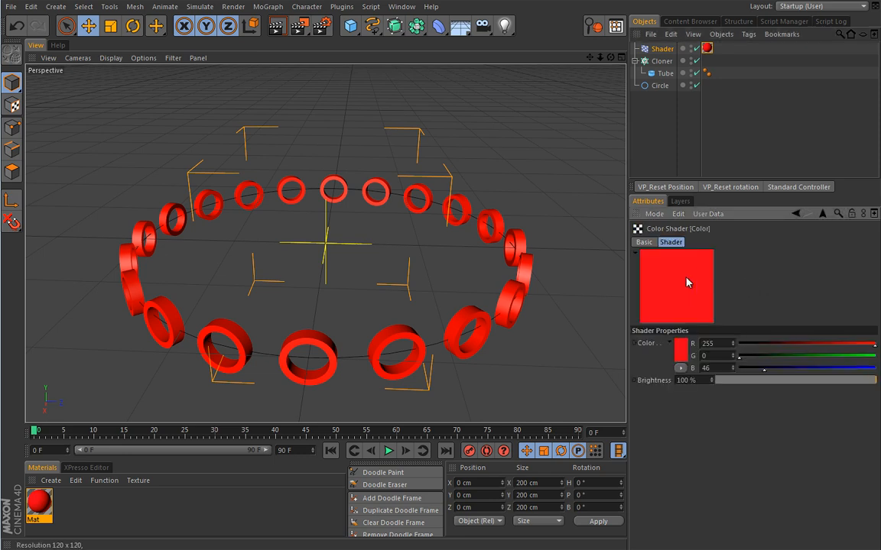
{"action": "left_click", "coordinate": [795, 214]}
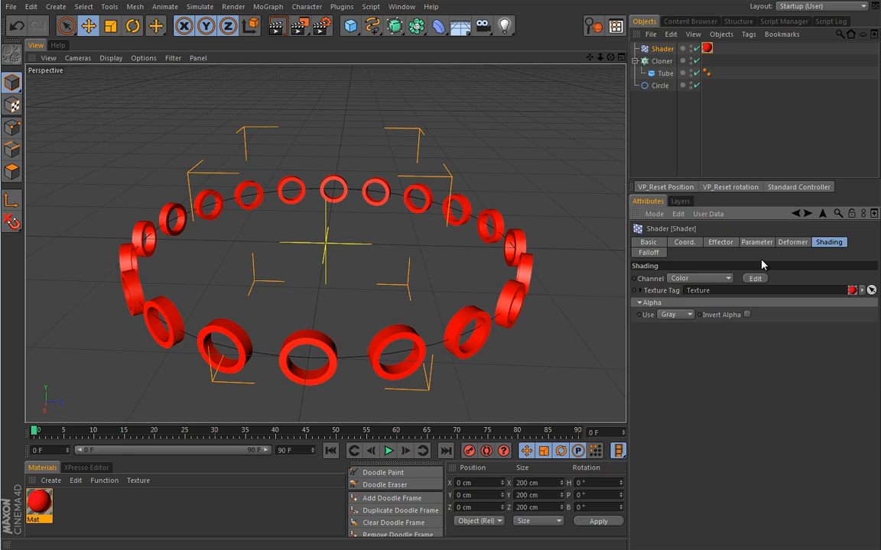
Step: Set the Shader effector's alpha source to Alpha and its shading channel to Custom Shader
{"action": "left_click", "coordinate": [727, 279]}
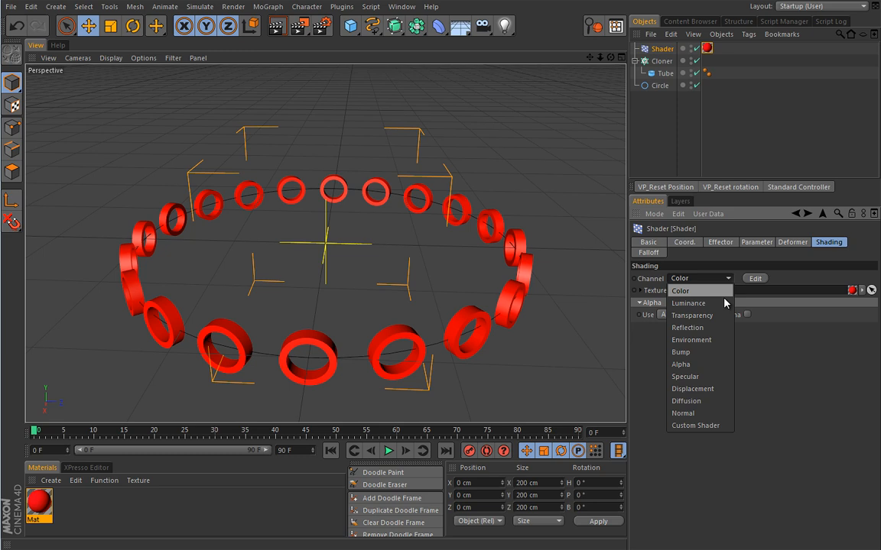
{"action": "left_click", "coordinate": [692, 425]}
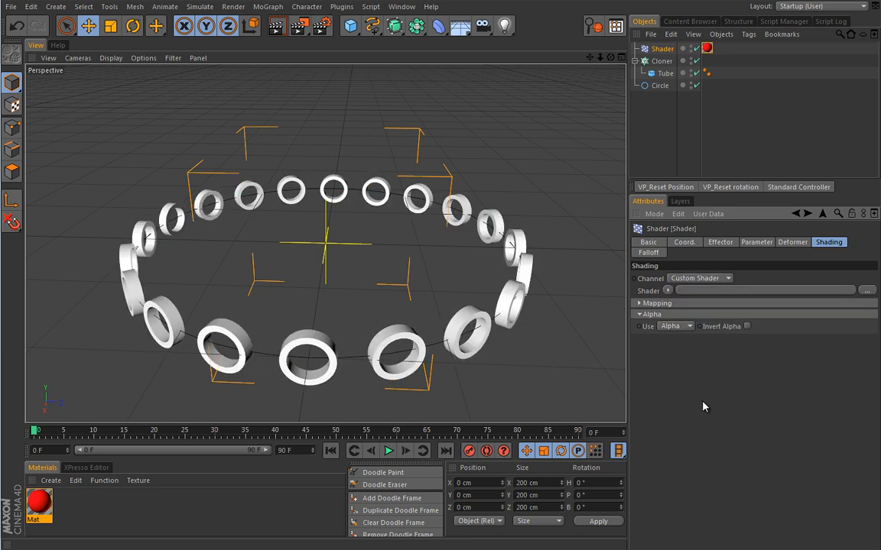
Step: Load a Gradient shader as the Shader effector's custom shader and open the gradient's settings
{"action": "left_click", "coordinate": [667, 291]}
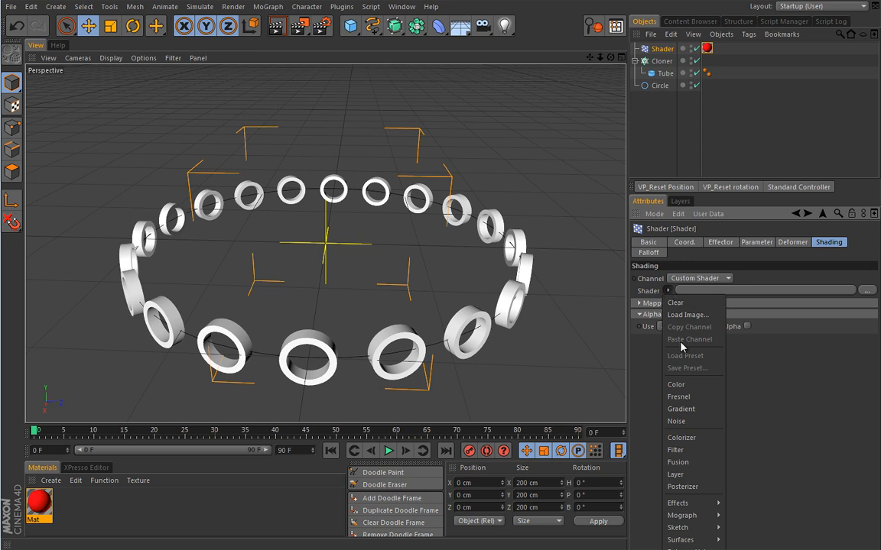
{"action": "left_click", "coordinate": [684, 409]}
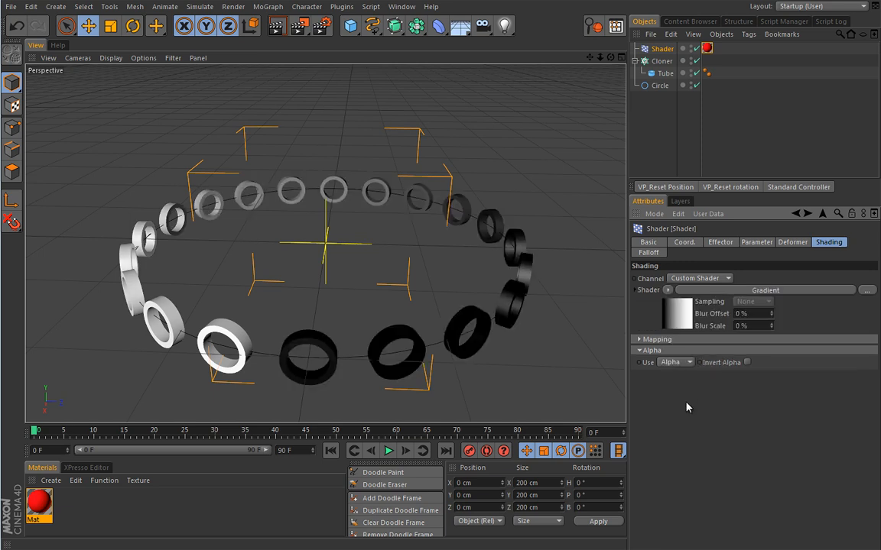
{"action": "left_click", "coordinate": [683, 313]}
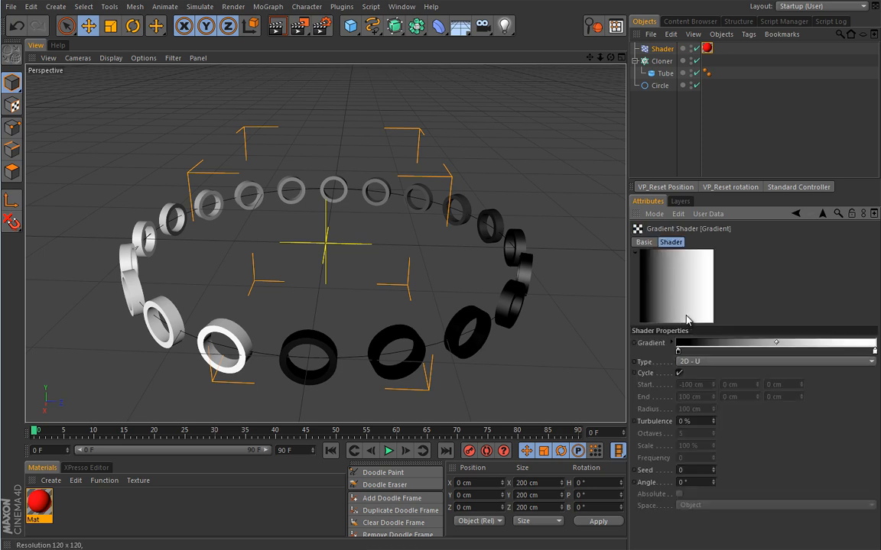
Step: Add a bright blue knot in the middle of the gradient and color its end knot red
{"action": "double_click", "coordinate": [777, 351]}
{"action": "left_click", "coordinate": [769, 377]}
{"action": "left_click", "coordinate": [754, 408]}
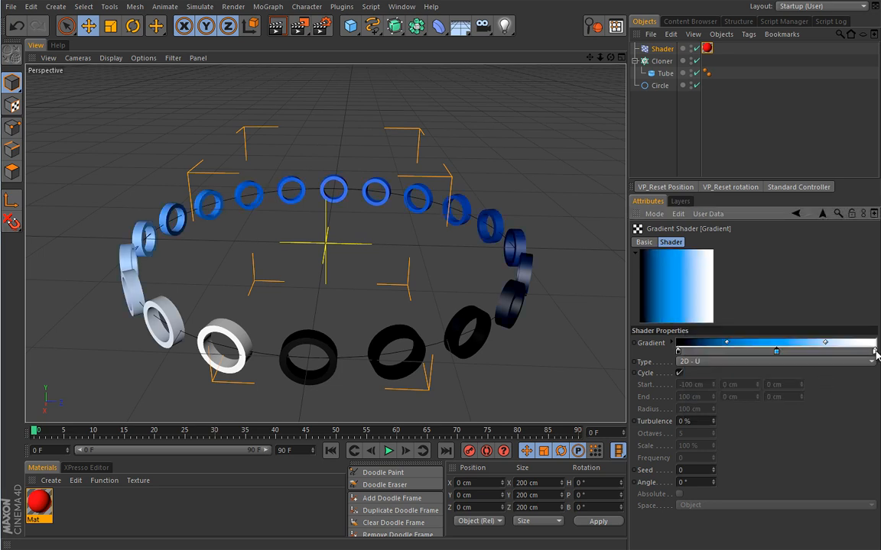
{"action": "double_click", "coordinate": [875, 351]}
{"action": "left_click", "coordinate": [857, 377]}
{"action": "left_click", "coordinate": [854, 407]}
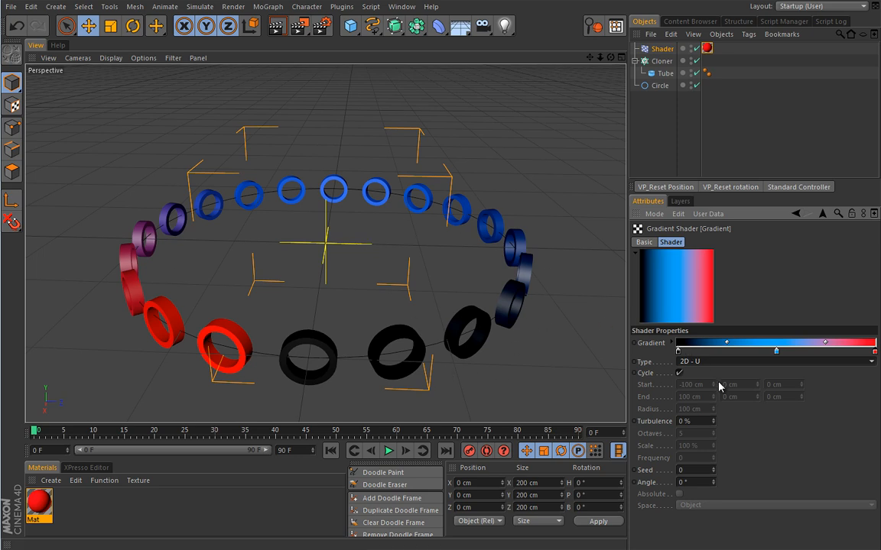
Step: Try the 2D - Radial type on the gradient and undo the change
{"action": "left_click", "coordinate": [692, 363]}
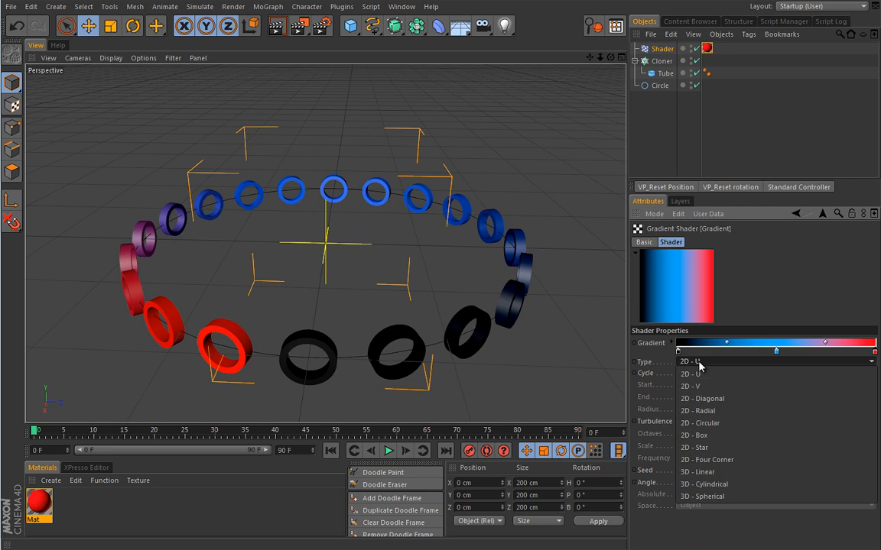
{"action": "left_click", "coordinate": [704, 412]}
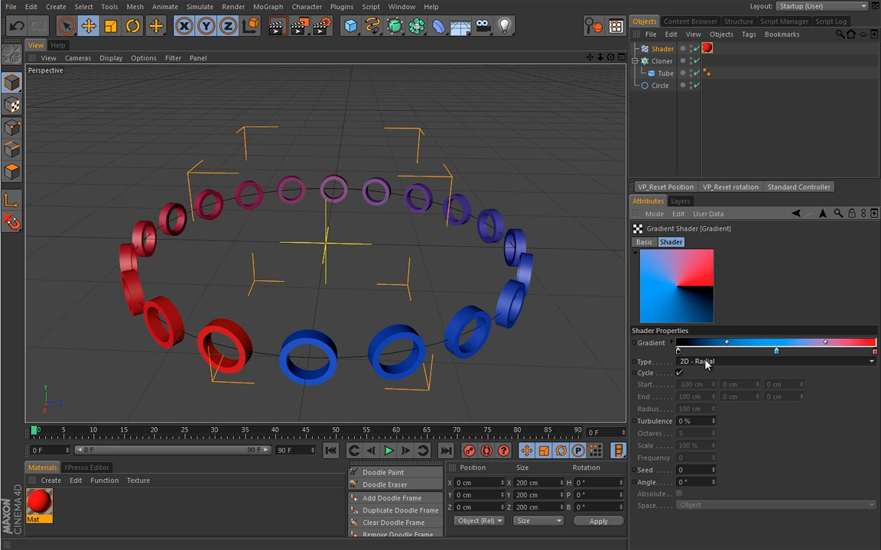
{"action": "key", "text": "ctrl+z"}
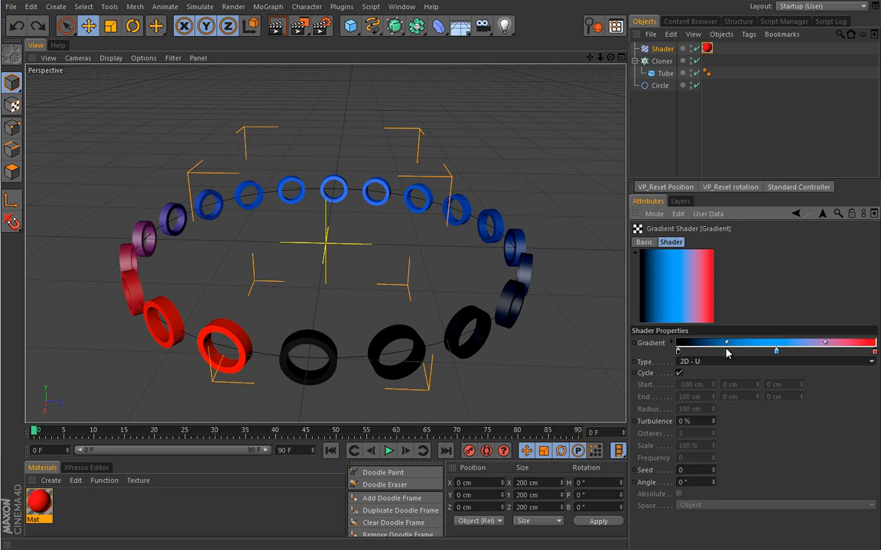
Step: Enable the Shader effector's Position parameter and set P.X to 100 cm
{"action": "left_click", "coordinate": [662, 48]}
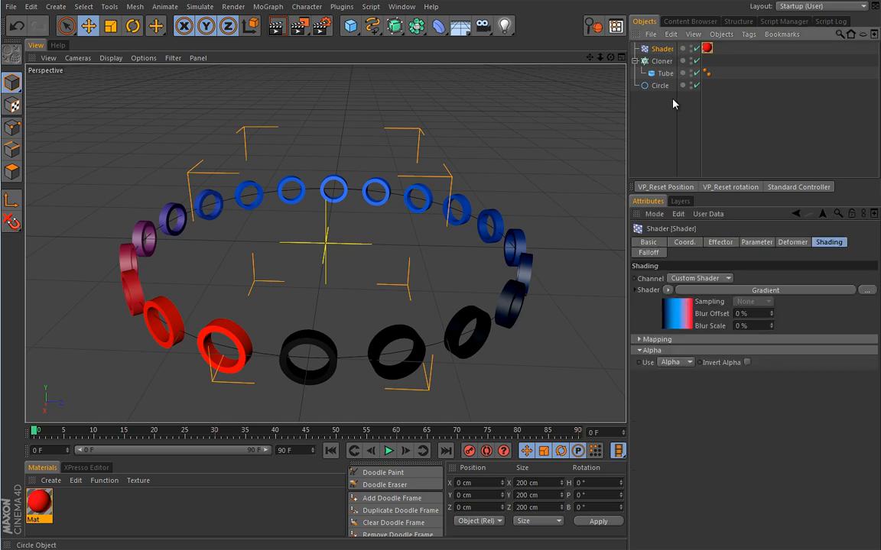
{"action": "left_click", "coordinate": [756, 242]}
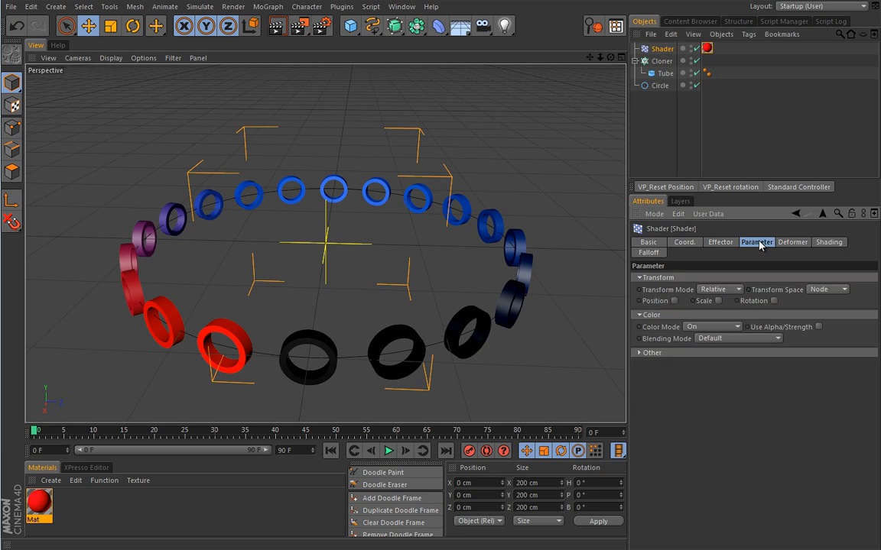
{"action": "left_click", "coordinate": [674, 301]}
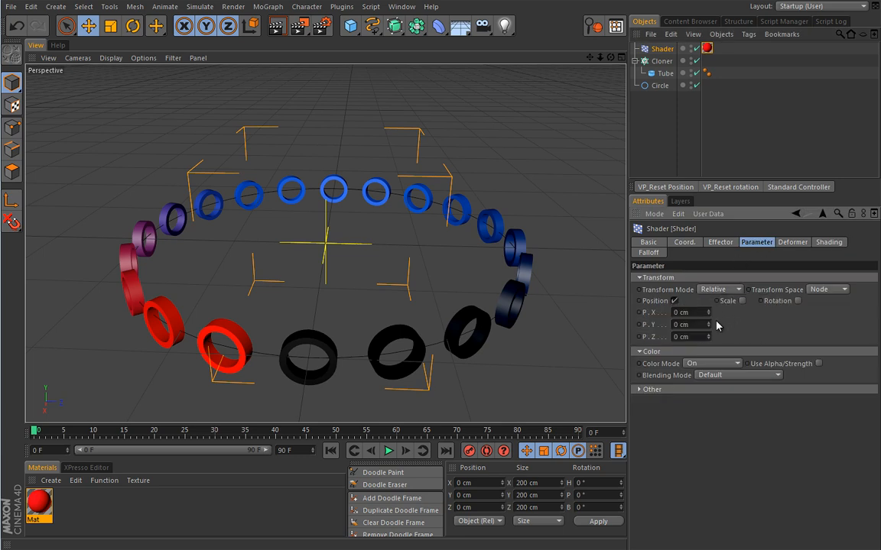
{"action": "left_click", "coordinate": [697, 312]}
{"action": "type", "text": "100"}
{"action": "key", "text": "Return"}
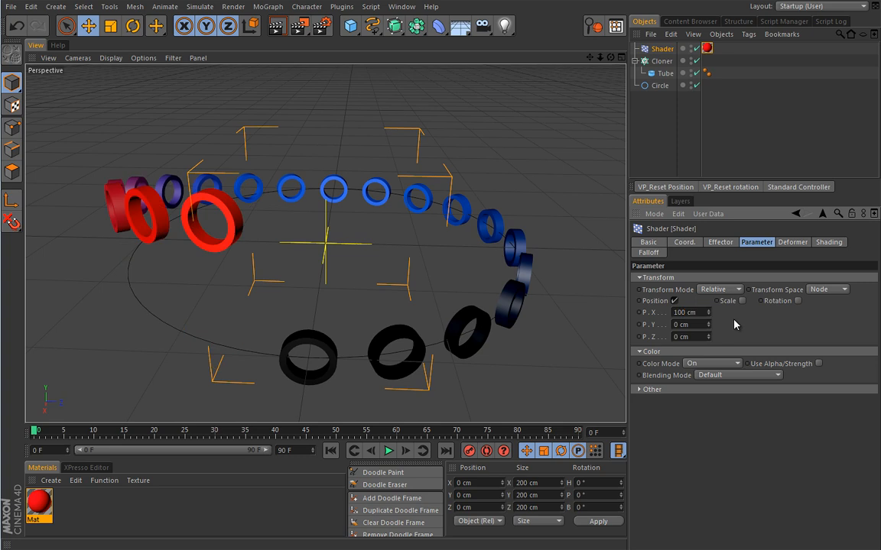
Step: Examine from several angles how far the differently colored clones are offset from the circle spline
{"action": "left_click_drag", "start_coordinate": [620, 302], "coordinate": [442, 310], "text": "alt"}
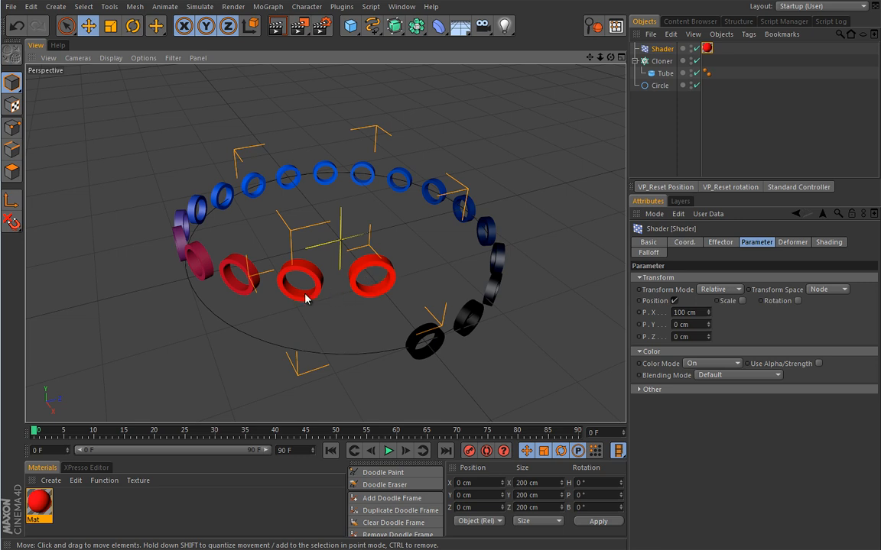
{"action": "left_click_drag", "start_coordinate": [386, 320], "coordinate": [405, 294], "text": "alt"}
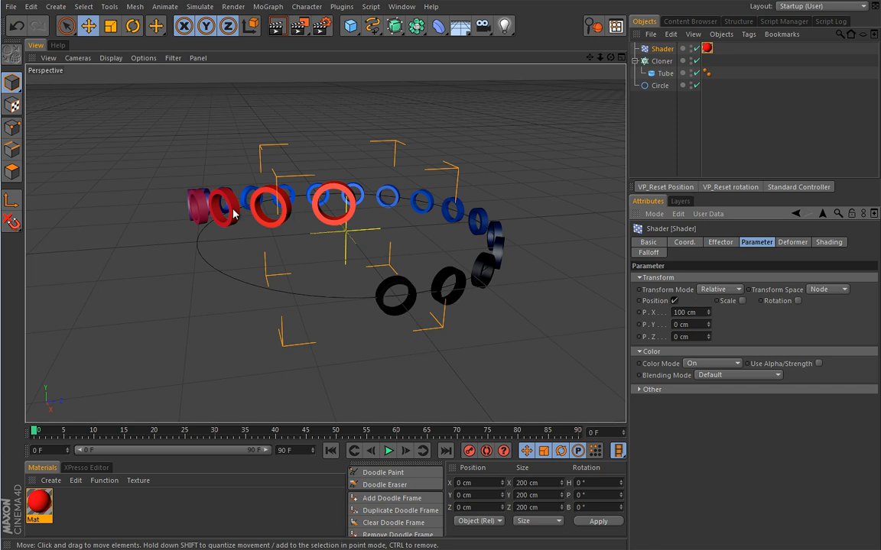
{"action": "left_click_drag", "start_coordinate": [428, 208], "coordinate": [403, 230], "text": "alt"}
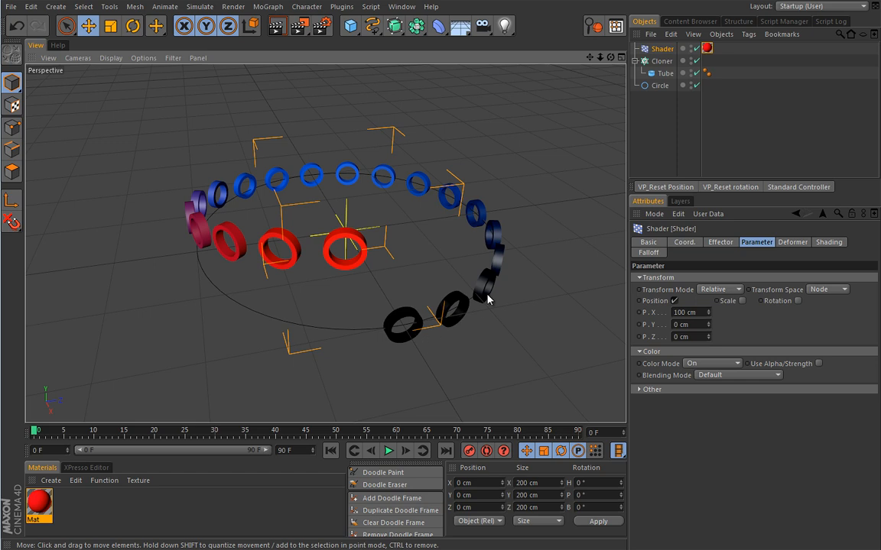
{"action": "left_click_drag", "start_coordinate": [472, 290], "coordinate": [344, 236], "text": "alt"}
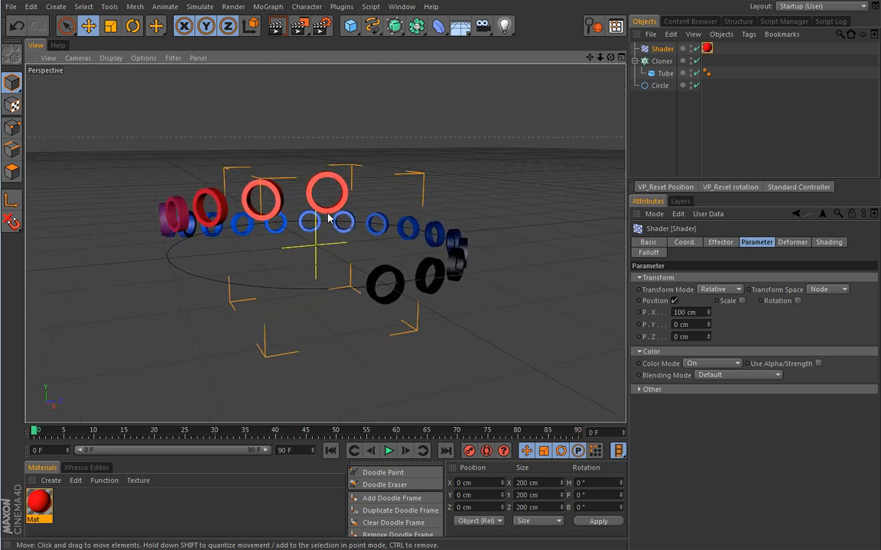
{"action": "left_click_drag", "start_coordinate": [333, 181], "coordinate": [345, 242], "text": "alt"}
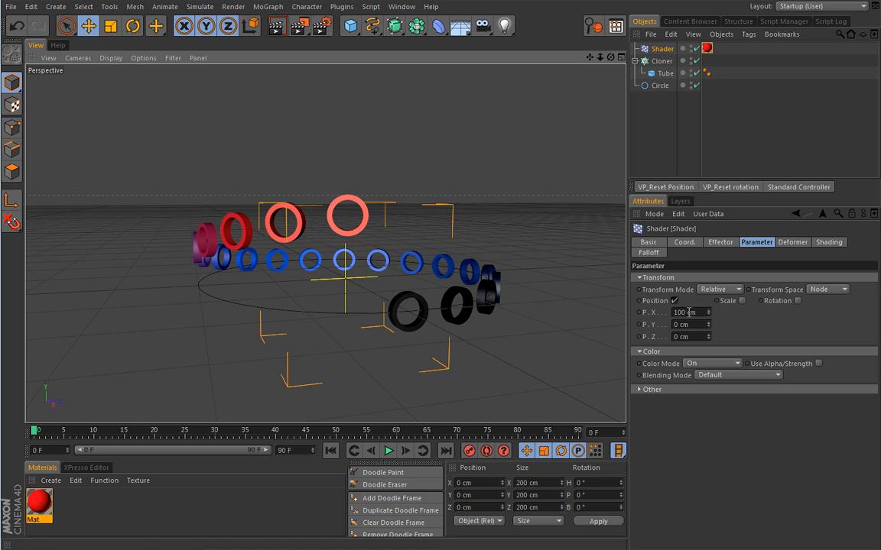
{"action": "scroll", "coordinate": [556, 295], "scroll_direction": "down", "scroll_amount": 3}
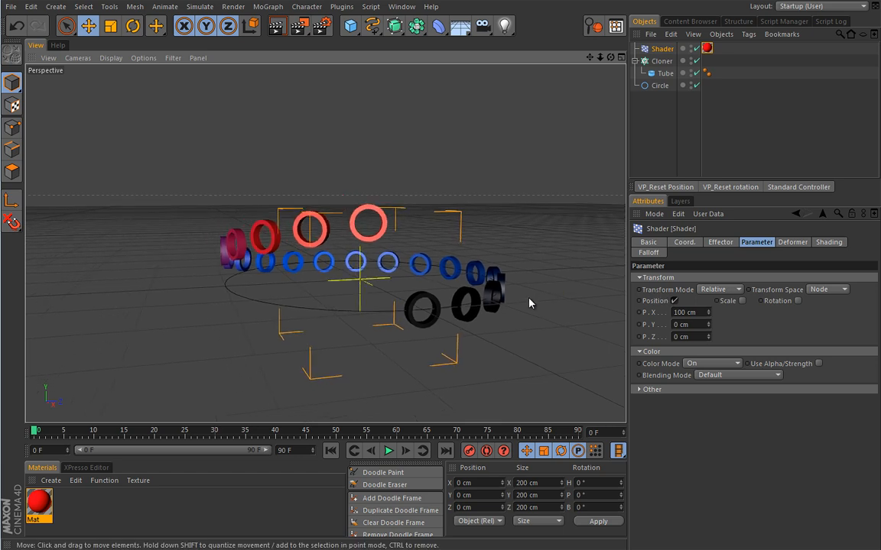
Step: Lighten the blue middle knot of the effector's gradient by lowering its saturation to 49%
{"action": "left_click", "coordinate": [820, 244]}
{"action": "left_click", "coordinate": [677, 312]}
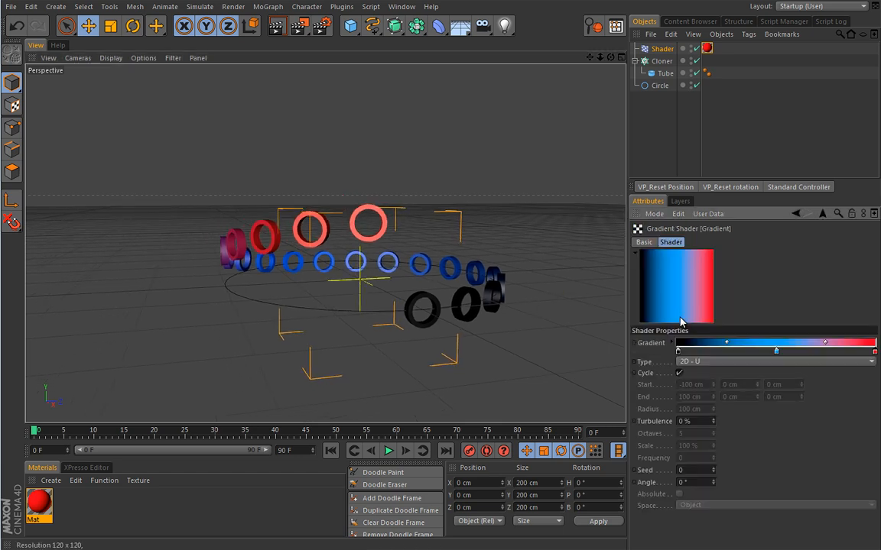
{"action": "double_click", "coordinate": [777, 352]}
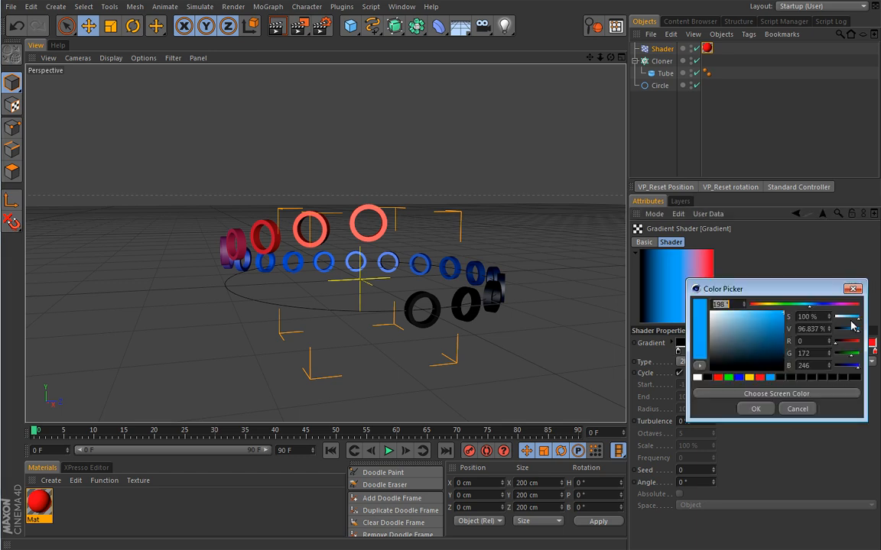
{"action": "left_click_drag", "start_coordinate": [858, 319], "coordinate": [845, 318]}
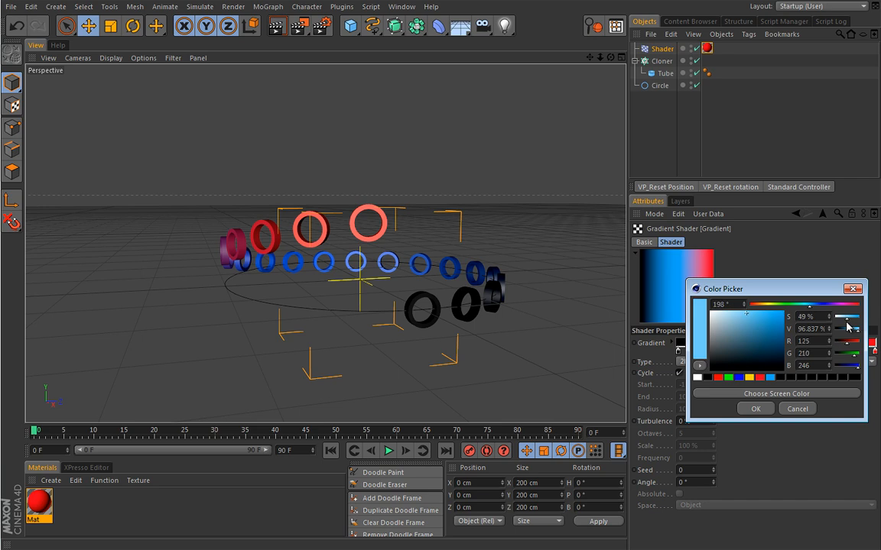
{"action": "left_click", "coordinate": [756, 409]}
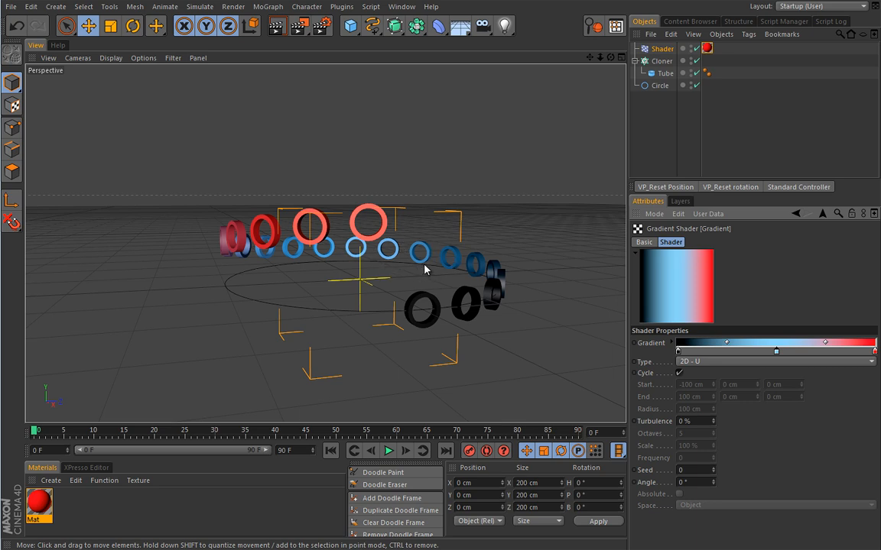
Step: Change the gradient's red end knot to white and return to the Shader effector's parameters
{"action": "double_click", "coordinate": [875, 352]}
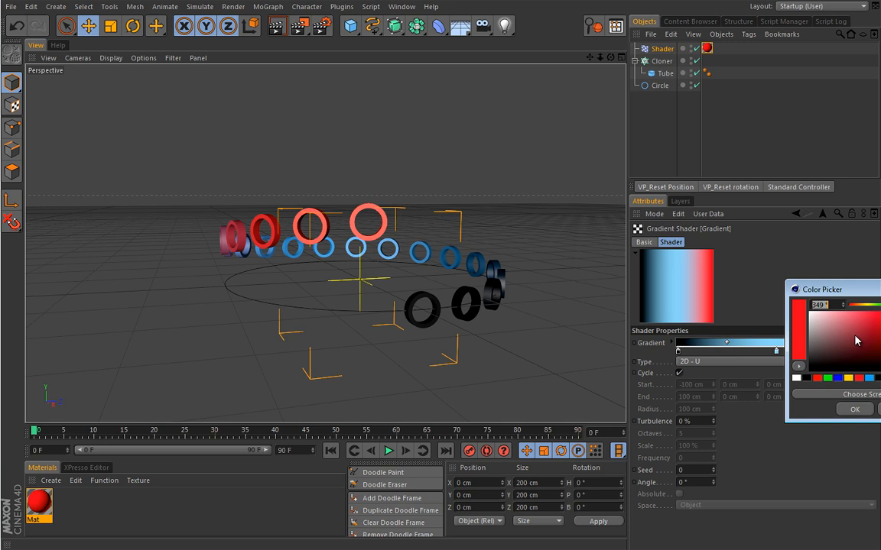
{"action": "left_click", "coordinate": [850, 413]}
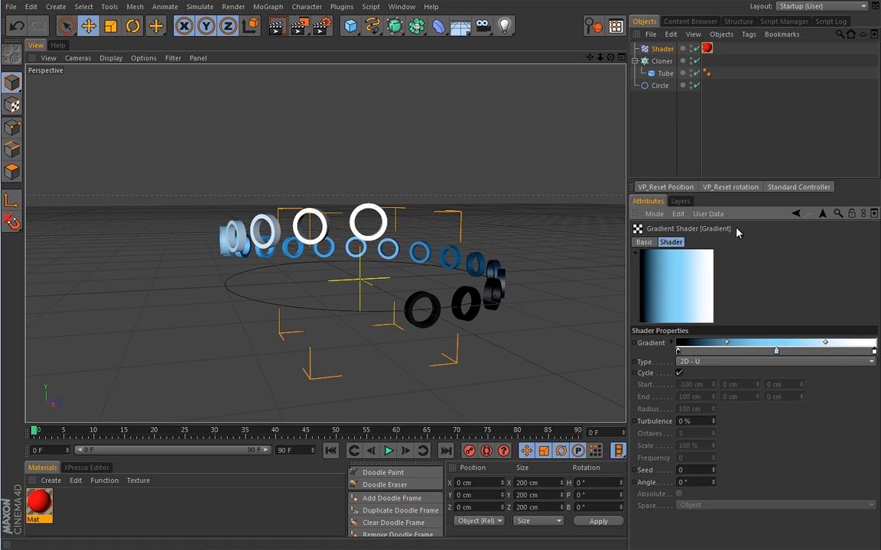
{"action": "left_click", "coordinate": [796, 214]}
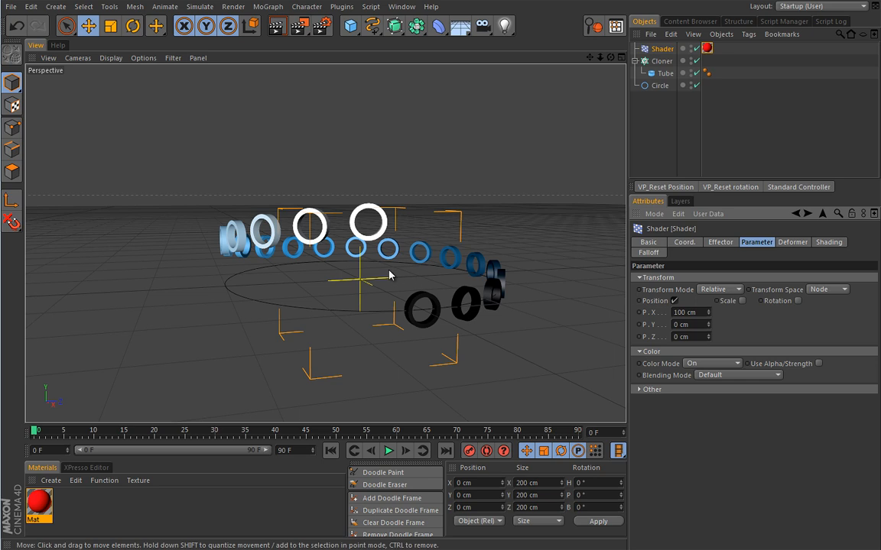
Step: Examine the clone offsets, the effector's position parameters and the alpha source options in its shading settings
{"action": "left_click_drag", "start_coordinate": [388, 276], "coordinate": [413, 299], "text": "alt"}
{"action": "middle_click_drag", "start_coordinate": [425, 282], "coordinate": [441, 306], "text": "alt"}
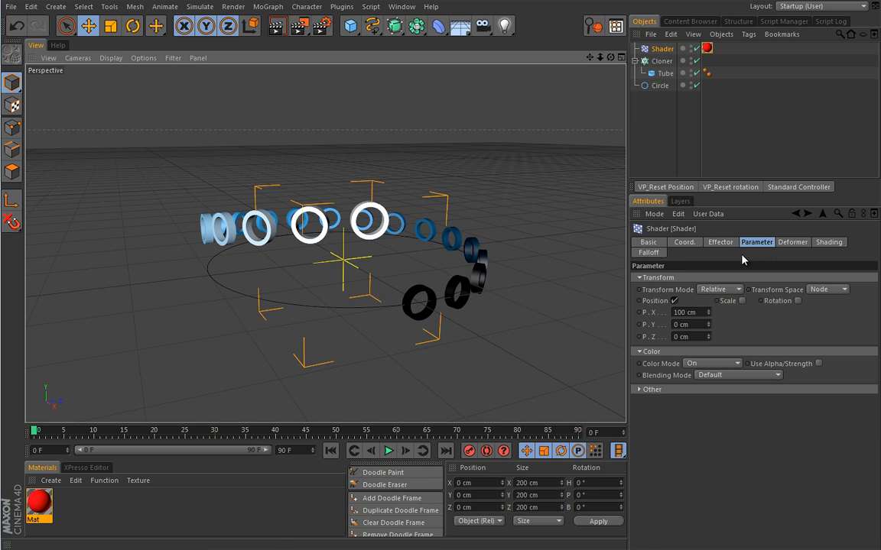
{"action": "left_click", "coordinate": [828, 243]}
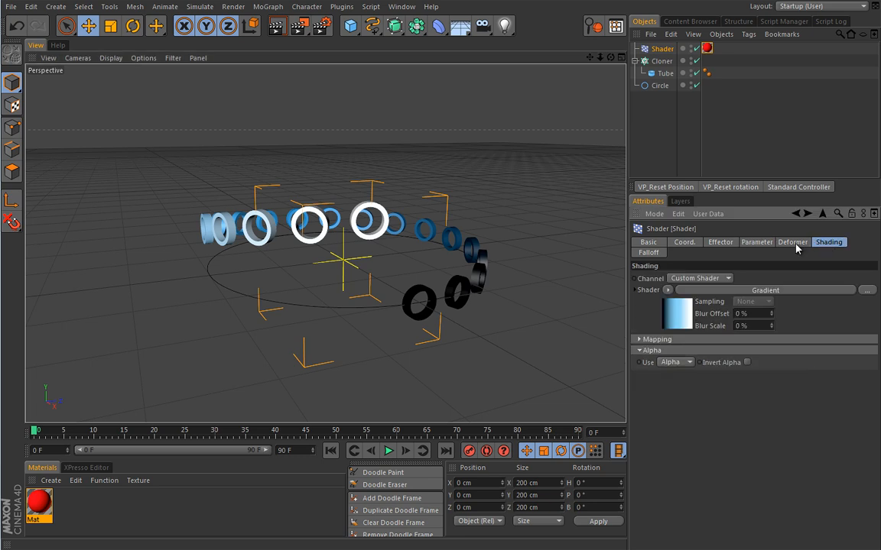
{"action": "left_click", "coordinate": [682, 363]}
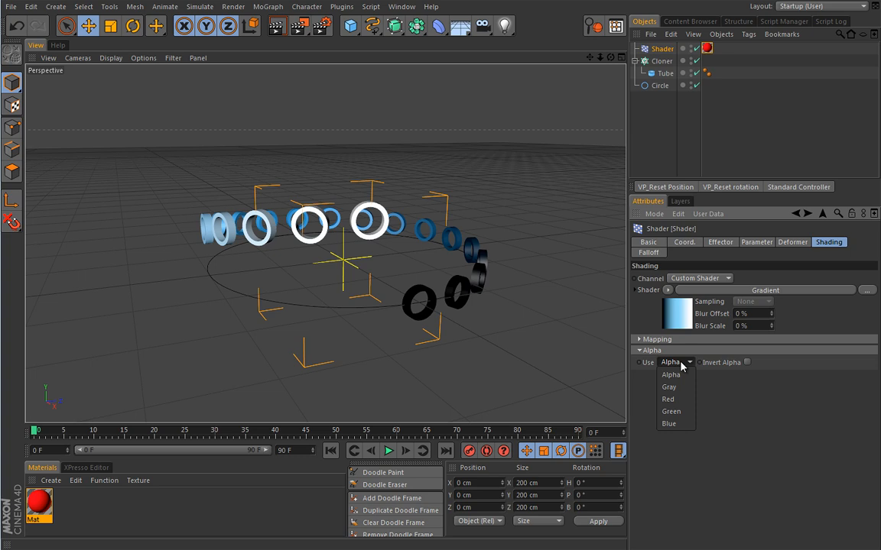
{"action": "left_click", "coordinate": [755, 242]}
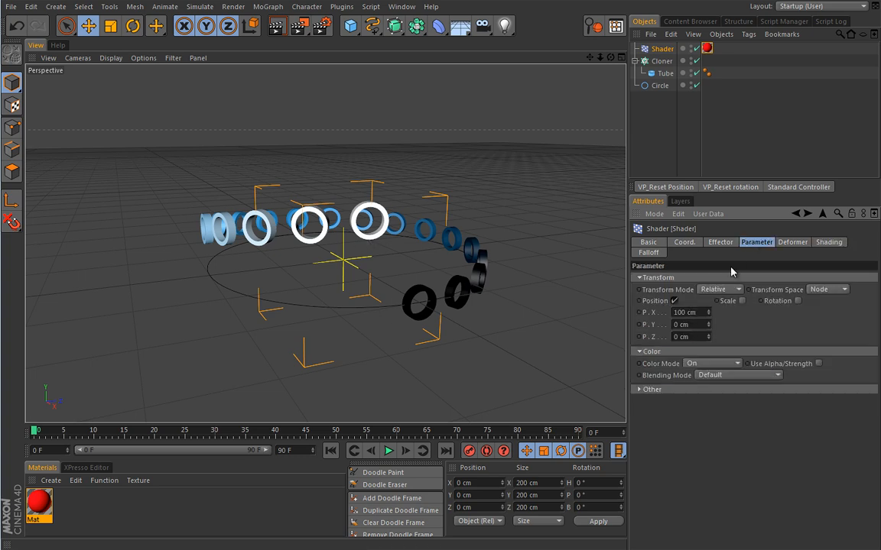
{"action": "left_click", "coordinate": [829, 243]}
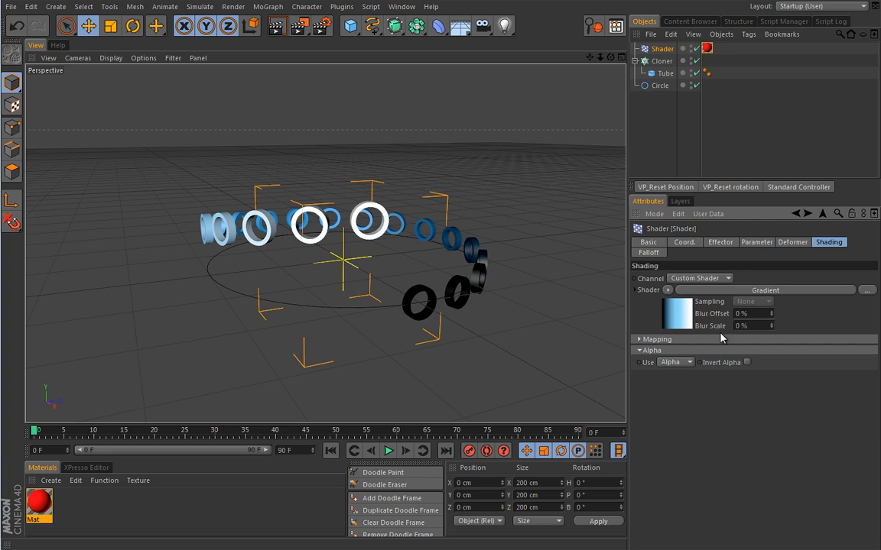
Step: Set the effector's alpha source to Green after trying Gray, and enable Invert Alpha
{"action": "left_click", "coordinate": [679, 363]}
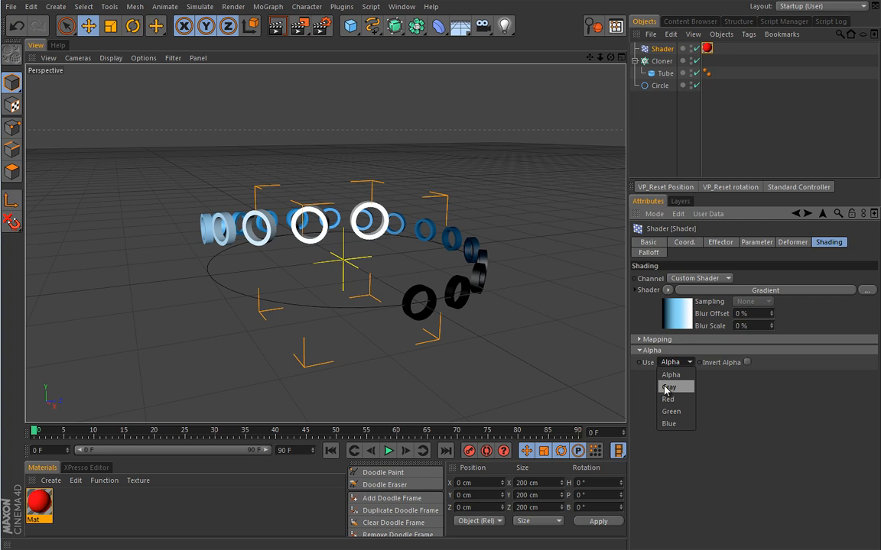
{"action": "left_click", "coordinate": [672, 388]}
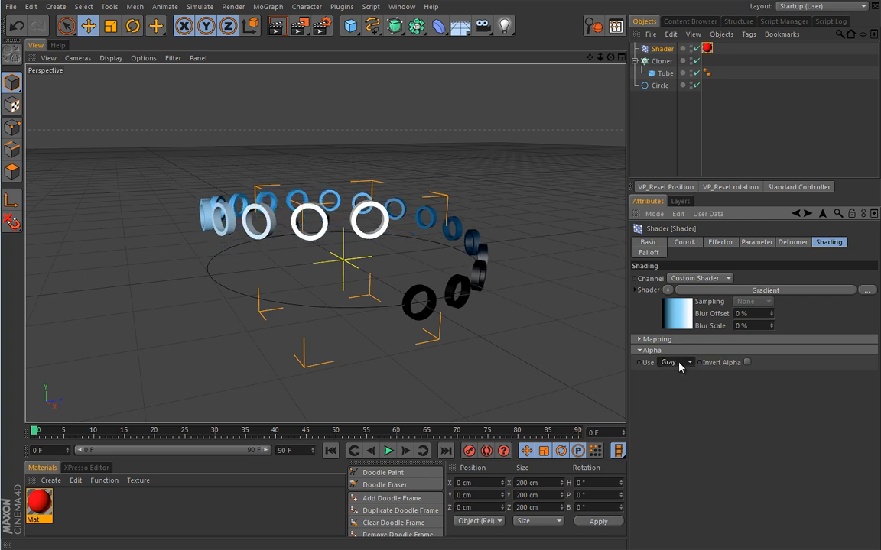
{"action": "left_click", "coordinate": [686, 365]}
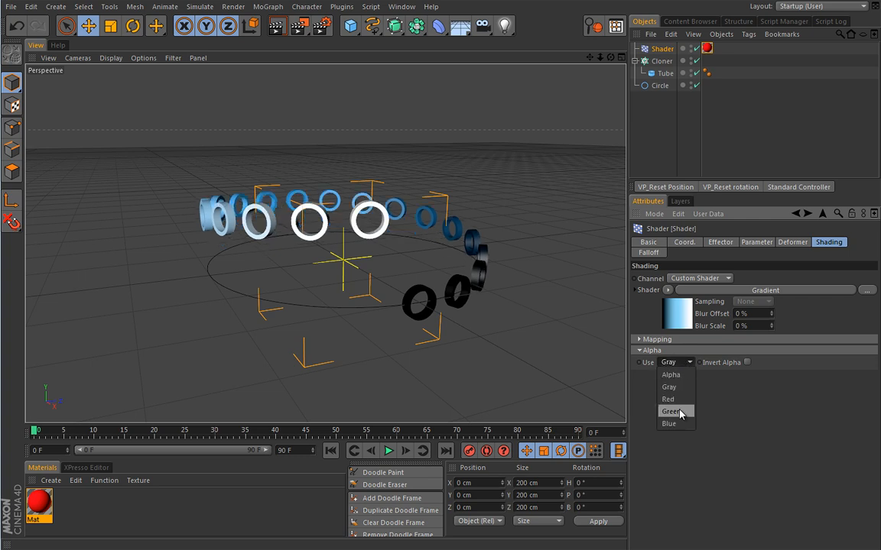
{"action": "left_click", "coordinate": [664, 411]}
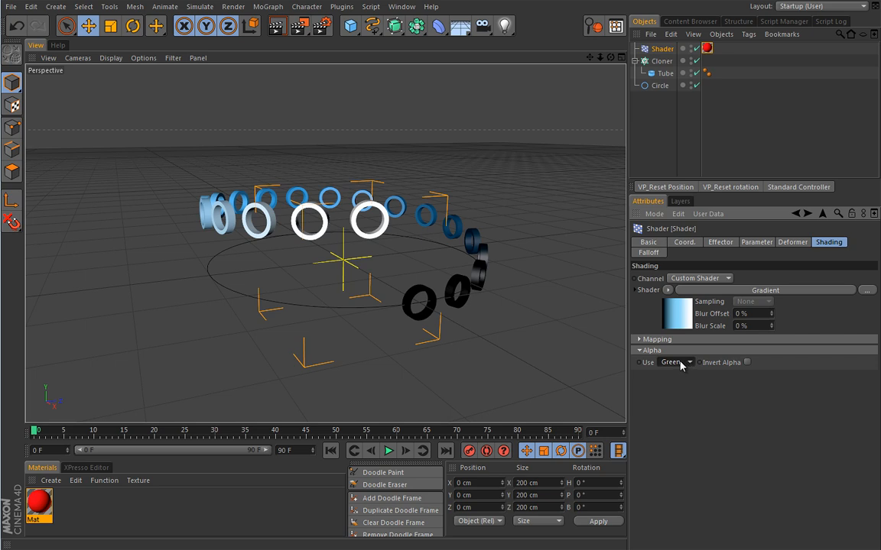
{"action": "left_click", "coordinate": [747, 363]}
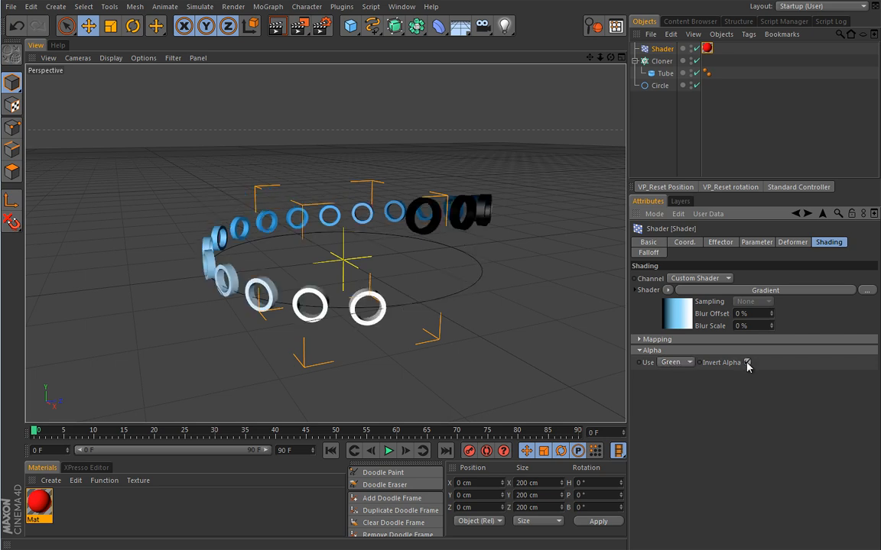
Step: Set the Shader effector's falloff shape to Box
{"action": "left_click_drag", "start_coordinate": [452, 281], "coordinate": [459, 297], "text": "alt"}
{"action": "middle_click_drag", "start_coordinate": [458, 297], "coordinate": [489, 304], "text": "alt"}
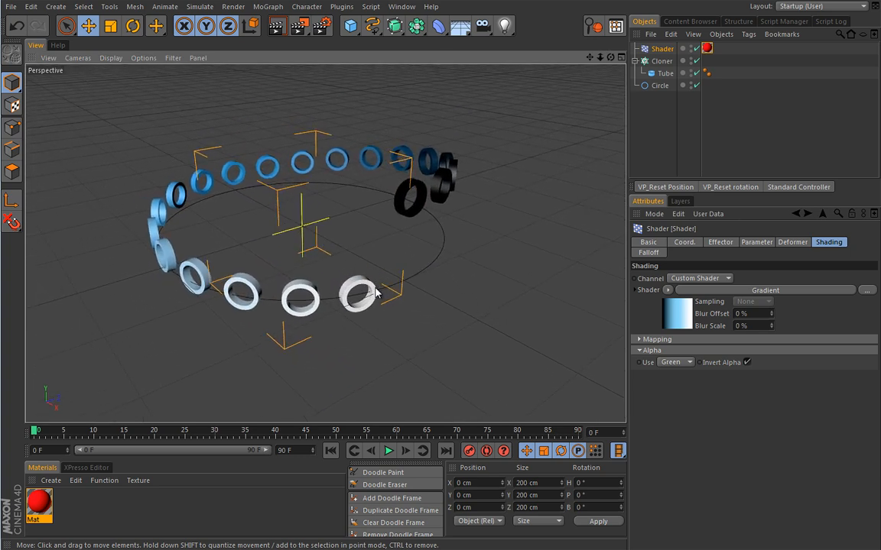
{"action": "left_click", "coordinate": [756, 241]}
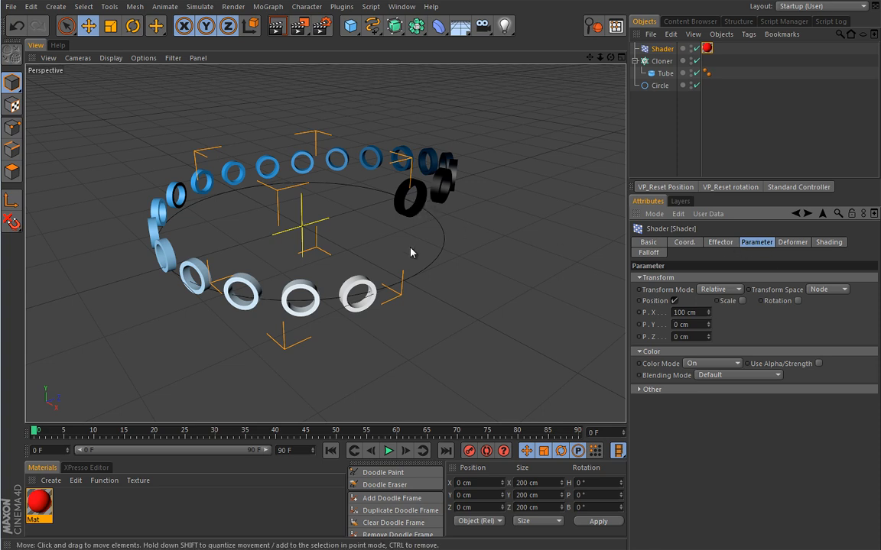
{"action": "left_click_drag", "start_coordinate": [475, 302], "coordinate": [416, 258], "text": "alt"}
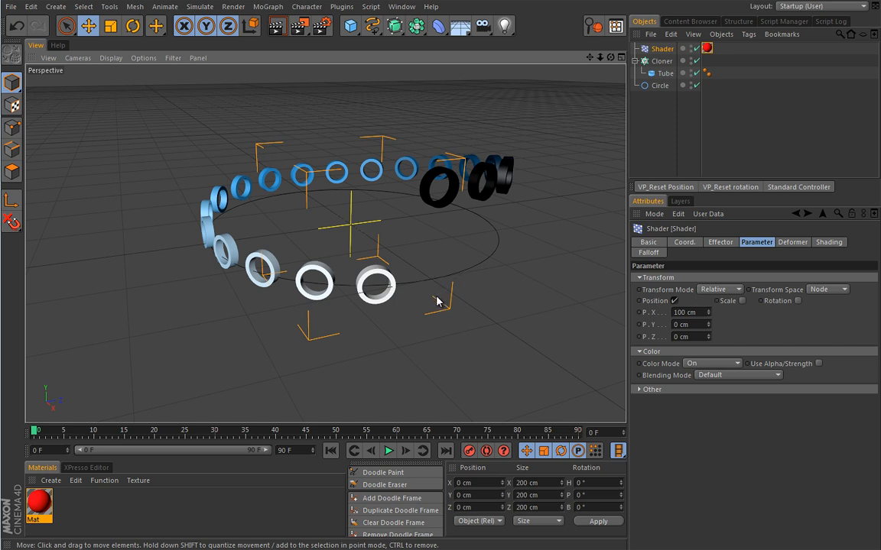
{"action": "left_click", "coordinate": [652, 254]}
{"action": "left_click", "coordinate": [680, 278]}
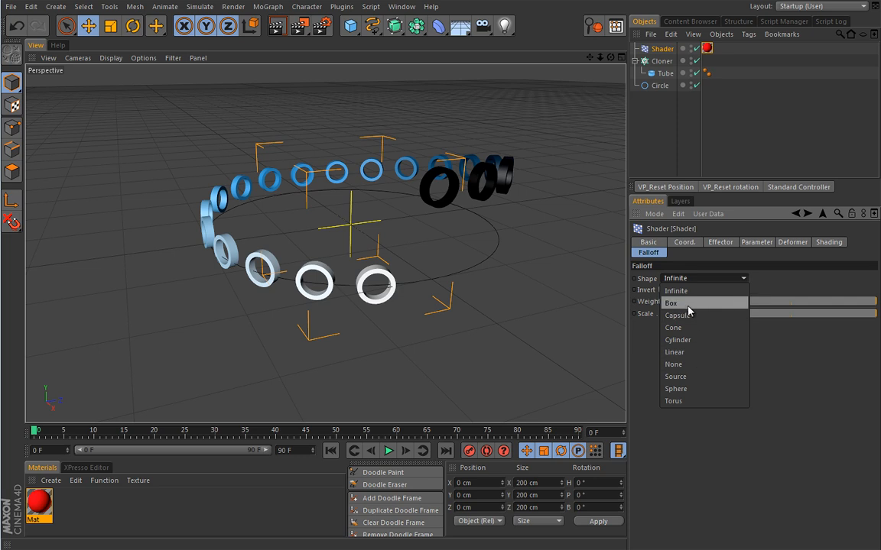
{"action": "left_click", "coordinate": [683, 303]}
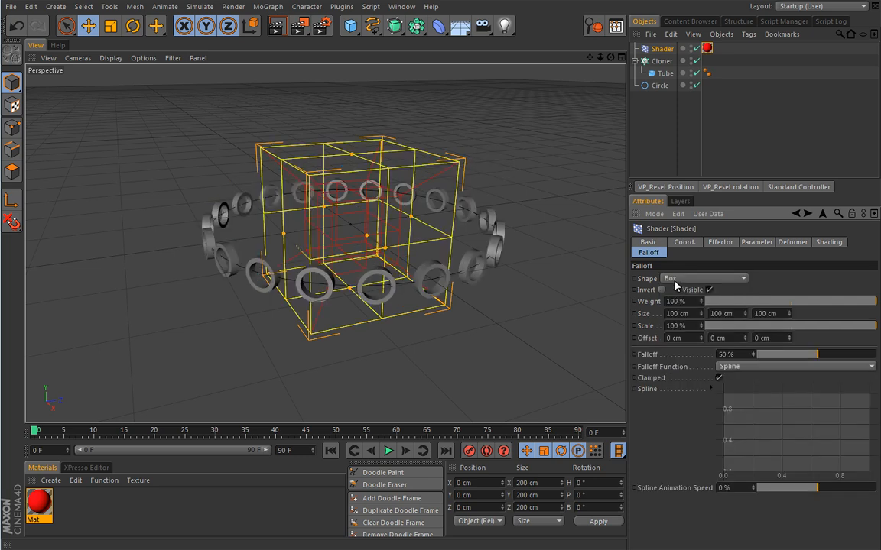
Step: Move the Shader effector's box falloff through the ring of clones to about X 68 cm, Z -106 cm
{"action": "key", "text": "e"}
{"action": "left_click_drag", "start_coordinate": [389, 251], "coordinate": [454, 222]}
{"action": "left_click_drag", "start_coordinate": [472, 192], "coordinate": [391, 258]}
{"action": "left_click_drag", "start_coordinate": [358, 286], "coordinate": [324, 239]}
{"action": "left_click_drag", "start_coordinate": [350, 307], "coordinate": [367, 260], "text": "alt"}
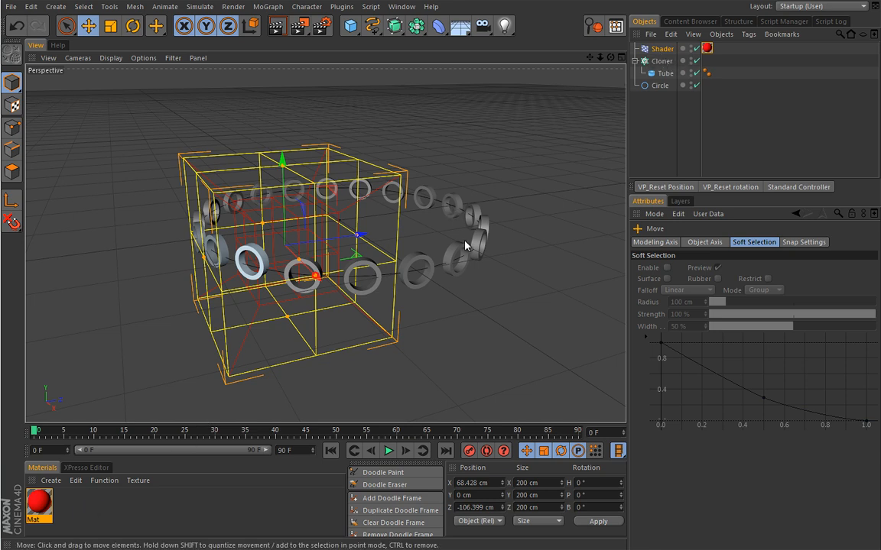
Step: Delete the Shader effector from the scene
{"action": "left_click", "coordinate": [672, 48]}
{"action": "key", "text": "Delete"}
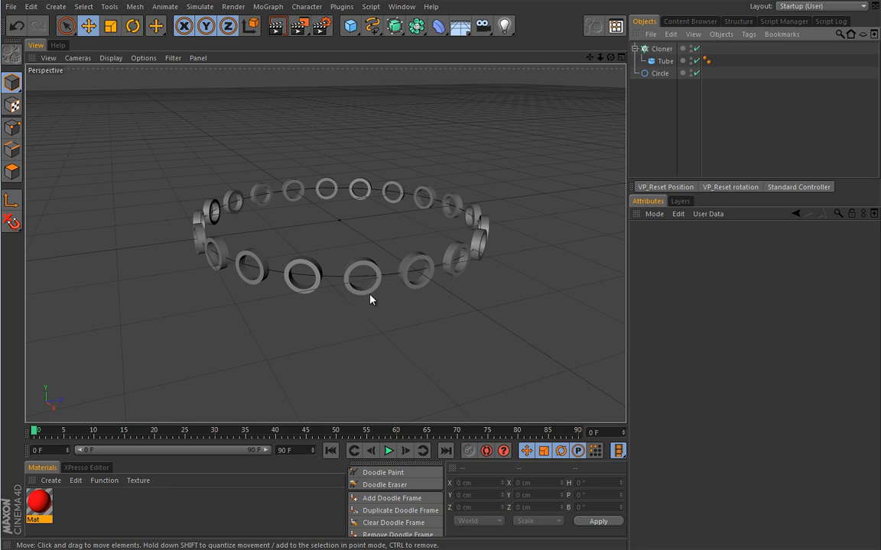
Step: Open the Mat material for editing and clear the texture of its color channel
{"action": "double_click", "coordinate": [40, 506]}
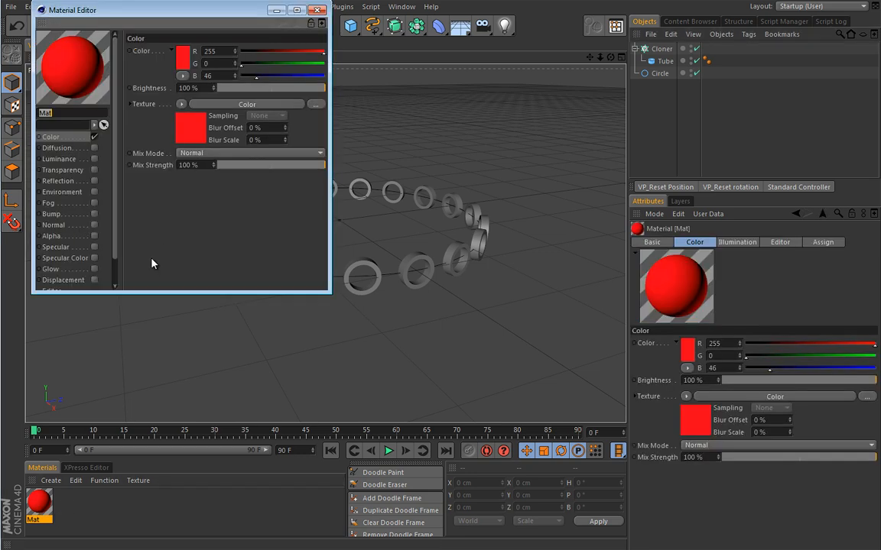
{"action": "left_click", "coordinate": [181, 104]}
{"action": "left_click", "coordinate": [191, 116]}
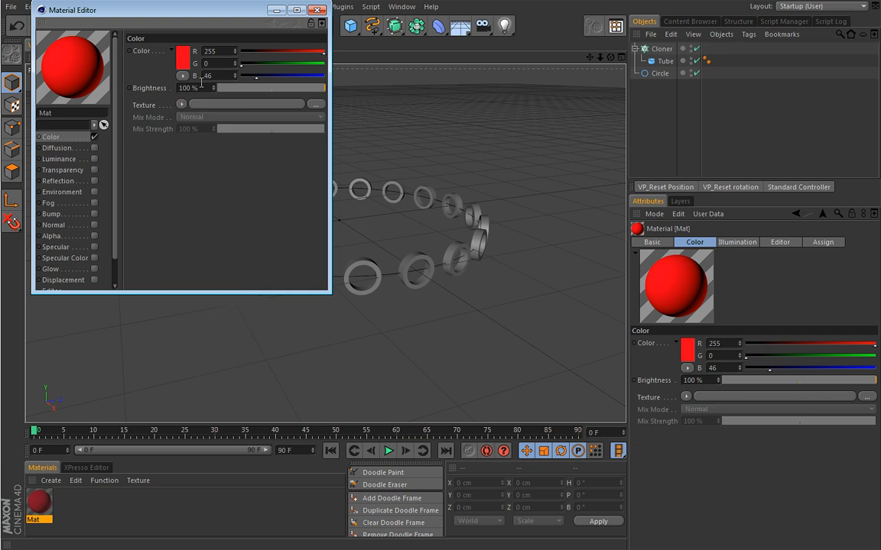
{"action": "left_click_drag", "start_coordinate": [233, 14], "coordinate": [234, 101]}
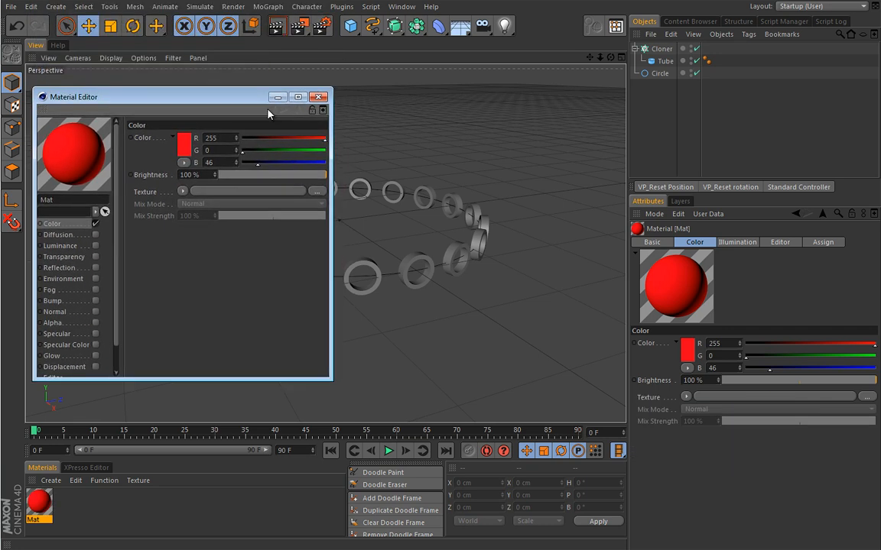
{"action": "left_click_drag", "start_coordinate": [395, 178], "coordinate": [405, 314], "text": "alt"}
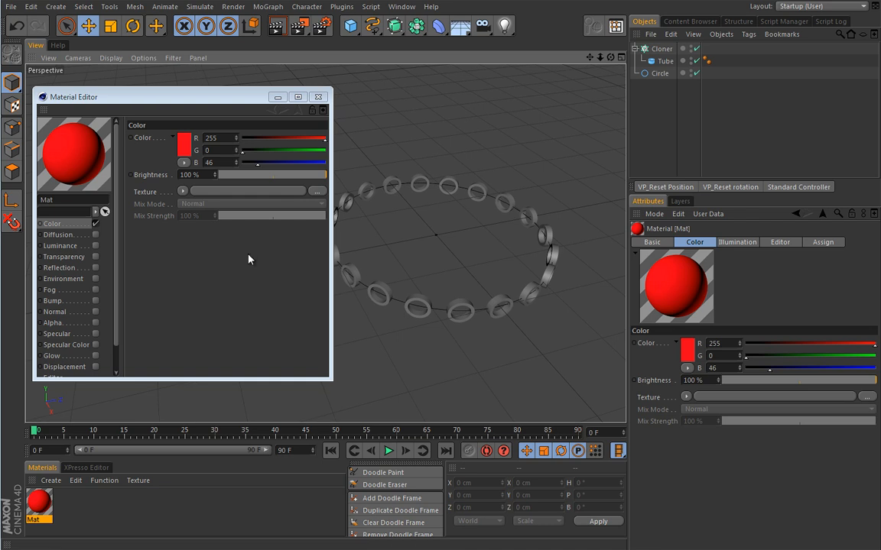
Step: Load the MoGraph Multi Shader as the Mat material's color texture and close the material editor
{"action": "left_click", "coordinate": [184, 192]}
{"action": "mouse_move", "coordinate": [246, 428]}
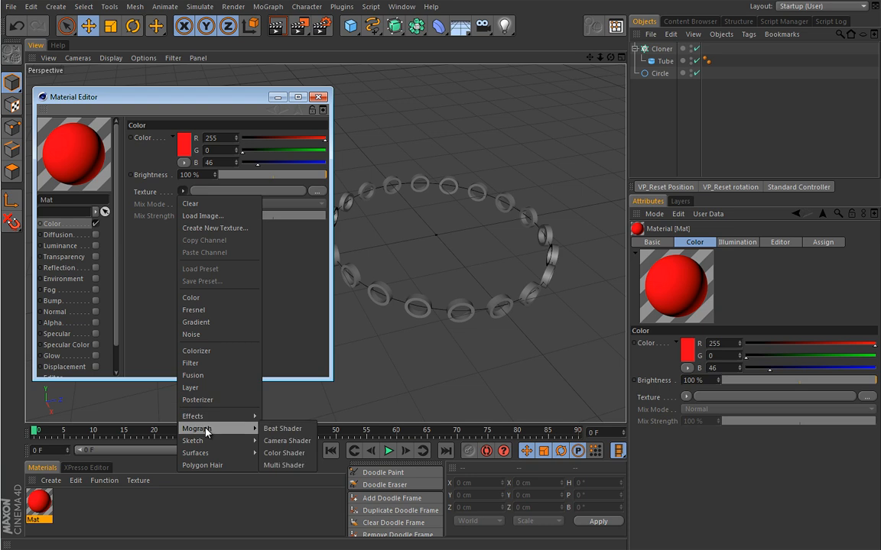
{"action": "left_click", "coordinate": [281, 465]}
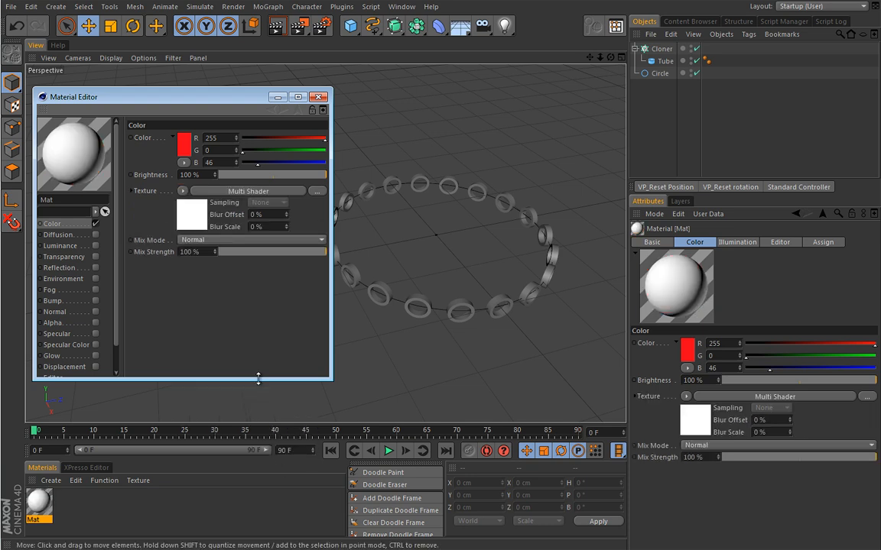
{"action": "left_click", "coordinate": [194, 217]}
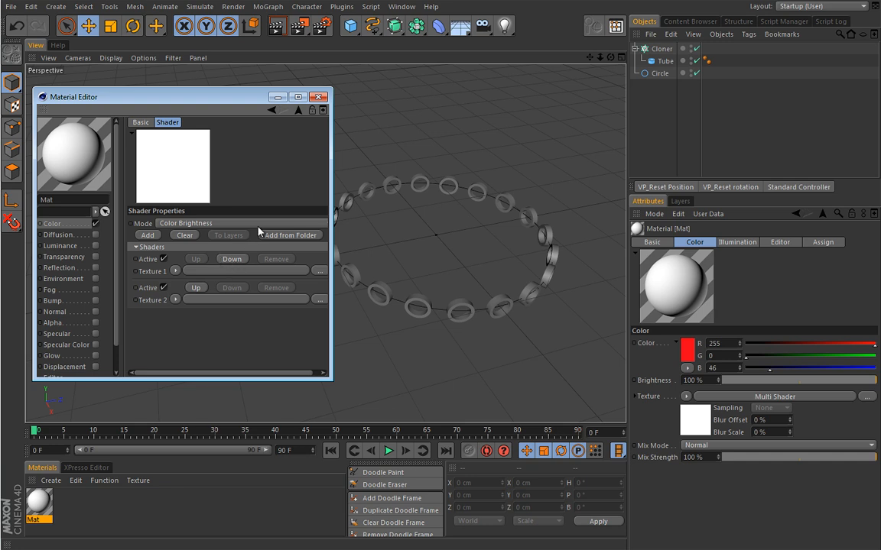
{"action": "left_click", "coordinate": [319, 97]}
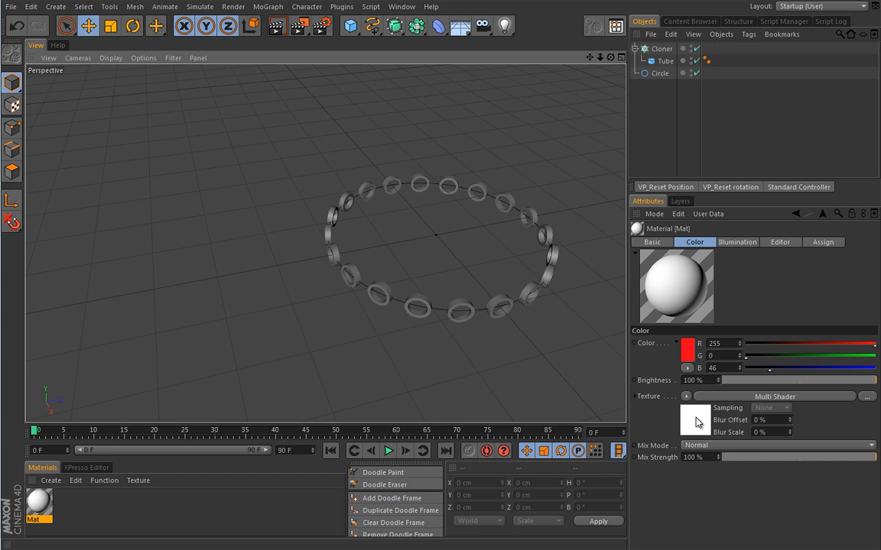
{"action": "middle_click_drag", "start_coordinate": [464, 284], "coordinate": [396, 278], "text": "alt"}
{"action": "right_click_drag", "start_coordinate": [396, 278], "coordinate": [497, 318], "text": "alt"}
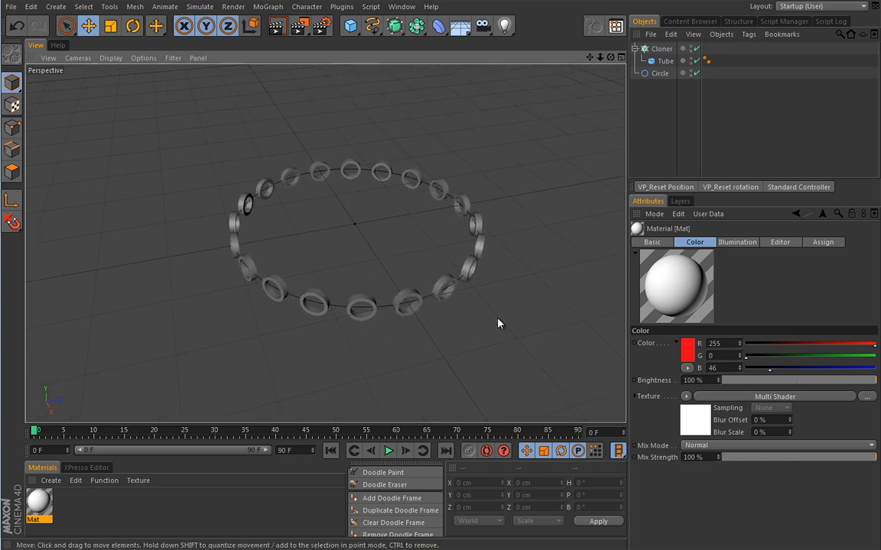
Step: Open the Multi Shader's properties and load the Galaxy surface shader as Texture 1
{"action": "left_click", "coordinate": [695, 422]}
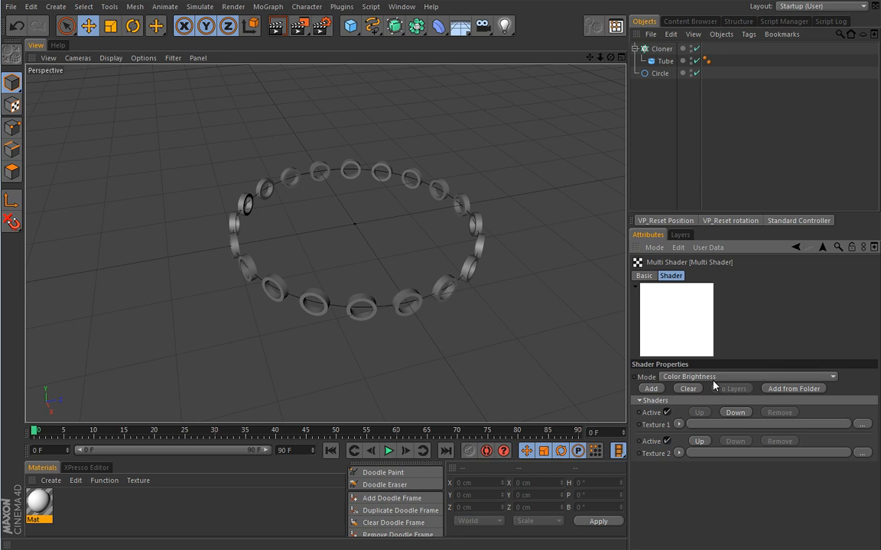
{"action": "left_click", "coordinate": [679, 424]}
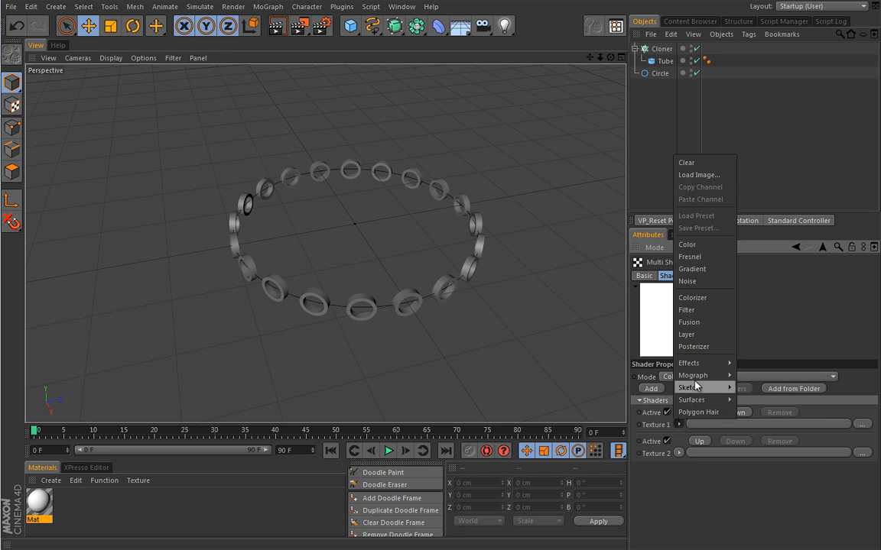
{"action": "mouse_move", "coordinate": [695, 399]}
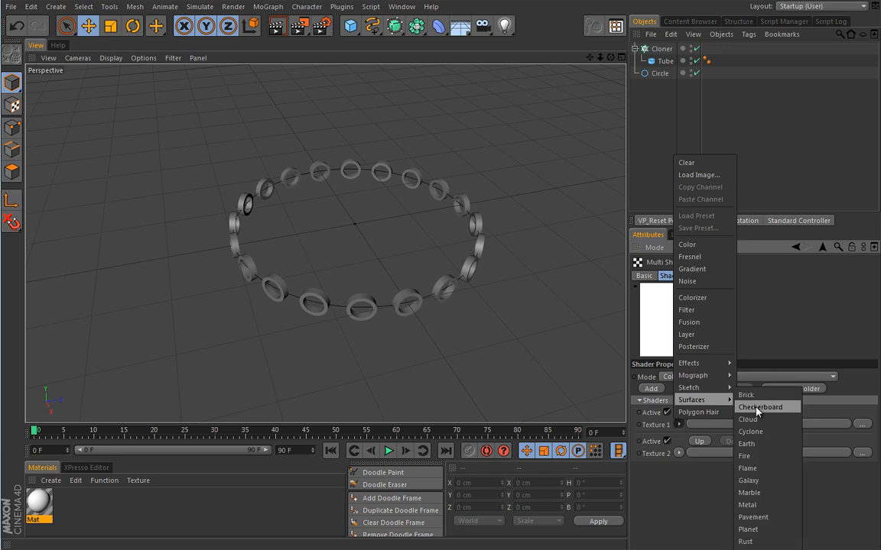
{"action": "left_click", "coordinate": [748, 480]}
Step: Change the Galaxy shader's white gradient knot to blue (RGB 0, 172, 246) and return to the Multi Shader
{"action": "left_click", "coordinate": [696, 447]}
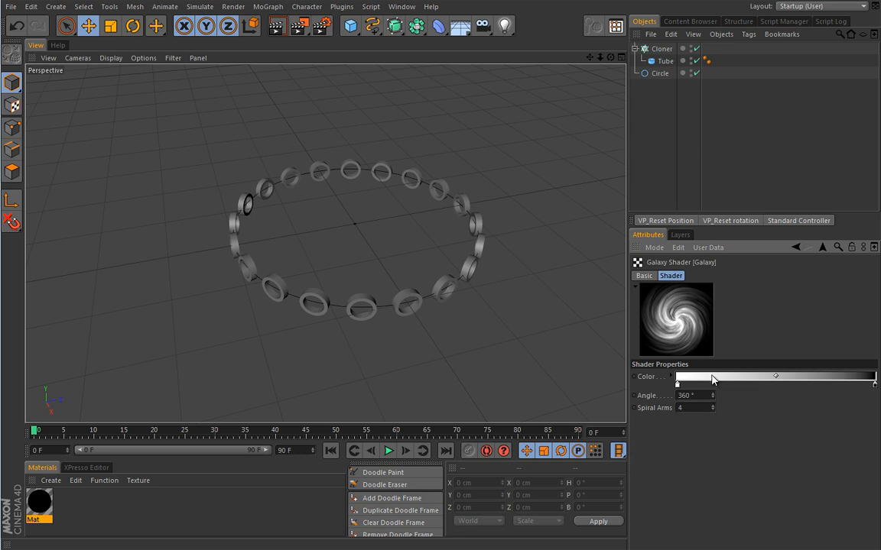
{"action": "double_click", "coordinate": [711, 382]}
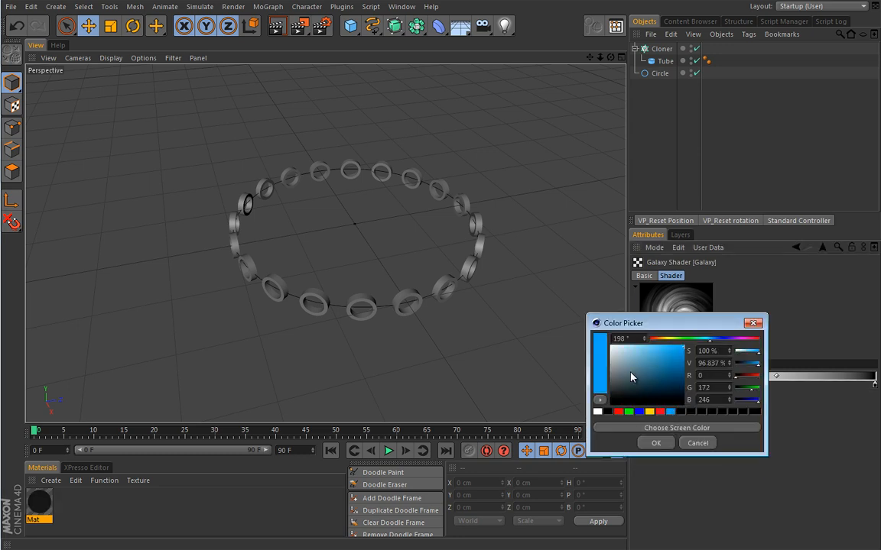
{"action": "left_click", "coordinate": [655, 443]}
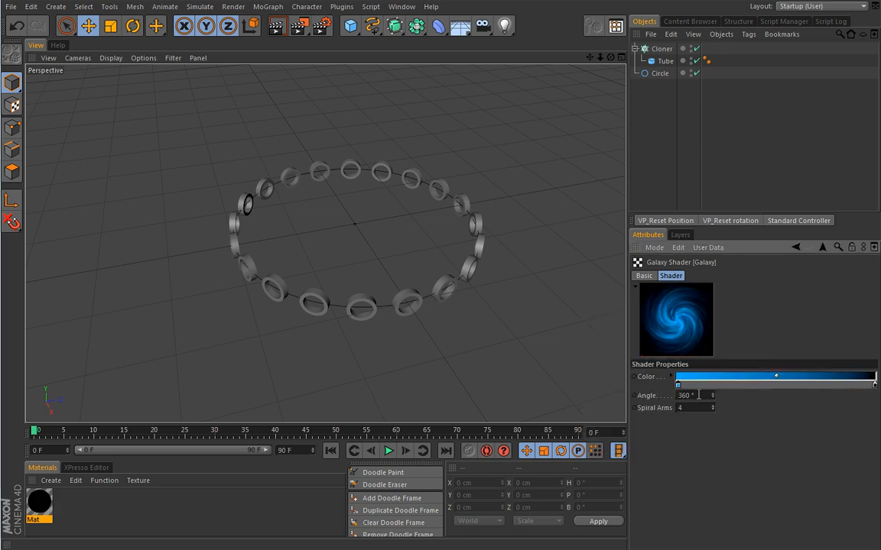
{"action": "left_click", "coordinate": [796, 248]}
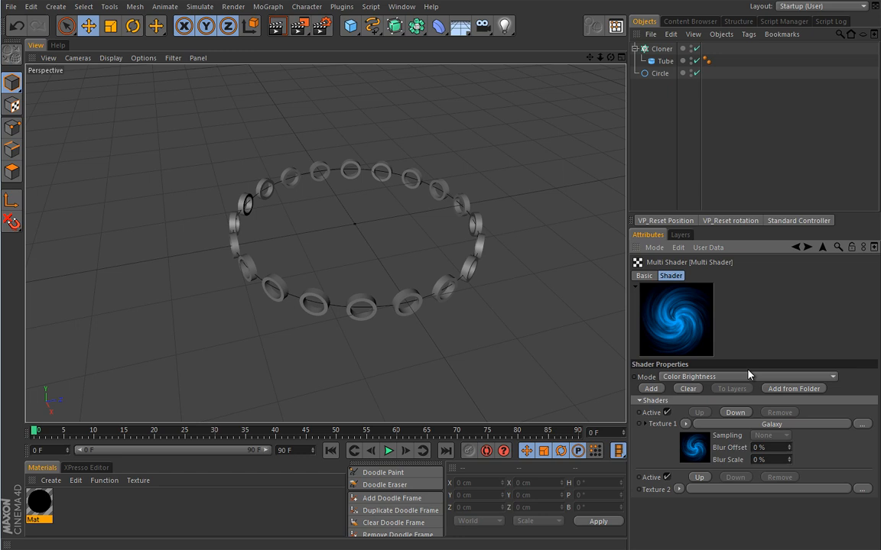
Step: Load the Tiles surface shader as Texture 2 of the Multi Shader
{"action": "left_click", "coordinate": [679, 490]}
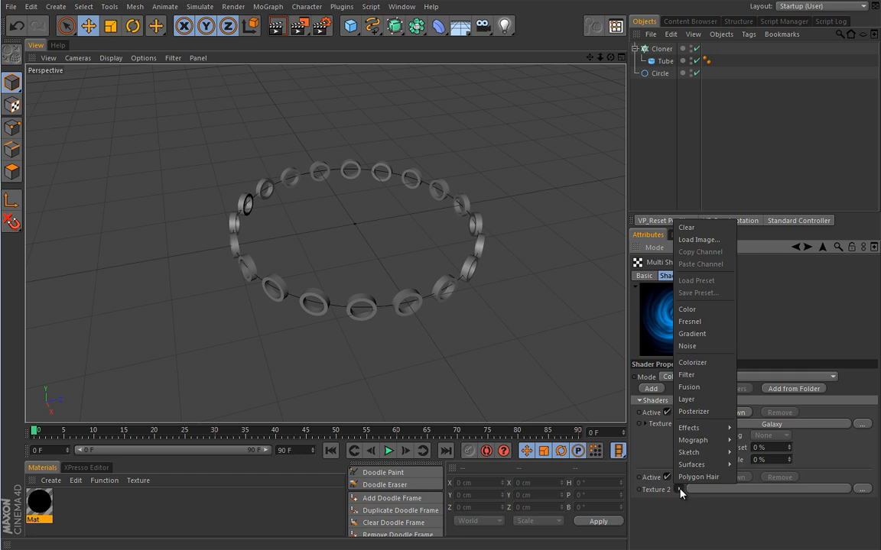
{"action": "mouse_move", "coordinate": [692, 464]}
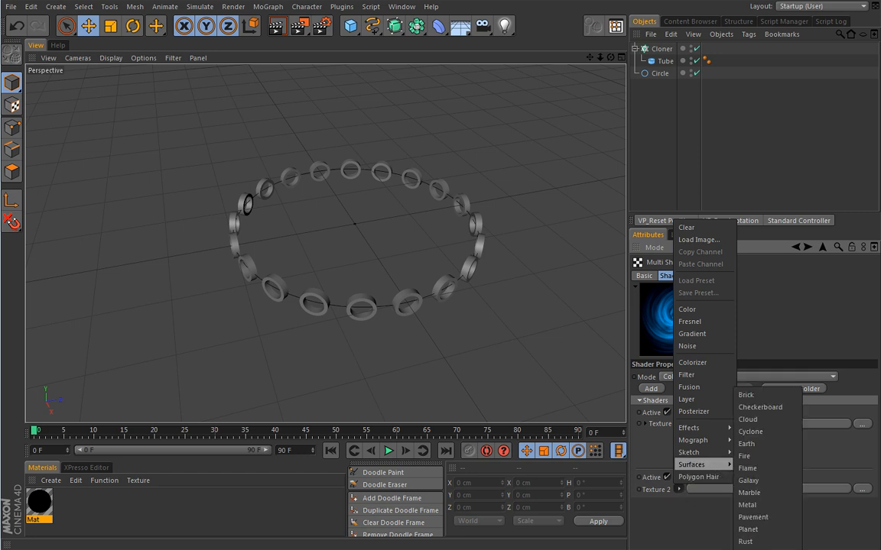
{"action": "left_click", "coordinate": [753, 549]}
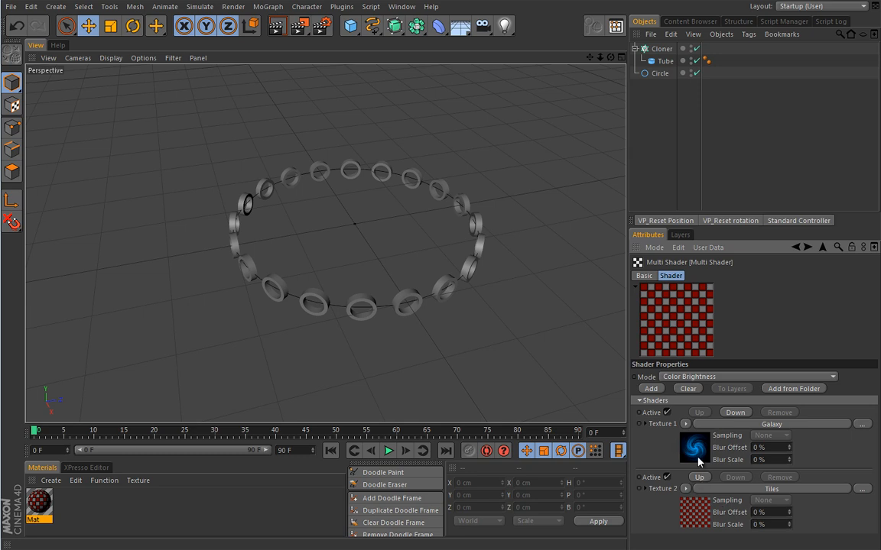
Step: Set the Tiles shader's Tiles Color 1 to yellow and Tiles Color 2 to red
{"action": "left_click", "coordinate": [698, 509]}
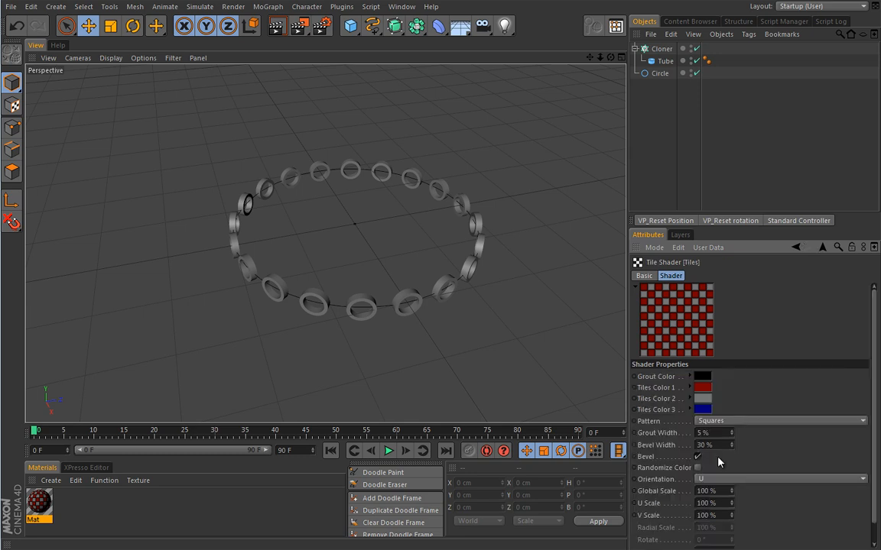
{"action": "left_click", "coordinate": [702, 387]}
{"action": "left_click", "coordinate": [676, 415]}
{"action": "left_click", "coordinate": [676, 445]}
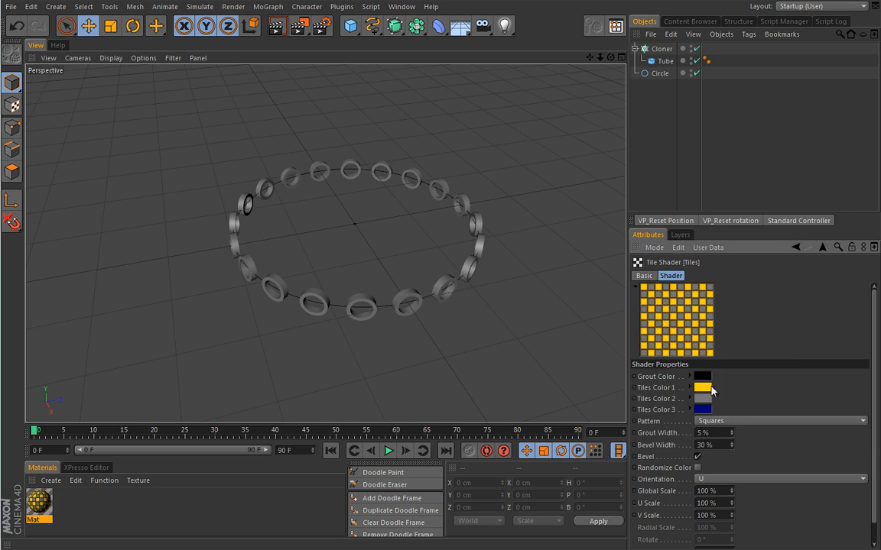
{"action": "left_click", "coordinate": [702, 398]}
{"action": "left_click", "coordinate": [660, 422]}
{"action": "left_click", "coordinate": [677, 454]}
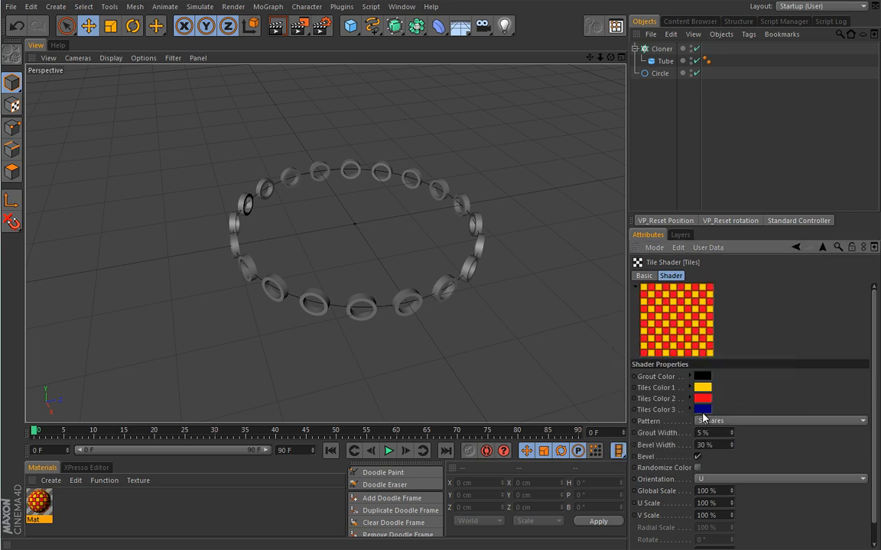
Step: Set Tiles Color 3 to light blue and copy that color onto Tiles Color 2
{"action": "left_click", "coordinate": [702, 411]}
{"action": "left_click", "coordinate": [697, 435]}
{"action": "left_click", "coordinate": [685, 466]}
{"action": "left_click_drag", "start_coordinate": [705, 411], "coordinate": [702, 398]}
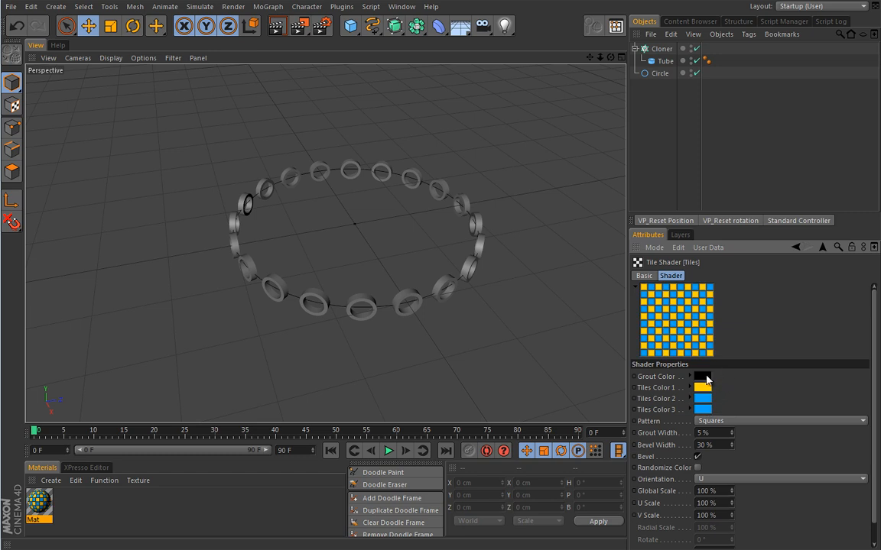
Step: Set the tiles' grout color to red and return to the Multi Shader's properties
{"action": "left_click", "coordinate": [702, 376]}
{"action": "left_click", "coordinate": [687, 403]}
{"action": "left_click", "coordinate": [682, 435]}
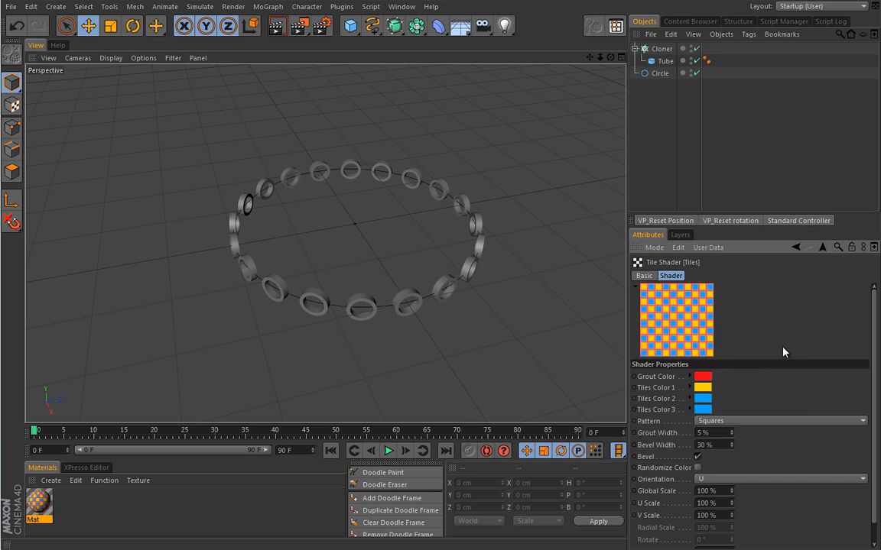
{"action": "left_click", "coordinate": [795, 247]}
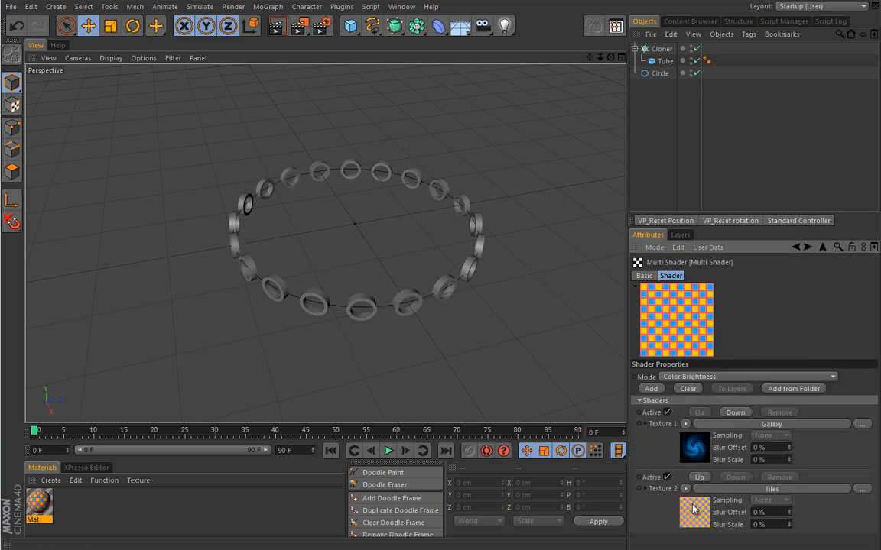
Step: Add a third texture slot to the Multi Shader and load a Gradient shader into it
{"action": "left_click", "coordinate": [653, 389]}
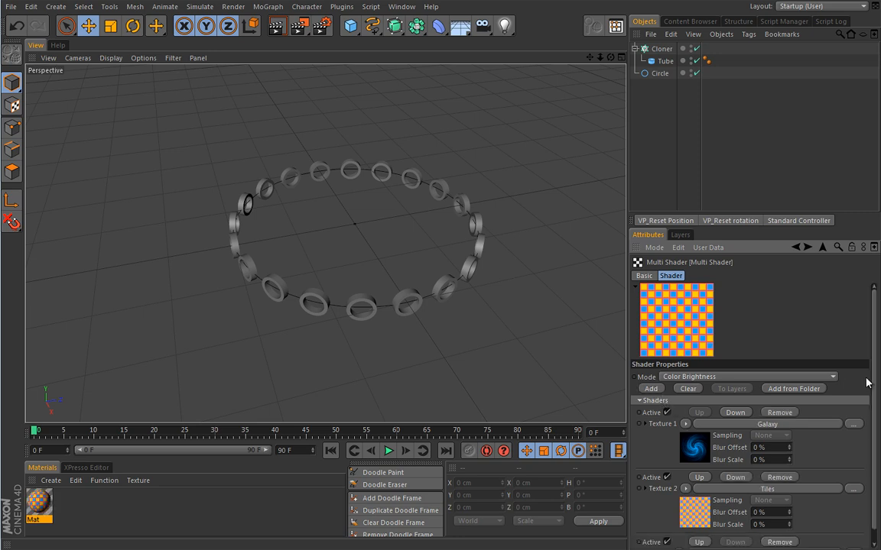
{"action": "scroll", "coordinate": [877, 382], "scroll_direction": "down", "scroll_amount": 1}
{"action": "left_click", "coordinate": [678, 541]}
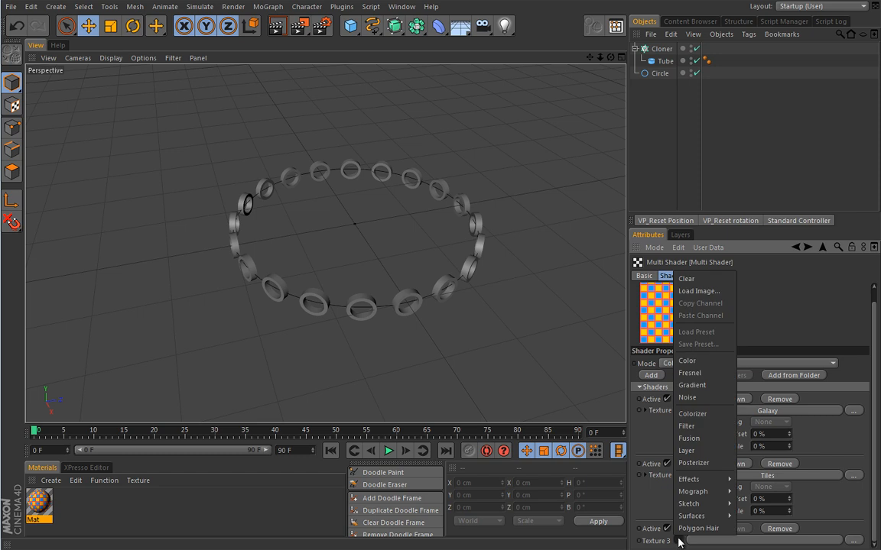
{"action": "left_click", "coordinate": [721, 384]}
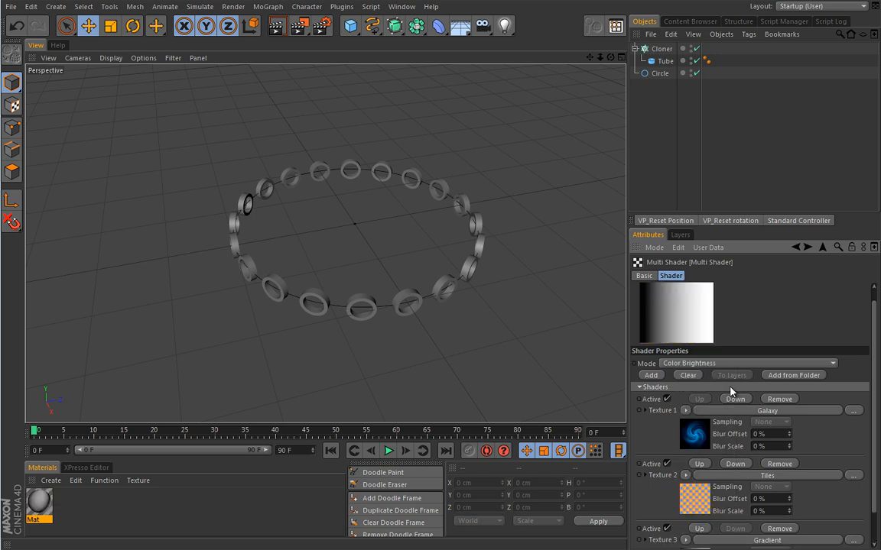
Step: Set the end color of the Gradient shader in Texture 3 to green and return to the Multi Shader's properties
{"action": "scroll", "coordinate": [783, 486], "scroll_direction": "down", "scroll_amount": 3}
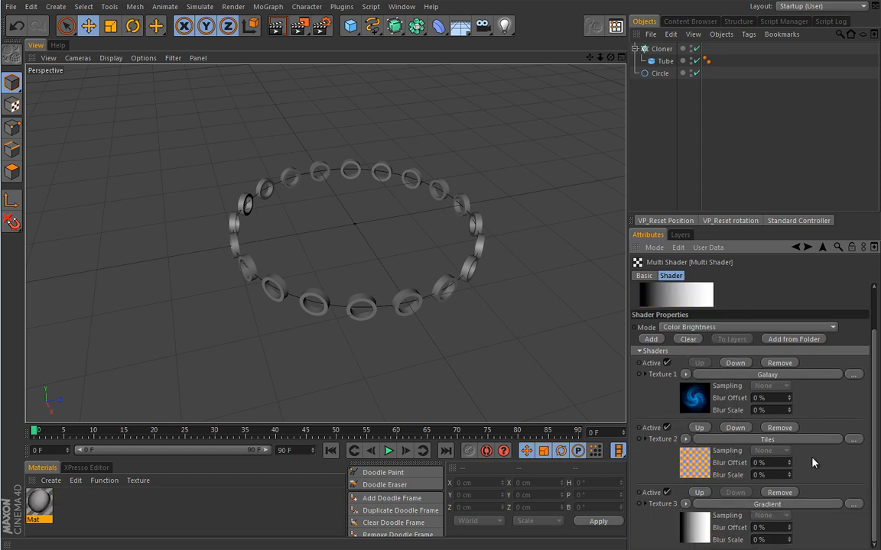
{"action": "left_click", "coordinate": [704, 526]}
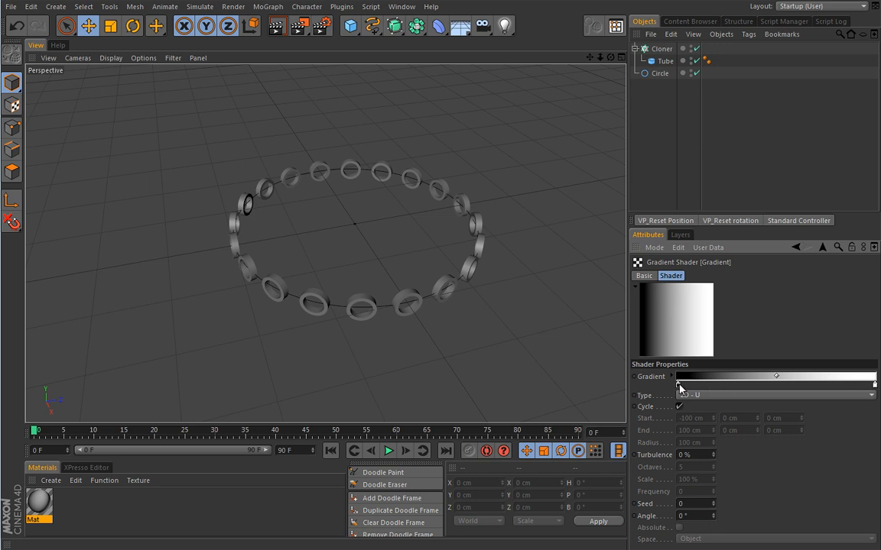
{"action": "double_click", "coordinate": [873, 385]}
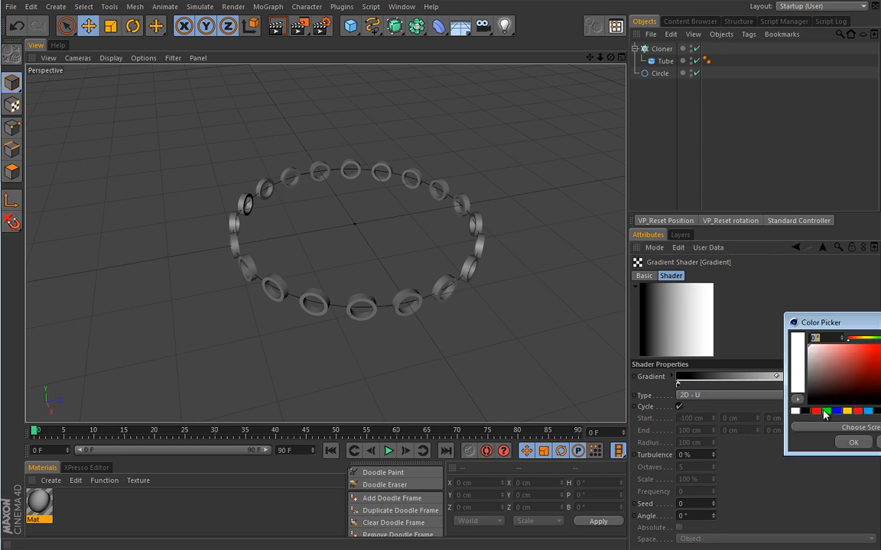
{"action": "left_click", "coordinate": [826, 410]}
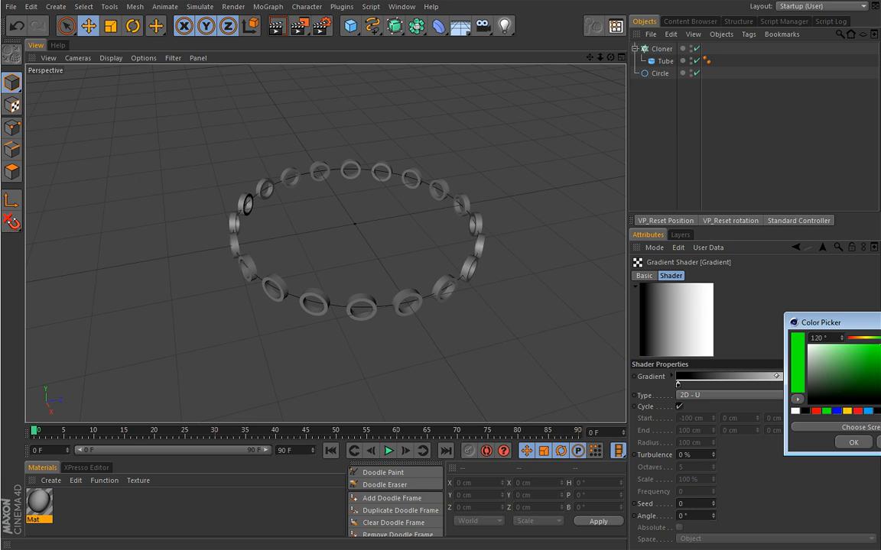
{"action": "left_click", "coordinate": [853, 443]}
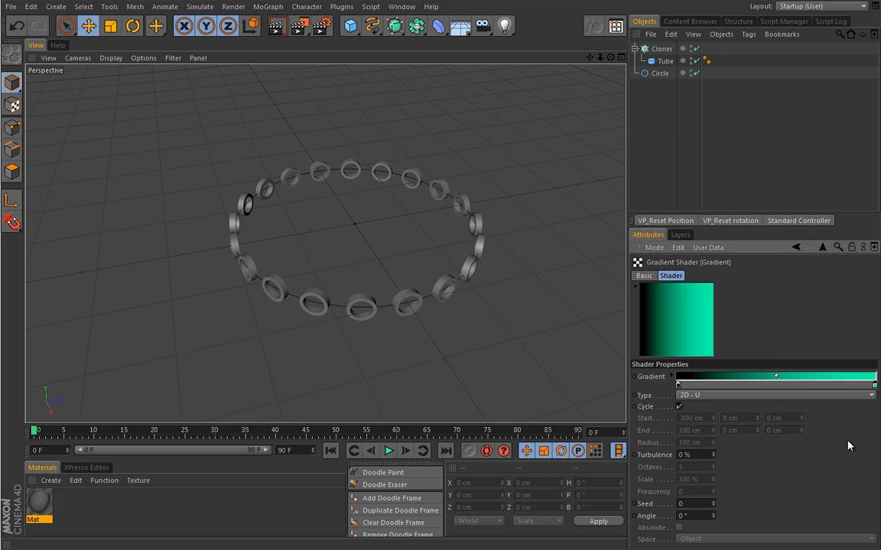
{"action": "left_click", "coordinate": [796, 247]}
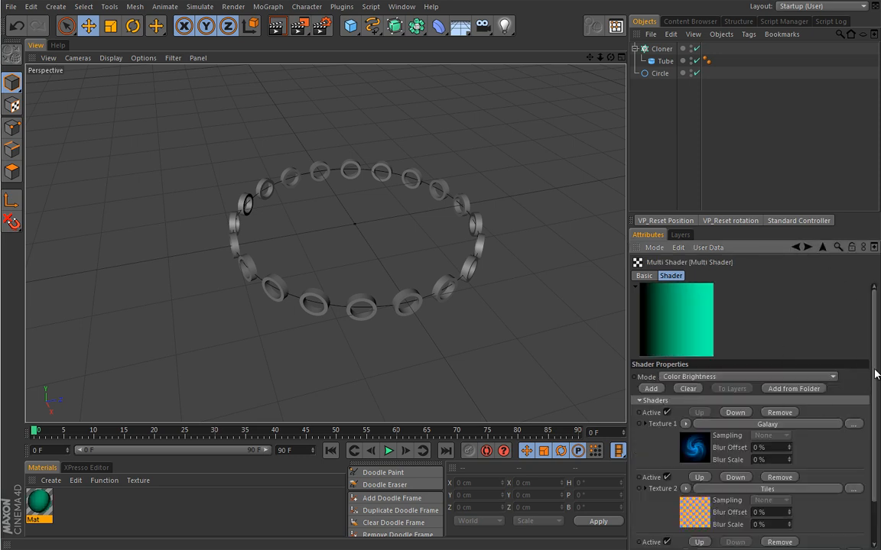
Step: Assign the Multi Shader material Mat to the Cloner
{"action": "scroll", "coordinate": [875, 374], "scroll_direction": "down", "scroll_amount": 3}
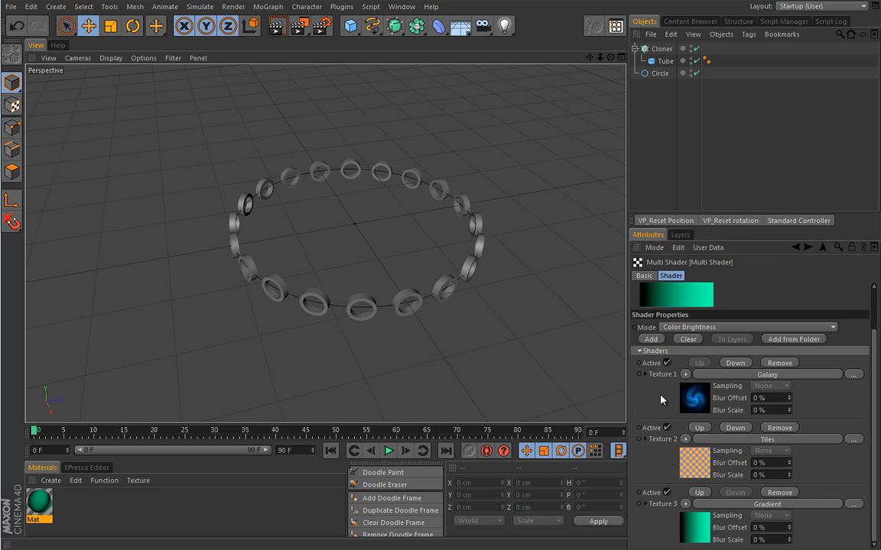
{"action": "left_click_drag", "start_coordinate": [38, 506], "coordinate": [656, 50]}
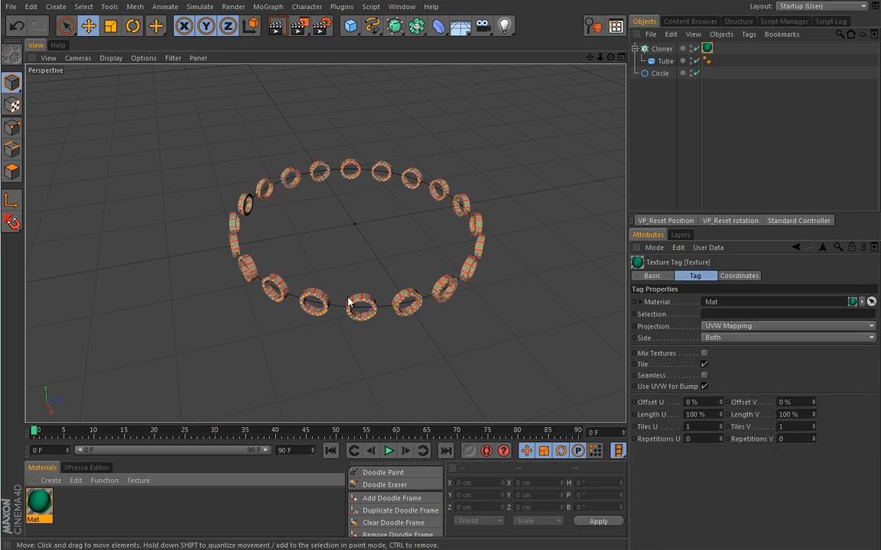
Step: Move the Gradient texture above Tiles in the material's Multi Shader, and restore the original texture order
{"action": "left_click", "coordinate": [39, 503]}
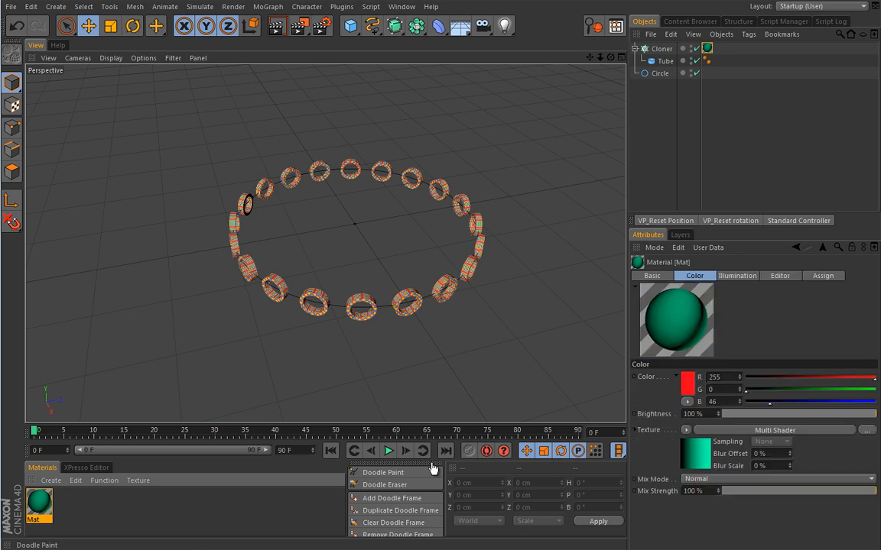
{"action": "left_click", "coordinate": [662, 453]}
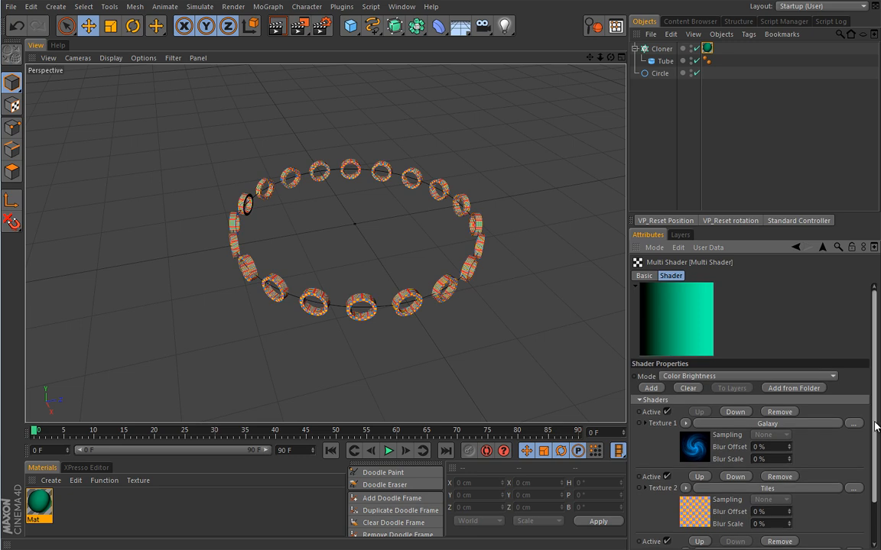
{"action": "scroll", "coordinate": [877, 422], "scroll_direction": "down", "scroll_amount": 3}
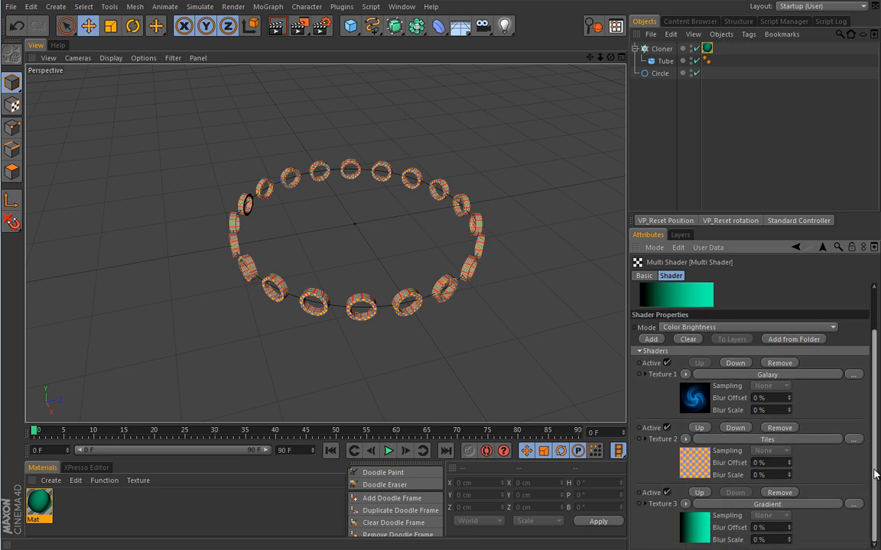
{"action": "left_click", "coordinate": [695, 492]}
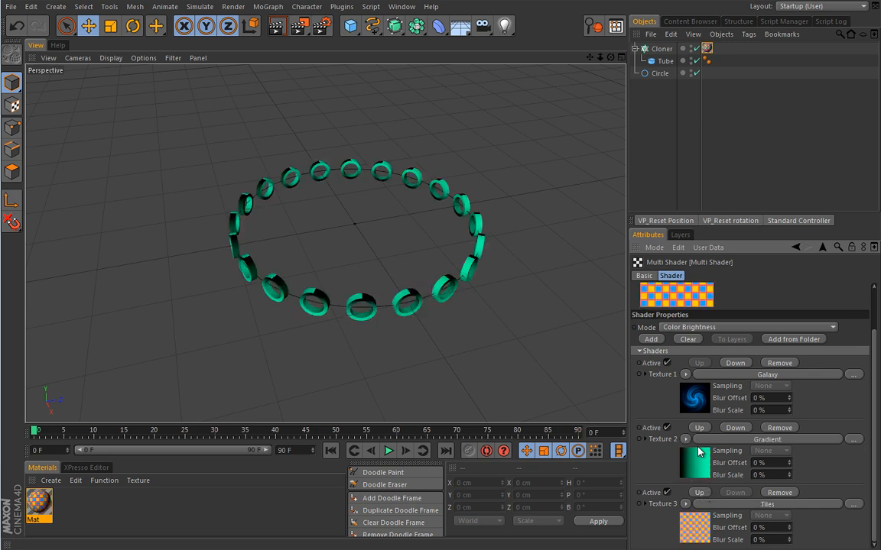
{"action": "left_click", "coordinate": [699, 492]}
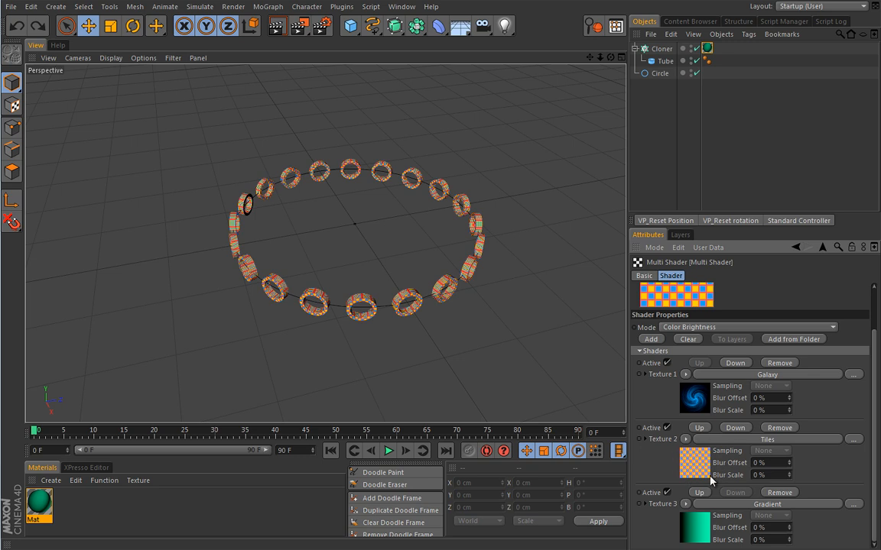
{"action": "left_click_drag", "start_coordinate": [873, 364], "coordinate": [874, 323]}
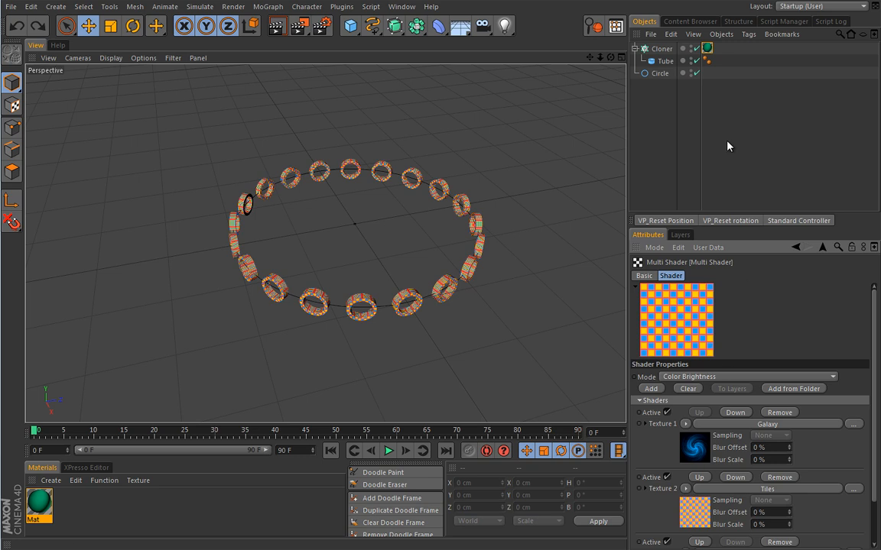
Step: Set the Cloner's transform color to black, deselect it, and reopen the material's Multi Shader properties
{"action": "left_click", "coordinate": [661, 48]}
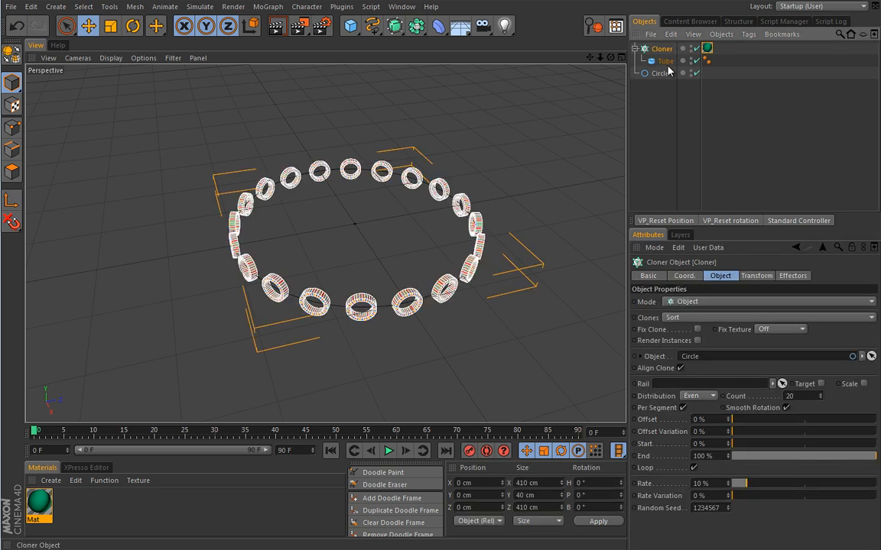
{"action": "left_click", "coordinate": [765, 277]}
{"action": "left_click", "coordinate": [673, 364]}
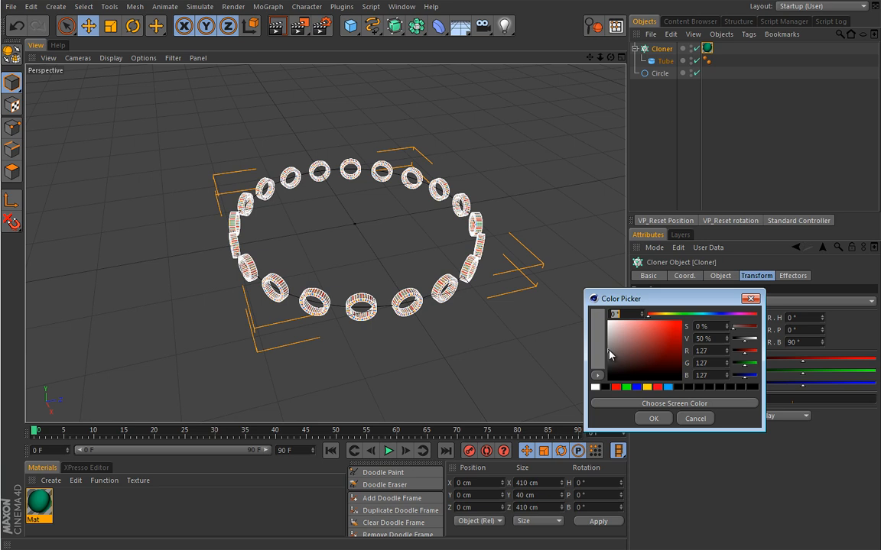
{"action": "left_click_drag", "start_coordinate": [611, 356], "coordinate": [609, 380]}
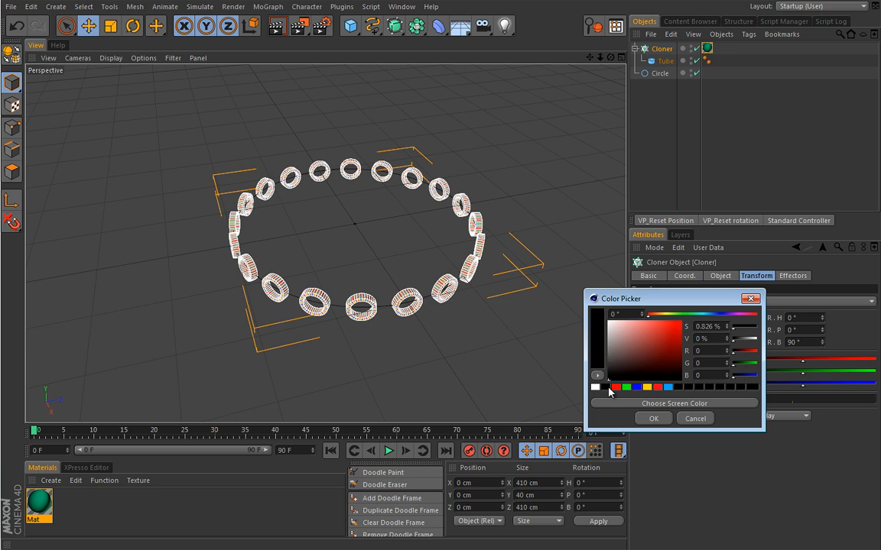
{"action": "left_click", "coordinate": [653, 419]}
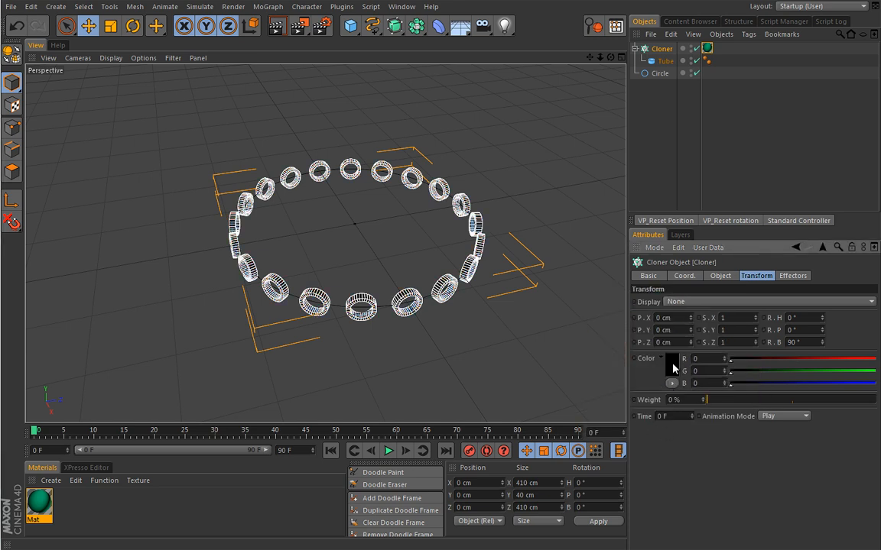
{"action": "left_click", "coordinate": [663, 149]}
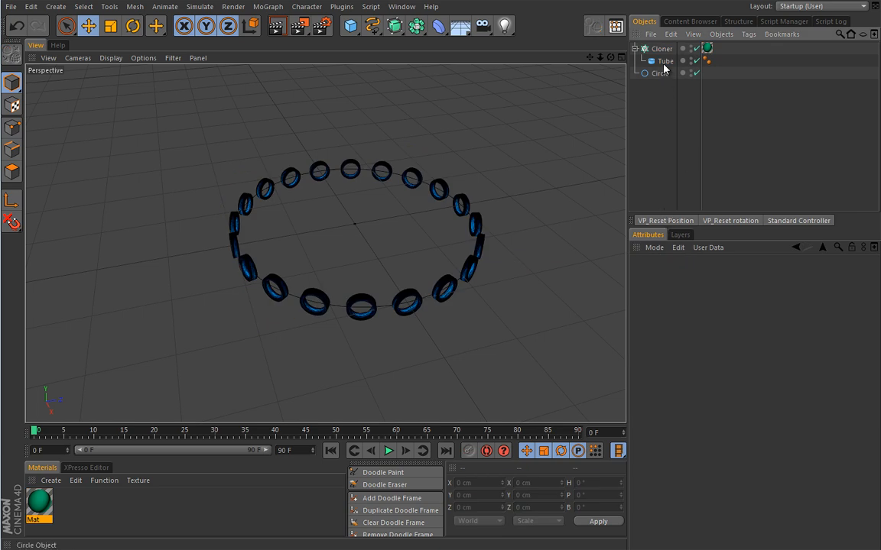
{"action": "left_click", "coordinate": [39, 502]}
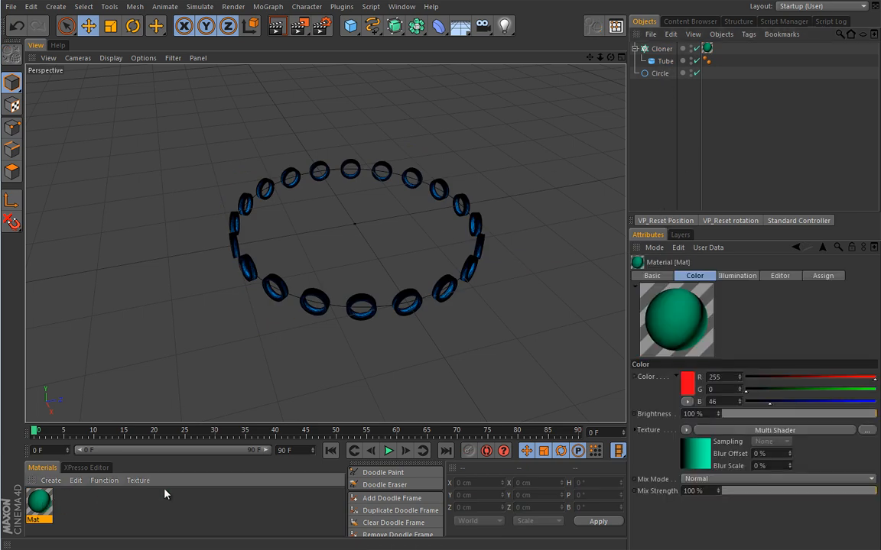
{"action": "left_click", "coordinate": [689, 466]}
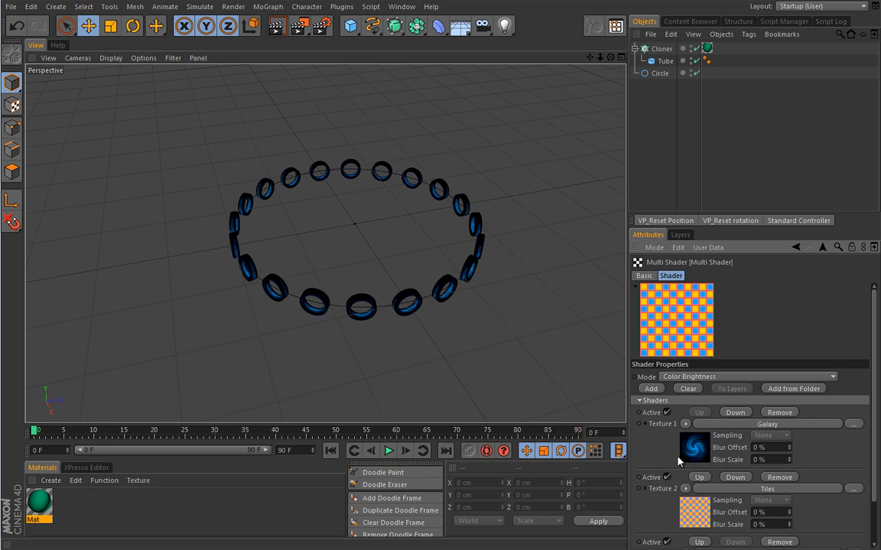
Step: Set the Cloner's transform color to white, deselect it, and reopen the Multi Shader's texture list down to Texture 3
{"action": "left_click", "coordinate": [661, 48]}
{"action": "left_click", "coordinate": [675, 367]}
{"action": "left_click", "coordinate": [609, 326]}
{"action": "left_click", "coordinate": [652, 422]}
{"action": "left_click", "coordinate": [656, 124]}
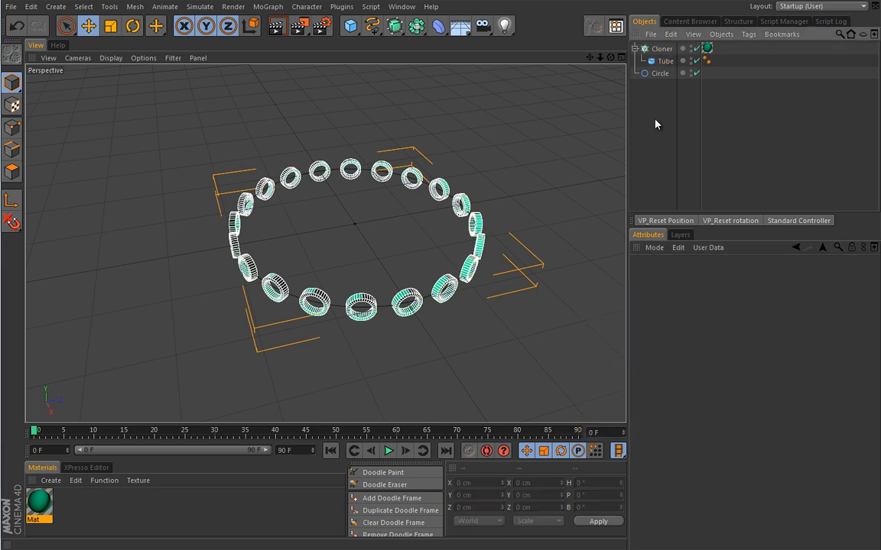
{"action": "left_click", "coordinate": [39, 502]}
{"action": "left_click", "coordinate": [698, 455]}
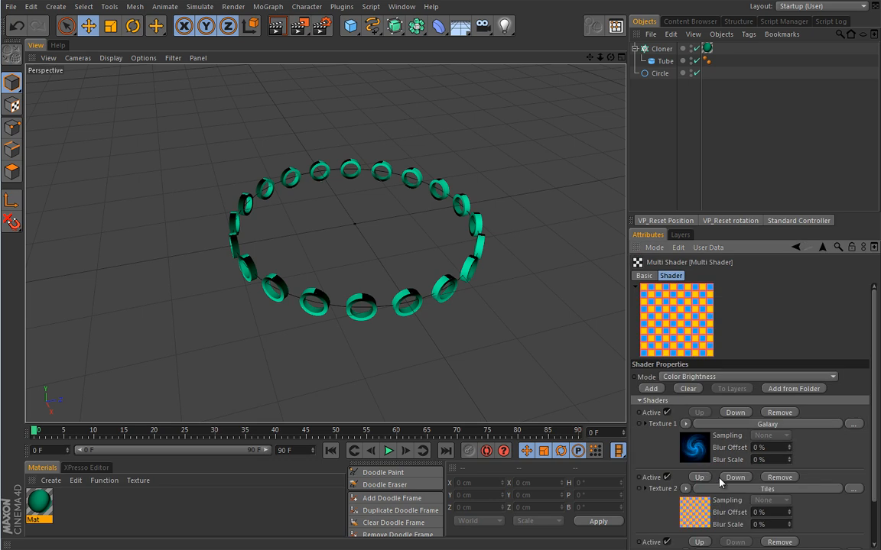
{"action": "left_click_drag", "start_coordinate": [874, 443], "coordinate": [876, 488]}
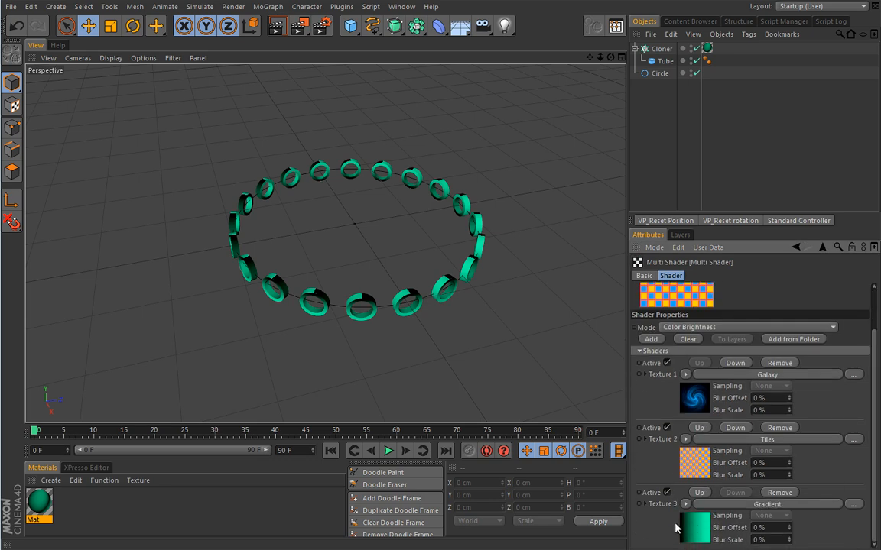
Step: Set the brightness value of the Cloner's transform color to 50% for a mid grey
{"action": "left_click", "coordinate": [662, 49]}
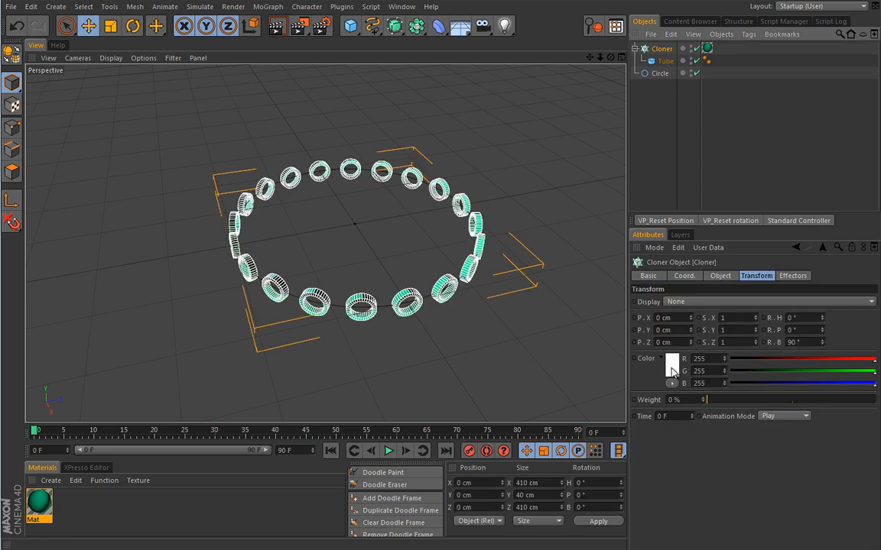
{"action": "left_click", "coordinate": [670, 364]}
{"action": "left_click_drag", "start_coordinate": [719, 342], "coordinate": [688, 343]}
{"action": "type", "text": "50"}
{"action": "left_click", "coordinate": [712, 369]}
{"action": "key", "text": "Return"}
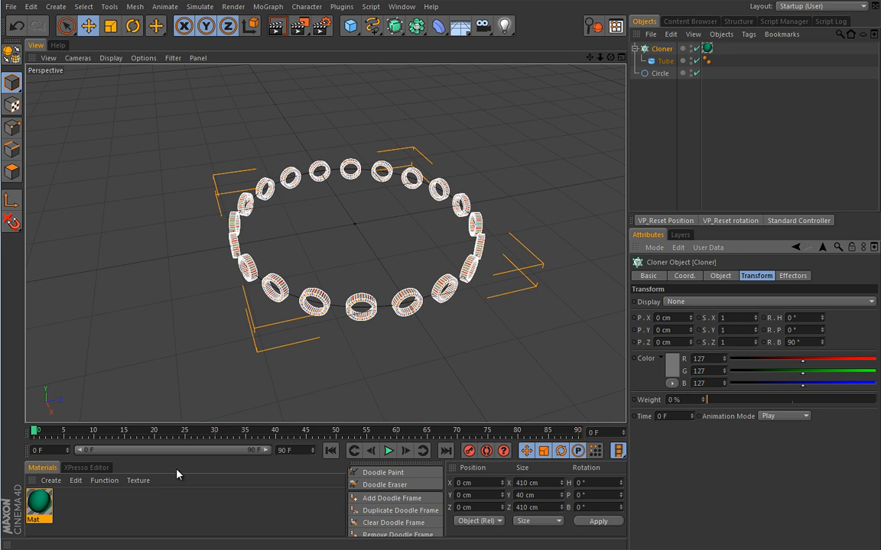
Step: Switch the mode of the material's Multi Shader to Index Ratio and deselect the Cloner
{"action": "left_click", "coordinate": [40, 502]}
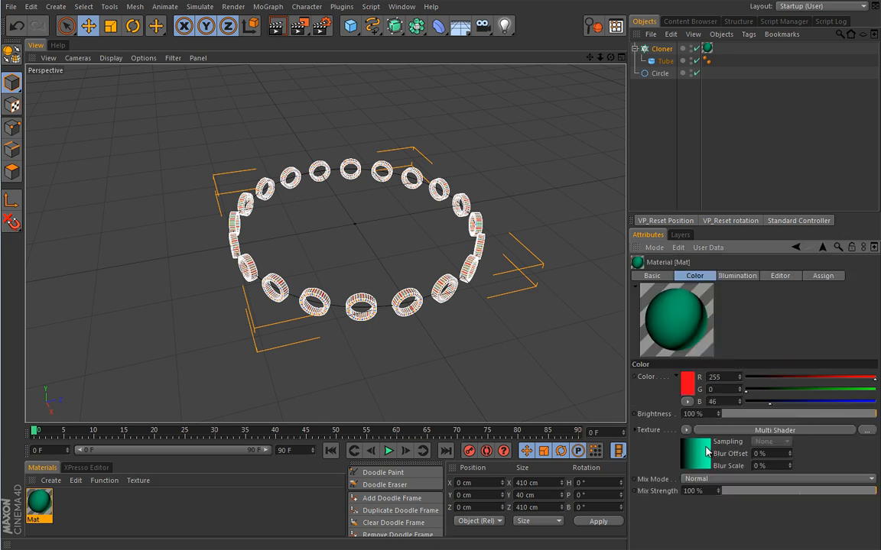
{"action": "left_click", "coordinate": [687, 439]}
{"action": "left_click", "coordinate": [700, 377]}
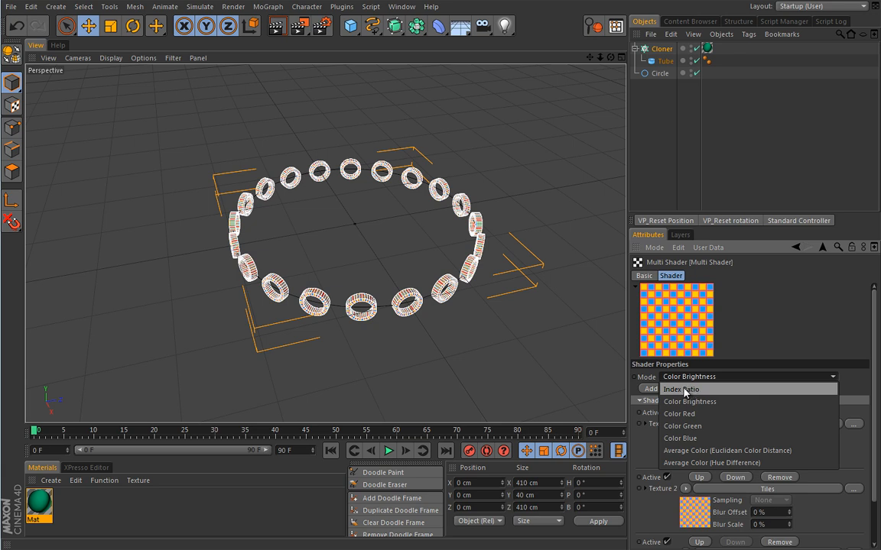
{"action": "left_click", "coordinate": [686, 391]}
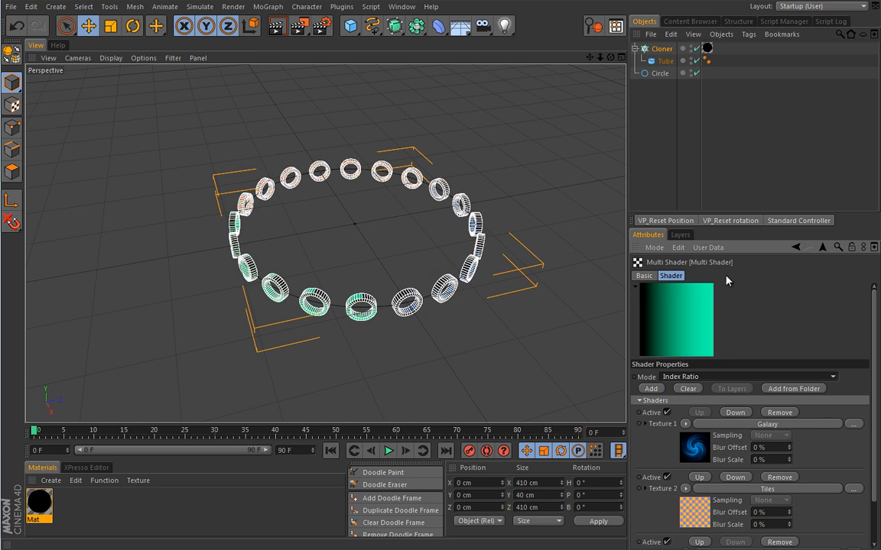
{"action": "left_click", "coordinate": [661, 152]}
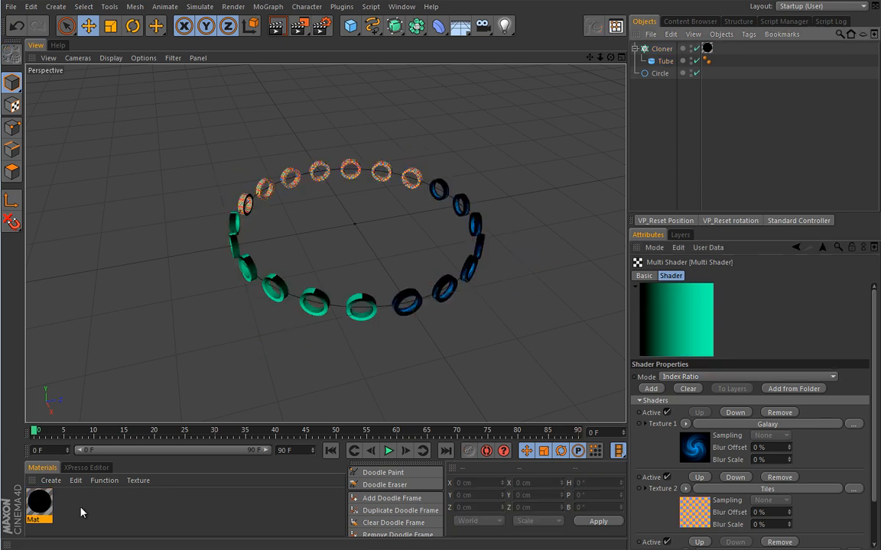
Step: Reopen the material's Multi Shader and set its mode back to Color Brightness
{"action": "left_click", "coordinate": [40, 505]}
{"action": "left_click", "coordinate": [702, 456]}
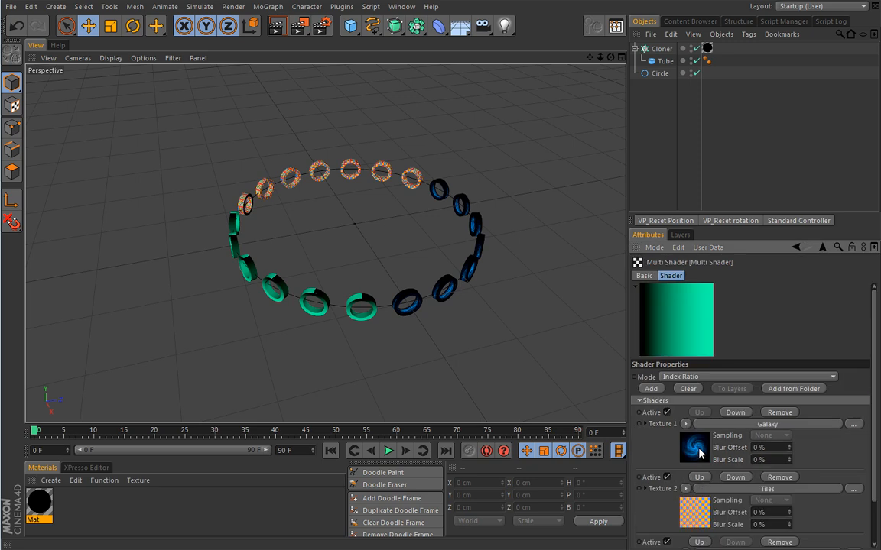
{"action": "left_click_drag", "start_coordinate": [874, 367], "coordinate": [873, 426]}
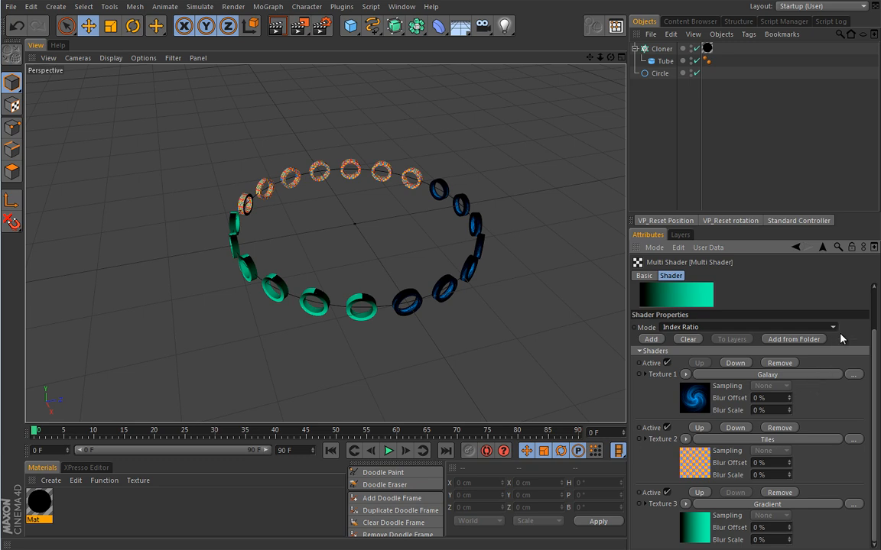
{"action": "left_click", "coordinate": [707, 330]}
{"action": "left_click", "coordinate": [710, 351]}
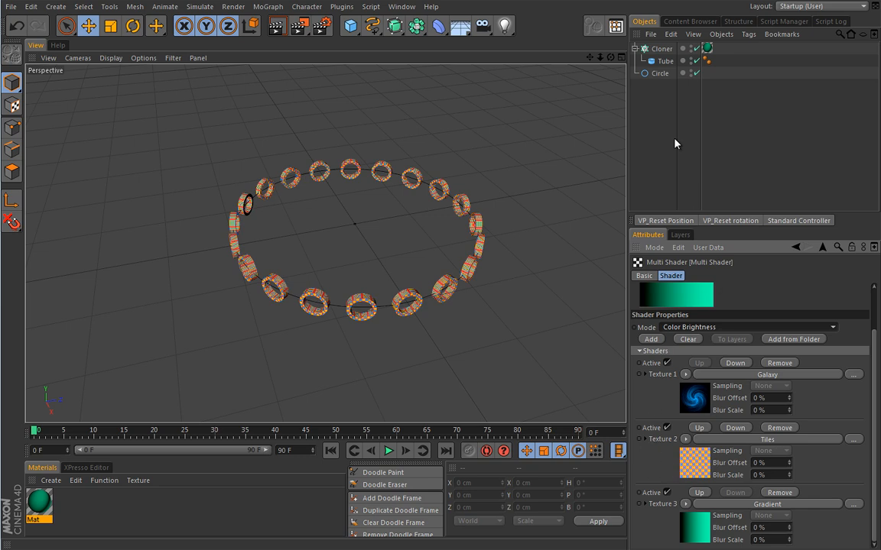
Step: Add a Shader effector to the Cloner, turning off its Scale and Use Alpha/Strength parameters
{"action": "left_click", "coordinate": [661, 48]}
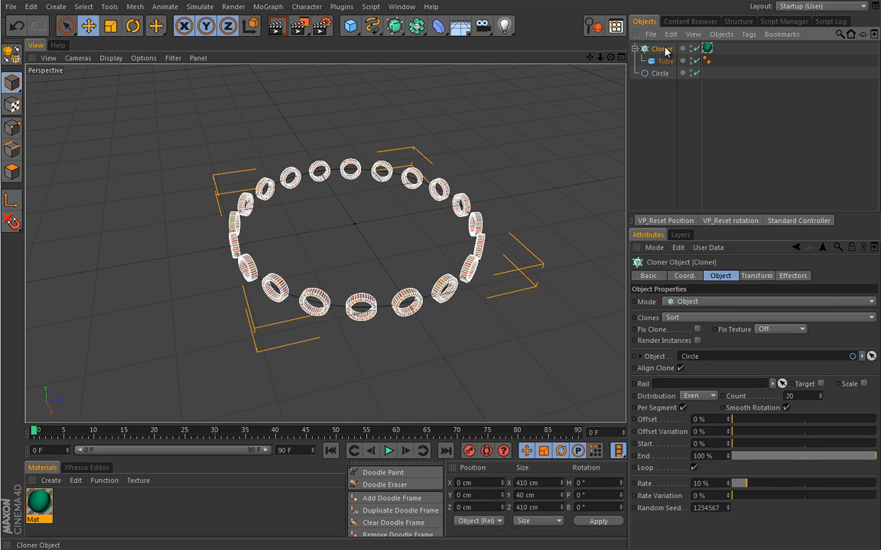
{"action": "left_click", "coordinate": [268, 7]}
{"action": "mouse_move", "coordinate": [279, 24]}
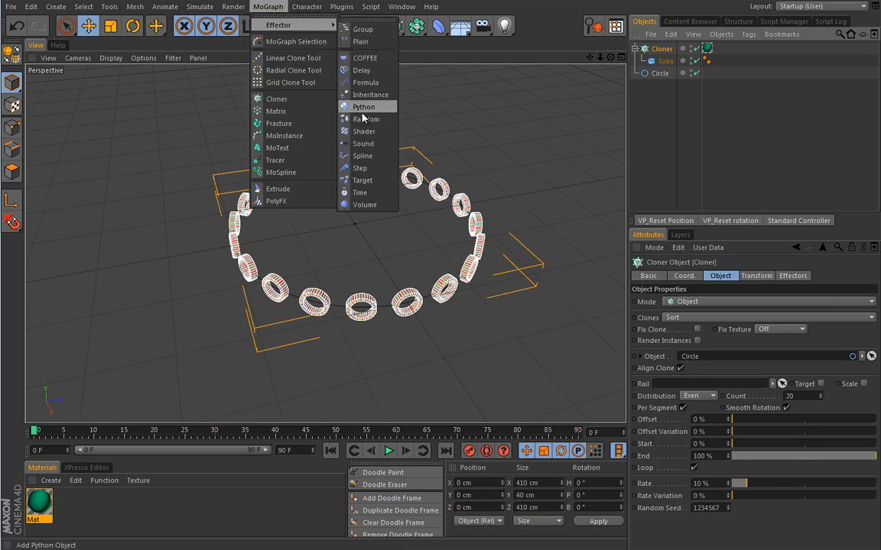
{"action": "left_click", "coordinate": [364, 132]}
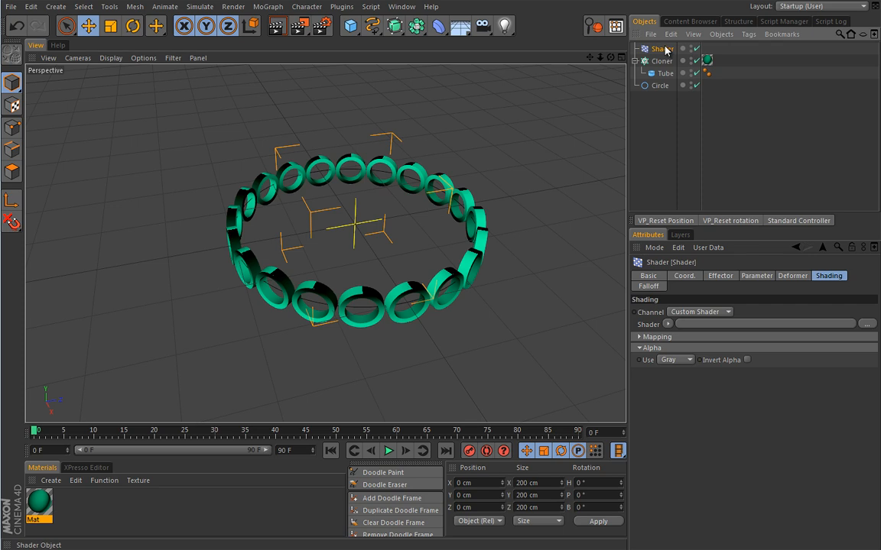
{"action": "left_click", "coordinate": [757, 276]}
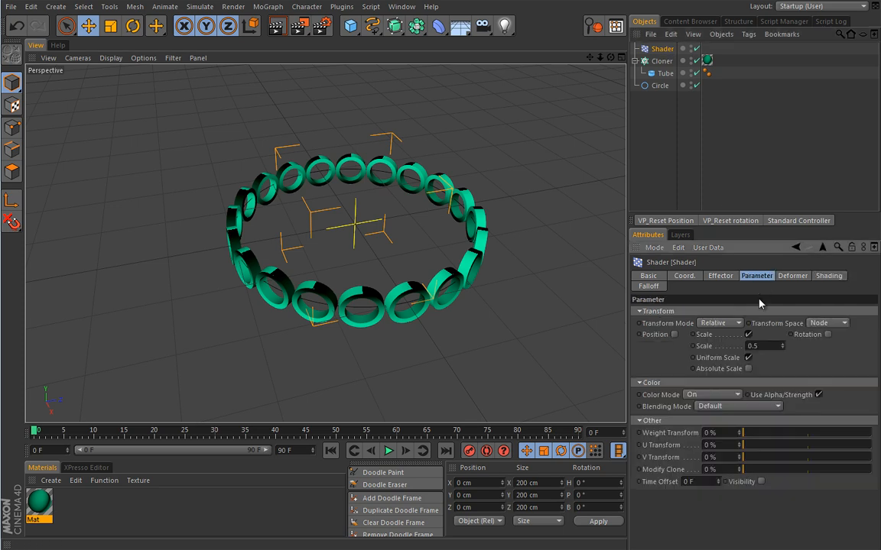
{"action": "left_click", "coordinate": [748, 335]}
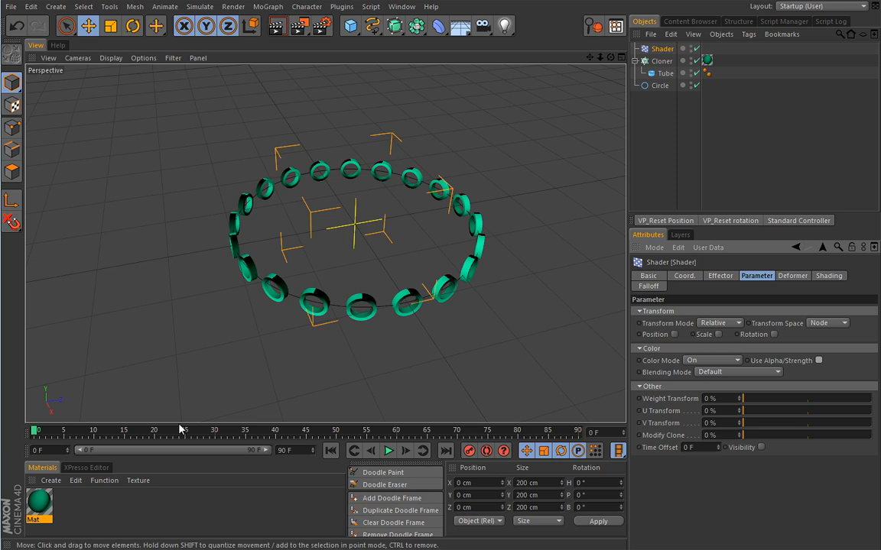
Step: Check the textures in the material's Multi Shader and load a Gradient as the Shader effector's custom shader
{"action": "left_click", "coordinate": [39, 503]}
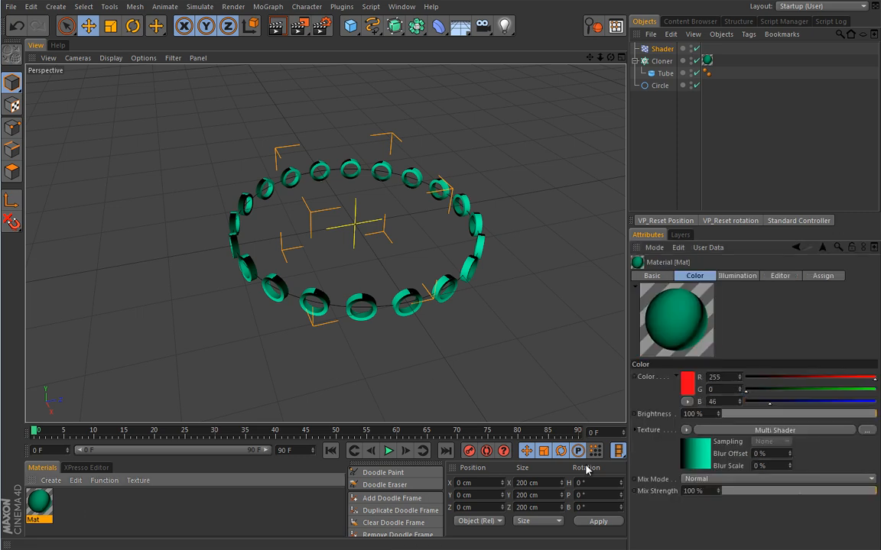
{"action": "left_click", "coordinate": [696, 453]}
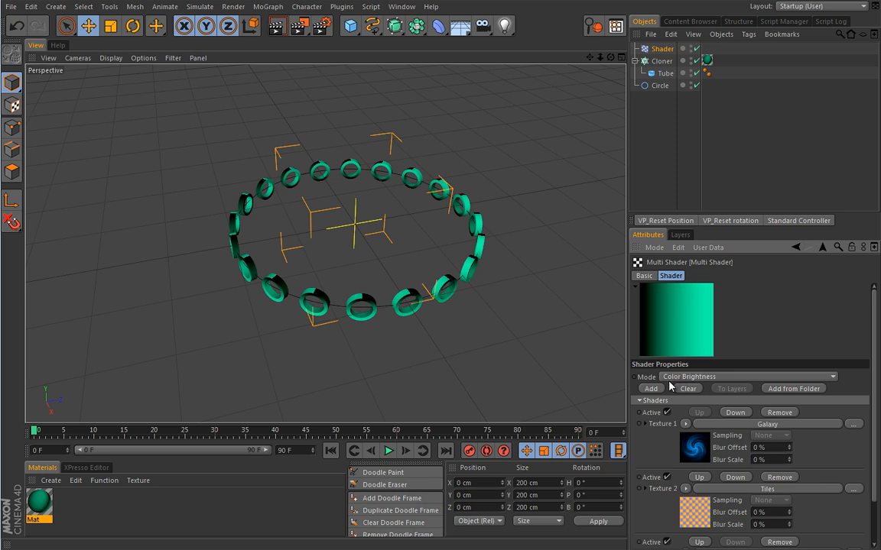
{"action": "scroll", "coordinate": [875, 397], "scroll_direction": "down", "scroll_amount": 2}
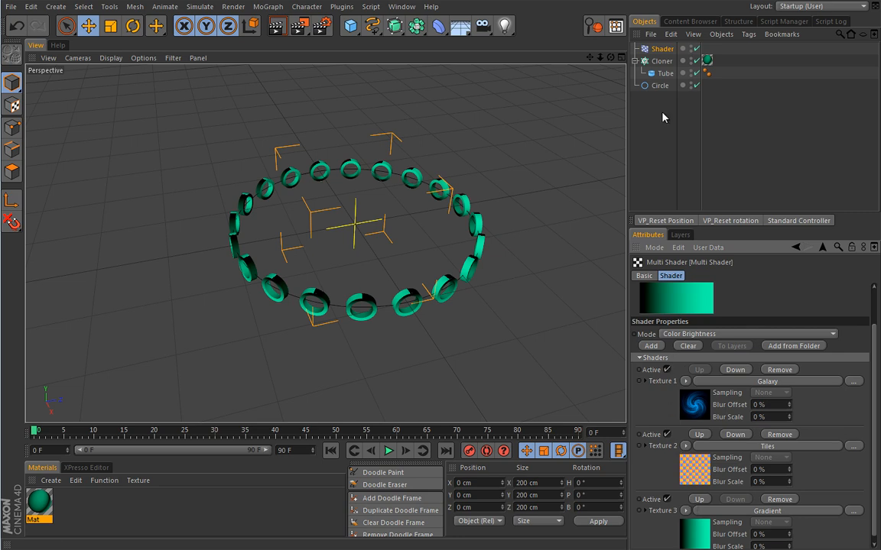
{"action": "left_click", "coordinate": [662, 49]}
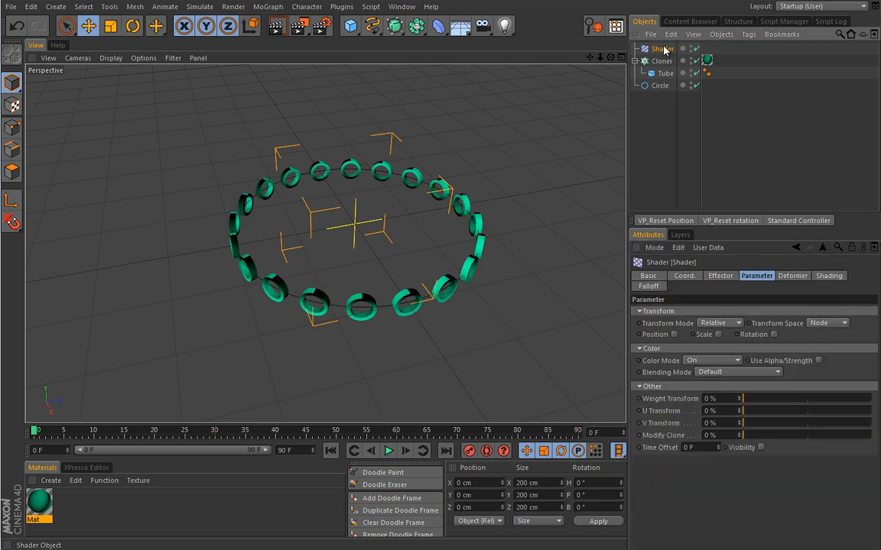
{"action": "left_click", "coordinate": [829, 276]}
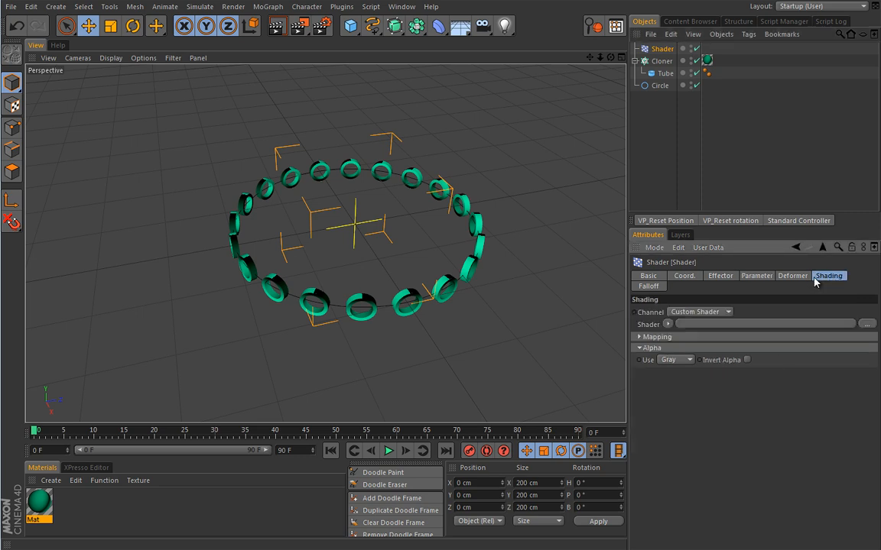
{"action": "left_click", "coordinate": [668, 324]}
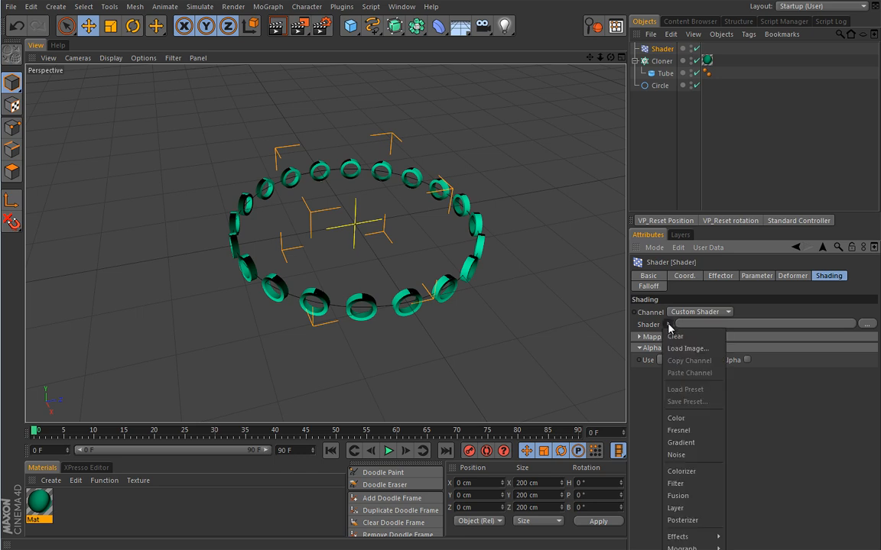
{"action": "left_click", "coordinate": [689, 444]}
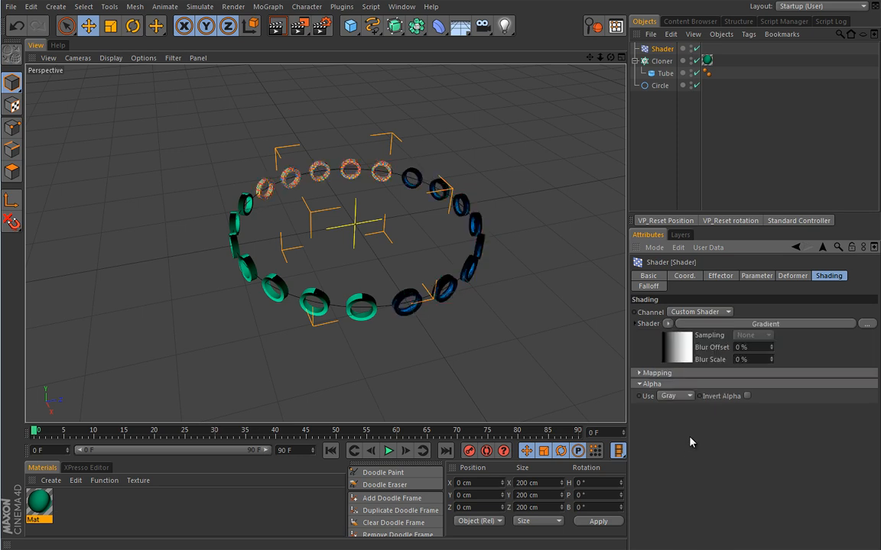
Step: Inspect the effector's gradient and compare it with the texture order in the material's Multi Shader
{"action": "left_click", "coordinate": [678, 353]}
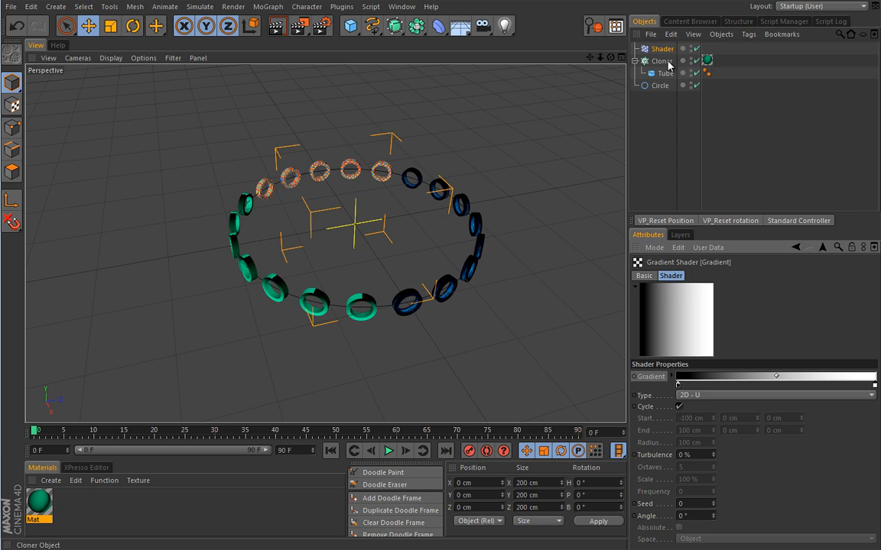
{"action": "left_click", "coordinate": [42, 508]}
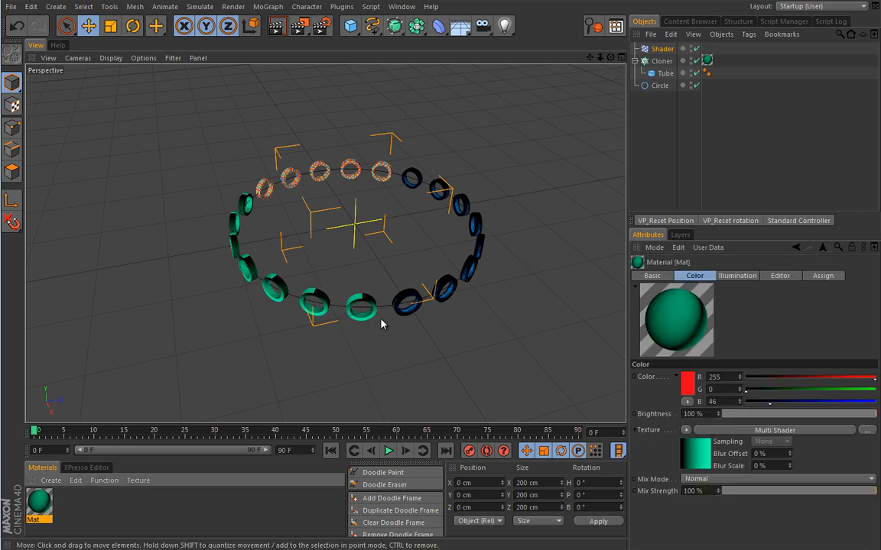
{"action": "left_click", "coordinate": [775, 430]}
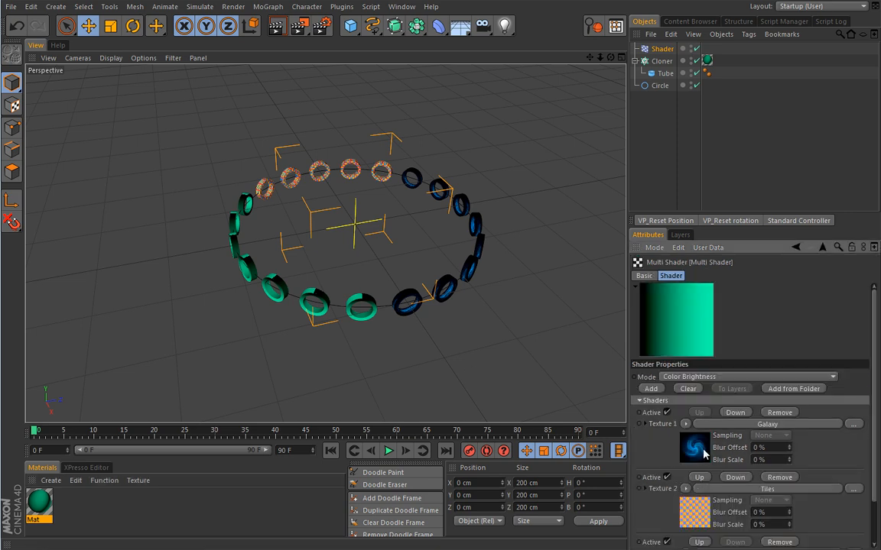
{"action": "left_click_drag", "start_coordinate": [877, 345], "coordinate": [877, 390]}
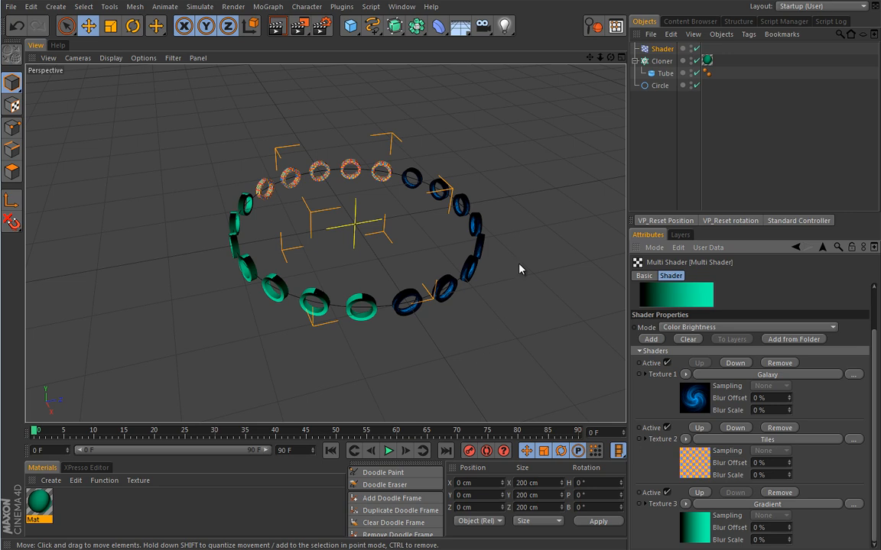
Step: Invert the knots of the Shader effector's gradient and move its midpoint close to the black end
{"action": "left_click", "coordinate": [662, 48]}
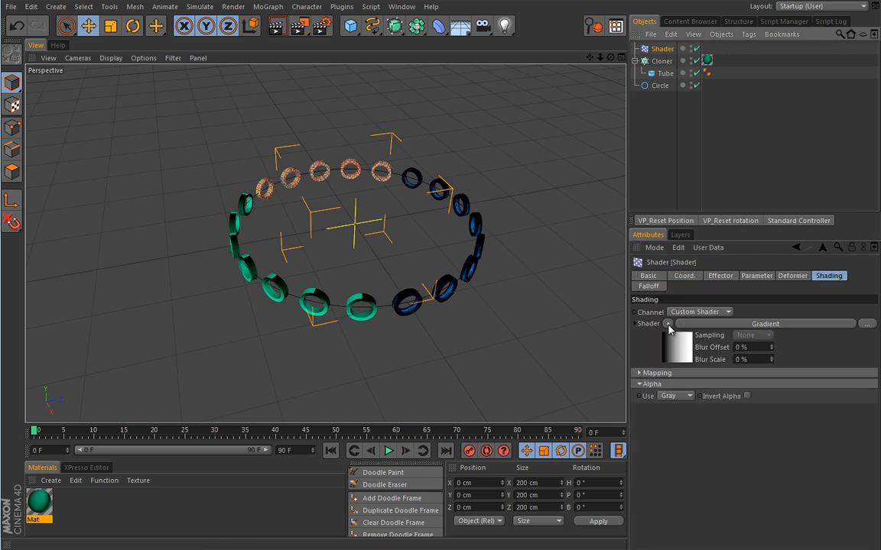
{"action": "left_click", "coordinate": [669, 324]}
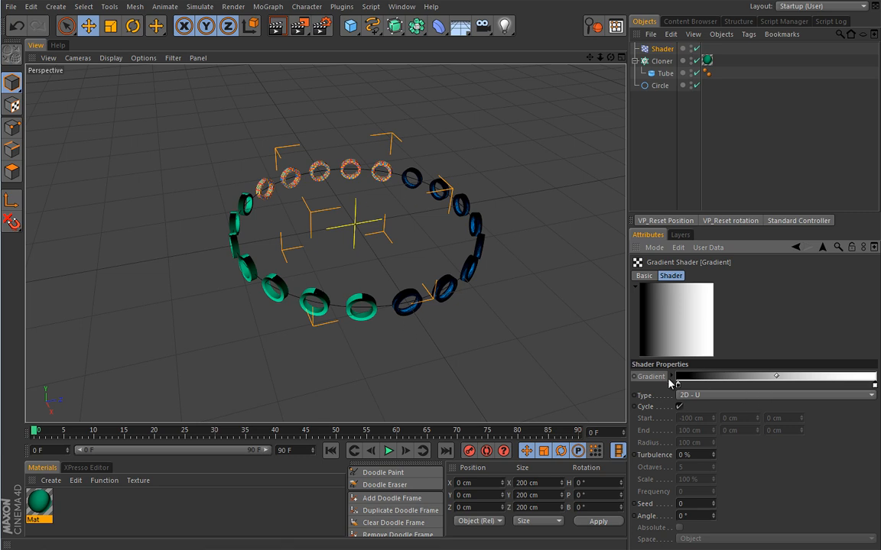
{"action": "right_click", "coordinate": [699, 377]}
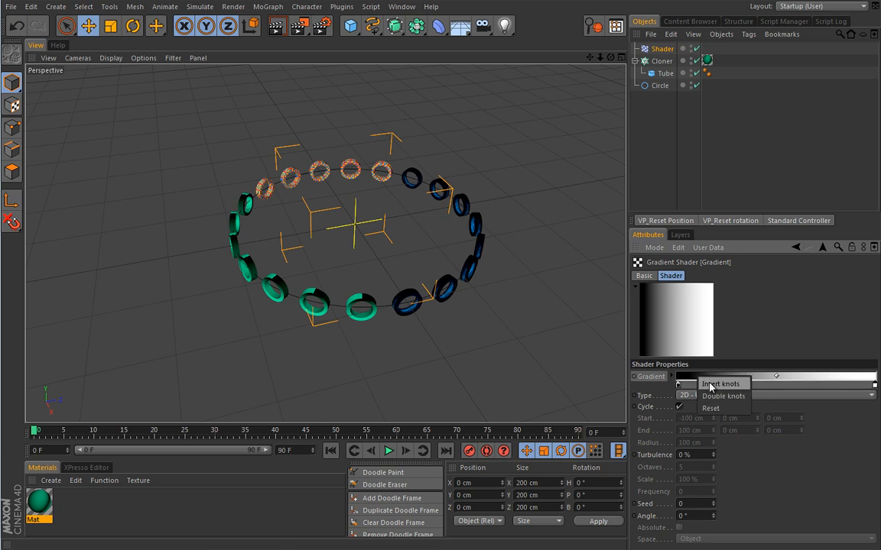
{"action": "left_click", "coordinate": [710, 385]}
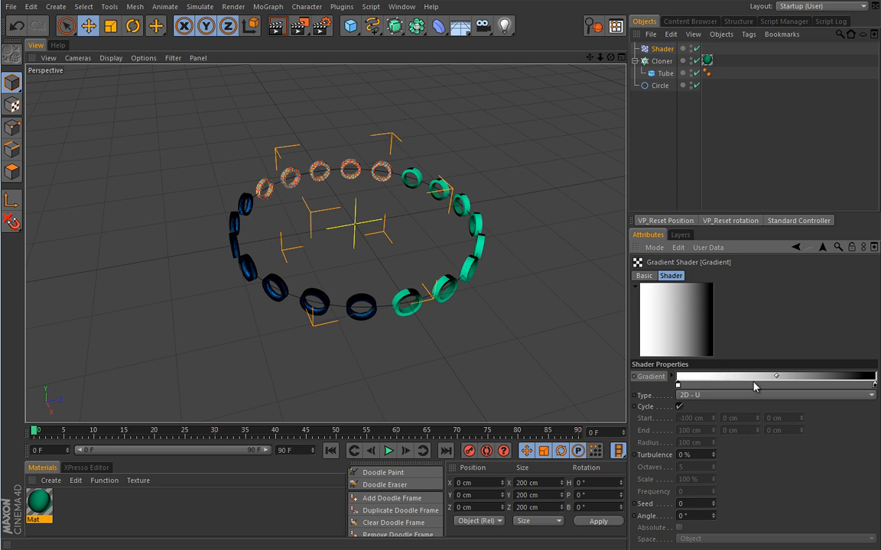
{"action": "left_click_drag", "start_coordinate": [777, 379], "coordinate": [864, 380]}
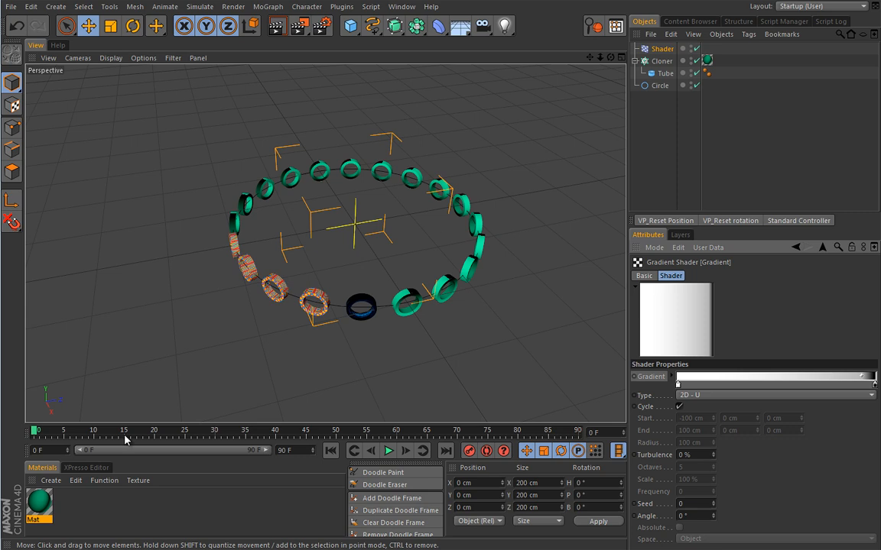
Step: Recheck the Multi Shader's textures, and squeeze the effector's gradient by moving its midpoint near white and its black knot to about a fifth of the length
{"action": "left_click", "coordinate": [39, 503]}
{"action": "left_click", "coordinate": [702, 451]}
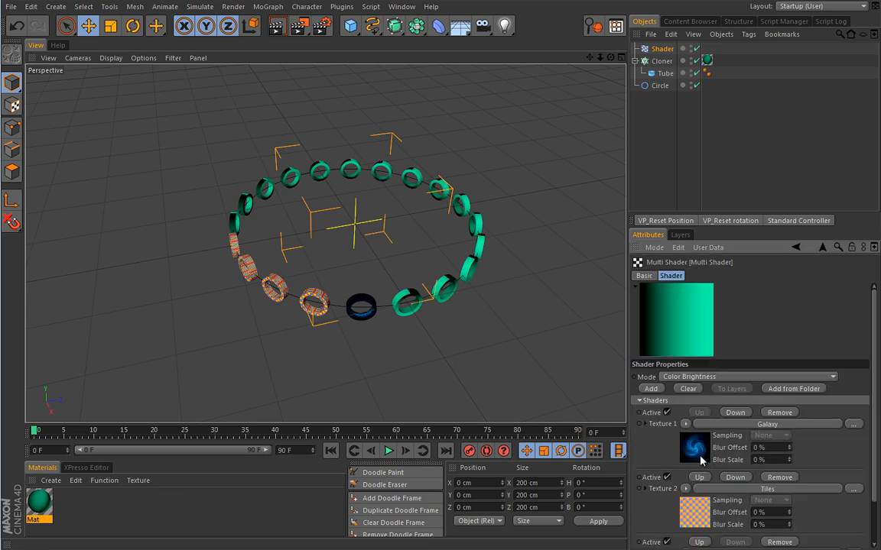
{"action": "left_click_drag", "start_coordinate": [873, 412], "coordinate": [875, 464]}
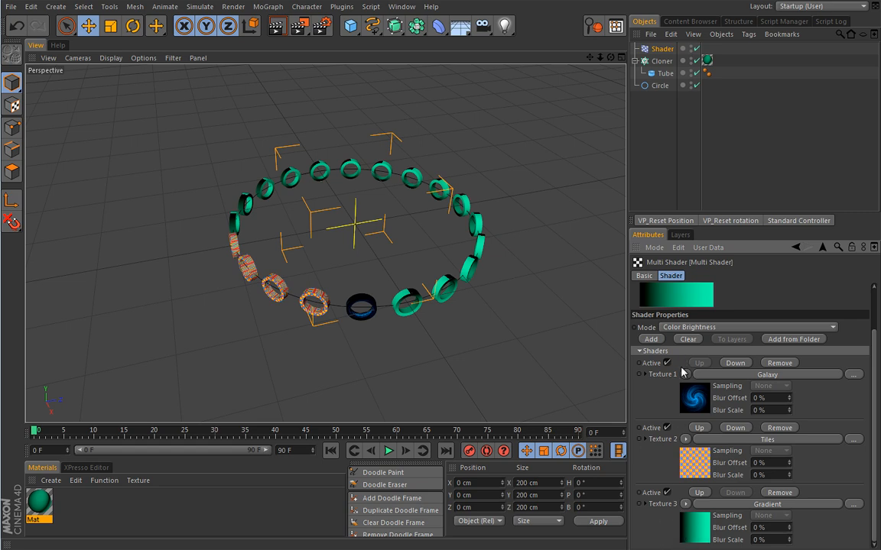
{"action": "left_click", "coordinate": [655, 49]}
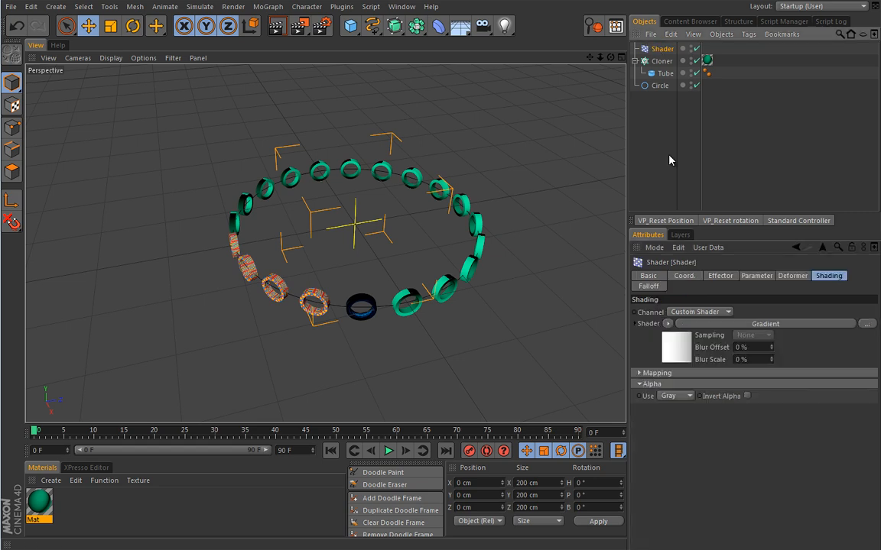
{"action": "left_click", "coordinate": [676, 346]}
{"action": "left_click_drag", "start_coordinate": [864, 377], "coordinate": [698, 376]}
{"action": "left_click_drag", "start_coordinate": [875, 387], "coordinate": [721, 383]}
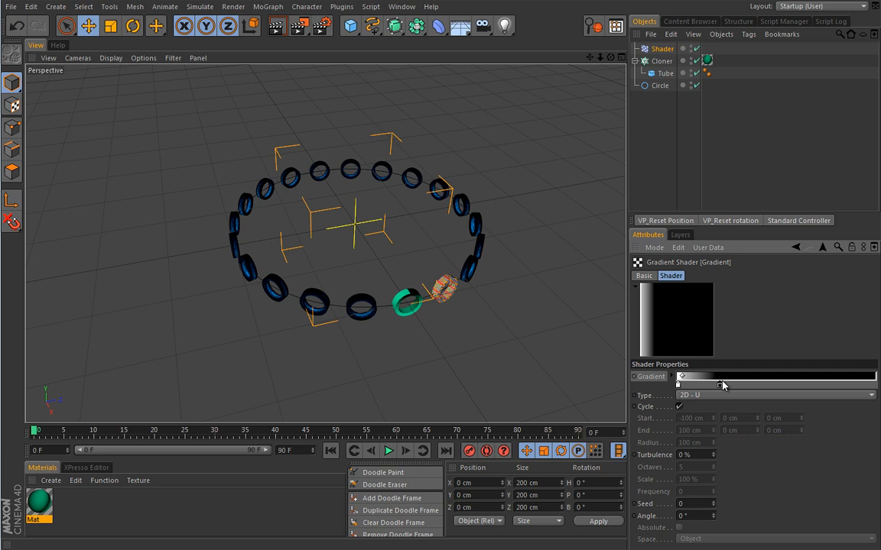
Step: Reopen the material's Multi Shader and look over the available MoGraph object types without adding one
{"action": "left_click", "coordinate": [39, 502]}
{"action": "left_click", "coordinate": [695, 447]}
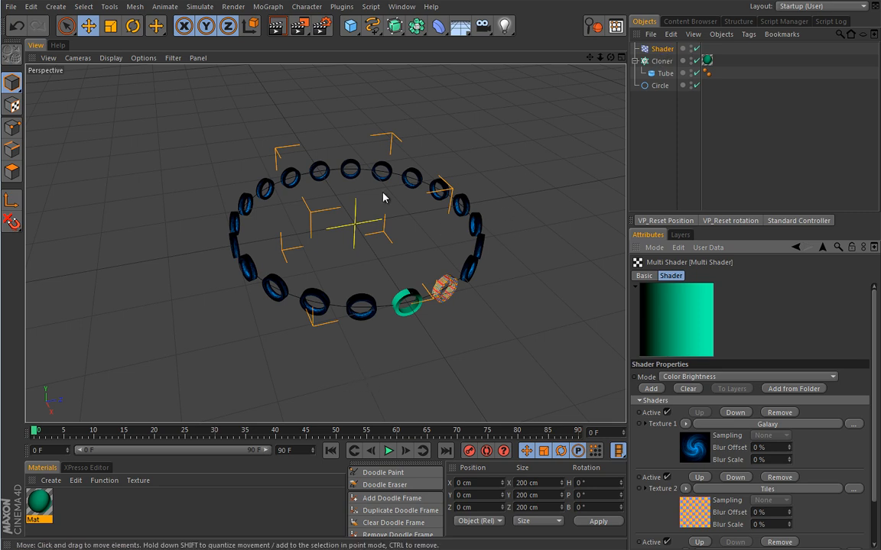
{"action": "left_click", "coordinate": [269, 7]}
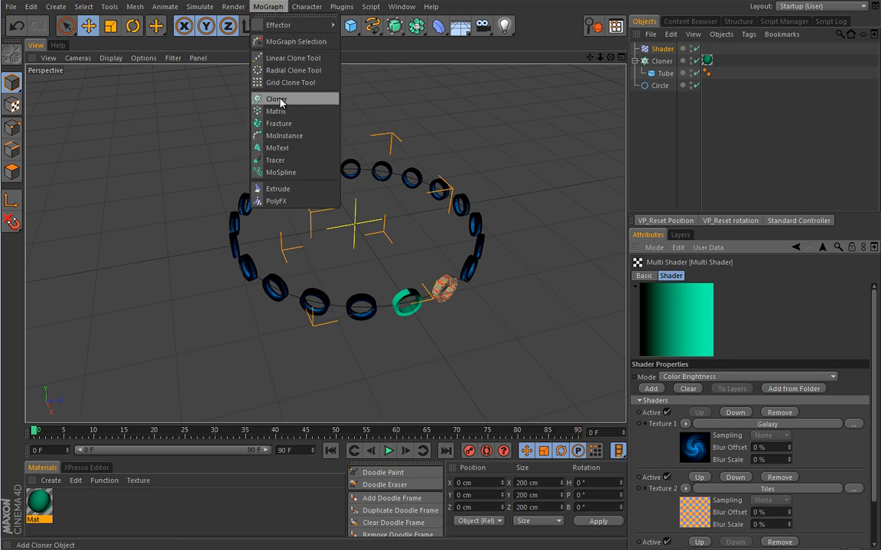
{"action": "left_click", "coordinate": [658, 108]}
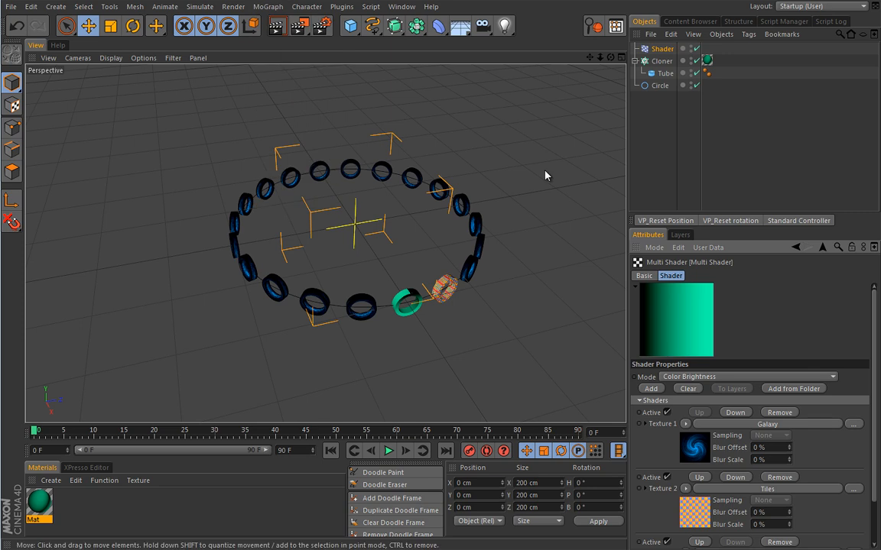